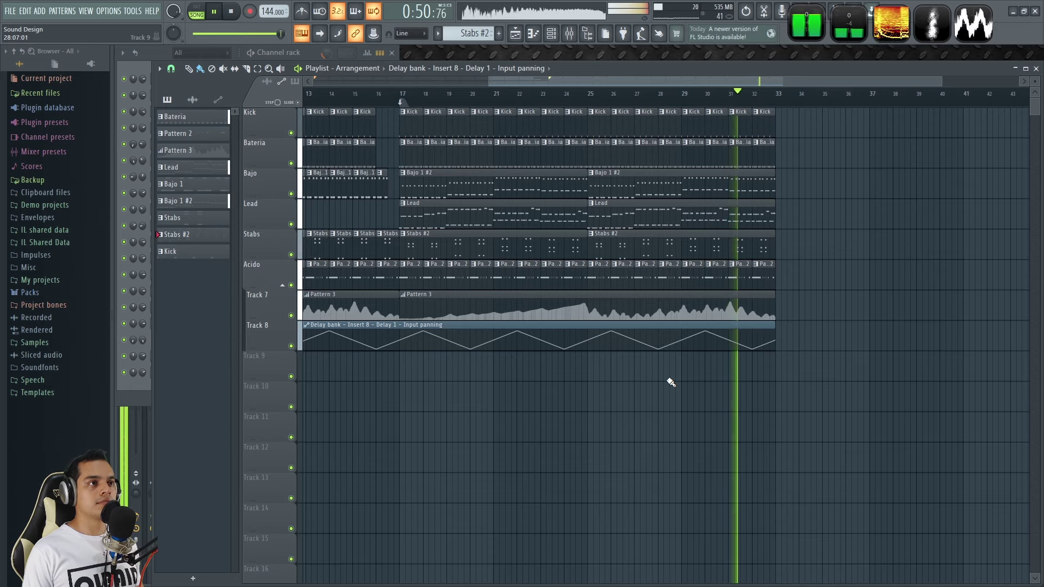
{"action": "left_click", "coordinate": [892, 337]}
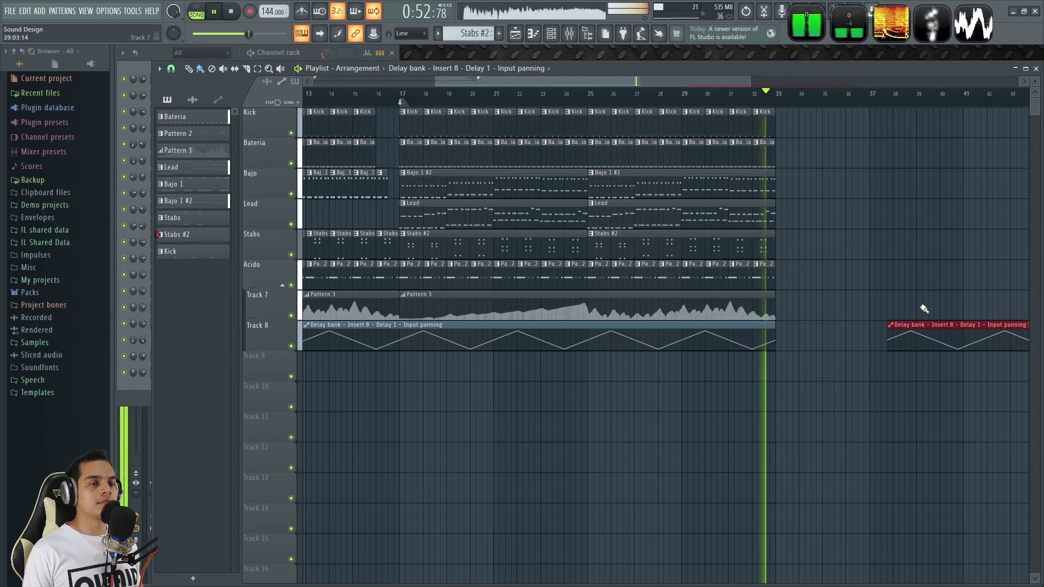
{"action": "key", "text": "space"}
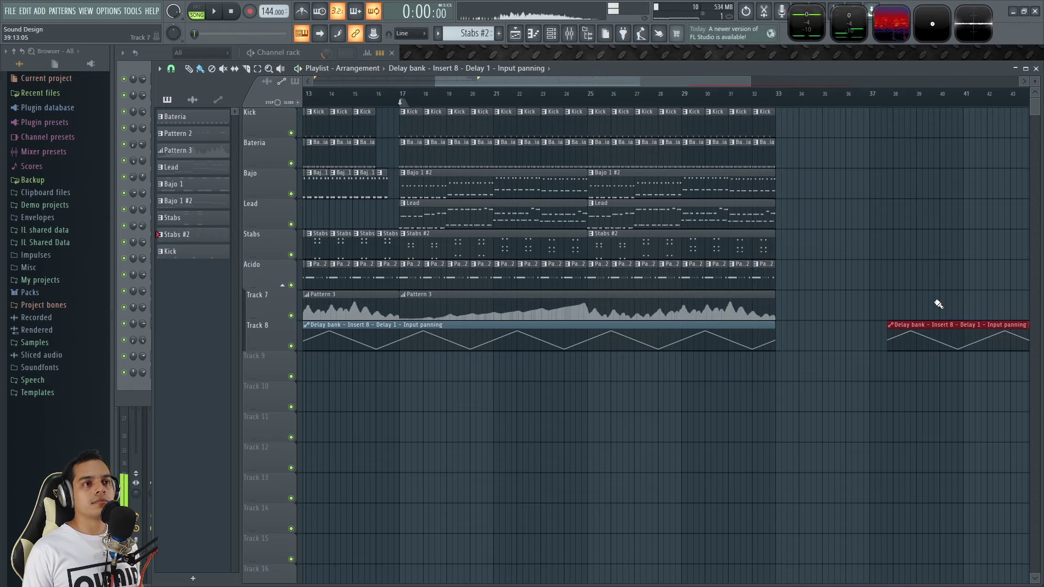
{"action": "right_click", "coordinate": [939, 338]}
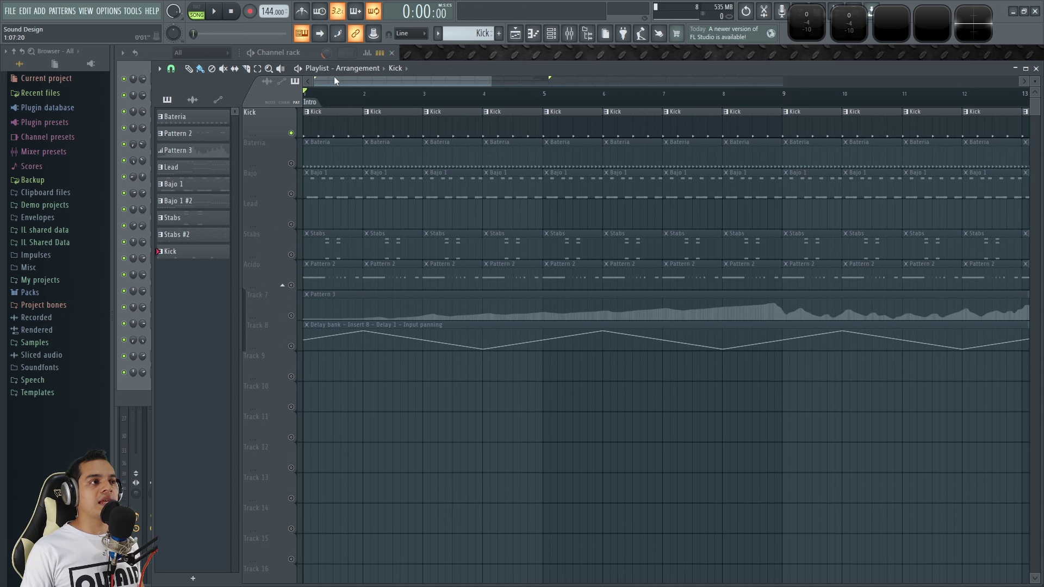
Show the Grv Kick 27 channel's sampler settings beside the channel rack and locate its sample file in the browser.
{"action": "left_click", "coordinate": [318, 53]}
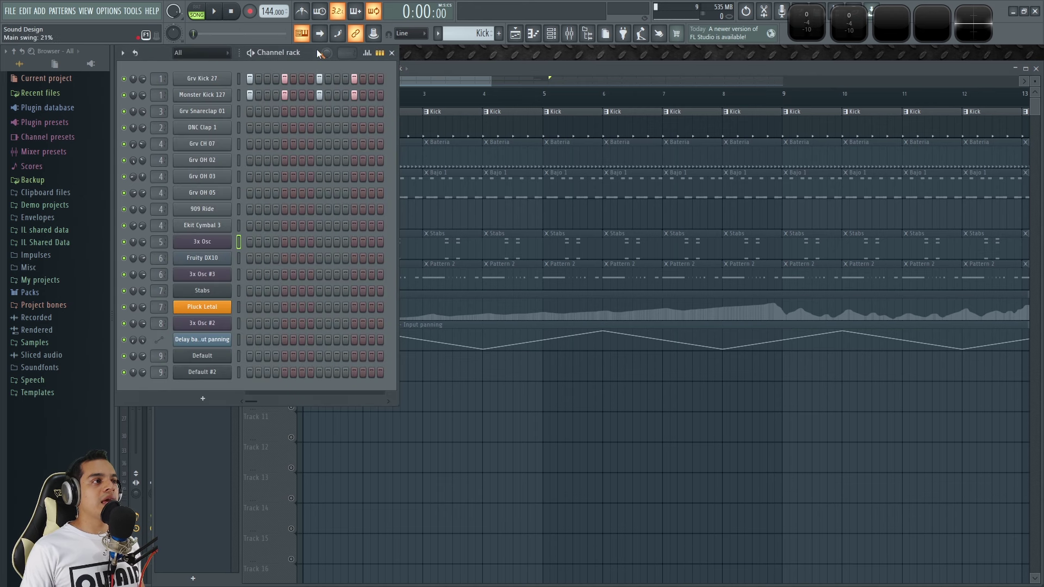
{"action": "left_click", "coordinate": [197, 79]}
{"action": "left_click_drag", "start_coordinate": [281, 205], "coordinate": [471, 53]}
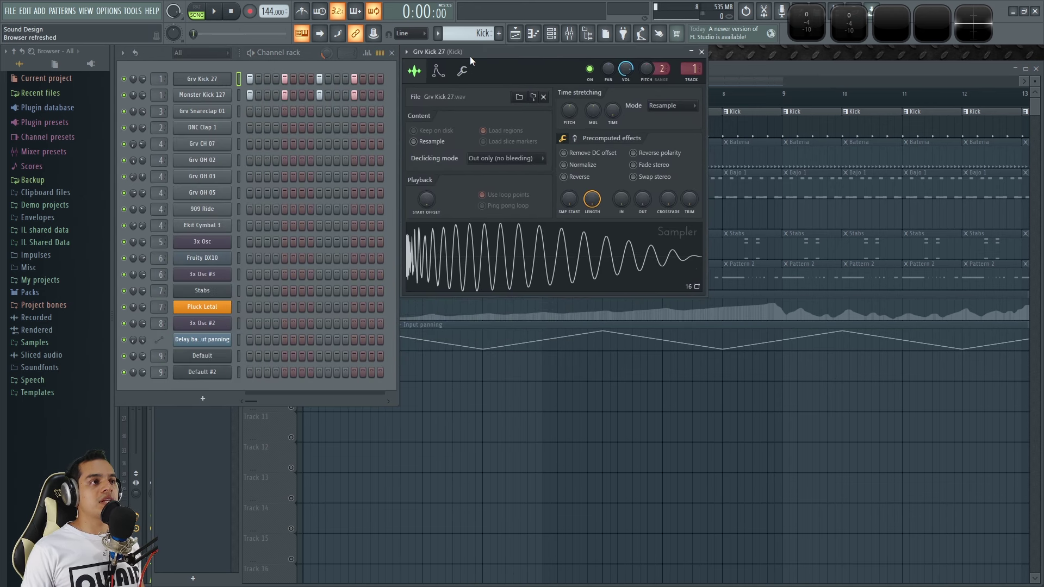
{"action": "left_click", "coordinate": [532, 98]}
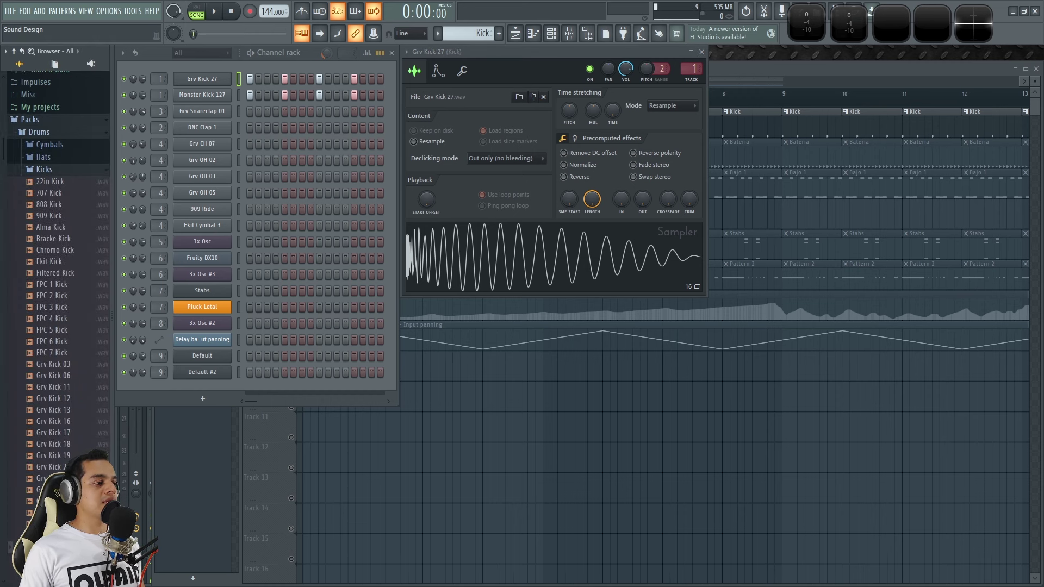
Show the Monster Kick 127 sampler beside the channel rack, then browse the Kicks folder and audition a Monster Kick sample.
{"action": "left_click", "coordinate": [201, 95]}
{"action": "left_click_drag", "start_coordinate": [252, 176], "coordinate": [462, 54]}
{"action": "scroll", "coordinate": [76, 288], "scroll_direction": "down", "scroll_amount": 15}
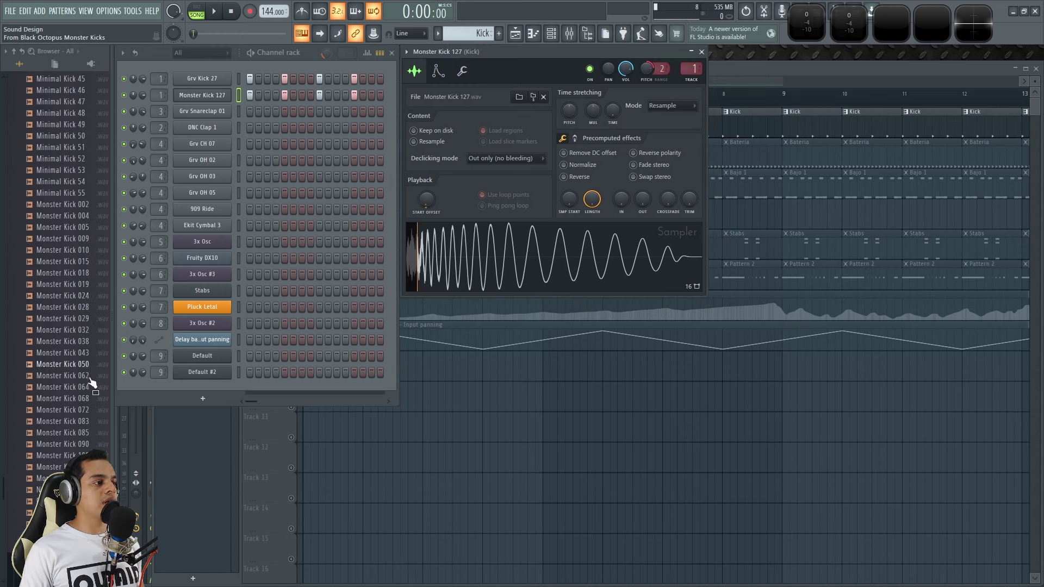
{"action": "left_click", "coordinate": [70, 479]}
{"action": "scroll", "coordinate": [71, 478], "scroll_direction": "up", "scroll_amount": 12}
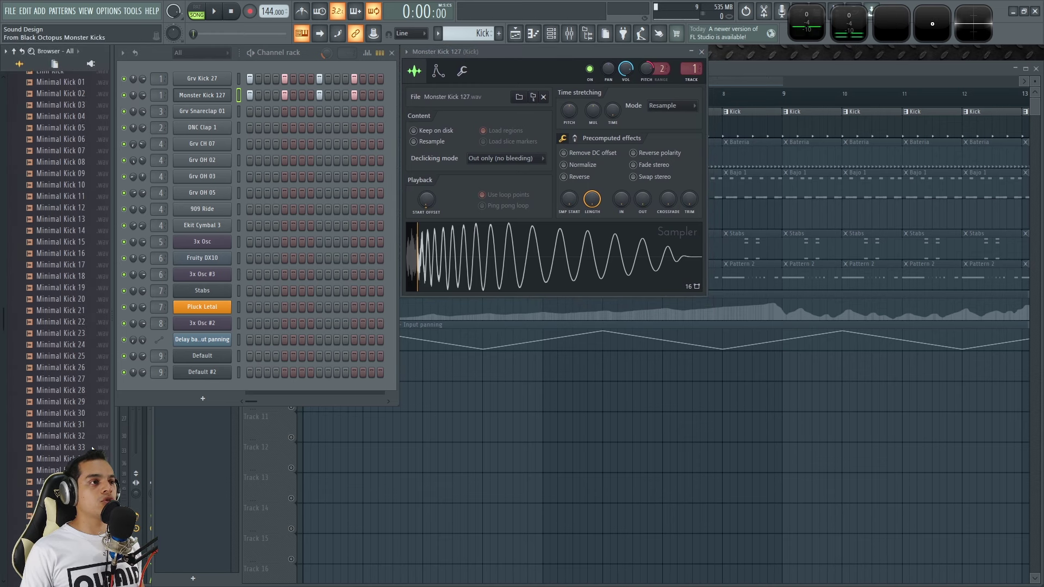
Show the Grv Snareclap 01 sampler beside the channel rack and locate its sample in the browser.
{"action": "left_click", "coordinate": [211, 116]}
{"action": "left_click_drag", "start_coordinate": [277, 107], "coordinate": [557, 51]}
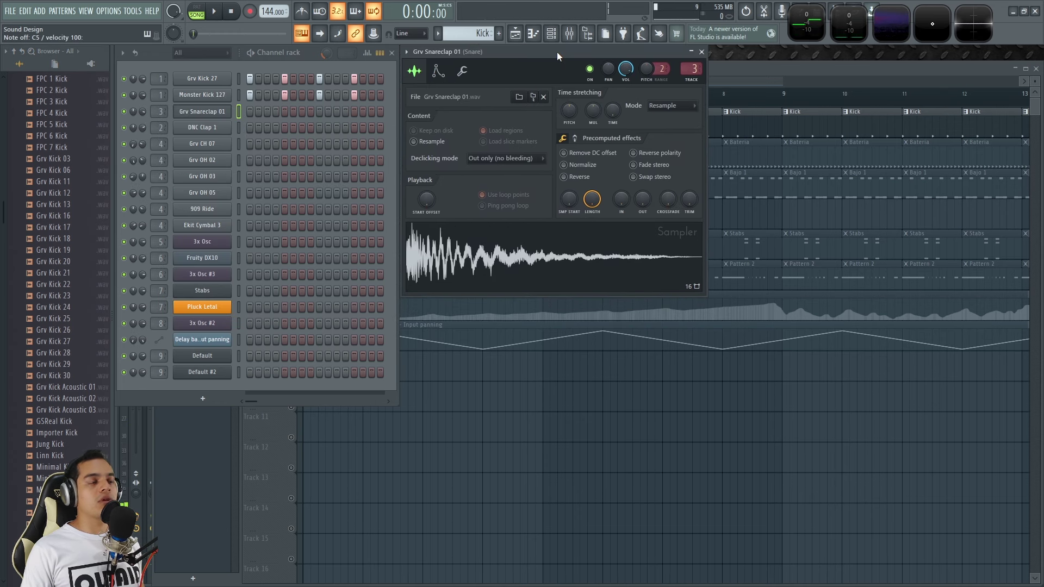
{"action": "left_click", "coordinate": [533, 97]}
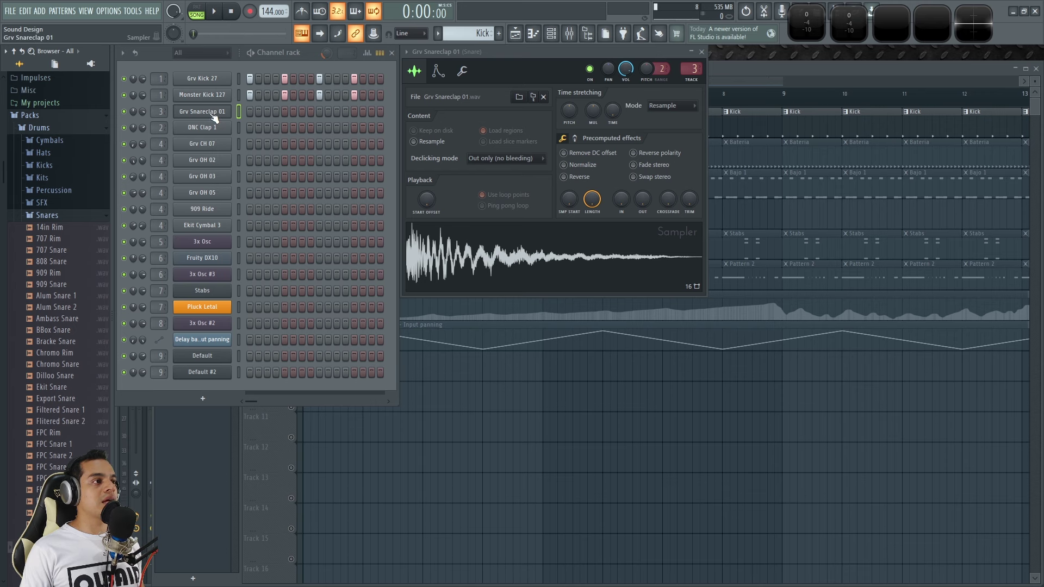
Show the DNC Clap 1 channel's sample settings beside the channel rack and locate its file in the browser.
{"action": "left_click", "coordinate": [212, 133]}
{"action": "left_click_drag", "start_coordinate": [302, 189], "coordinate": [472, 57]}
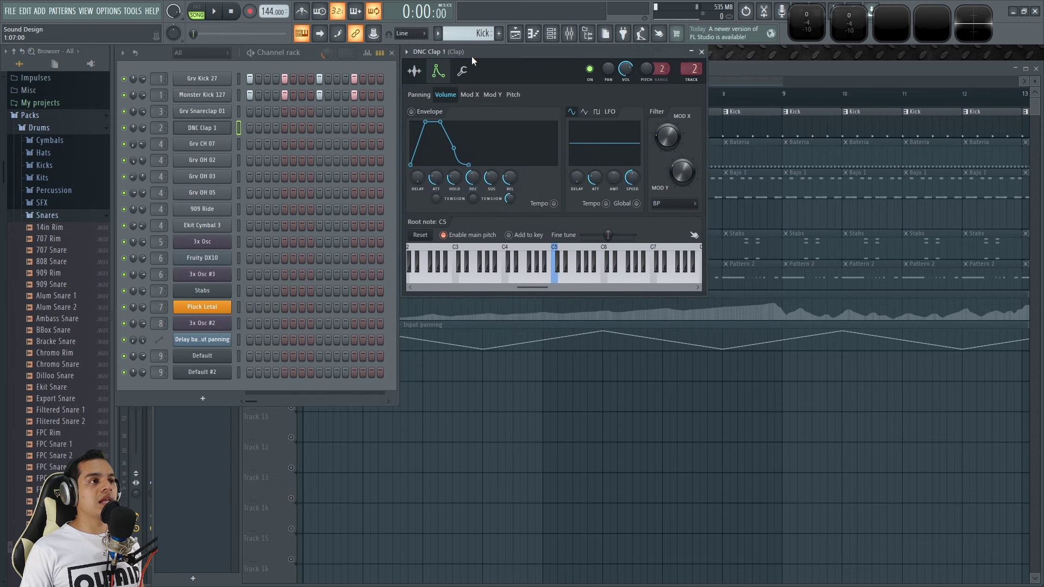
{"action": "left_click", "coordinate": [416, 71]}
{"action": "left_click", "coordinate": [534, 98]}
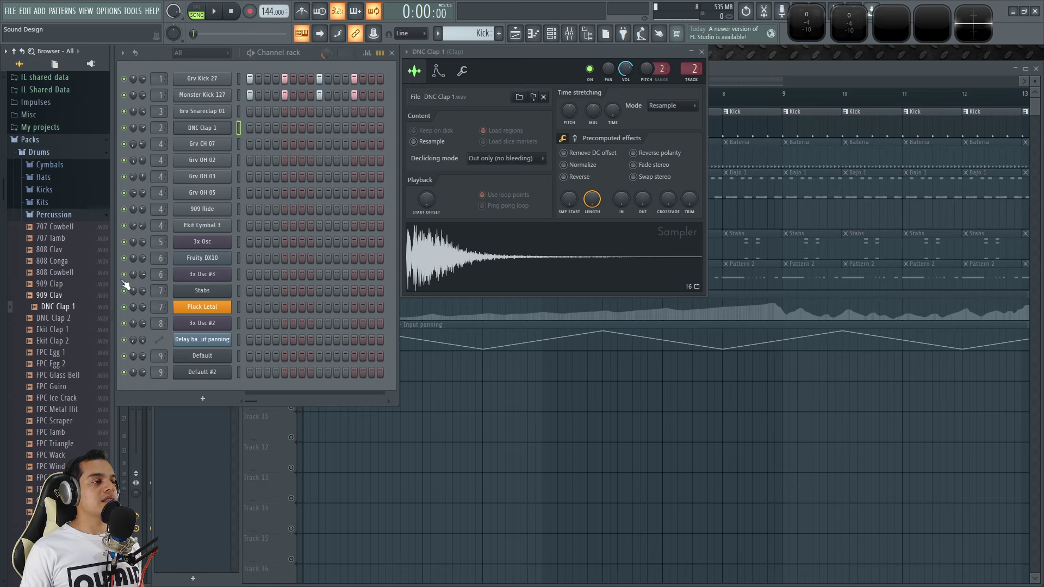
Show the Grv CH 07 and Grv OH 02 hat samplers one after the other beside the channel rack.
{"action": "left_click", "coordinate": [209, 146]}
{"action": "left_click_drag", "start_coordinate": [207, 114], "coordinate": [478, 52]}
{"action": "left_click", "coordinate": [193, 163]}
{"action": "left_click_drag", "start_coordinate": [222, 148], "coordinate": [455, 59]}
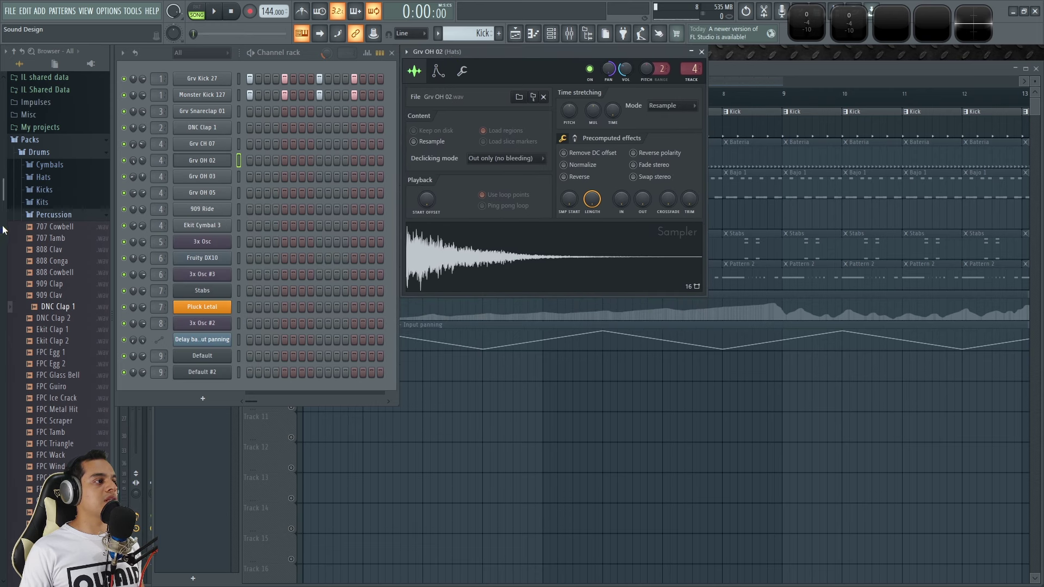
Expand the Hats folder of the Drums pack in the browser and look through its samples.
{"action": "left_click", "coordinate": [50, 179]}
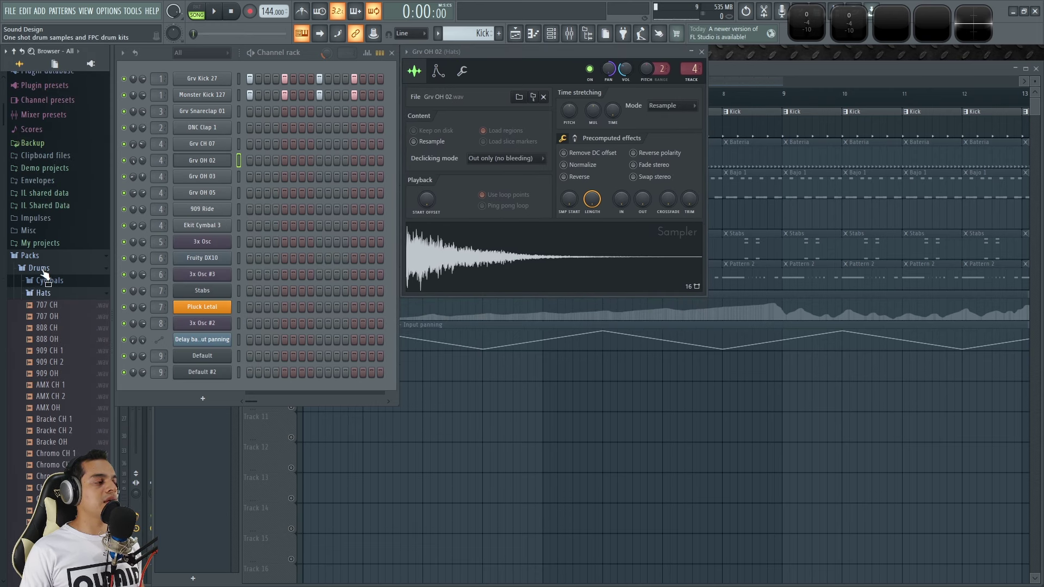
{"action": "scroll", "coordinate": [71, 326], "scroll_direction": "down", "scroll_amount": 9}
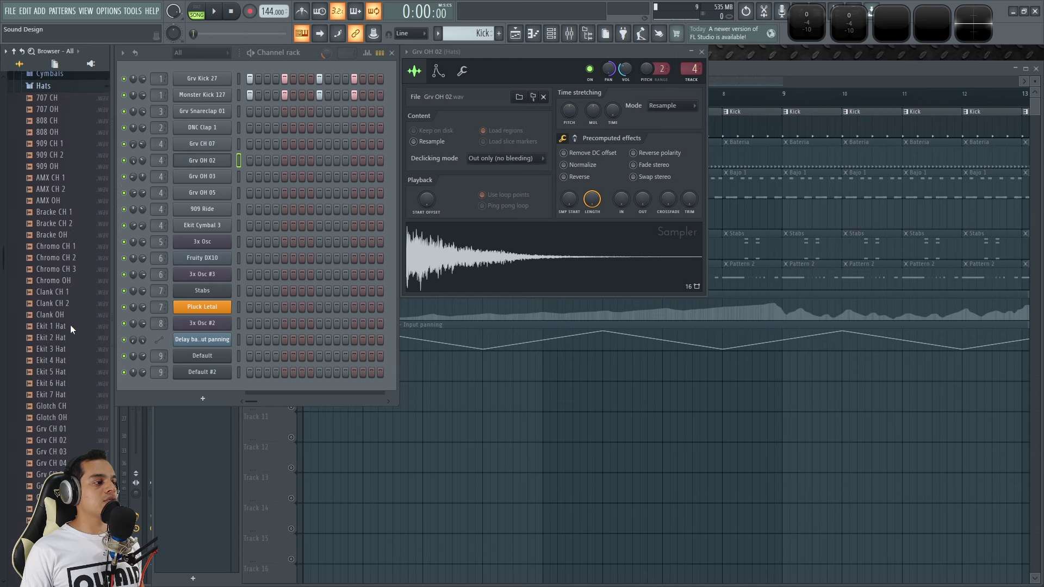
{"action": "scroll", "coordinate": [94, 371], "scroll_direction": "up", "scroll_amount": 3}
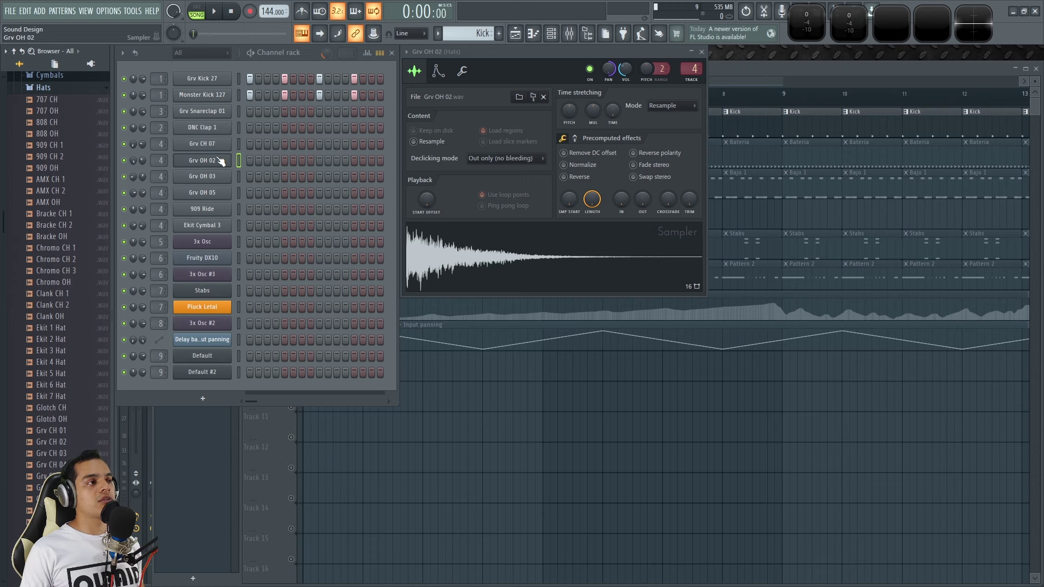
Show the Grv OH 03 and Grv OH 05 channel settings in turn beside the channel rack.
{"action": "left_click", "coordinate": [204, 185]}
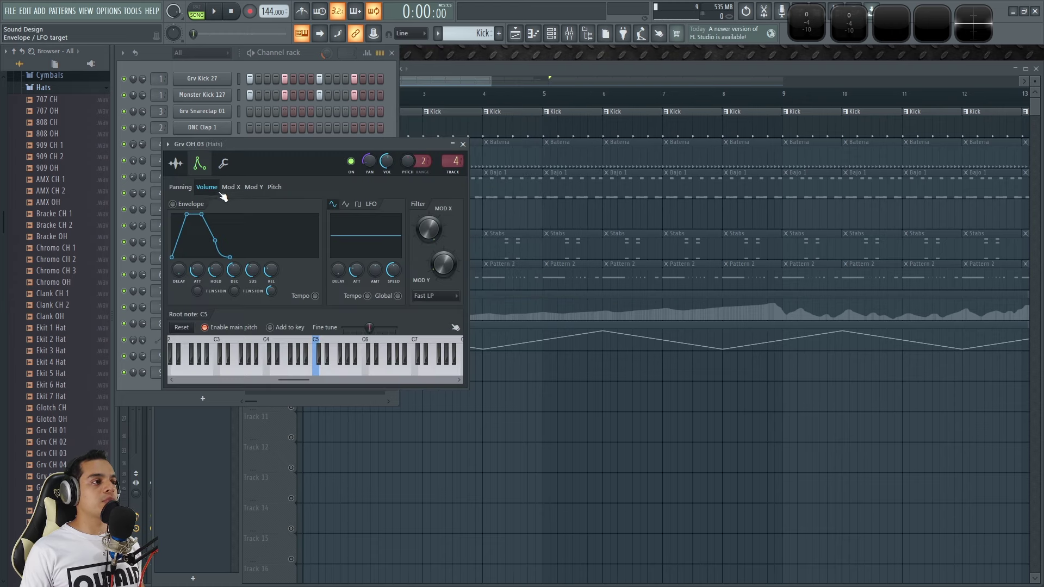
{"action": "left_click_drag", "start_coordinate": [226, 149], "coordinate": [463, 60]}
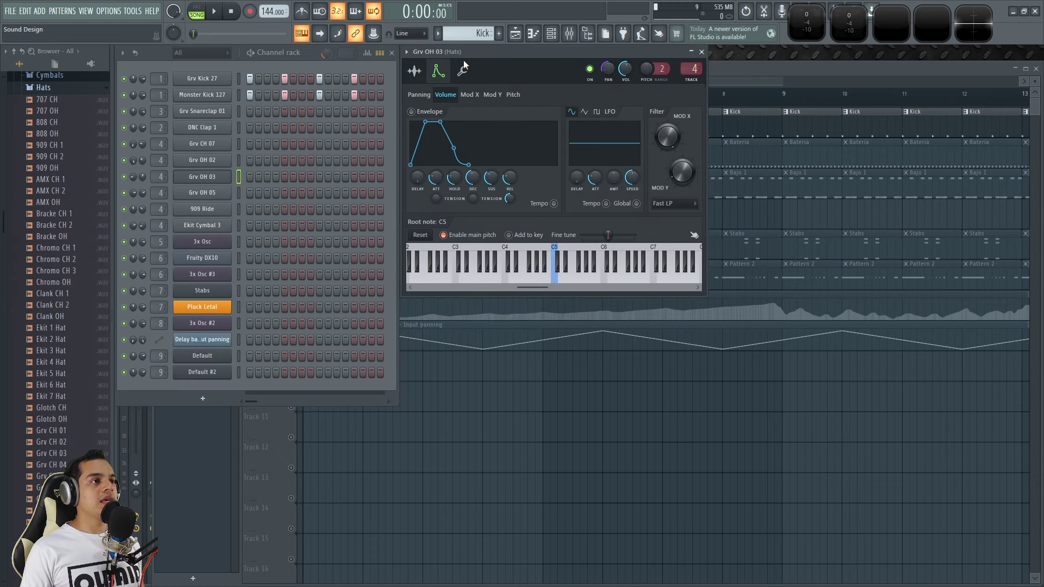
{"action": "left_click", "coordinate": [211, 194]}
{"action": "left_click_drag", "start_coordinate": [318, 212], "coordinate": [484, 49]}
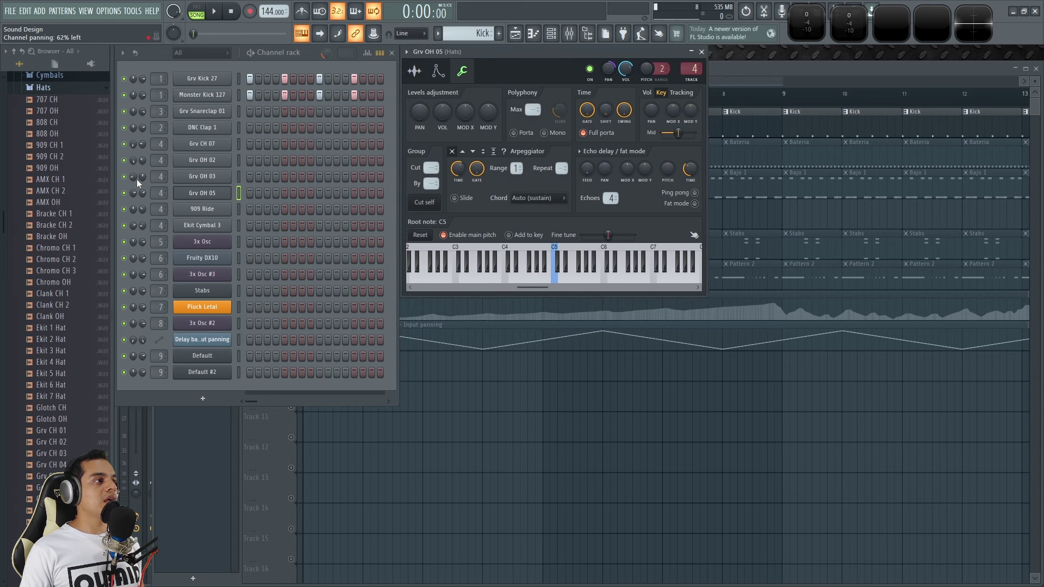
Expand the Cymbals folder, audition the 909 Ride sample and show the 909 Ride channel's sampler beside the rack.
{"action": "scroll", "coordinate": [52, 207], "scroll_direction": "up", "scroll_amount": 5}
{"action": "left_click", "coordinate": [49, 296]}
{"action": "left_click", "coordinate": [64, 282]}
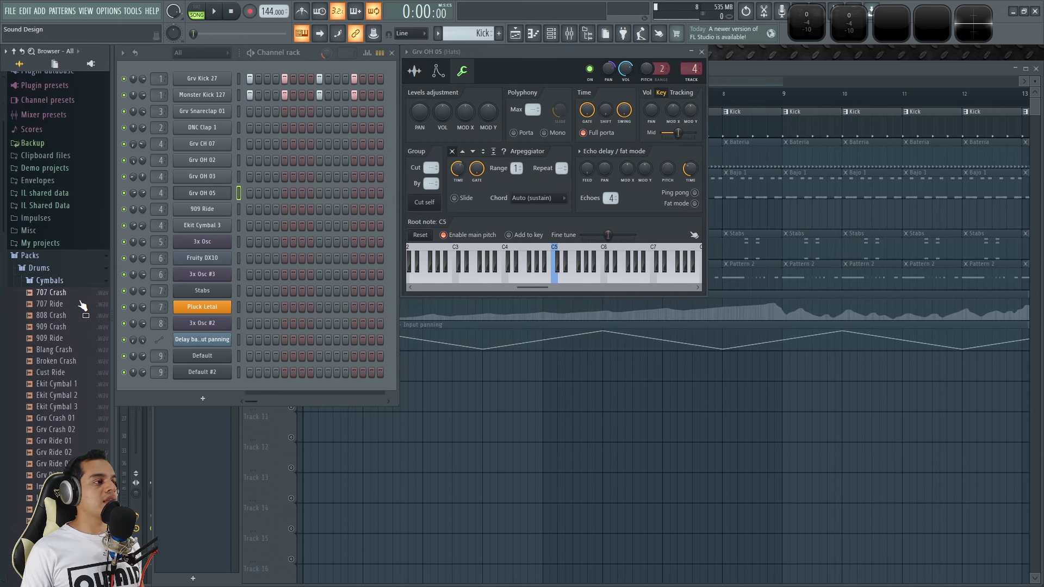
{"action": "left_click", "coordinate": [58, 338]}
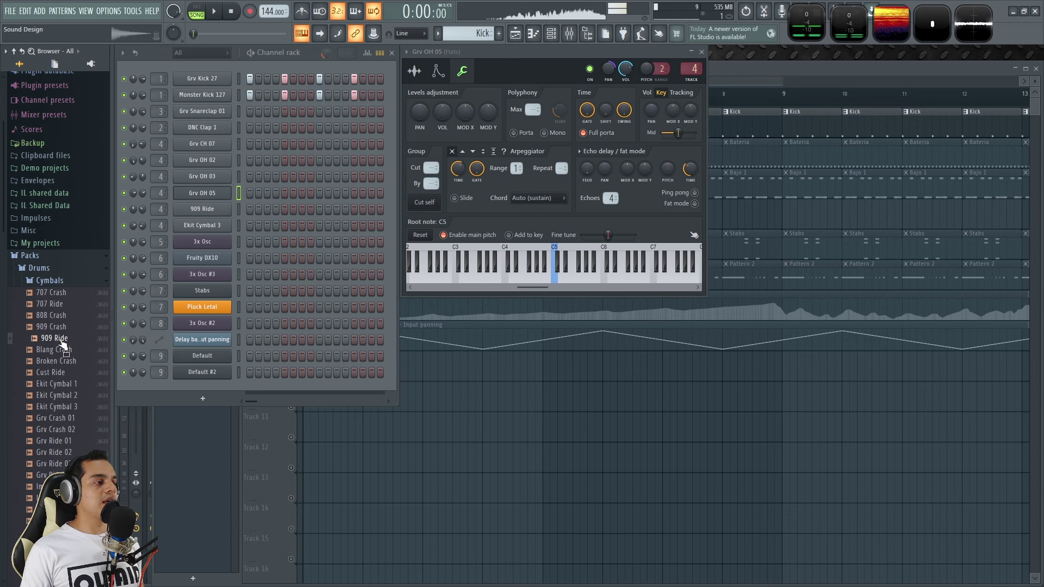
{"action": "left_click", "coordinate": [202, 209]}
{"action": "left_click_drag", "start_coordinate": [216, 165], "coordinate": [441, 54]}
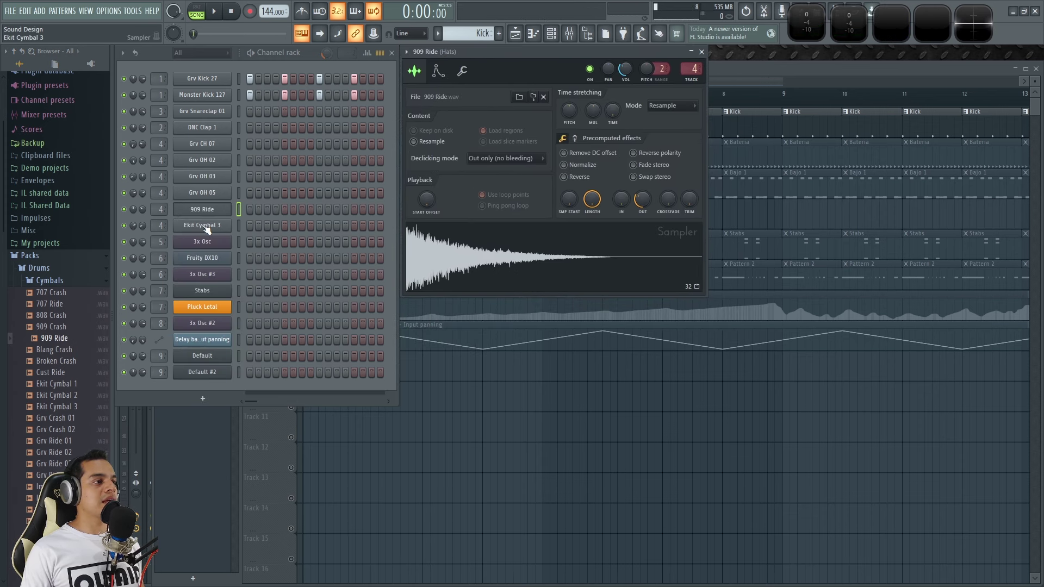
Audition the Ekit Cymbal 3 sample in the browser and show the matching channel's sampler beside the rack.
{"action": "left_click", "coordinate": [56, 406]}
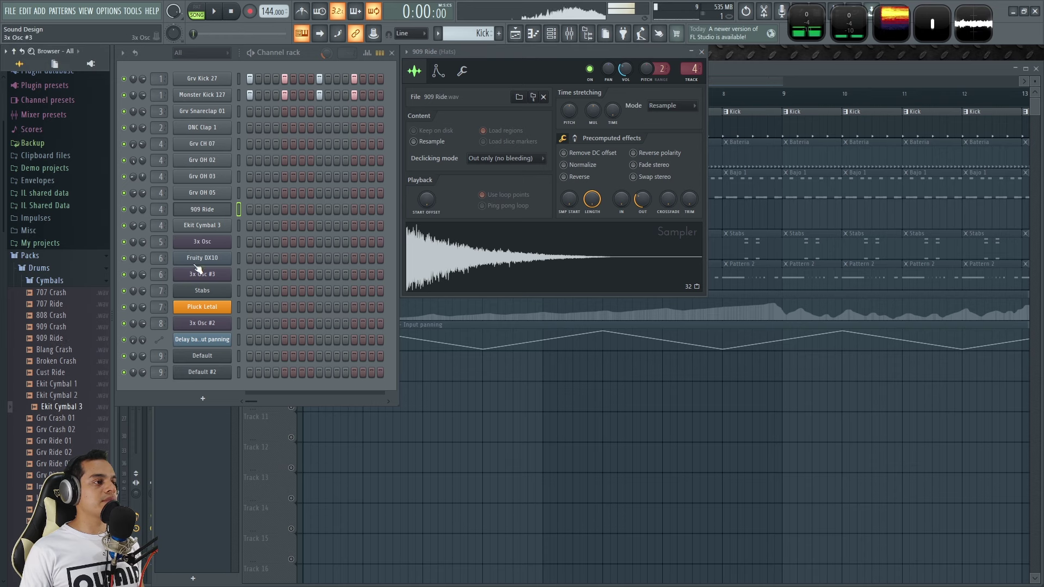
{"action": "left_click", "coordinate": [202, 225]}
{"action": "left_click_drag", "start_coordinate": [254, 174], "coordinate": [468, 52]}
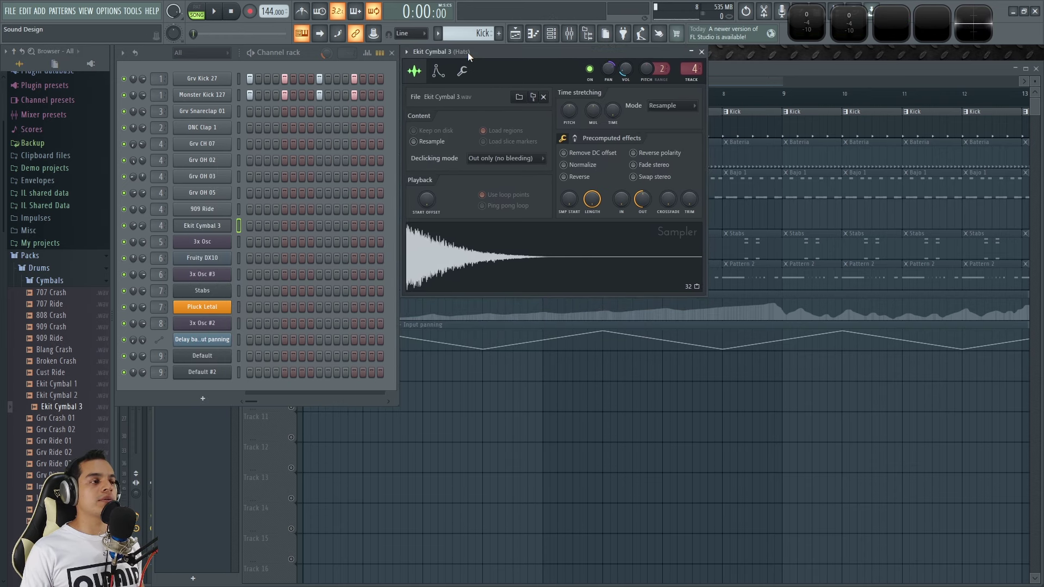
Select the Bajo 1 pattern from its playlist clip and play it in pattern mode.
{"action": "right_click", "coordinate": [527, 416]}
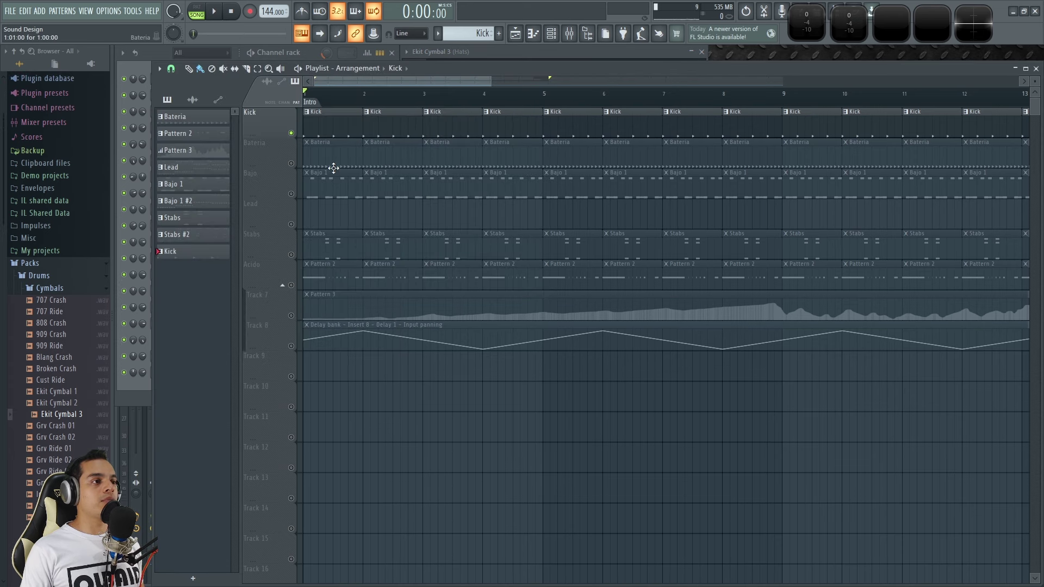
{"action": "left_click", "coordinate": [332, 193]}
{"action": "left_click", "coordinate": [197, 9]}
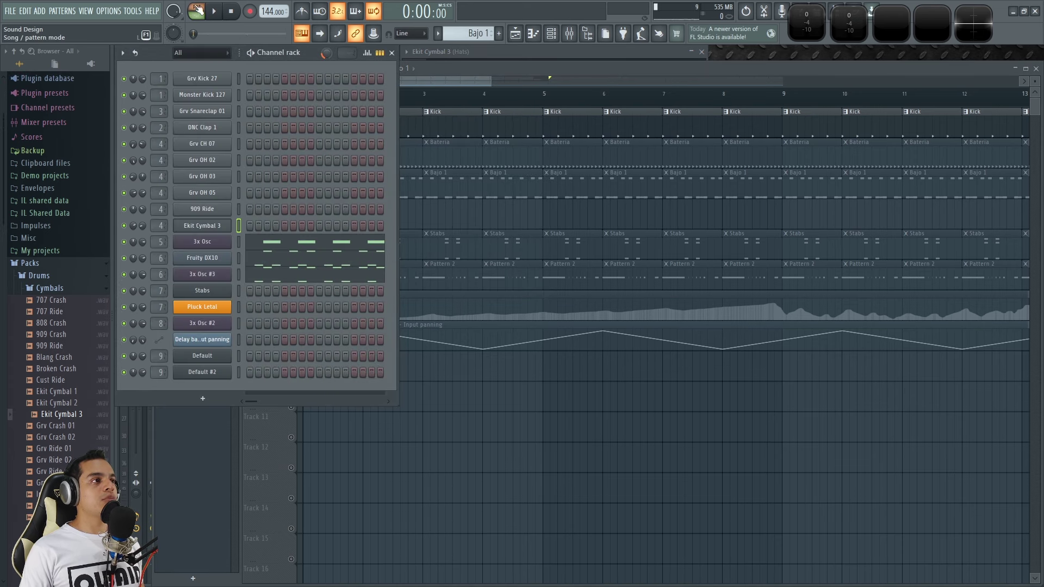
{"action": "key", "text": "space"}
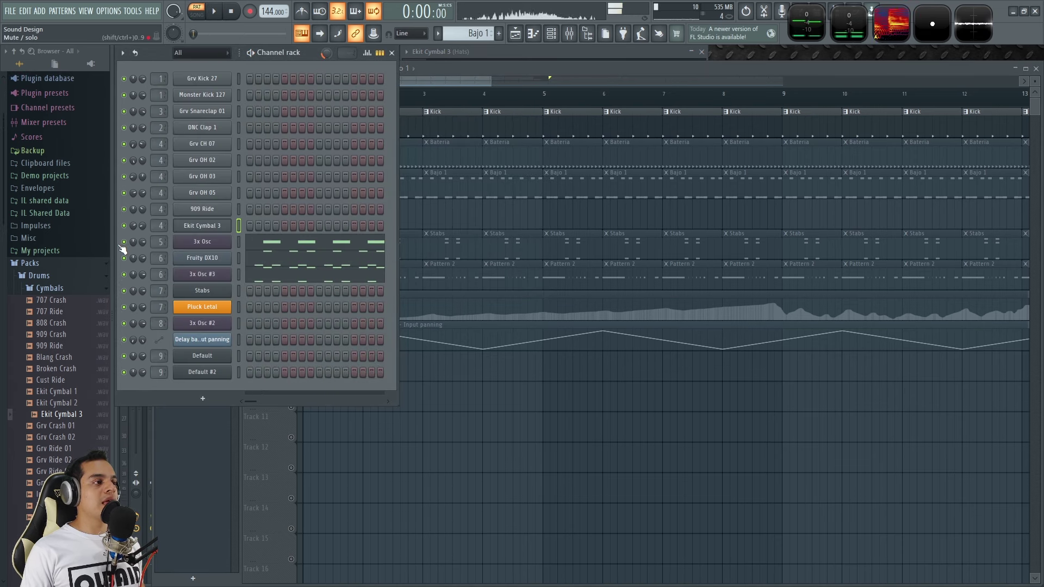
Show the main bass's 3x Osc oscillator settings beside the channel rack.
{"action": "left_click", "coordinate": [201, 241]}
{"action": "left_click", "coordinate": [218, 205]}
{"action": "left_click_drag", "start_coordinate": [288, 187], "coordinate": [474, 58]}
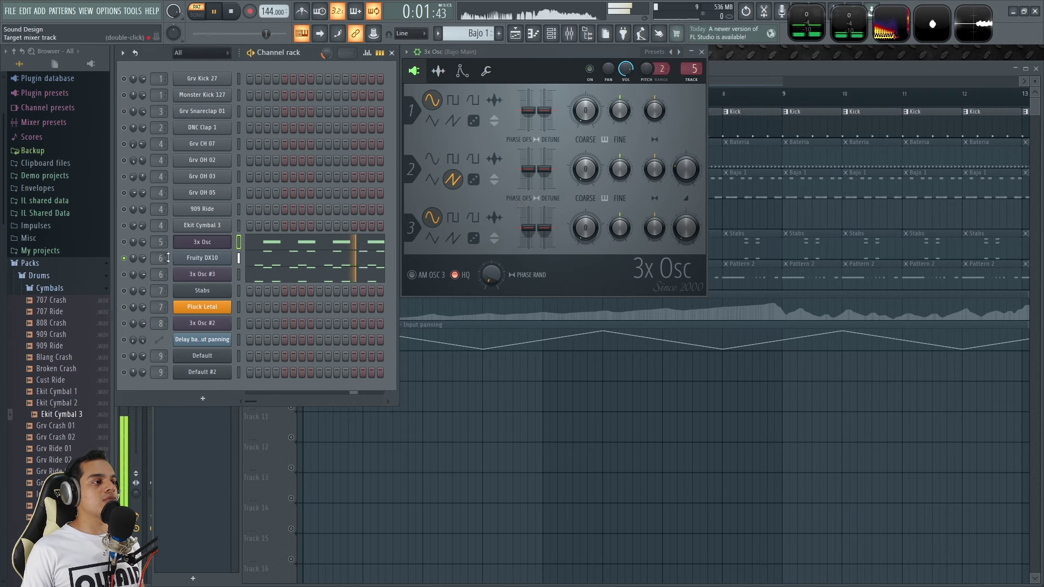
Show the bass arpeggio's Fruity DX10 synth beside the channel rack and stop the playback.
{"action": "left_click", "coordinate": [202, 258]}
{"action": "left_click_drag", "start_coordinate": [379, 268], "coordinate": [479, 55]}
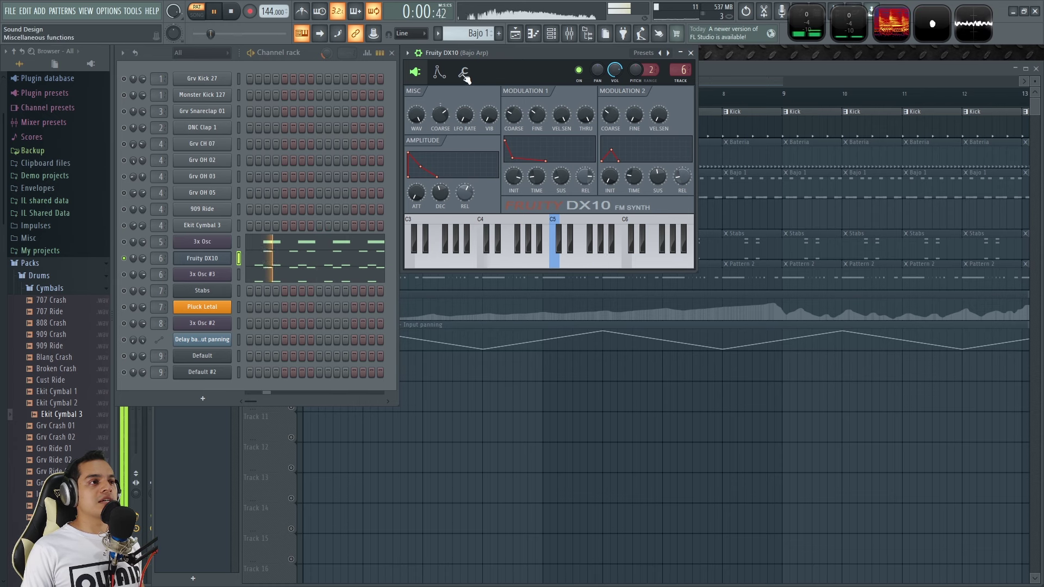
{"action": "key", "text": "space"}
Show the oscillator page of 3x Osc #3 beside the channel rack and listen to its part.
{"action": "left_click", "coordinate": [202, 274]}
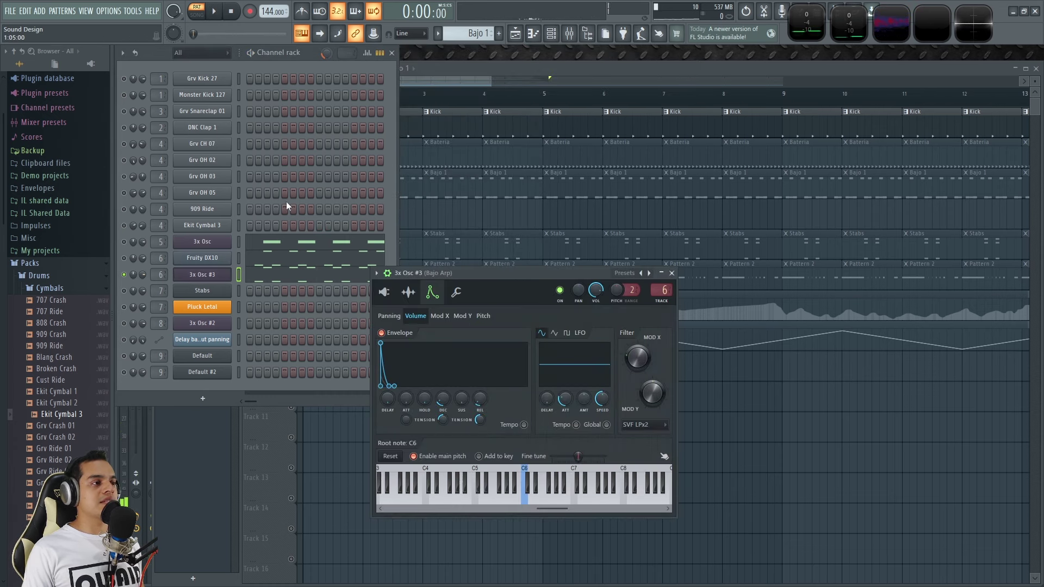
{"action": "left_click_drag", "start_coordinate": [465, 279], "coordinate": [495, 57]}
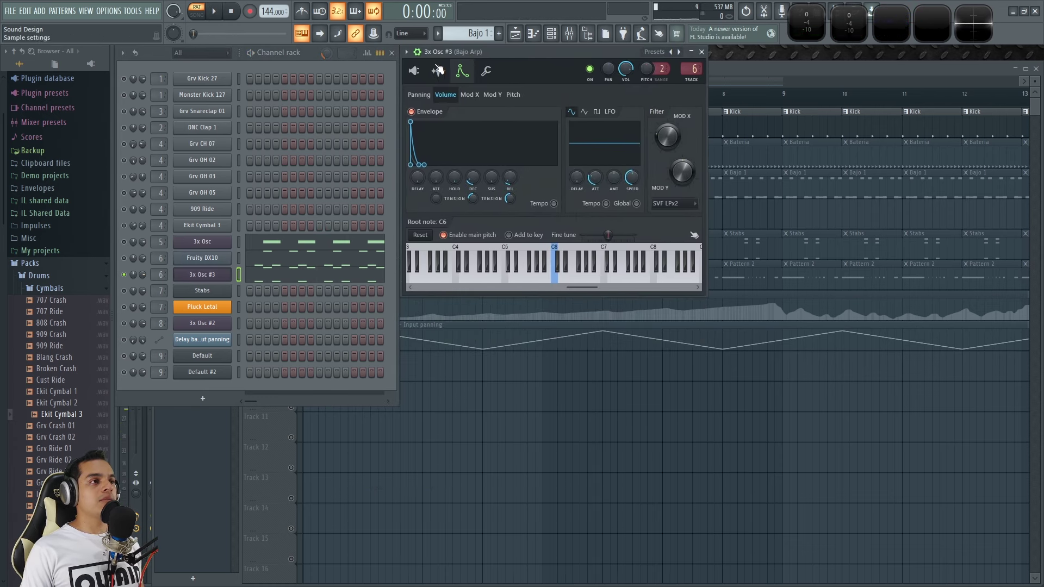
{"action": "left_click", "coordinate": [413, 70]}
{"action": "key", "text": "space"}
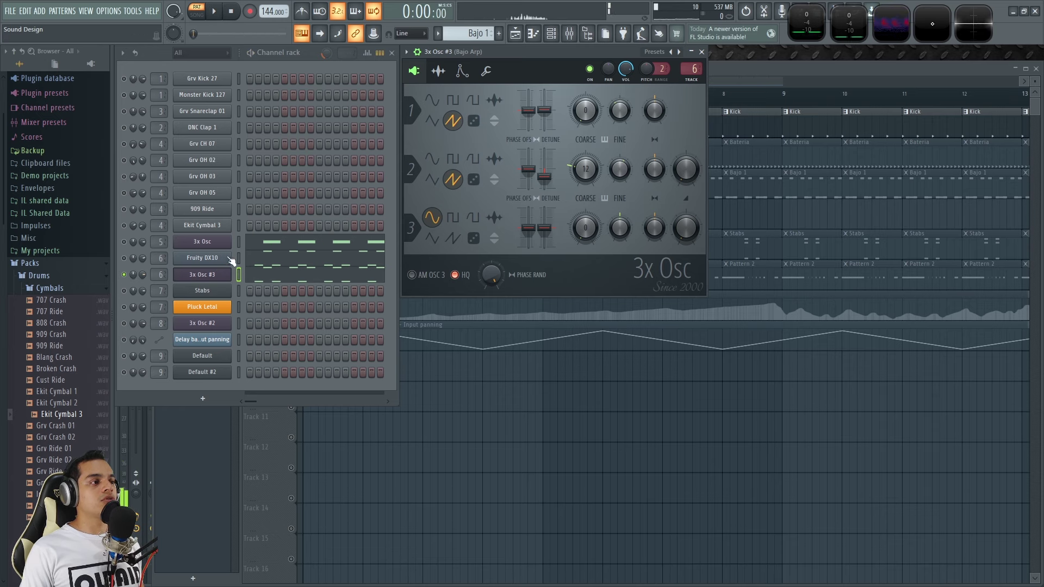
Solo the Stabs channel, play the Stabs pattern and place the channel's synth window beside the channel rack.
{"action": "right_click", "coordinate": [124, 292]}
{"action": "right_click", "coordinate": [513, 459]}
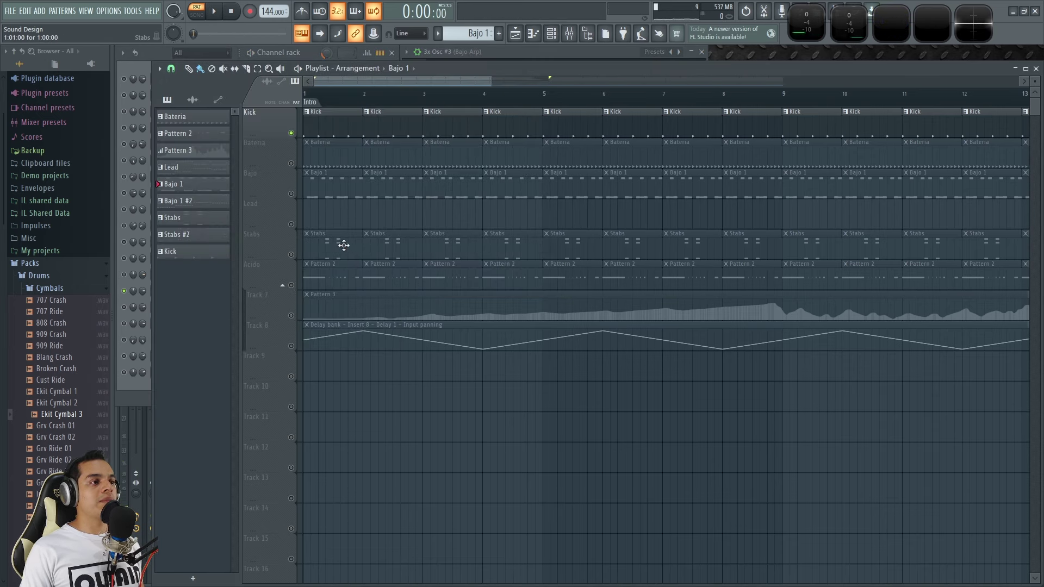
{"action": "left_click", "coordinate": [255, 54]}
{"action": "key", "text": "space"}
{"action": "left_click", "coordinate": [199, 291]}
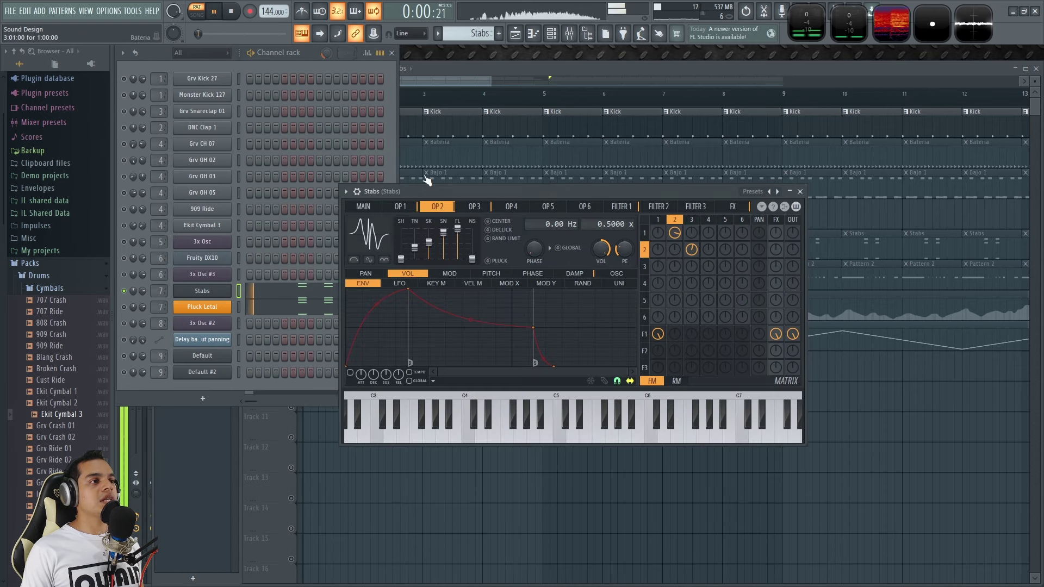
{"action": "left_click_drag", "start_coordinate": [460, 168], "coordinate": [486, 51]}
Stop the playback and show the Pluck Letal Sytrus synth beside the channel rack.
{"action": "key", "text": "space"}
{"action": "left_click", "coordinate": [202, 307]}
{"action": "left_click_drag", "start_coordinate": [425, 210], "coordinate": [469, 56]}
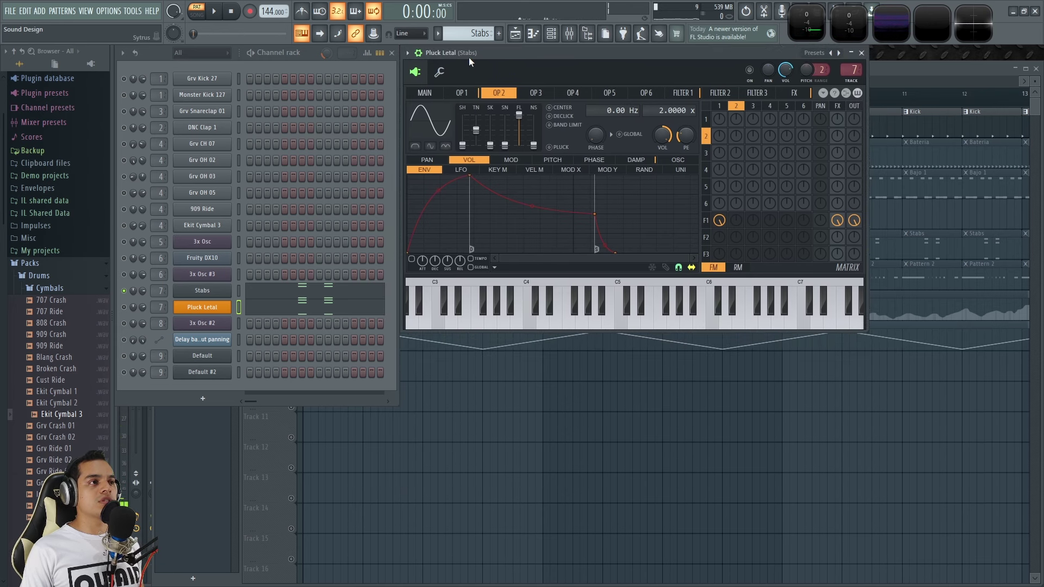
Show the main page of the Pluck Letal synth and browse the Olbaid Pluck presets in its preset list.
{"action": "left_click", "coordinate": [424, 93]}
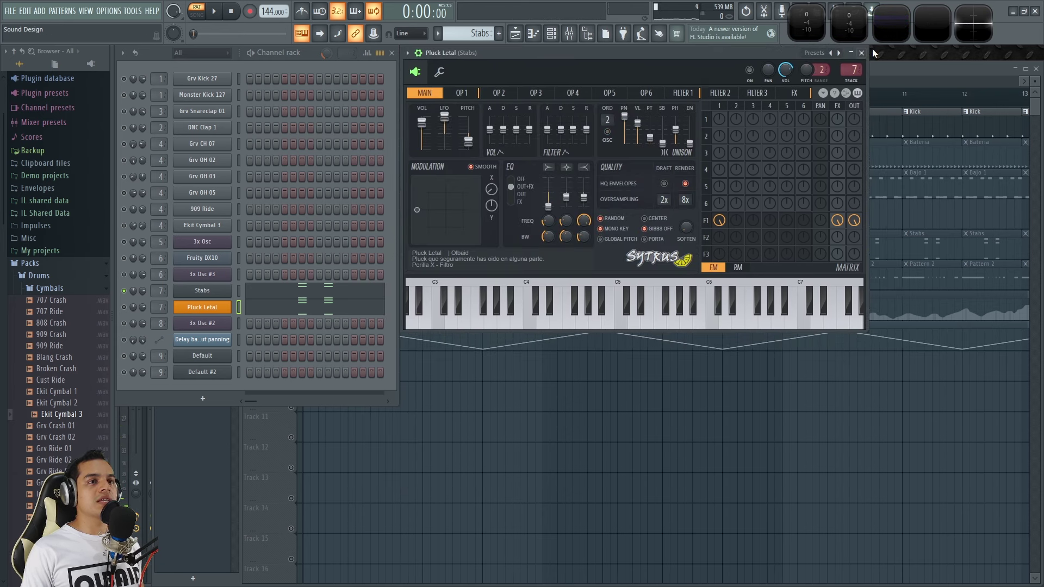
{"action": "left_click", "coordinate": [831, 53]}
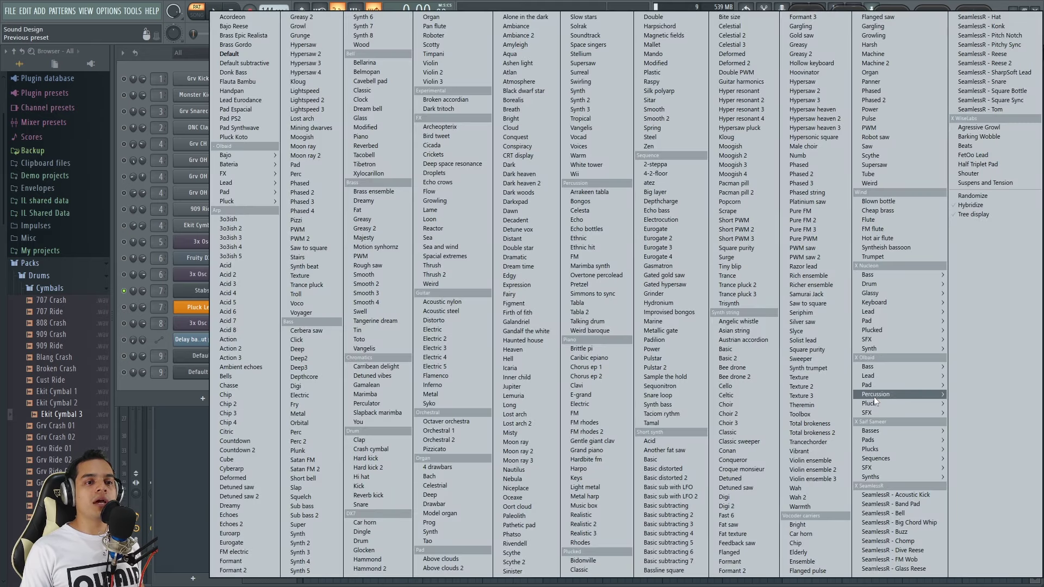
{"action": "mouse_move", "coordinate": [935, 402]}
{"action": "left_click", "coordinate": [983, 470]}
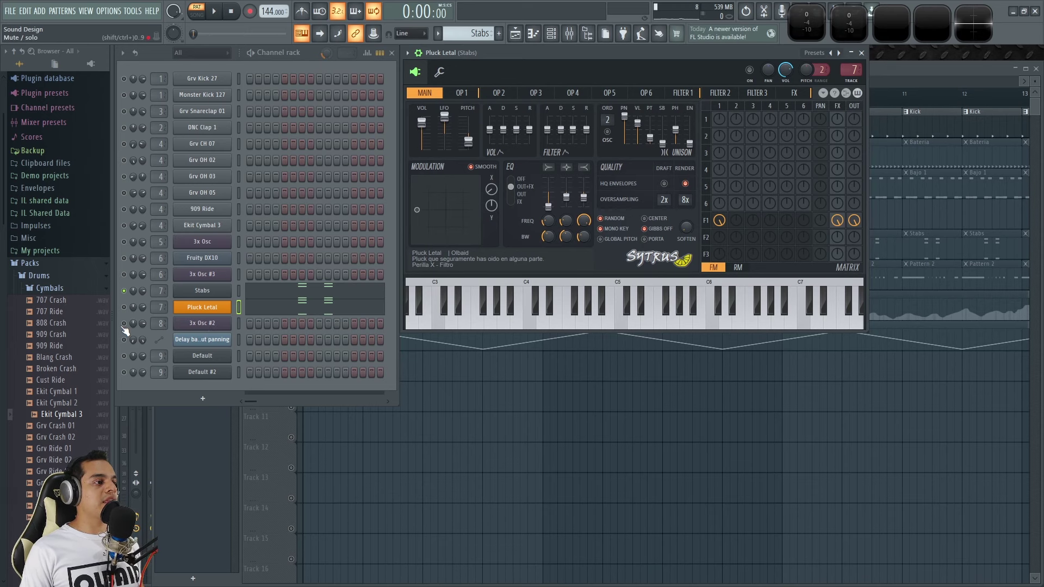
Place the 3x Osc #2 synth window beside the channel rack and show its oscillator page.
{"action": "left_click", "coordinate": [203, 323]}
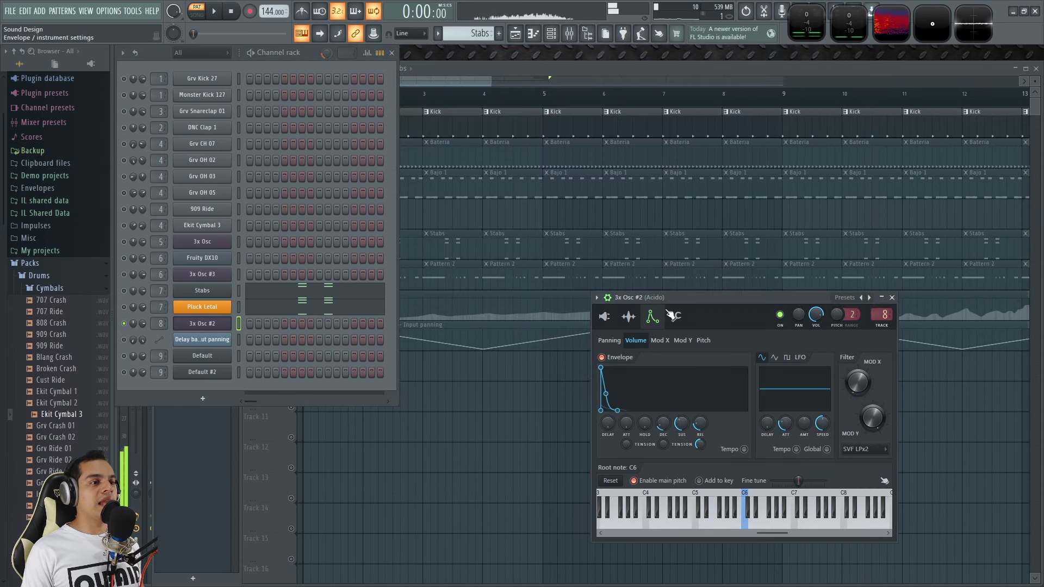
{"action": "left_click_drag", "start_coordinate": [664, 299], "coordinate": [474, 53]}
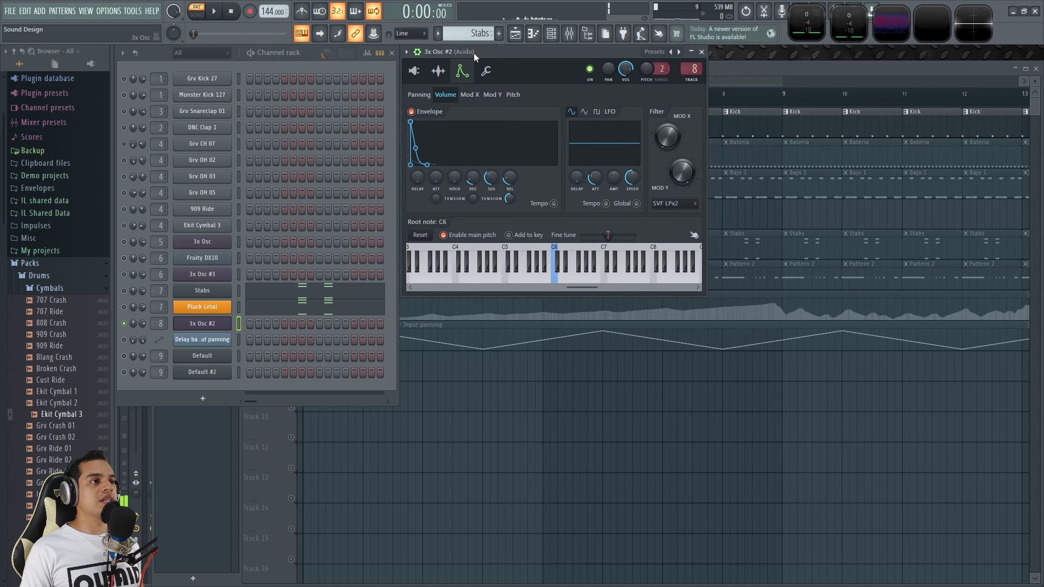
{"action": "left_click", "coordinate": [414, 72]}
Solo the Acido track group in the playlist and play it in song mode with the channel rack in front.
{"action": "right_click", "coordinate": [479, 383]}
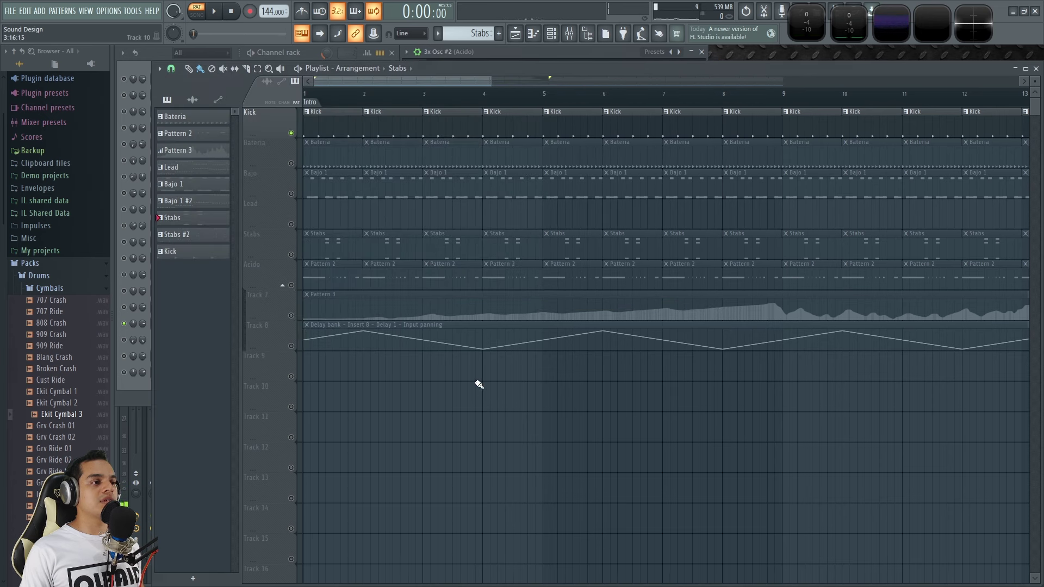
{"action": "right_click", "coordinate": [291, 285]}
{"action": "left_click", "coordinate": [197, 14]}
{"action": "left_click", "coordinate": [244, 53]}
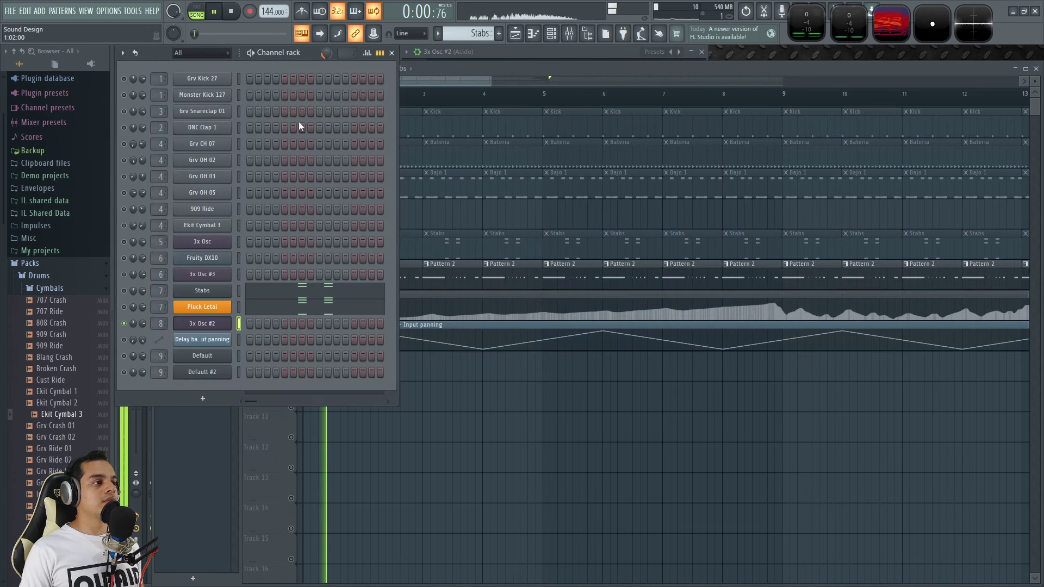
Enable the Delay bank input panning automation channel, show the 3x Osc #2 synth again and stop the playback.
{"action": "left_click", "coordinate": [124, 339]}
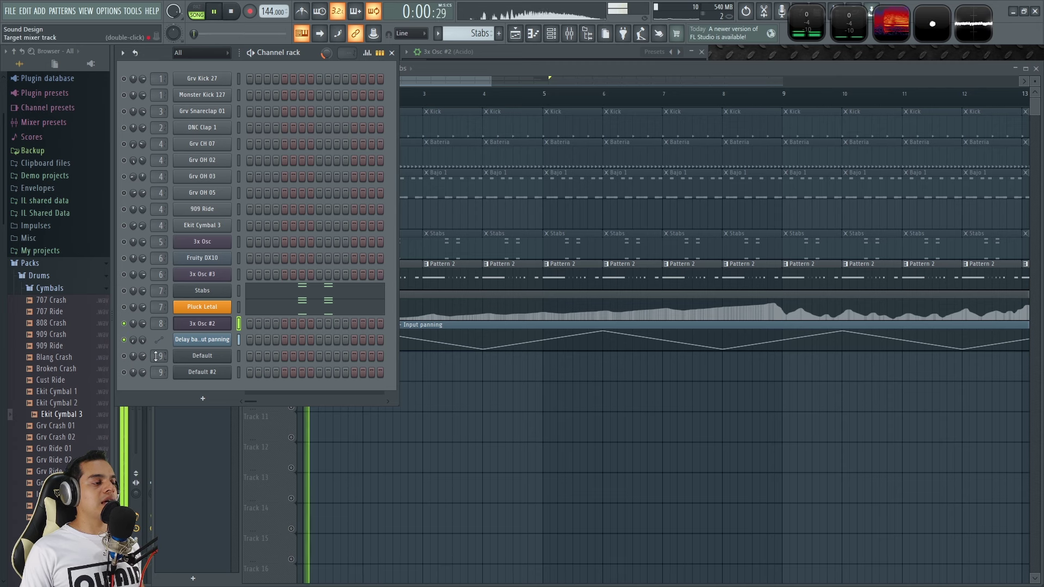
{"action": "left_click", "coordinate": [202, 324]}
{"action": "key", "text": "space"}
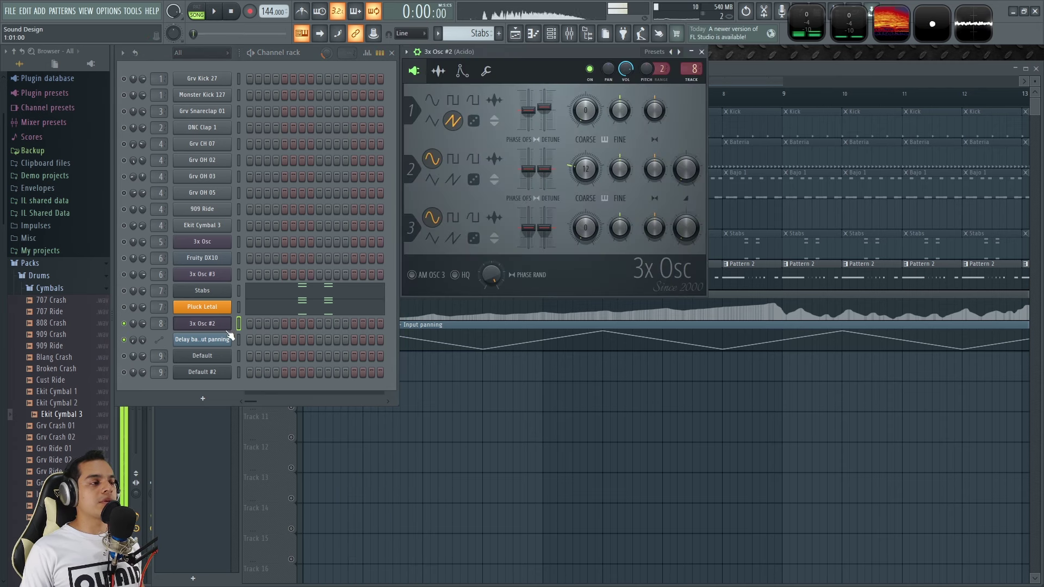
Solo the Default and Default #2 channels together and select the Lead pattern from its clip in the playlist.
{"action": "left_click", "coordinate": [125, 356]}
{"action": "left_click", "coordinate": [124, 372], "text": "ctrl"}
{"action": "left_click", "coordinate": [400, 307]}
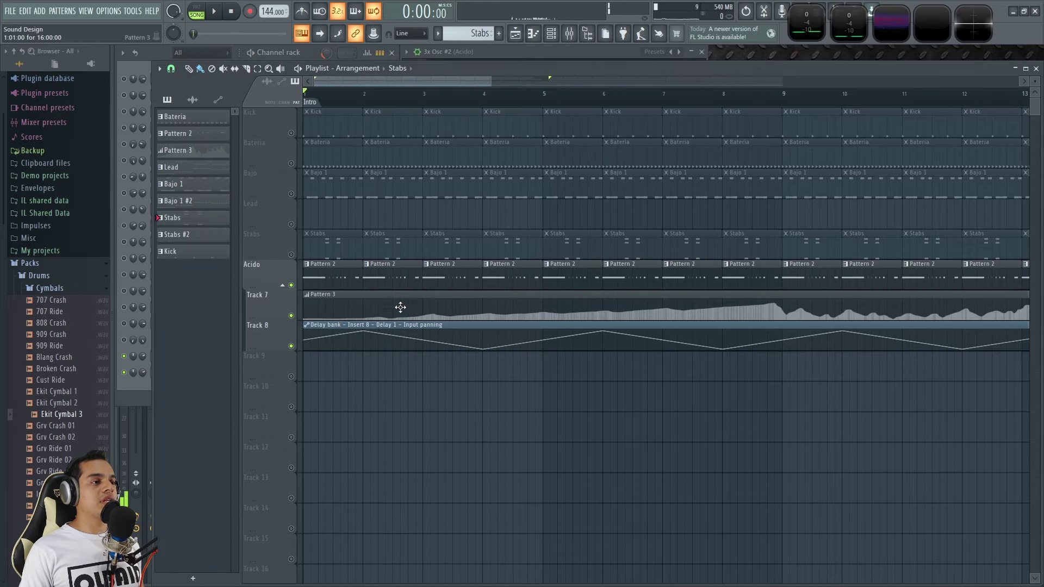
{"action": "scroll", "coordinate": [485, 390], "scroll_direction": "down", "scroll_amount": 5}
{"action": "left_click", "coordinate": [557, 217]}
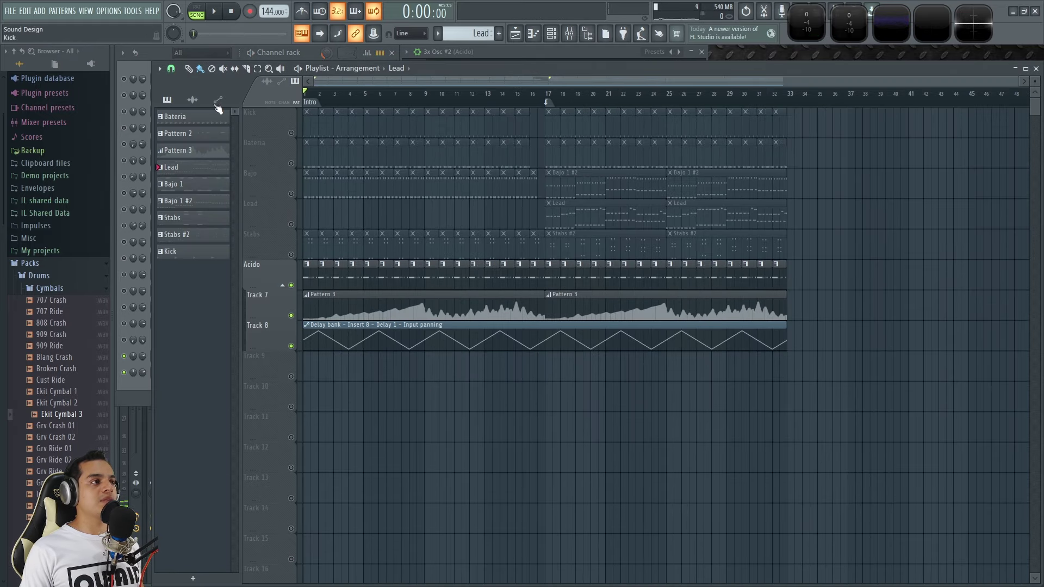
Open the Default channel's Sytrus synth and place its window beside the channel rack.
{"action": "left_click", "coordinate": [162, 54]}
{"action": "left_click", "coordinate": [185, 361]}
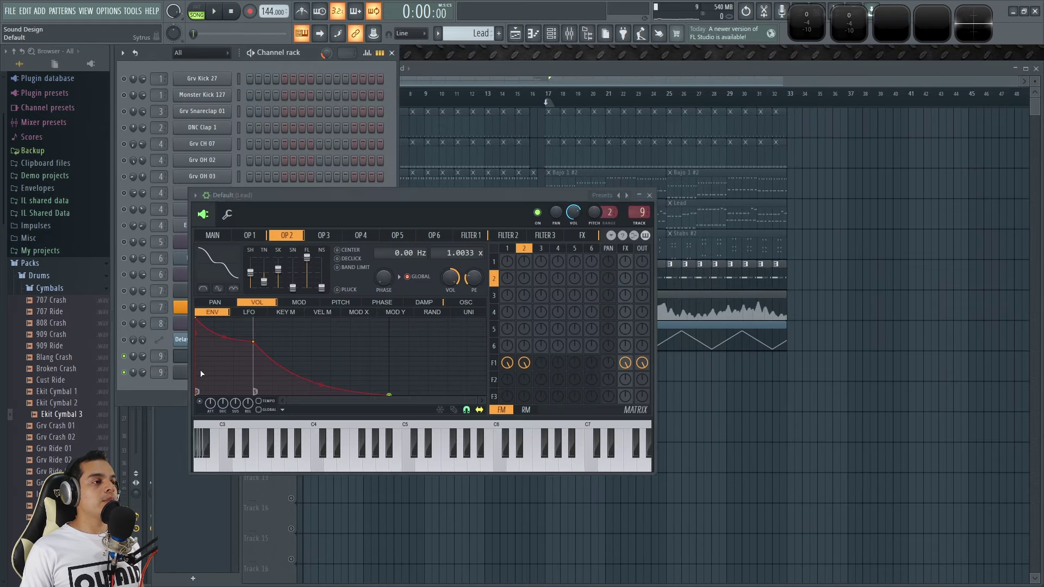
{"action": "left_click_drag", "start_coordinate": [337, 194], "coordinate": [529, 55]}
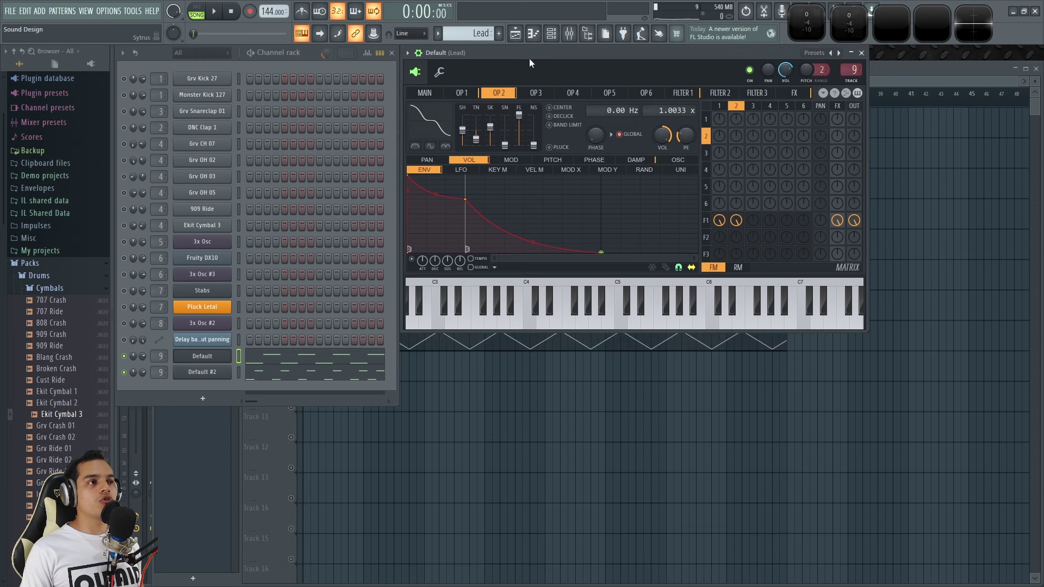
Show the main pages of the Default #2 and Default Sytrus synths beside the channel rack.
{"action": "left_click", "coordinate": [204, 375]}
{"action": "left_click", "coordinate": [228, 250]}
{"action": "left_click_drag", "start_coordinate": [255, 218], "coordinate": [468, 62]}
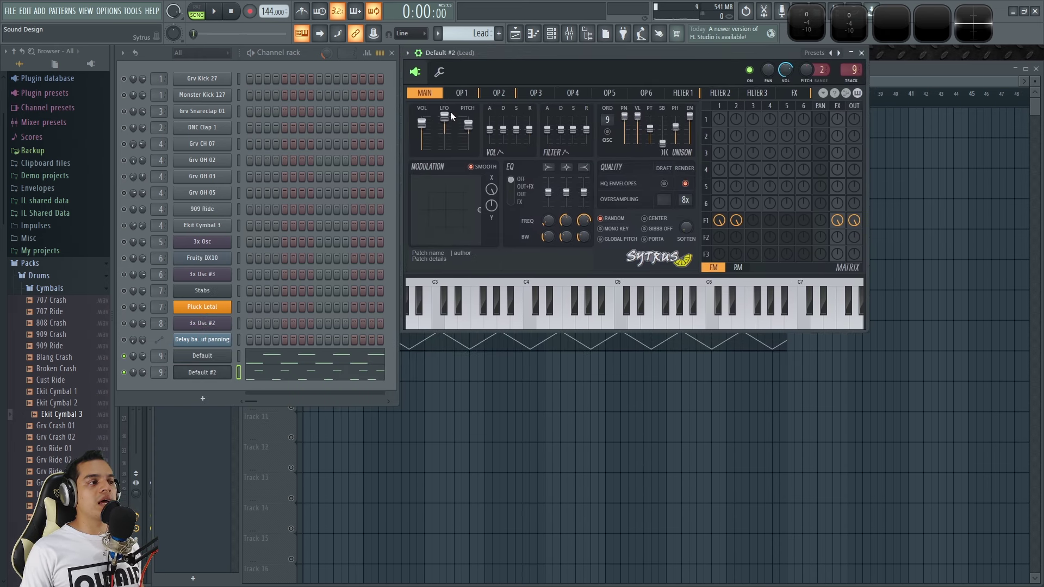
{"action": "left_click", "coordinate": [216, 358]}
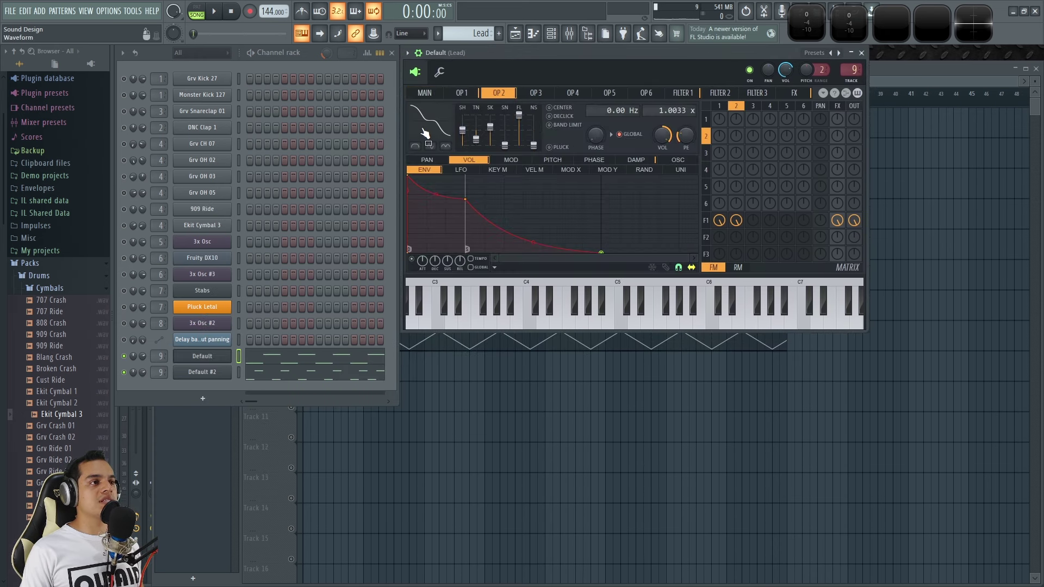
{"action": "left_click", "coordinate": [424, 93]}
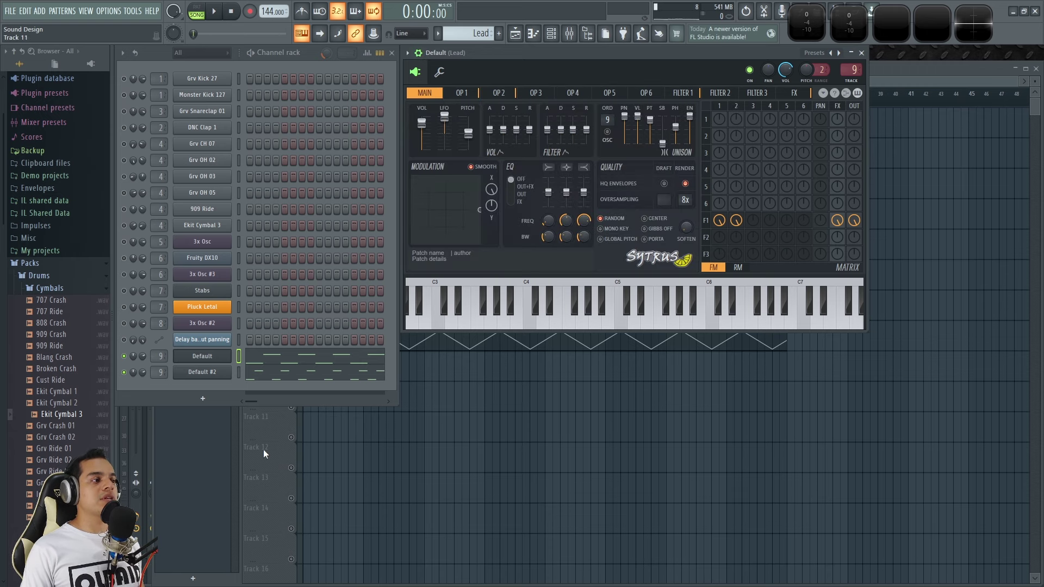
Bring the playlist forward, collapse the Packs folder in the browser and reset the track solo from the Stabs track.
{"action": "right_click", "coordinate": [341, 487]}
{"action": "left_click", "coordinate": [46, 264]}
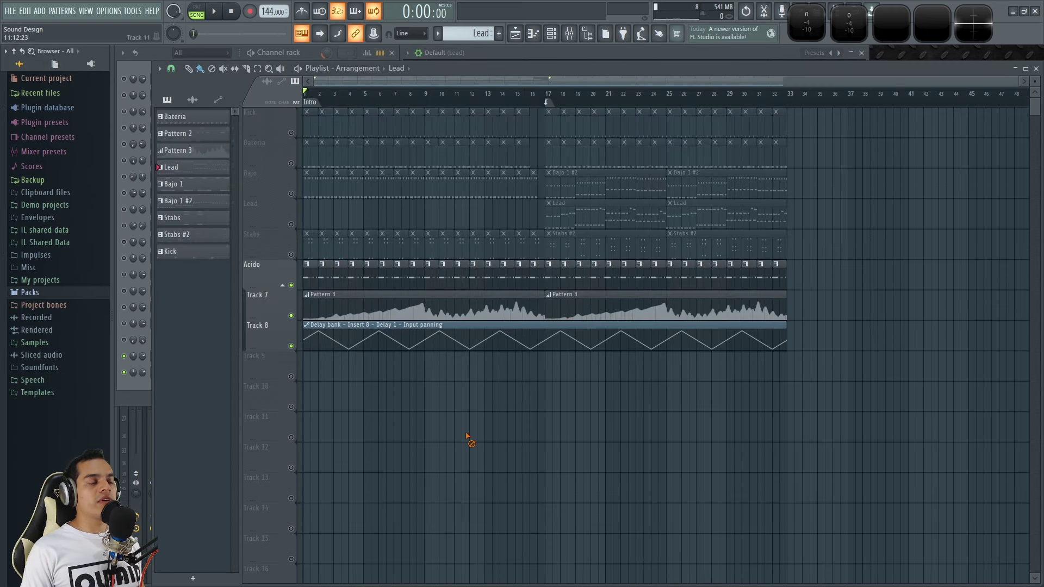
{"action": "right_click", "coordinate": [291, 255]}
{"action": "right_click", "coordinate": [290, 254]}
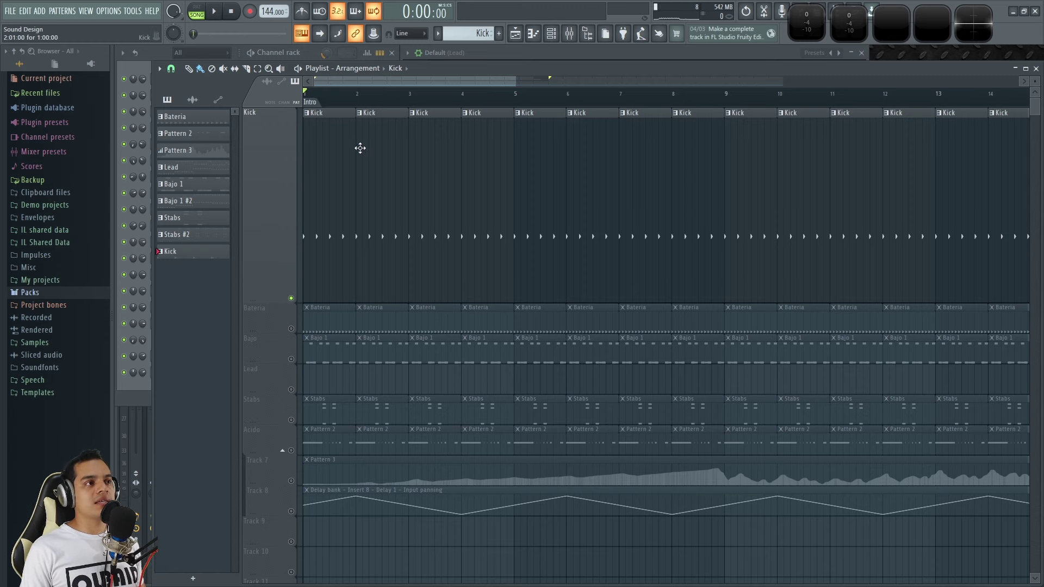
Play the soloed Kick pattern with the channel rack in front and stop the playback.
{"action": "left_click", "coordinate": [312, 53]}
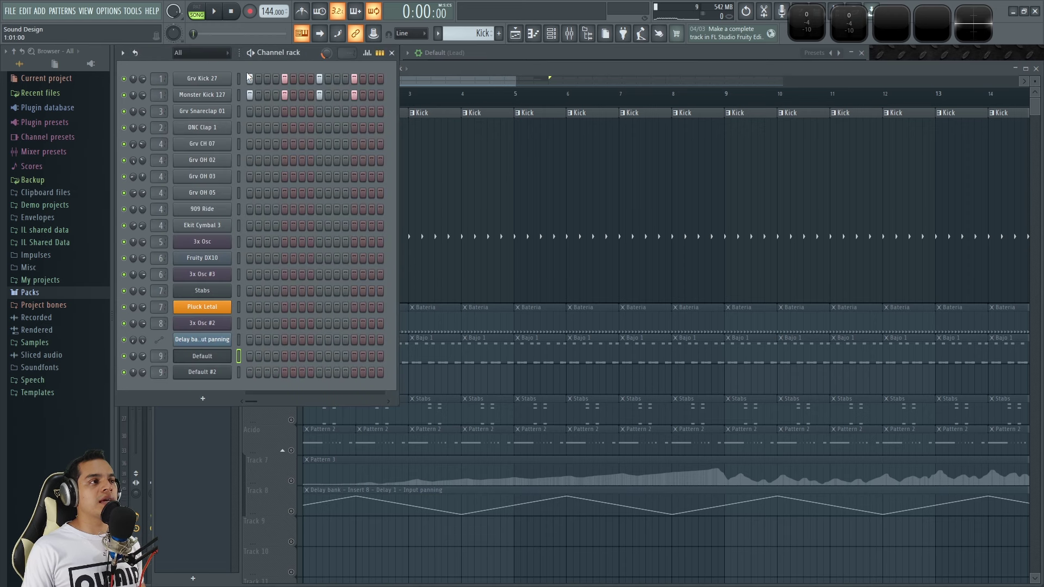
{"action": "left_click", "coordinate": [214, 11]}
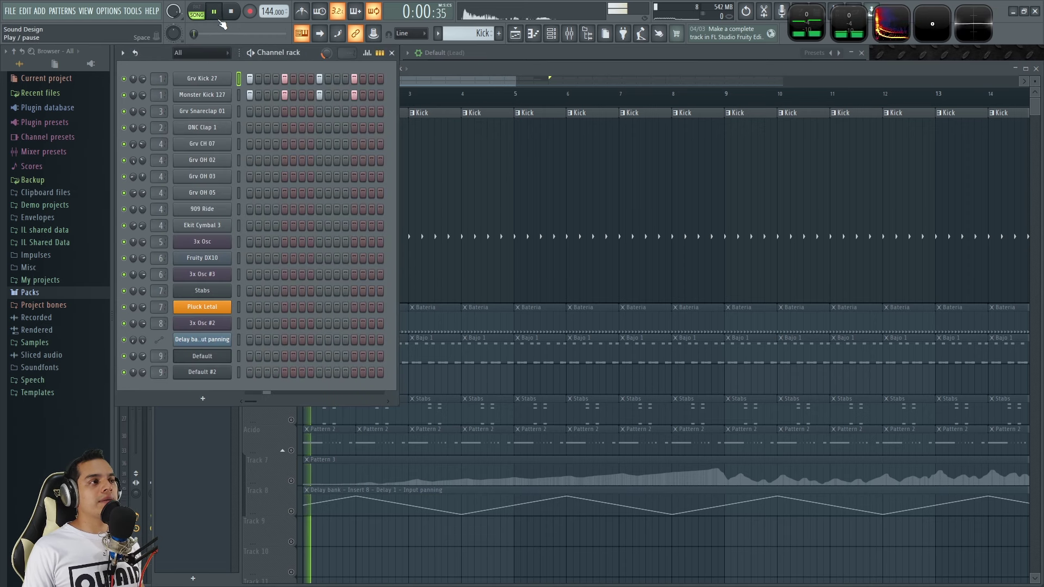
{"action": "key", "text": "space"}
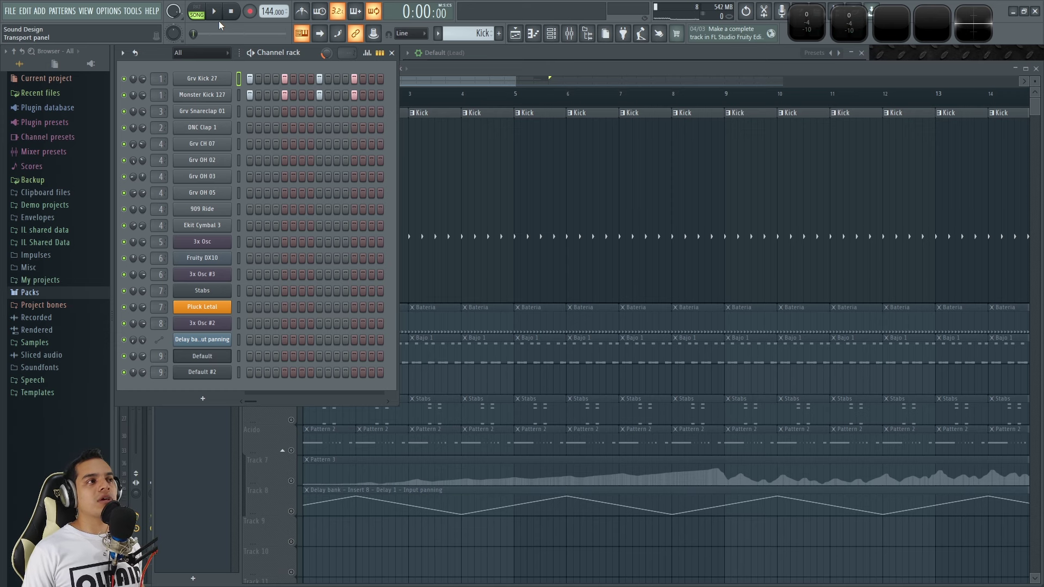
Show the Grv Kick 27 sampler settings and audition that kick alternately with Monster Kick 127.
{"action": "left_click", "coordinate": [213, 80]}
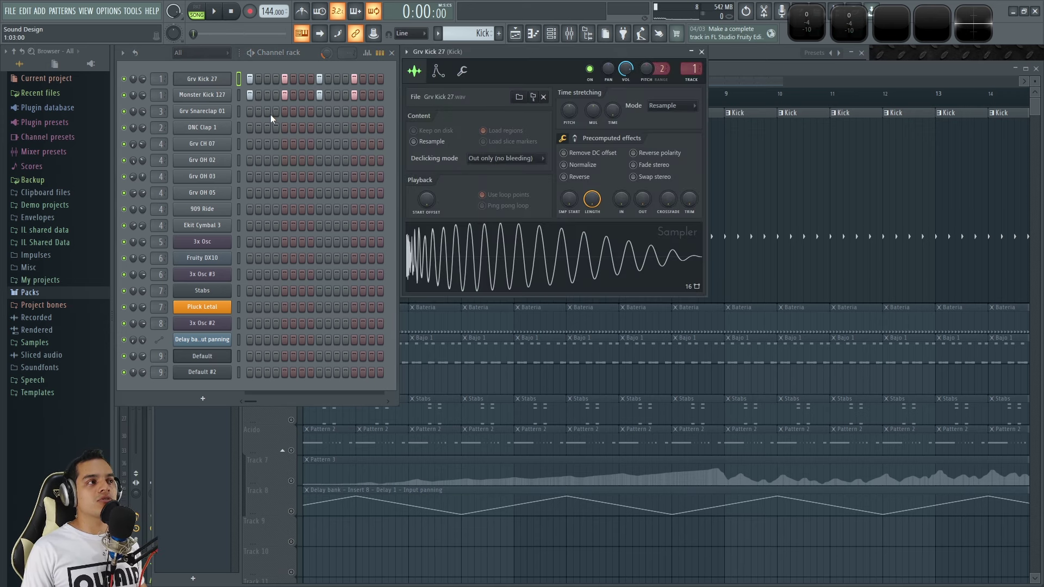
{"action": "key", "text": "q"}
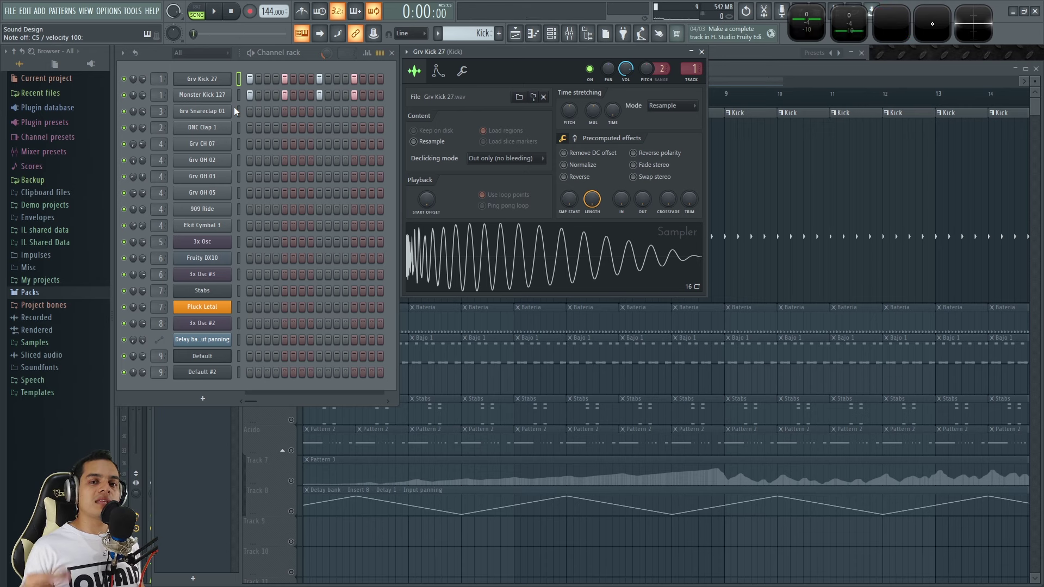
{"action": "left_click", "coordinate": [239, 96]}
{"action": "key", "text": "q"}
{"action": "left_click", "coordinate": [239, 83]}
{"action": "left_click", "coordinate": [237, 97]}
{"action": "left_click", "coordinate": [238, 85]}
{"action": "key", "text": "q"}
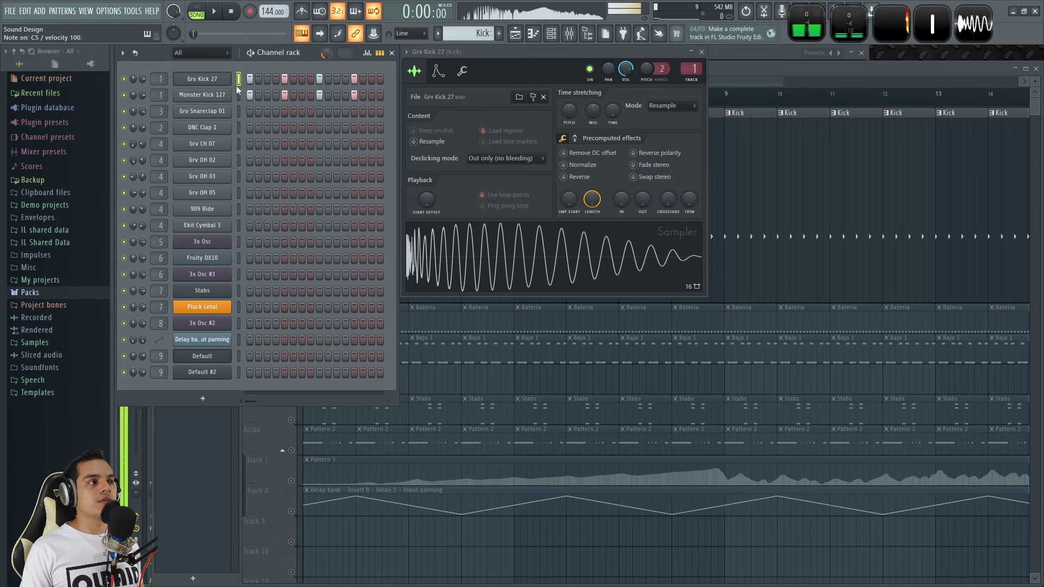
{"action": "left_click", "coordinate": [240, 96]}
{"action": "key", "text": "q"}
{"action": "left_click", "coordinate": [240, 80]}
{"action": "key", "text": "q"}
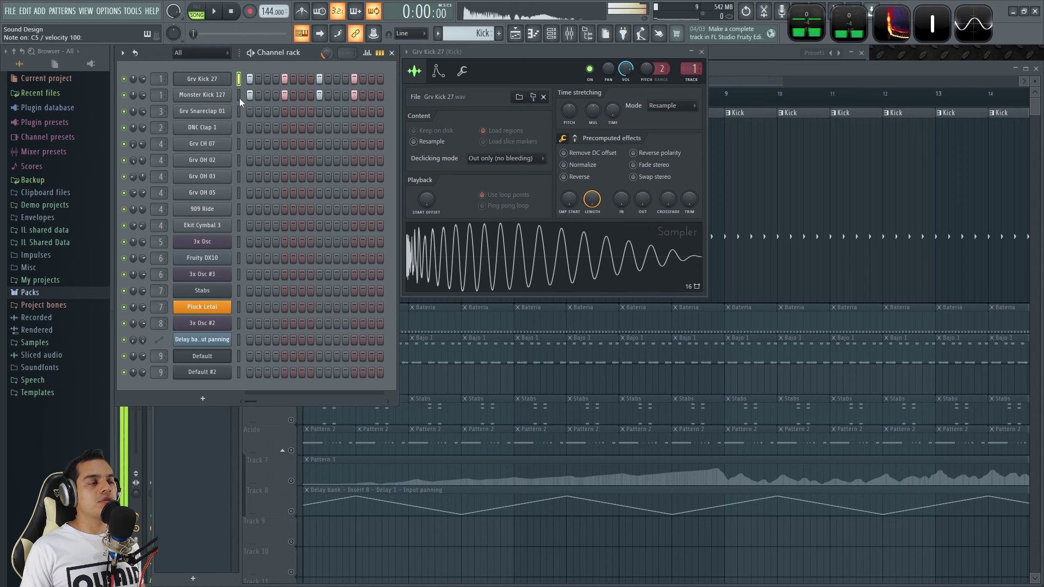
{"action": "left_click", "coordinate": [239, 99]}
{"action": "key", "text": "q"}
Show the Kick mixer track's Fruity Parametric EQ 2 and Fruity Blood Overdrive effects.
{"action": "key", "text": "F9"}
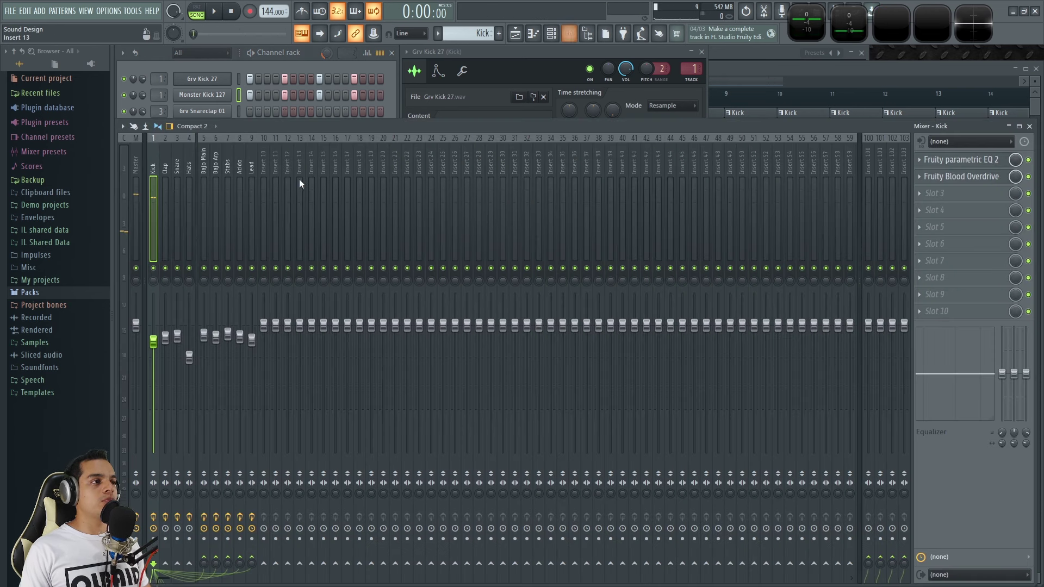
{"action": "left_click", "coordinate": [977, 161]}
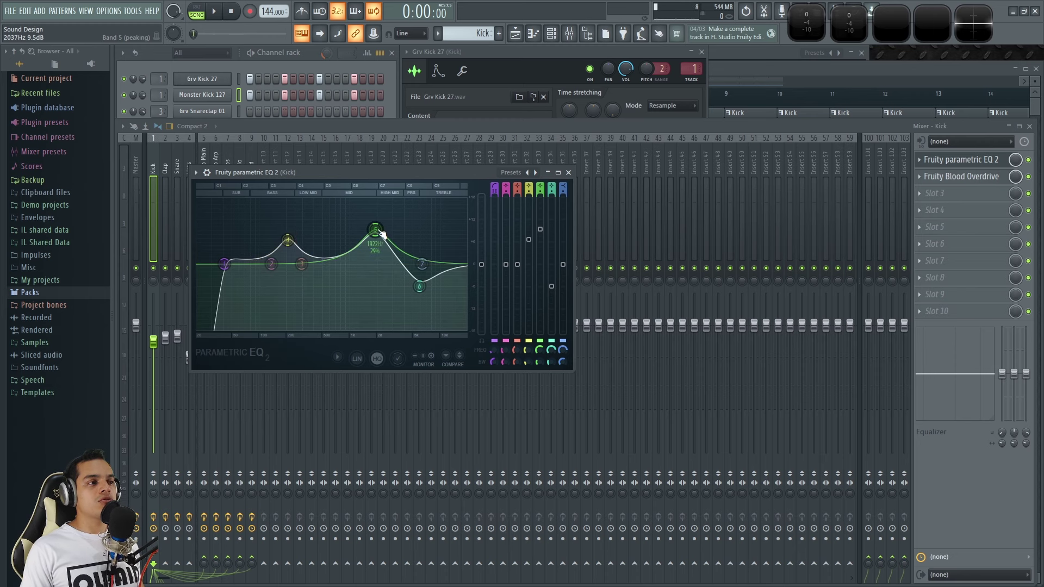
{"action": "left_click", "coordinate": [955, 178]}
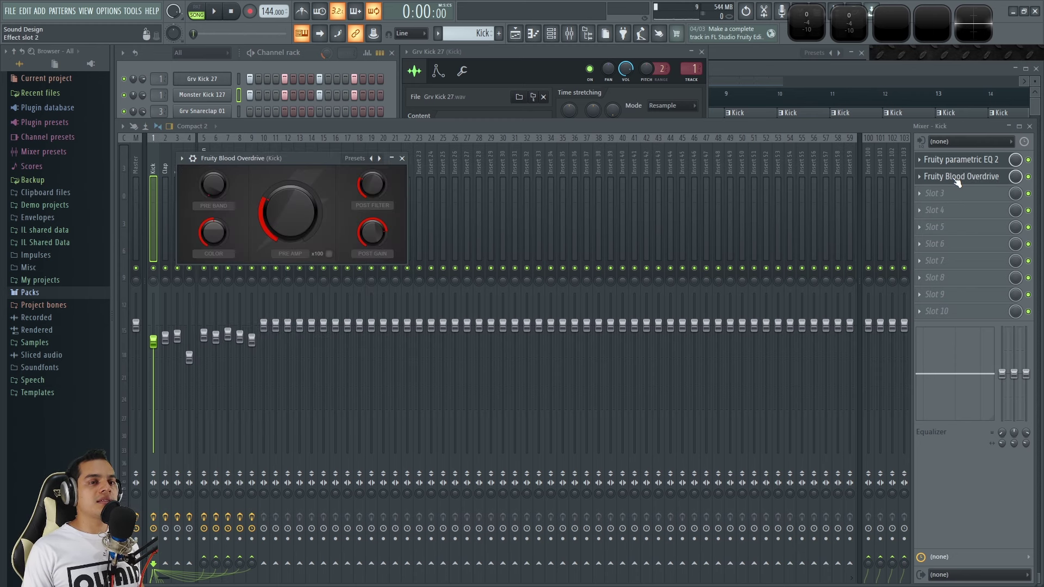
{"action": "left_click_drag", "start_coordinate": [290, 157], "coordinate": [634, 200]}
Audition the kick, bypass Fruity Blood Overdrive and Fruity Parametric EQ 2 on the Kick mixer track, and start playback.
{"action": "key", "text": "q"}
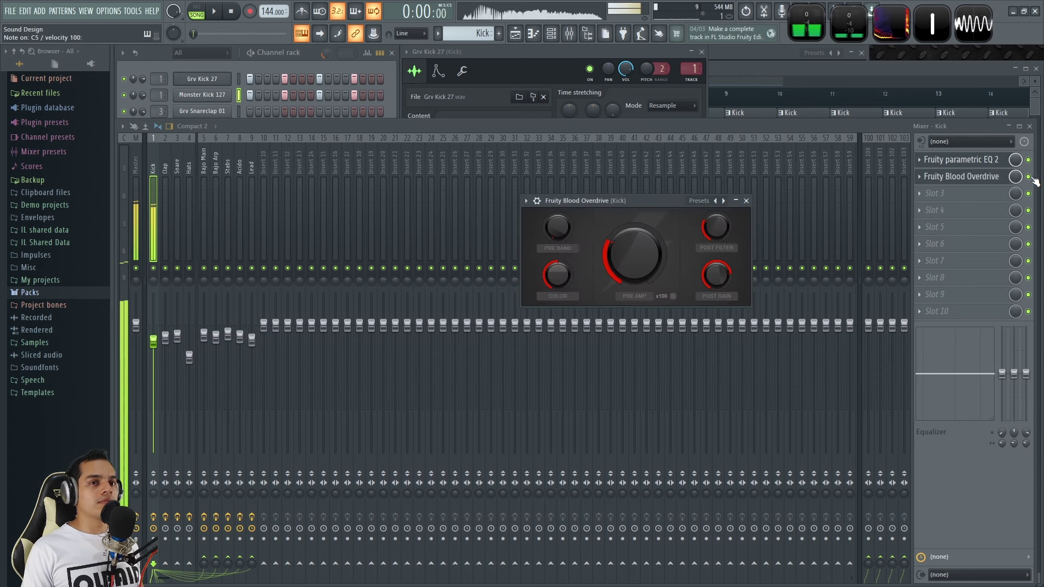
{"action": "left_click", "coordinate": [1028, 177]}
{"action": "left_click", "coordinate": [1028, 160]}
{"action": "key", "text": "space"}
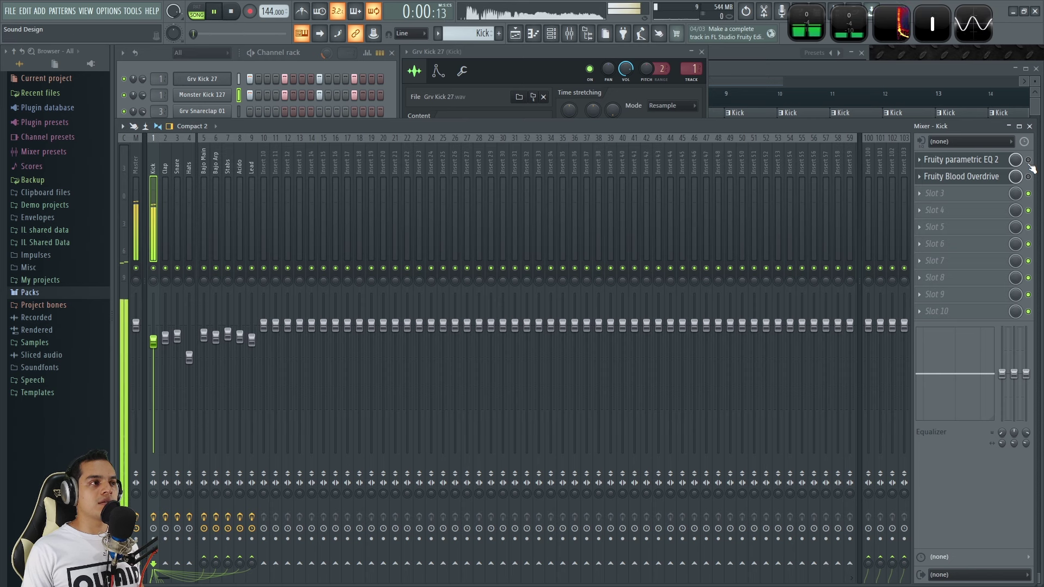
Mute Grv Kick 27 and compare Monster Kick 127 with the Kick track's EQ and overdrive switched on and bypassed.
{"action": "key", "text": "F6"}
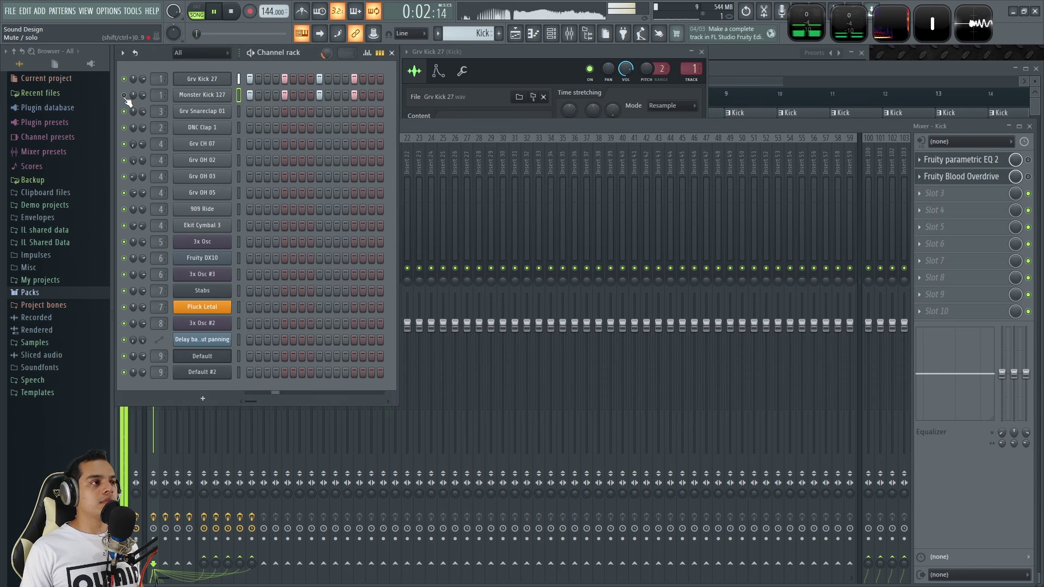
{"action": "left_click", "coordinate": [124, 79]}
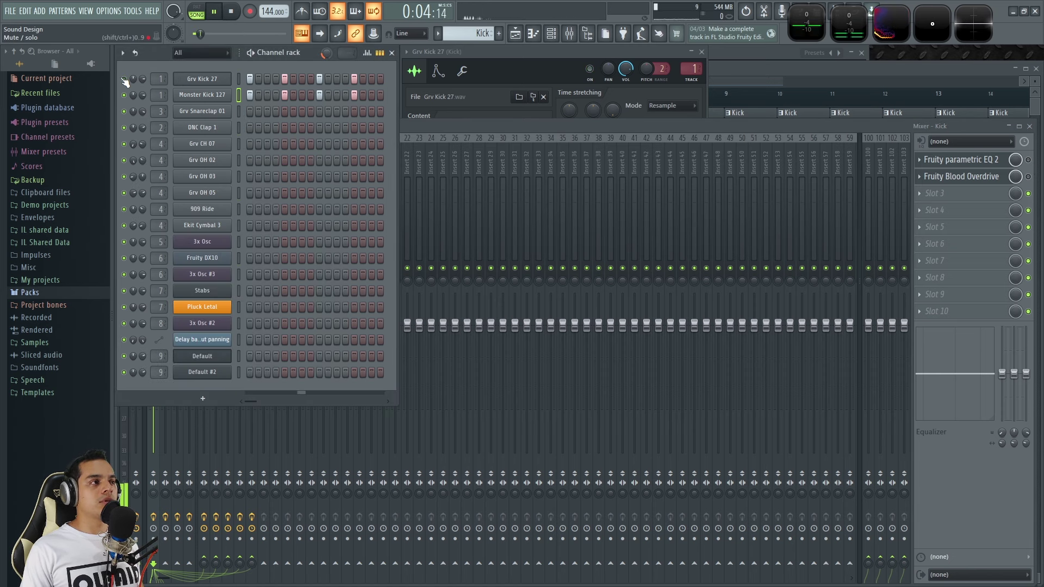
{"action": "left_click", "coordinate": [1028, 160]}
{"action": "left_click", "coordinate": [1028, 177]}
{"action": "left_click", "coordinate": [1027, 176]}
{"action": "left_click", "coordinate": [1028, 160]}
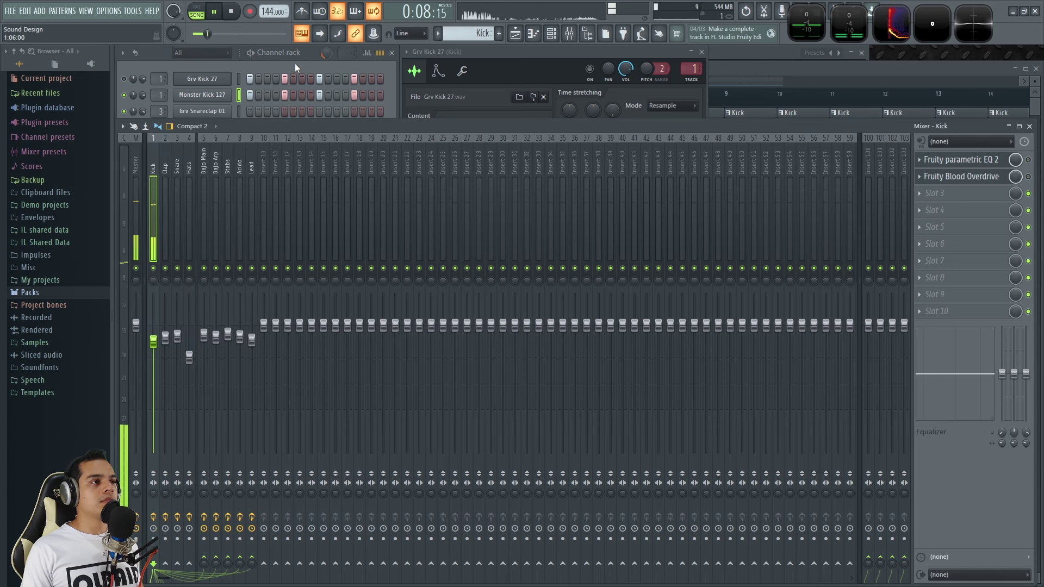
Unmute Grv Kick 27 and mute Monster Kick 127 in the channel rack.
{"action": "left_click", "coordinate": [294, 64]}
{"action": "left_click", "coordinate": [124, 78]}
{"action": "left_click", "coordinate": [124, 95]}
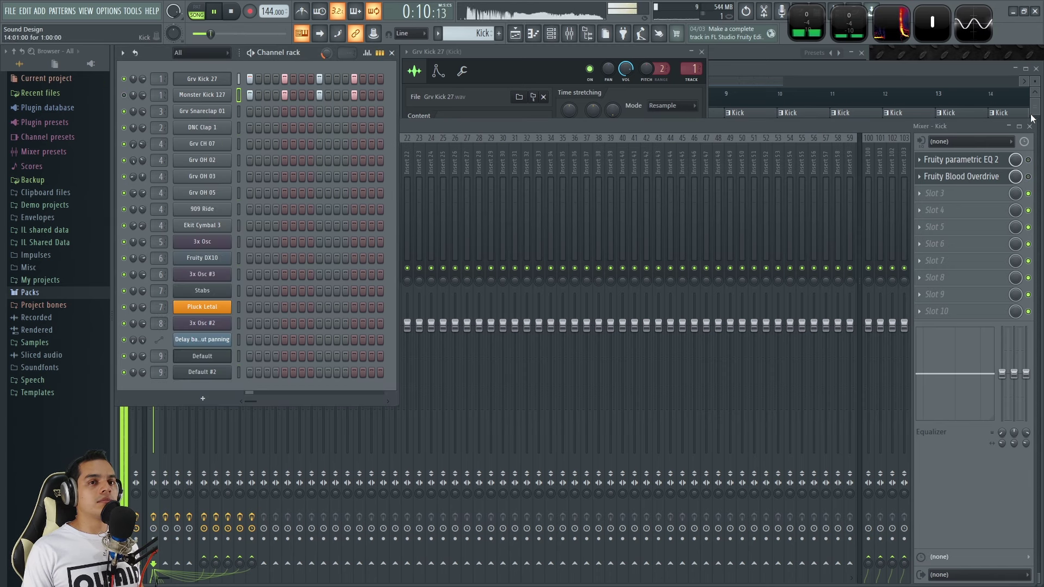
Re-enable Fruity Parametric EQ 2 and Fruity Blood Overdrive on the Kick mixer track and stop the playback.
{"action": "left_click", "coordinate": [1028, 160]}
{"action": "left_click", "coordinate": [1028, 177]}
{"action": "key", "text": "space"}
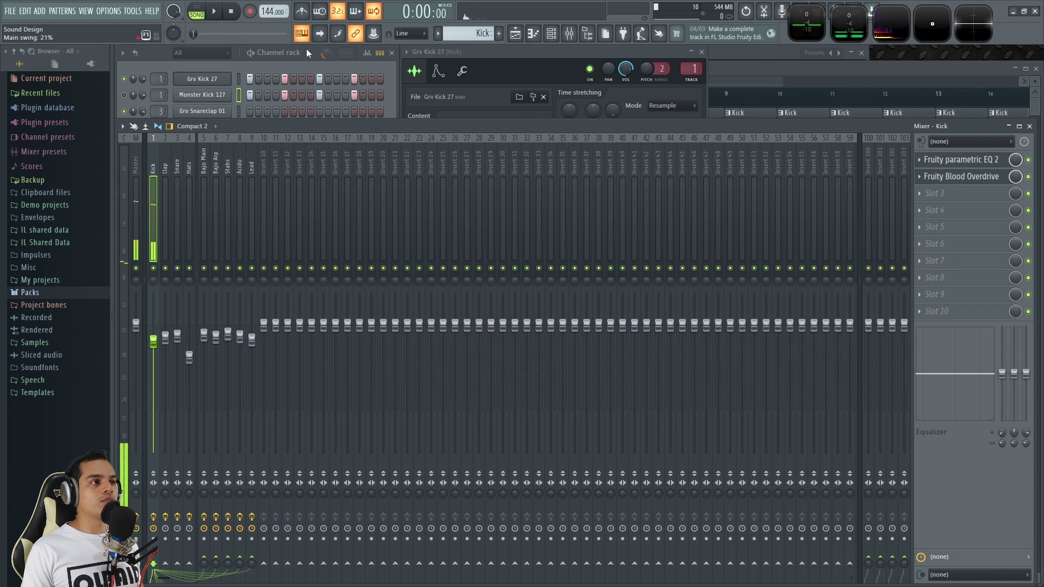
Play the kick pattern briefly and bypass Fruity Parametric EQ 2 and Fruity Blood Overdrive on the Kick mixer track.
{"action": "left_click", "coordinate": [299, 53]}
{"action": "key", "text": "space"}
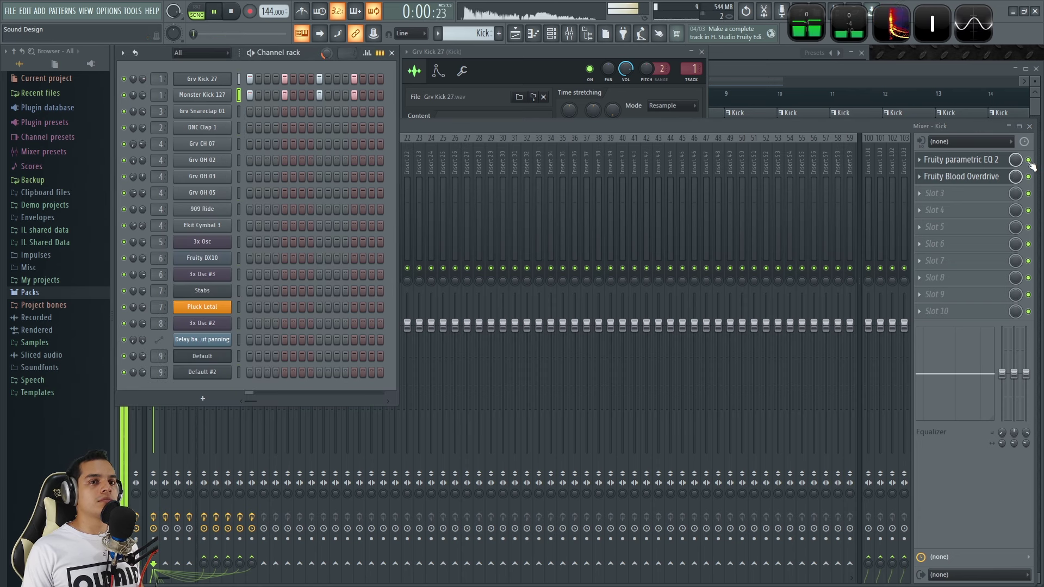
{"action": "key", "text": "space"}
{"action": "left_click", "coordinate": [1028, 159]}
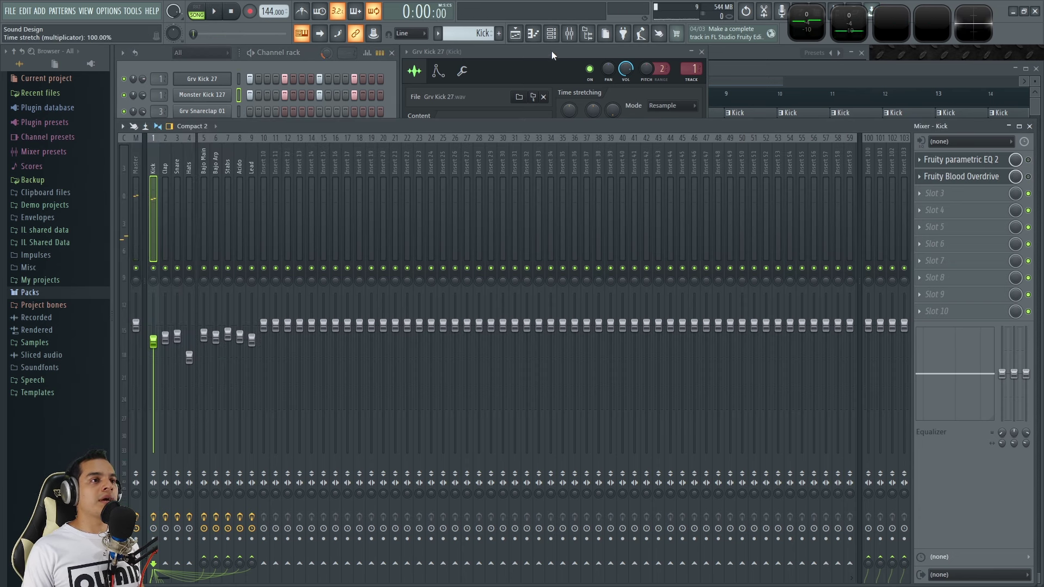
Compare the sampler settings and waveforms of Monster Kick 127 and Grv Kick 27, ending on Monster Kick 127.
{"action": "left_click", "coordinate": [552, 51]}
{"action": "left_click", "coordinate": [199, 96]}
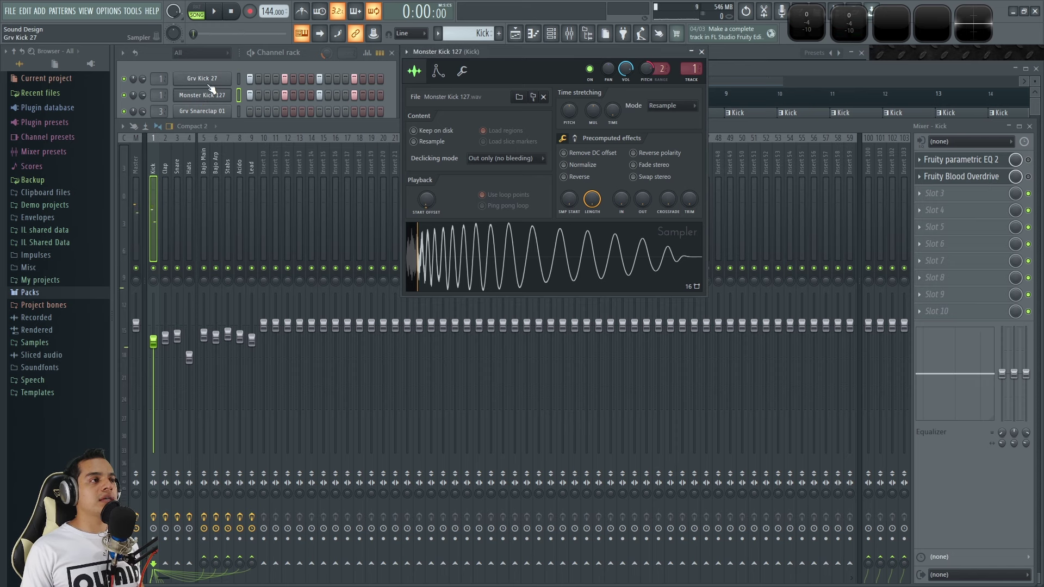
{"action": "left_click", "coordinate": [209, 82]}
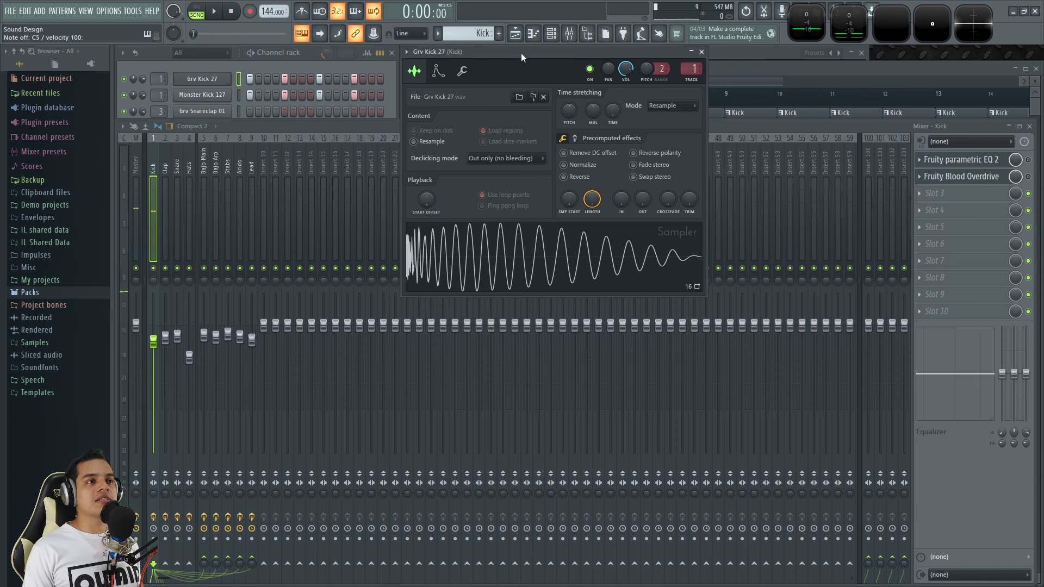
{"action": "left_click", "coordinate": [202, 95]}
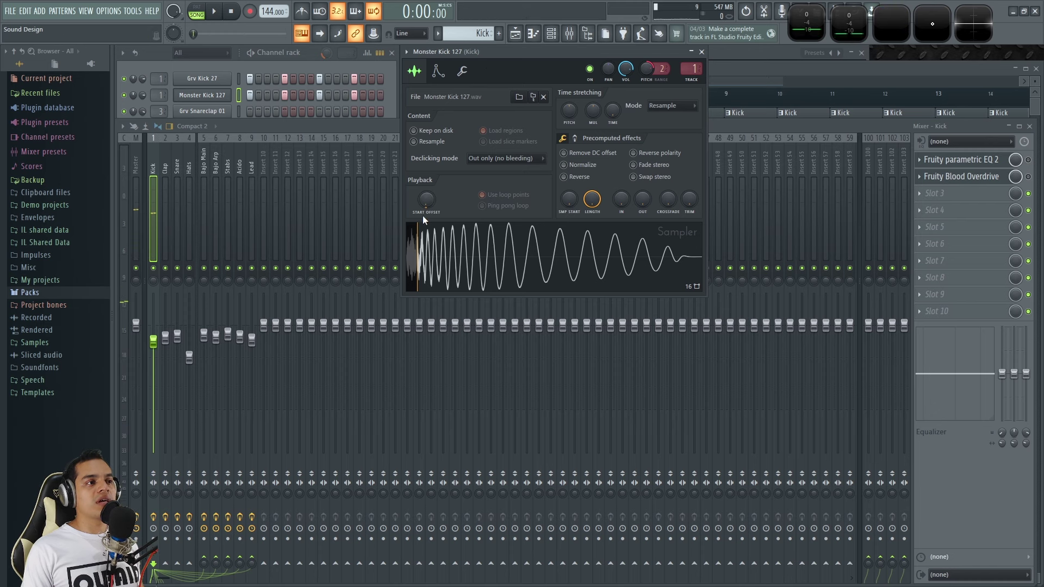
Audition the unprocessed kicks and check both pages of Monster Kick 127's precomputed effects.
{"action": "key", "text": "space"}
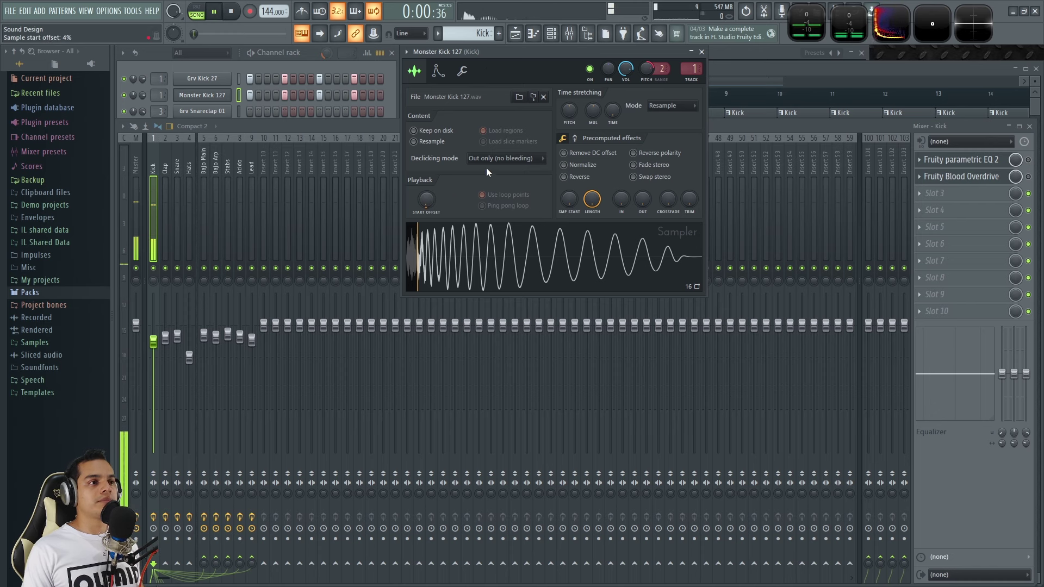
{"action": "key", "text": "space"}
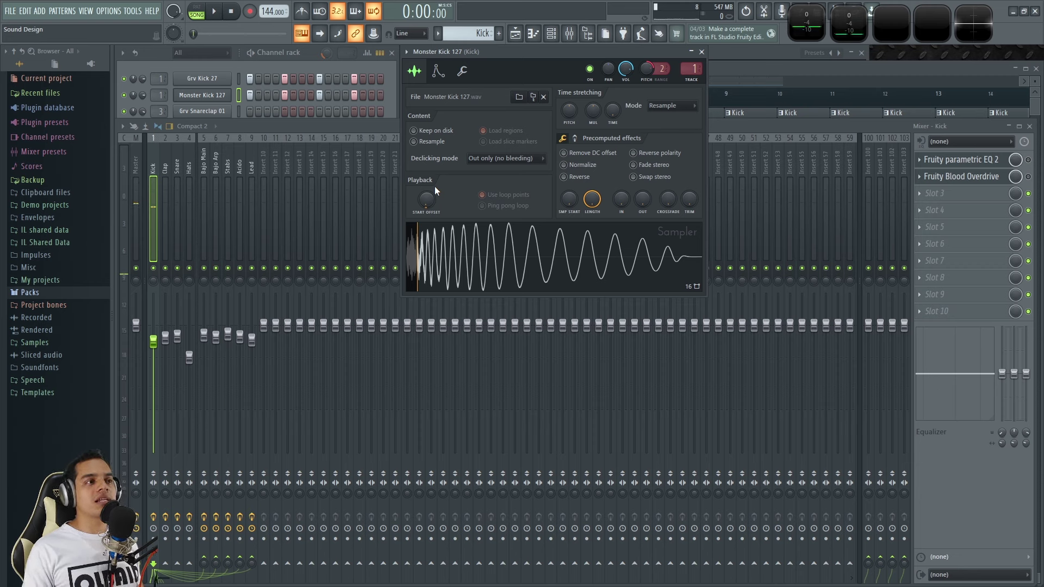
{"action": "key", "text": "space"}
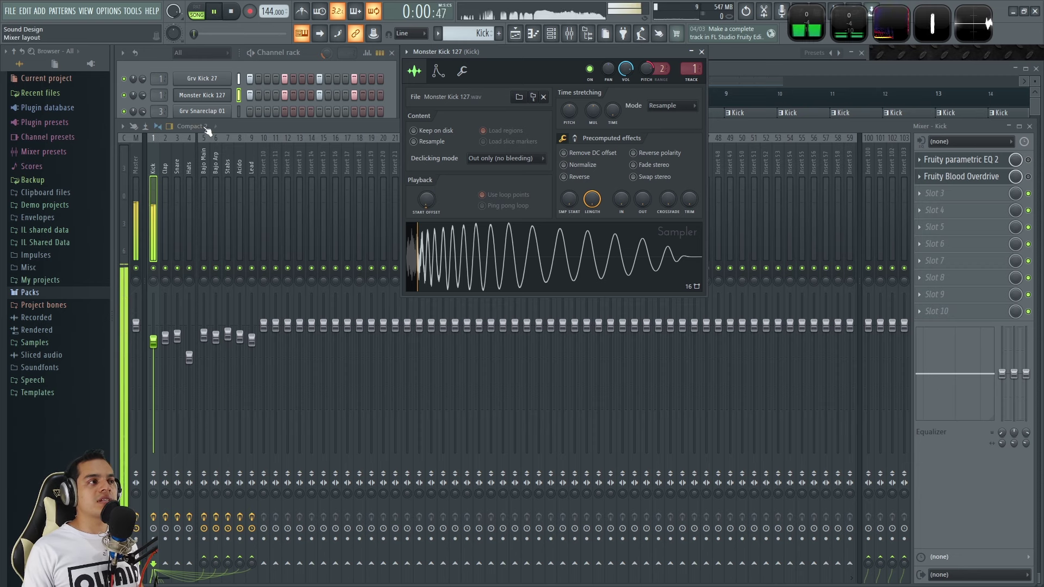
{"action": "left_click", "coordinate": [563, 139]}
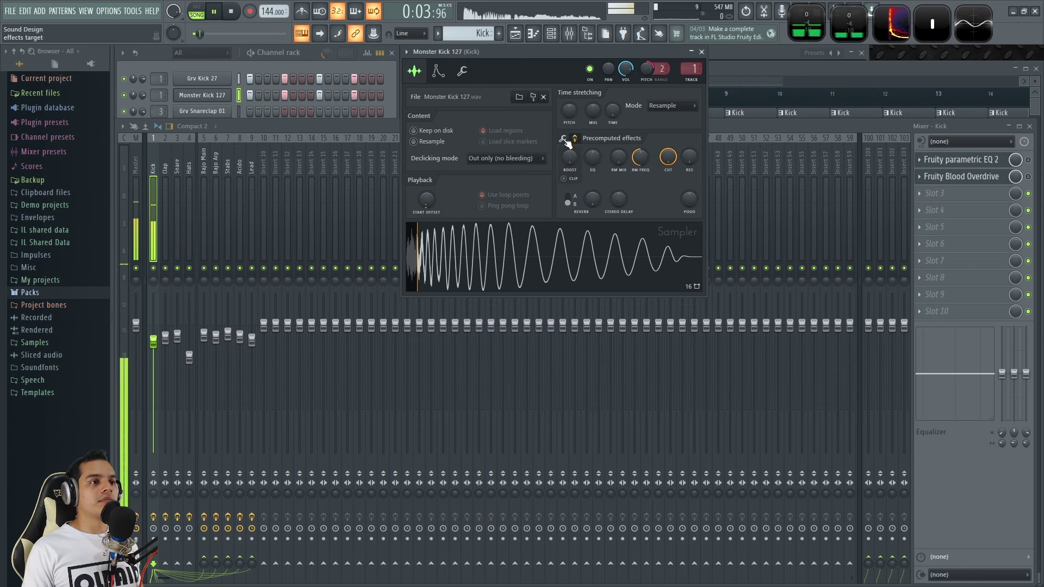
{"action": "left_click", "coordinate": [563, 139]}
{"action": "key", "text": "space"}
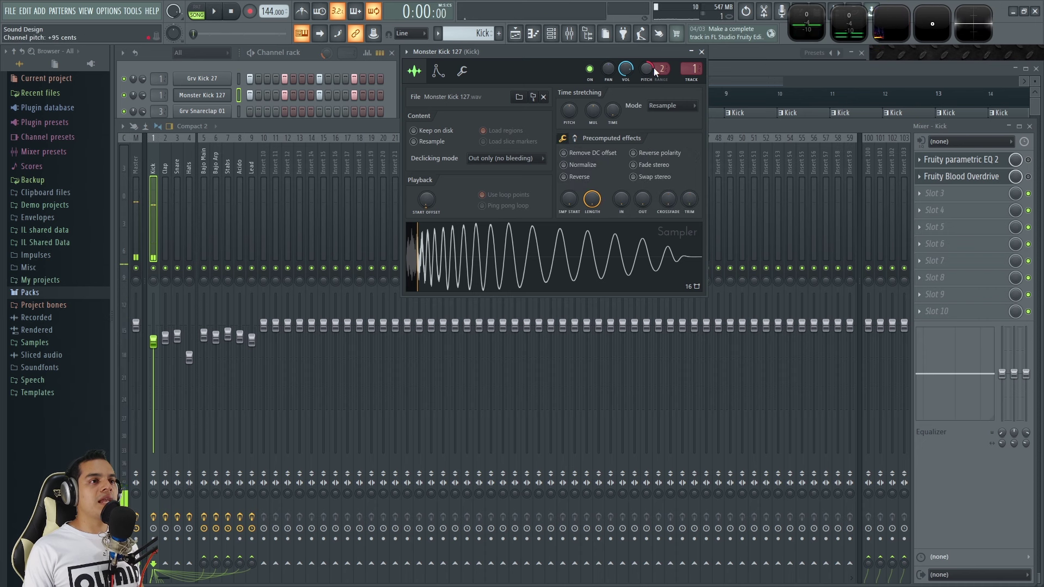
Check Monster Kick 127's envelope settings, locate its sample file in the browser, and play the kick.
{"action": "left_click", "coordinate": [439, 71]}
{"action": "key", "text": "space"}
{"action": "left_click", "coordinate": [417, 75]}
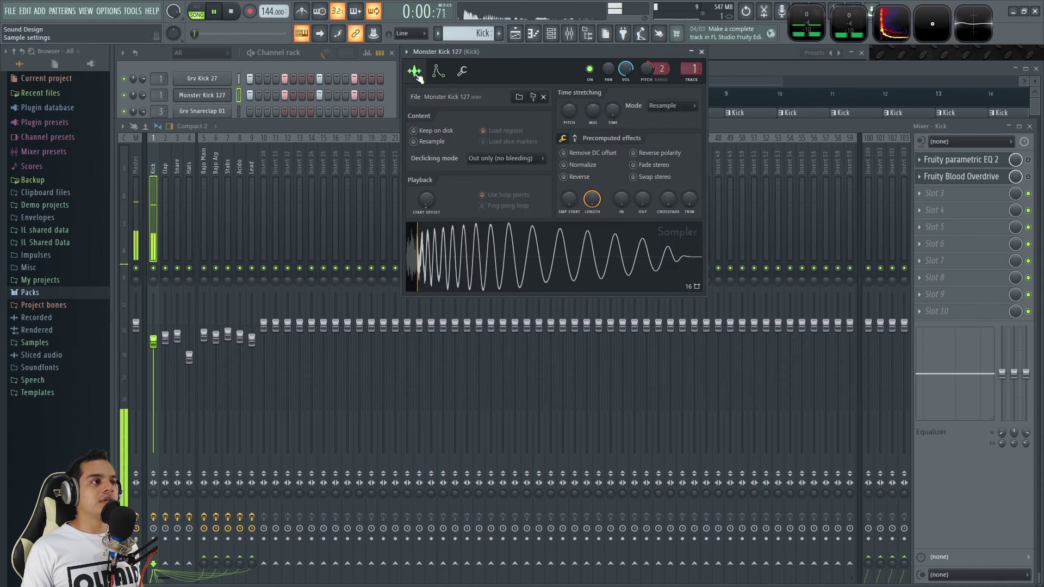
{"action": "key", "text": "space"}
{"action": "left_click", "coordinate": [533, 97]}
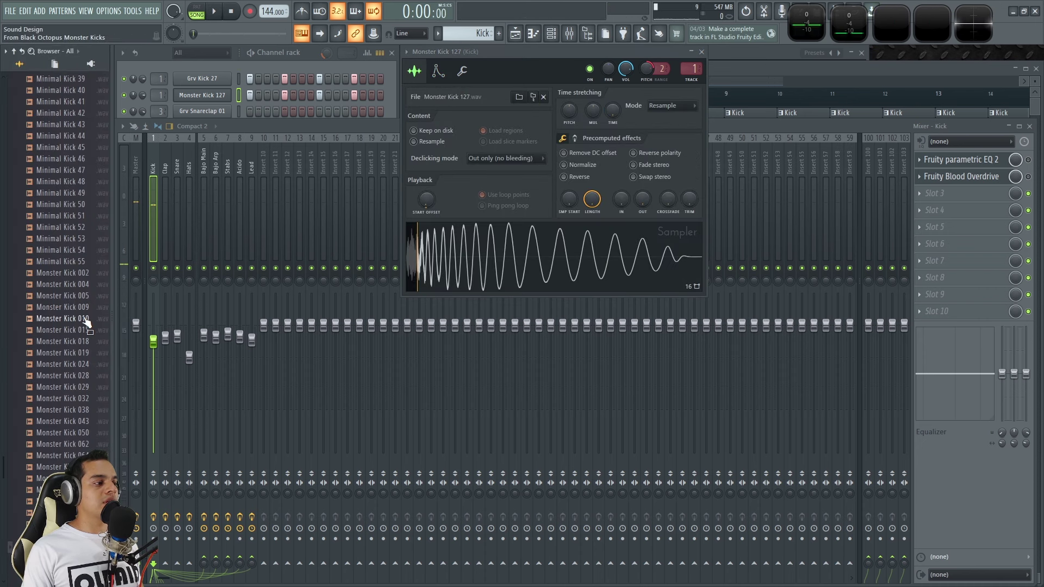
{"action": "key", "text": "space"}
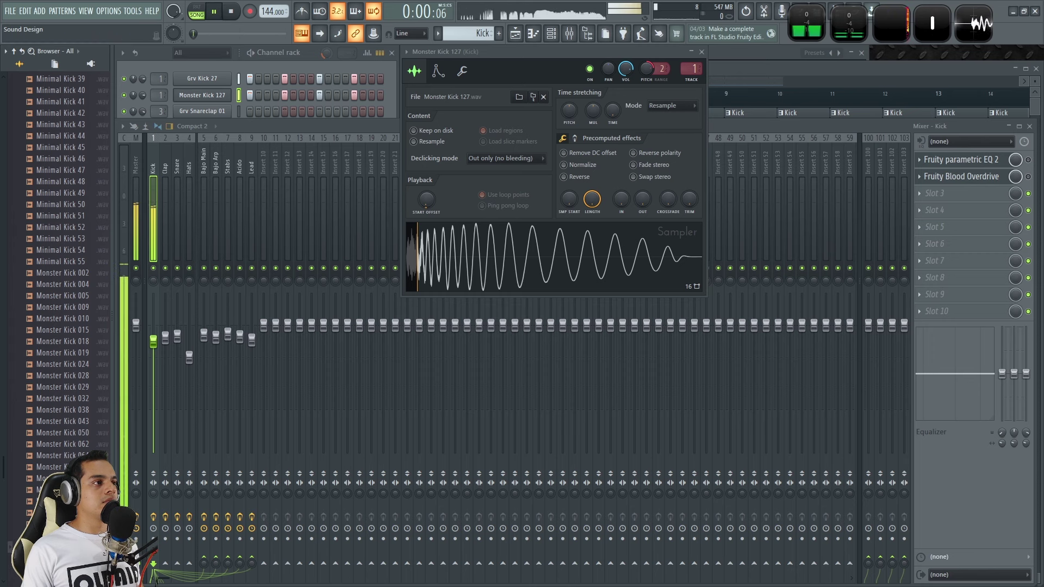
Mute Grv Kick 27 and audition Monster Kick 127 on its own, examining its volume envelope and sample settings.
{"action": "left_click", "coordinate": [124, 79]}
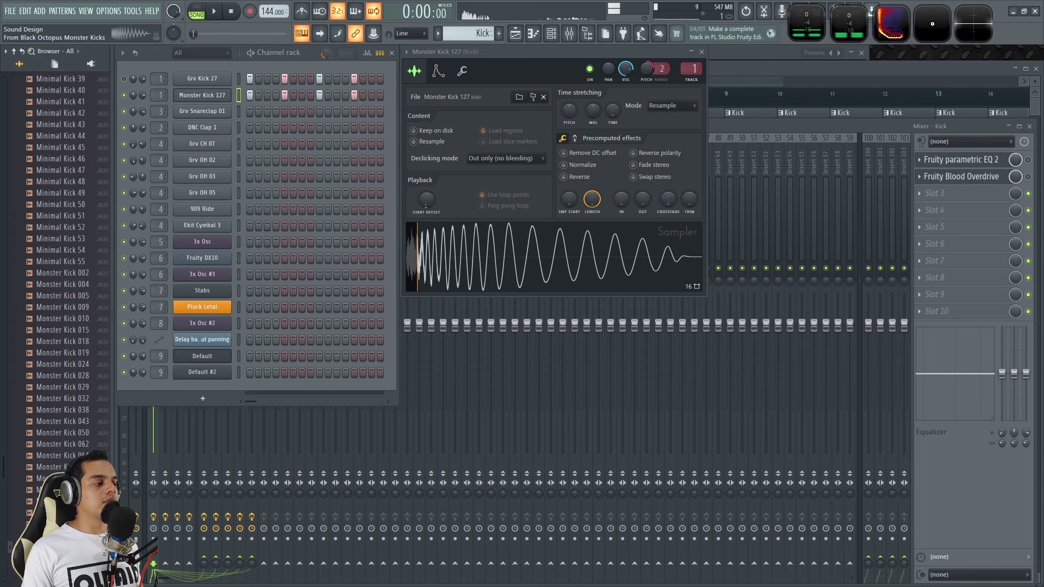
{"action": "key", "text": "space"}
{"action": "left_click", "coordinate": [438, 71]}
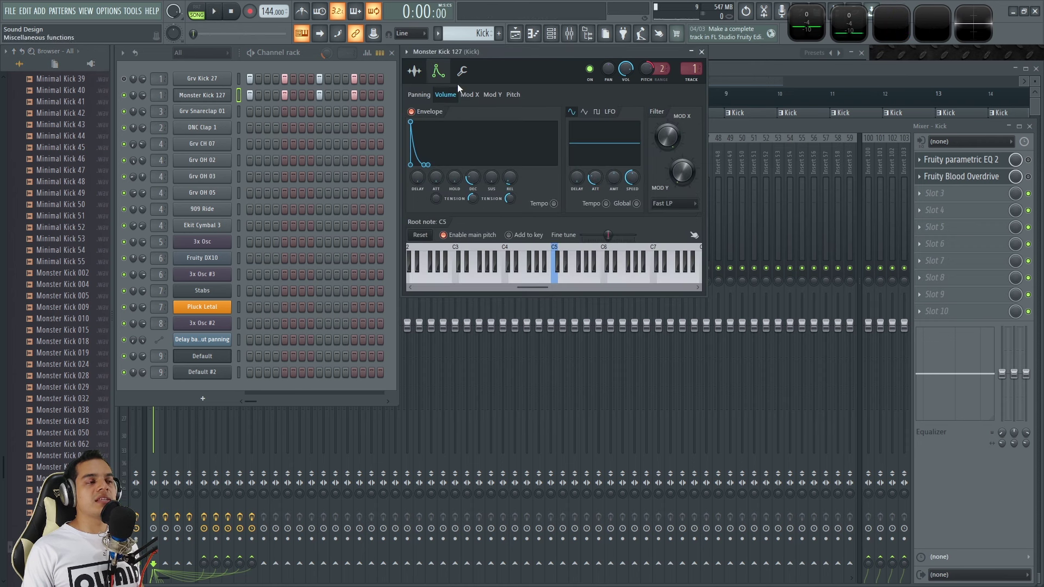
{"action": "left_click", "coordinate": [415, 71]}
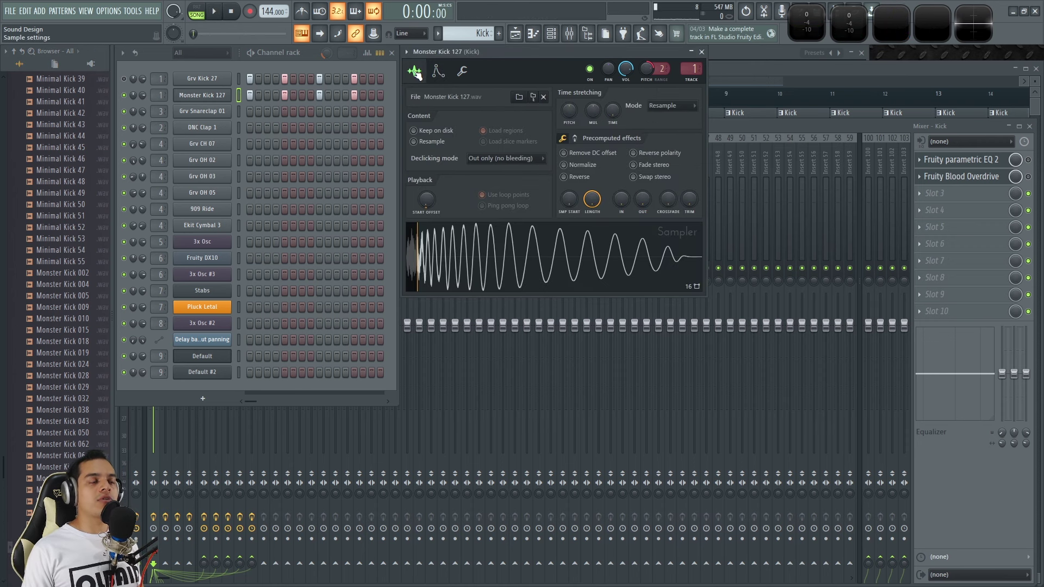
{"action": "key", "text": "space"}
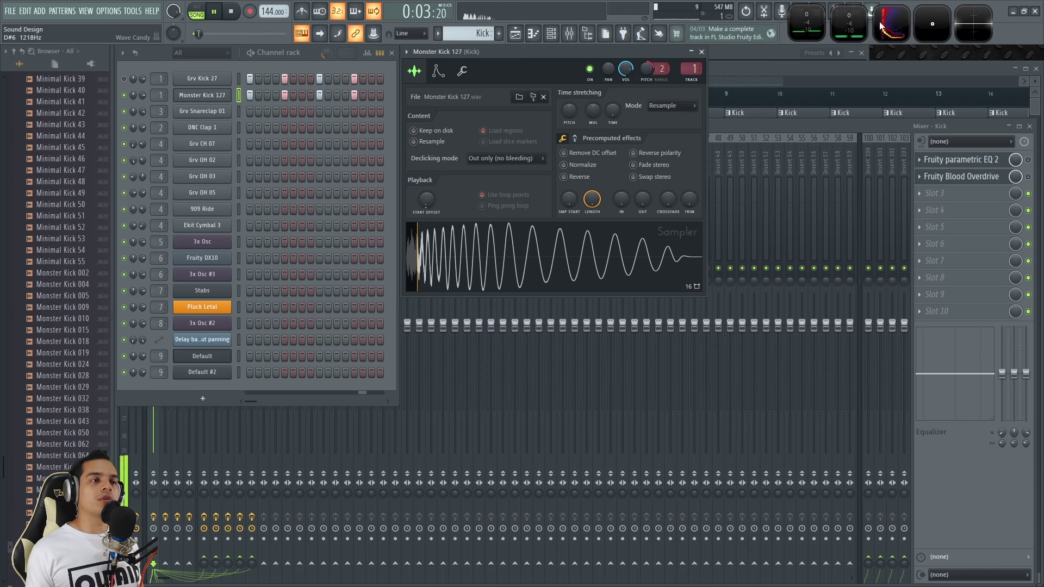
{"action": "key", "text": "space"}
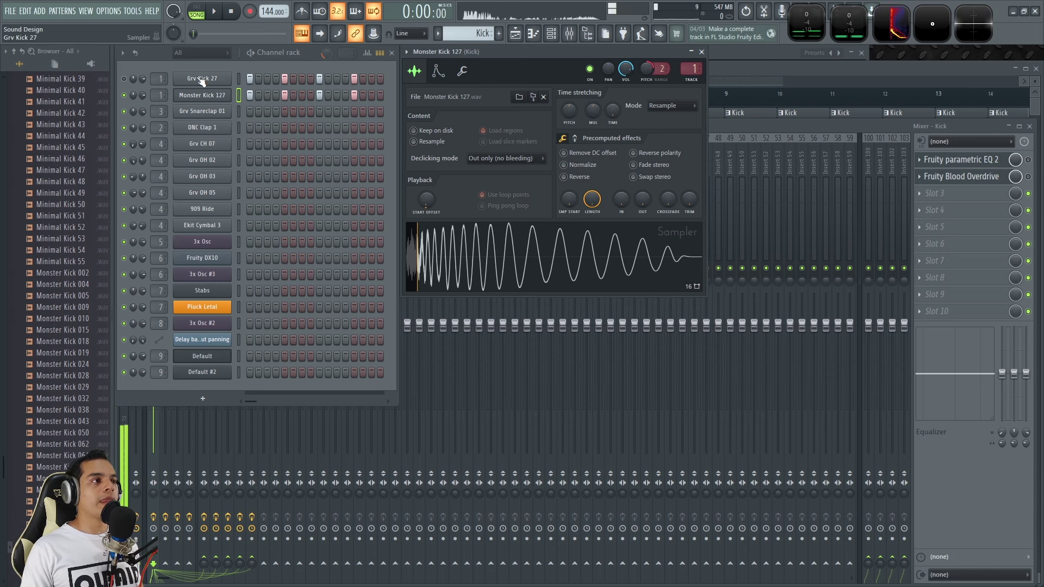
Examine Grv Kick 27's envelope, miscellaneous, sample and precomputed effect settings during playback, and close its window.
{"action": "left_click", "coordinate": [196, 79]}
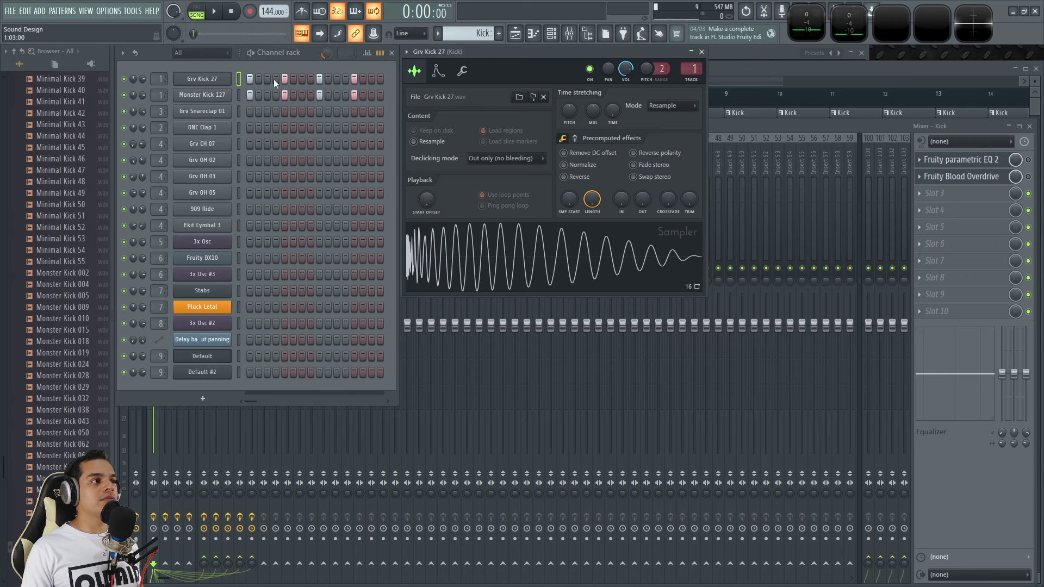
{"action": "key", "text": "space"}
{"action": "left_click", "coordinate": [438, 71]}
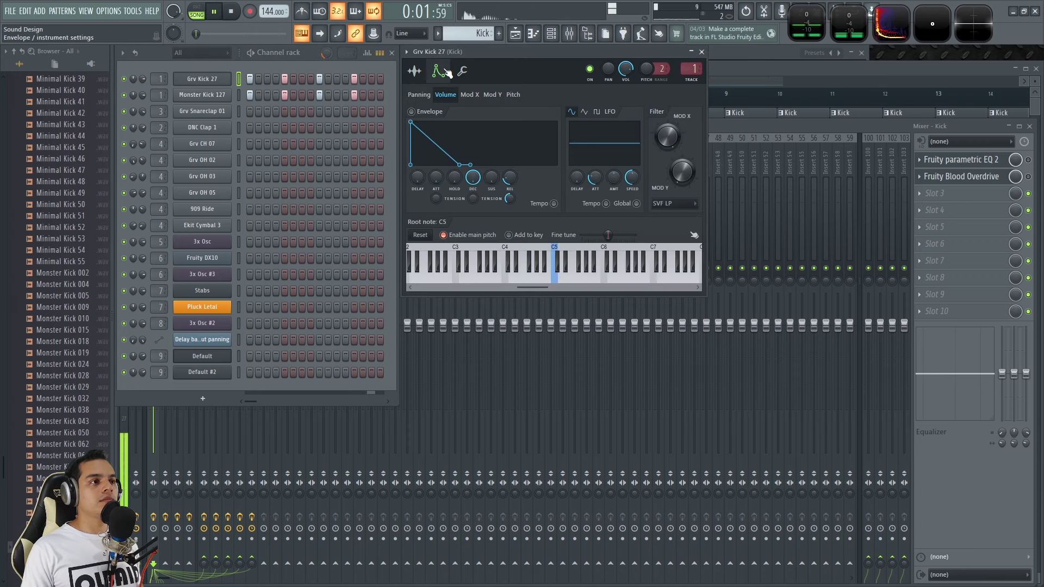
{"action": "left_click", "coordinate": [462, 71]}
{"action": "left_click", "coordinate": [437, 70]}
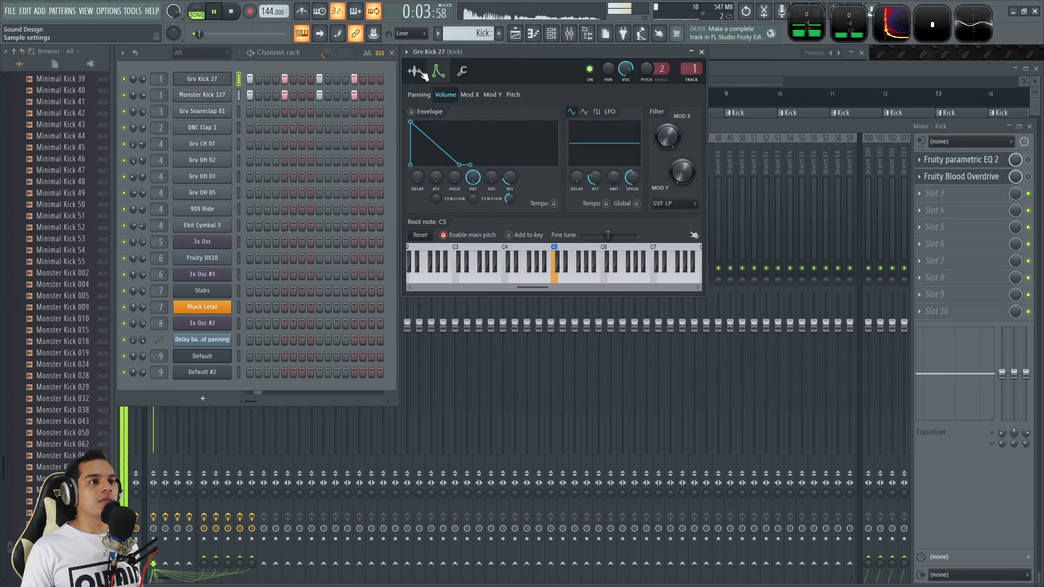
{"action": "left_click", "coordinate": [415, 71]}
{"action": "left_click", "coordinate": [563, 139]}
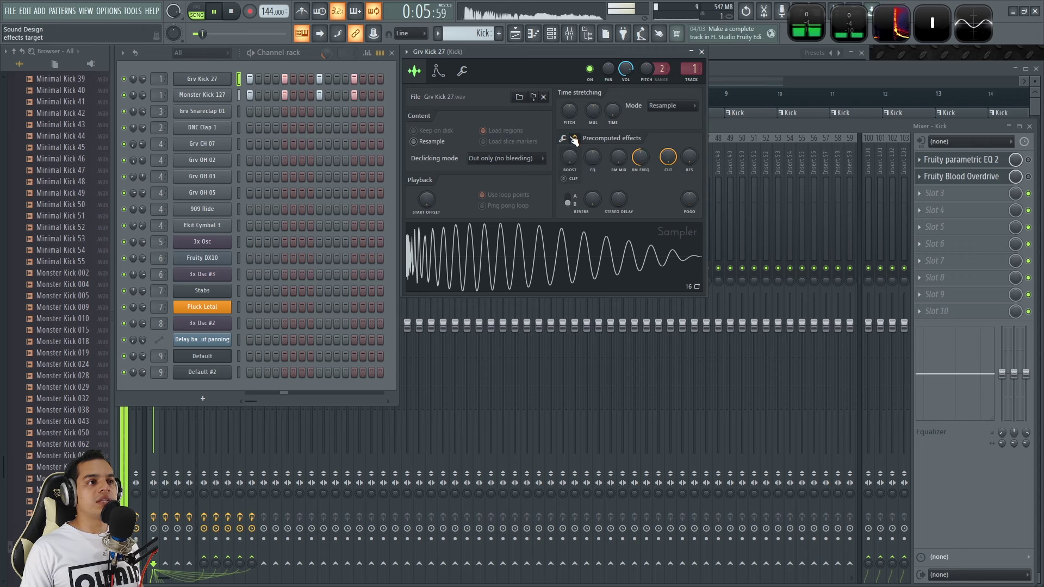
{"action": "left_click", "coordinate": [701, 52]}
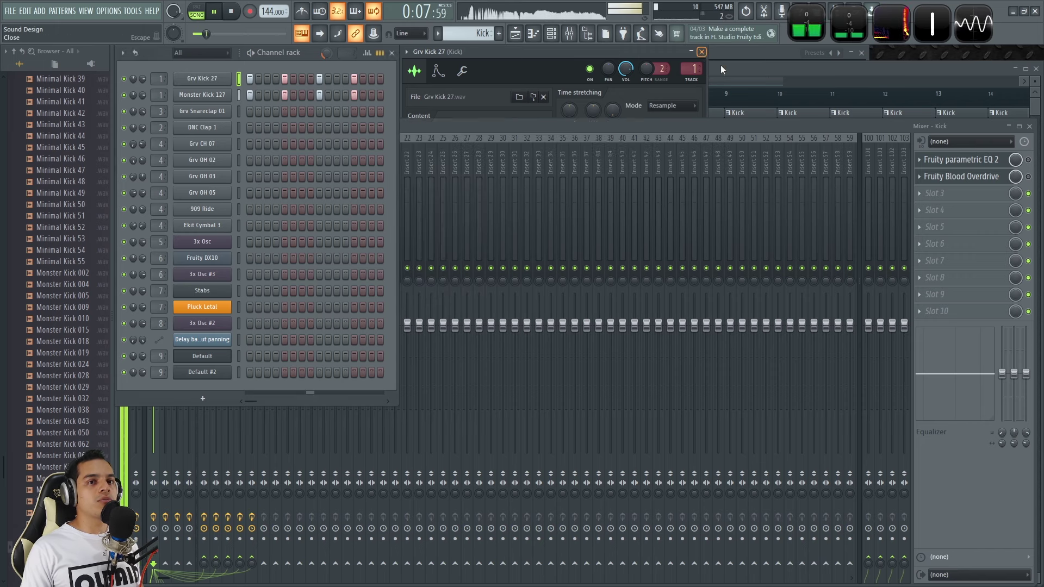
Restart playback and re-enable Fruity Parametric EQ 2 and Fruity Blood Overdrive on the Kick mixer track.
{"action": "key", "text": "space"}
{"action": "key", "text": "space"}
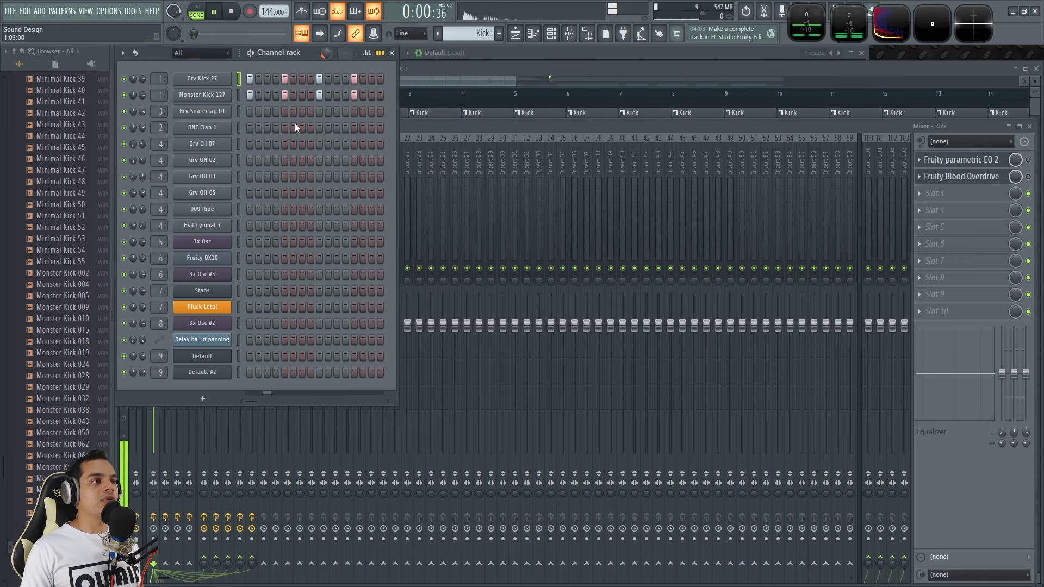
{"action": "left_click", "coordinate": [1028, 160]}
{"action": "left_click", "coordinate": [1027, 177]}
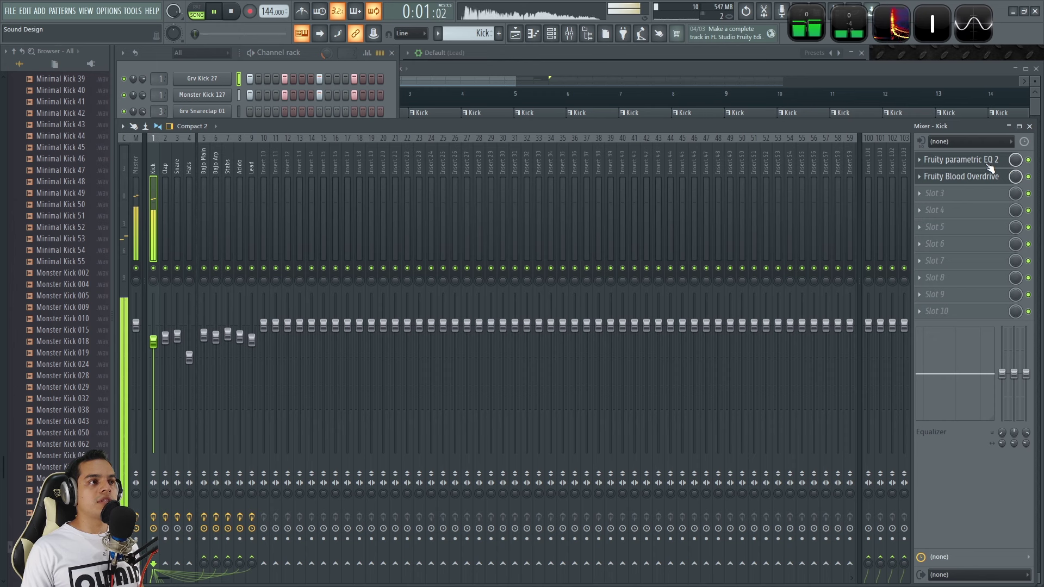
Open Fruity Blood Overdrive on the Kick track, reposition its window, and play the processed kick.
{"action": "key", "text": "space"}
{"action": "left_click", "coordinate": [962, 182]}
{"action": "left_click_drag", "start_coordinate": [605, 200], "coordinate": [539, 186]}
{"action": "key", "text": "space"}
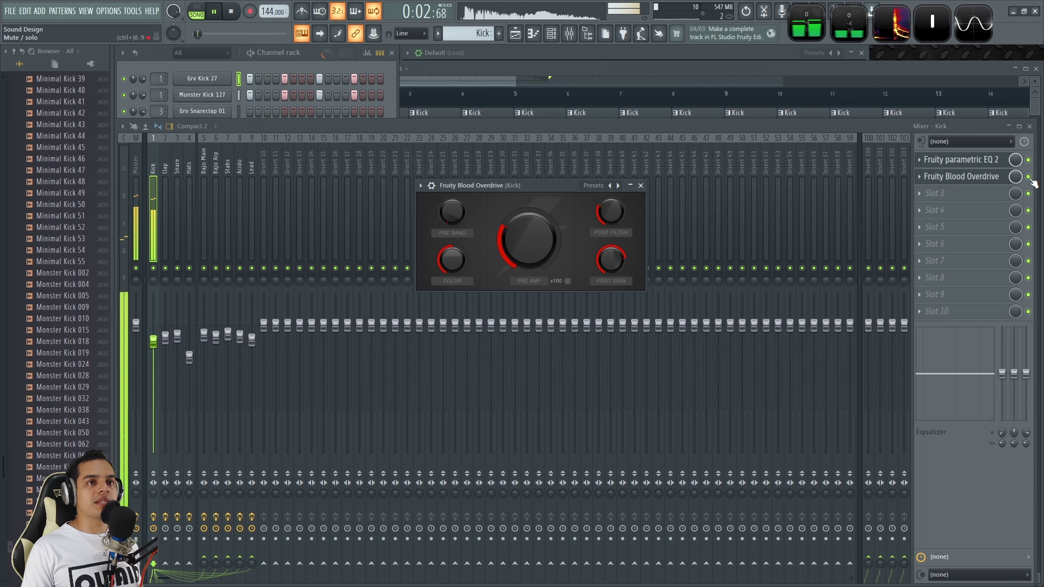
Mute and unmute Monster Kick 127 to compare the processed kick with and without that layer, and stop playback.
{"action": "left_click", "coordinate": [124, 96]}
{"action": "left_click", "coordinate": [125, 96]}
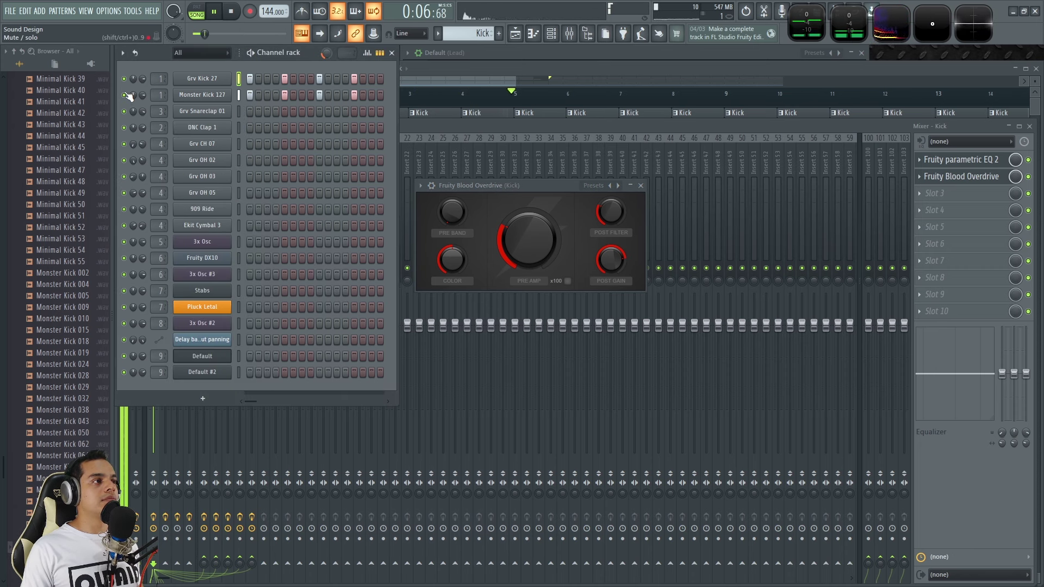
{"action": "key", "text": "space"}
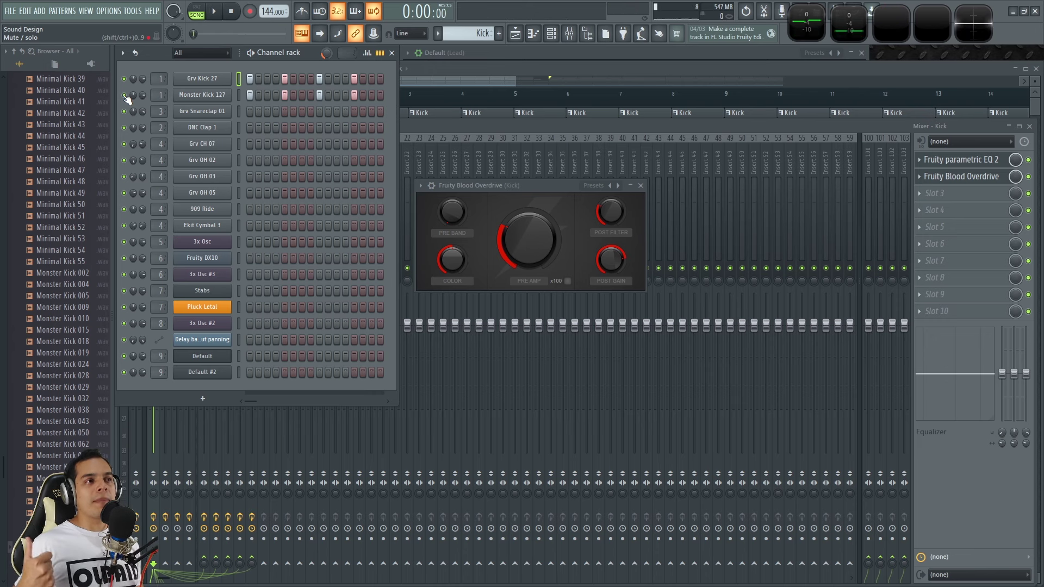
Solo the Bateria track in the playlist, select its Bateria pattern, and show that pattern in the channel rack.
{"action": "left_click", "coordinate": [497, 66]}
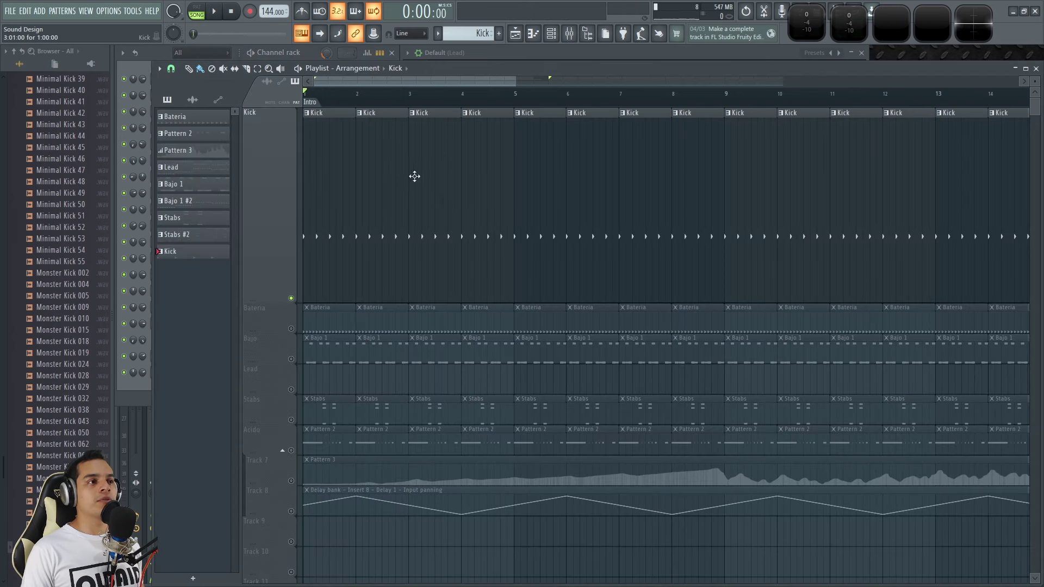
{"action": "left_click", "coordinate": [324, 317]}
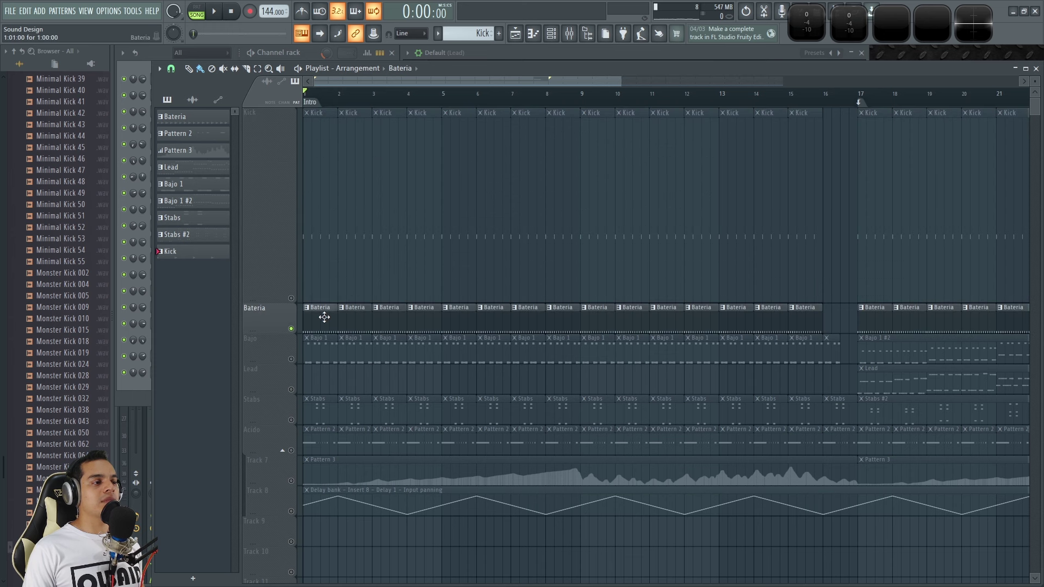
{"action": "left_click", "coordinate": [163, 56]}
Audition the Grv Snareclap 01 and DNC Clap 1 channels alternately.
{"action": "left_click", "coordinate": [238, 127]}
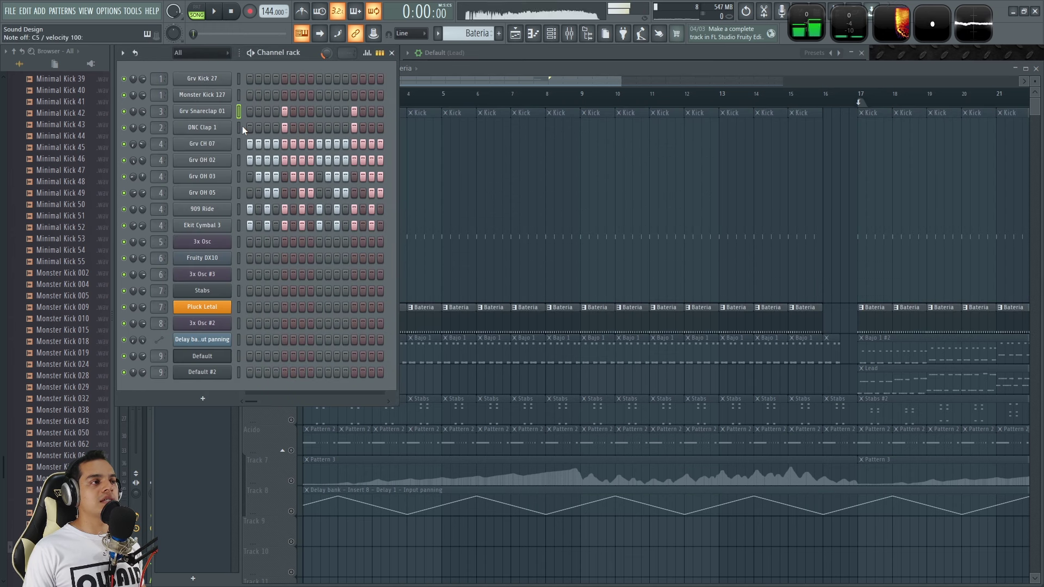
{"action": "left_click", "coordinate": [238, 128]}
{"action": "left_click", "coordinate": [238, 128]}
{"action": "left_click", "coordinate": [238, 112]}
{"action": "left_click", "coordinate": [238, 128]}
{"action": "left_click", "coordinate": [237, 111]}
Select the Snare track in the mixer, open its Fruity Reeverb 2, and reposition the plugin window to examine its settings.
{"action": "key", "text": "F9"}
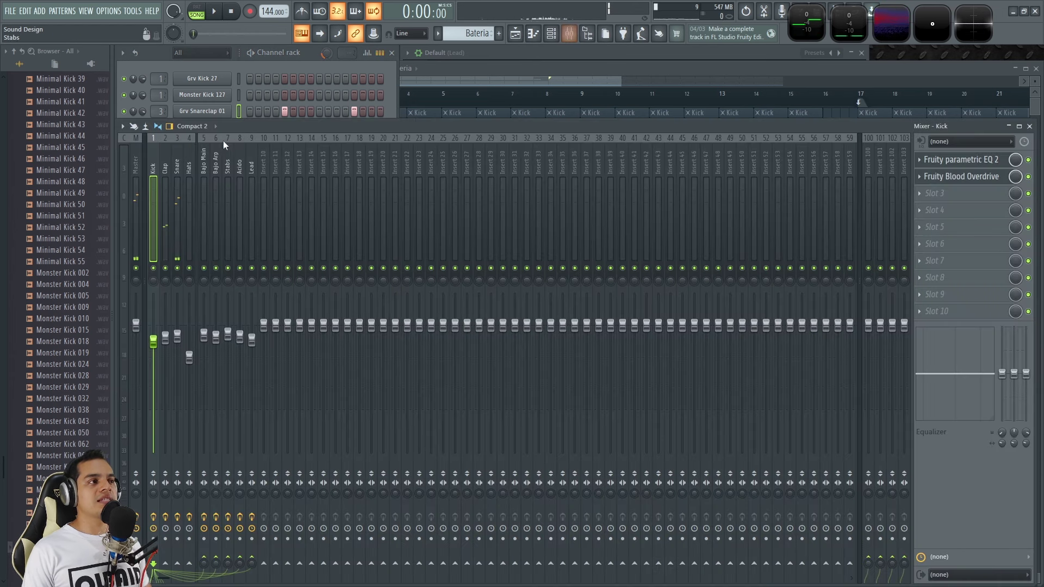
{"action": "left_click", "coordinate": [178, 163]}
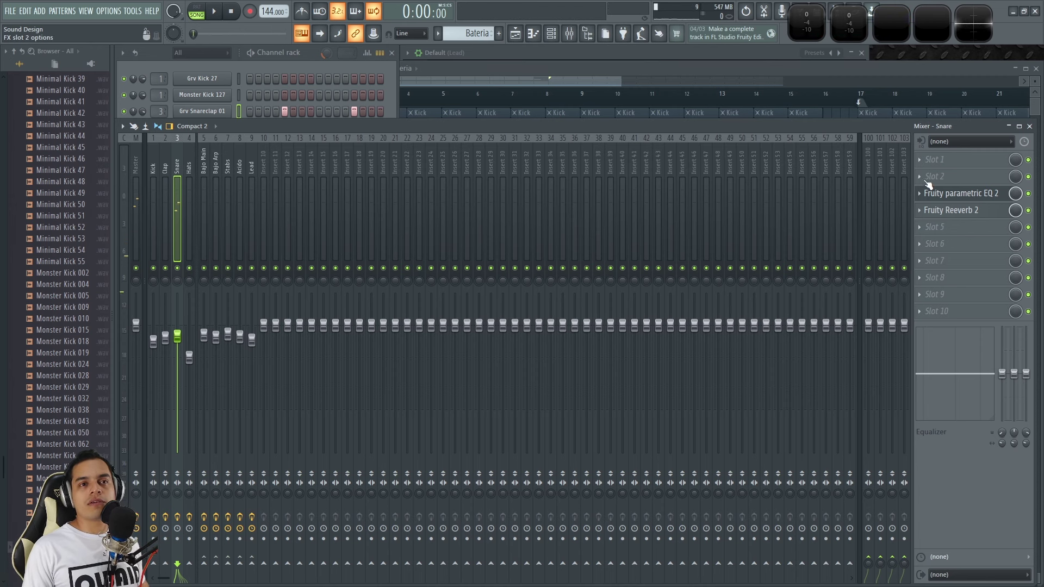
{"action": "left_click", "coordinate": [985, 214]}
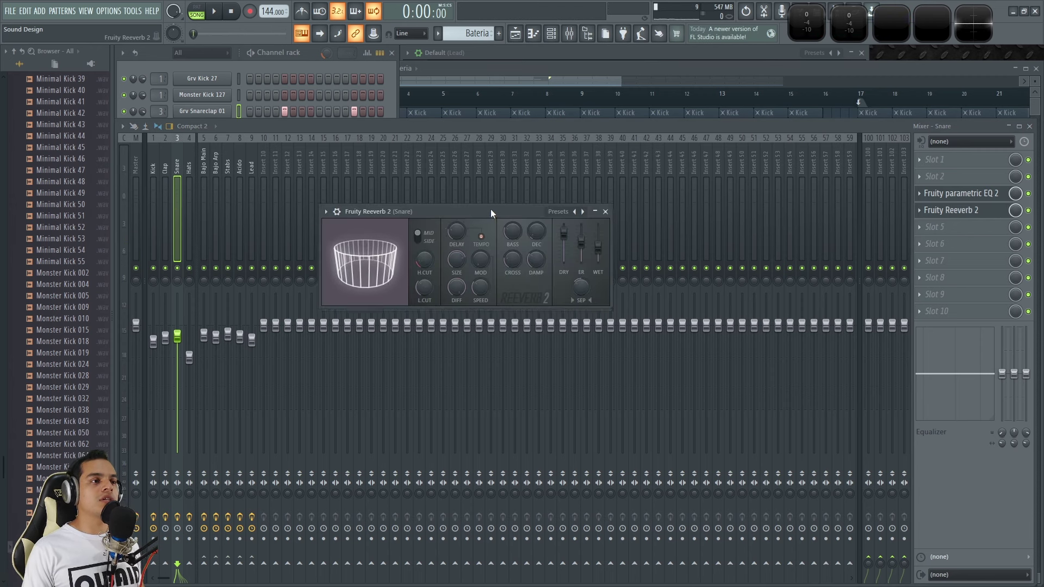
{"action": "left_click_drag", "start_coordinate": [467, 210], "coordinate": [440, 167]}
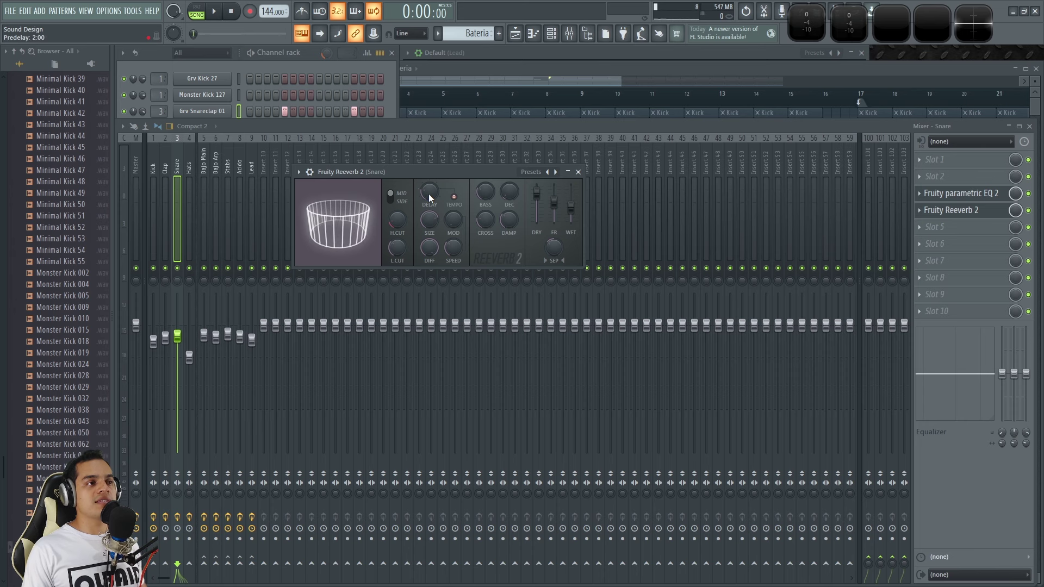
Audition Grv Snareclap 01 repeatedly through the Snare track's reverb, bringing the channel rack forward.
{"action": "key", "text": "q"}
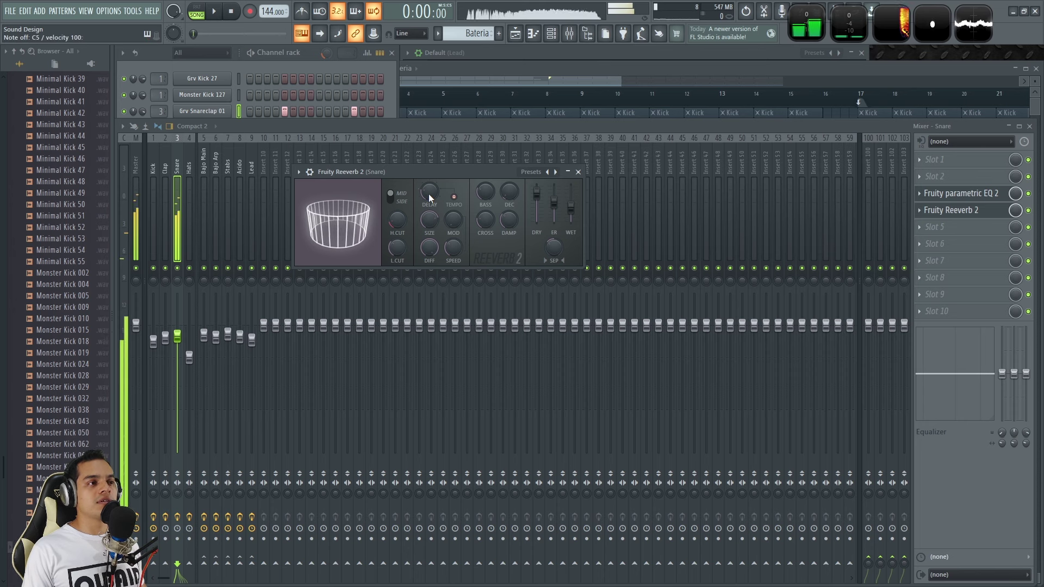
{"action": "left_click", "coordinate": [296, 61]}
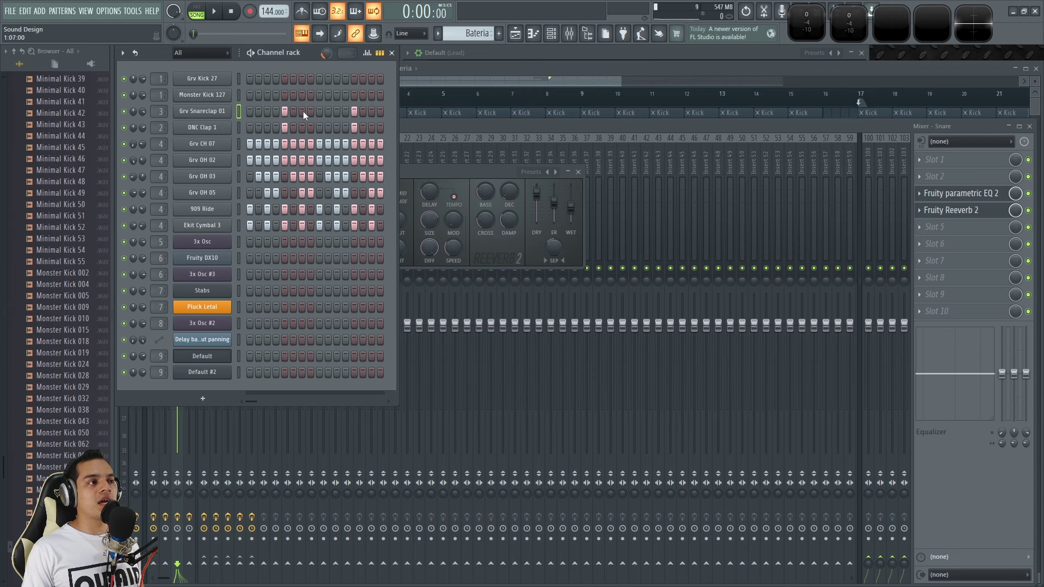
{"action": "key", "text": "q"}
{"action": "key", "text": "q"}
{"action": "key", "text": "q"}
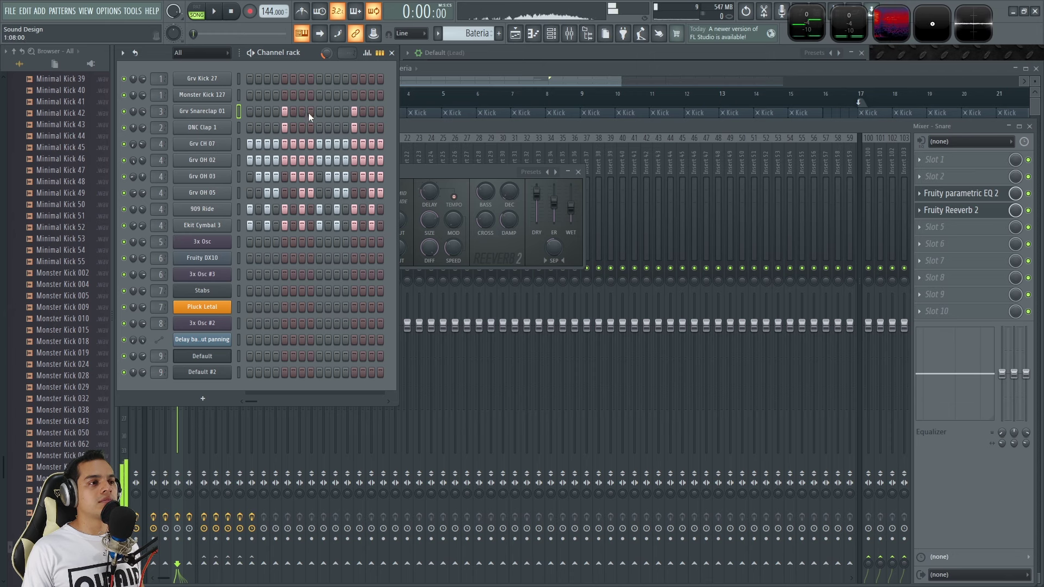
Audition Grv Snareclap 01 while examining the delay setting in the Snare track's Fruity Reeverb 2, and close the plugin.
{"action": "left_click", "coordinate": [421, 170]}
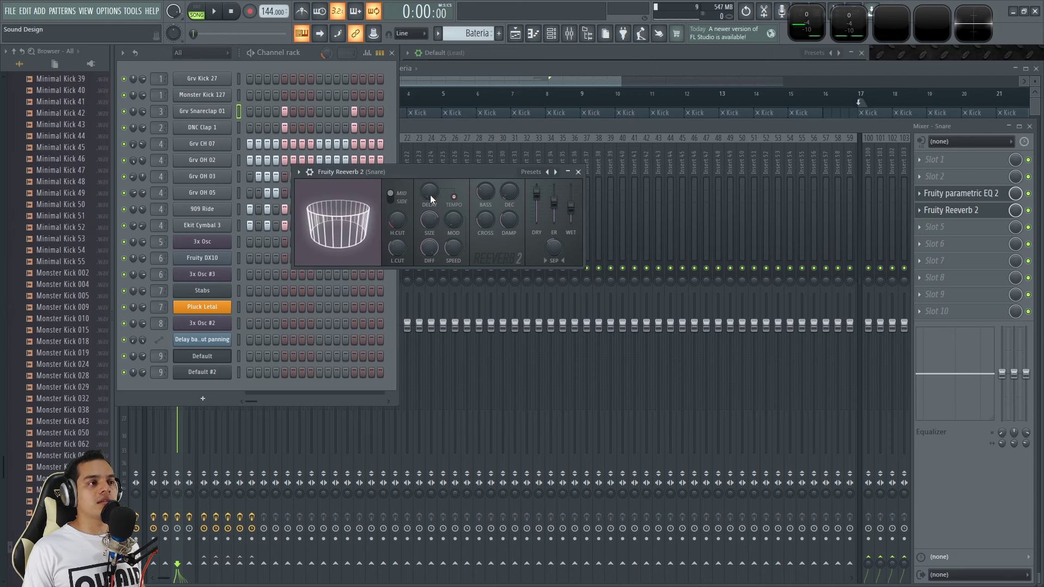
{"action": "key", "text": "q"}
{"action": "key", "text": "q"}
{"action": "left_click_drag", "start_coordinate": [430, 195], "coordinate": [430, 182]}
{"action": "key", "text": "q"}
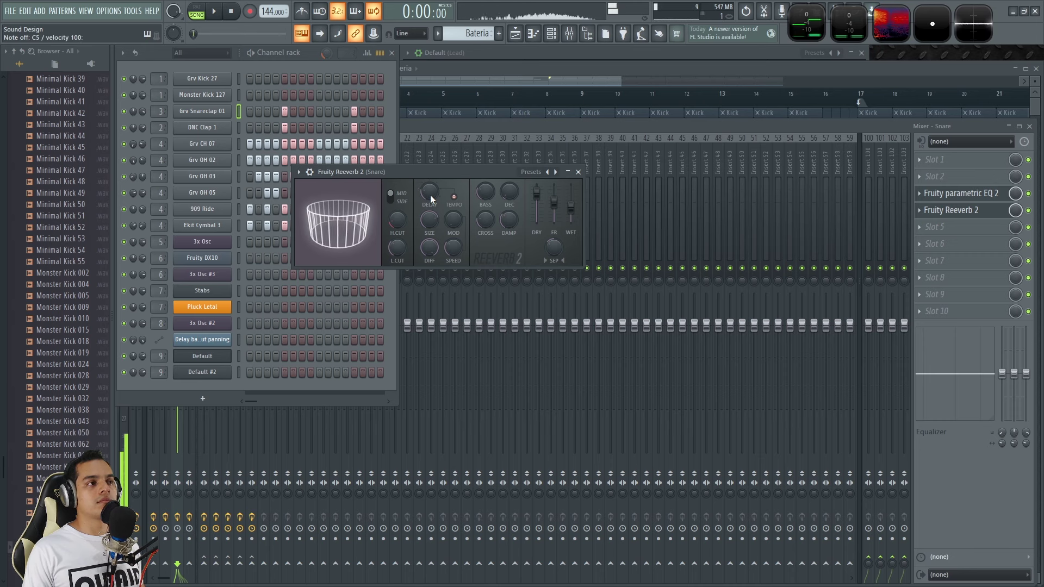
{"action": "left_click", "coordinate": [581, 172]}
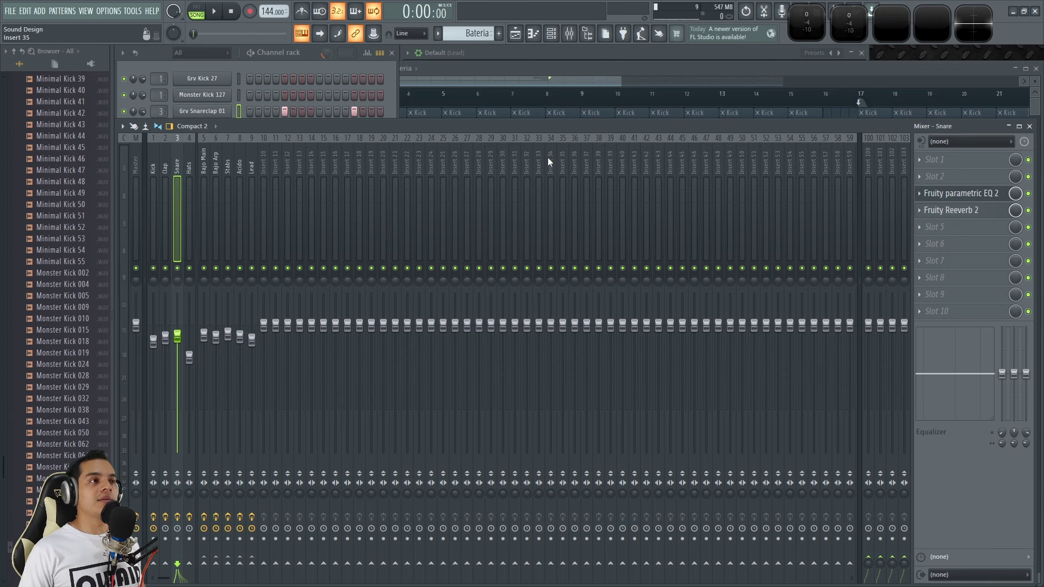
Route Grv Kick 27 to mixer track 3, audition it through the Snare effects, and route it back to track 1.
{"action": "left_click", "coordinate": [286, 52]}
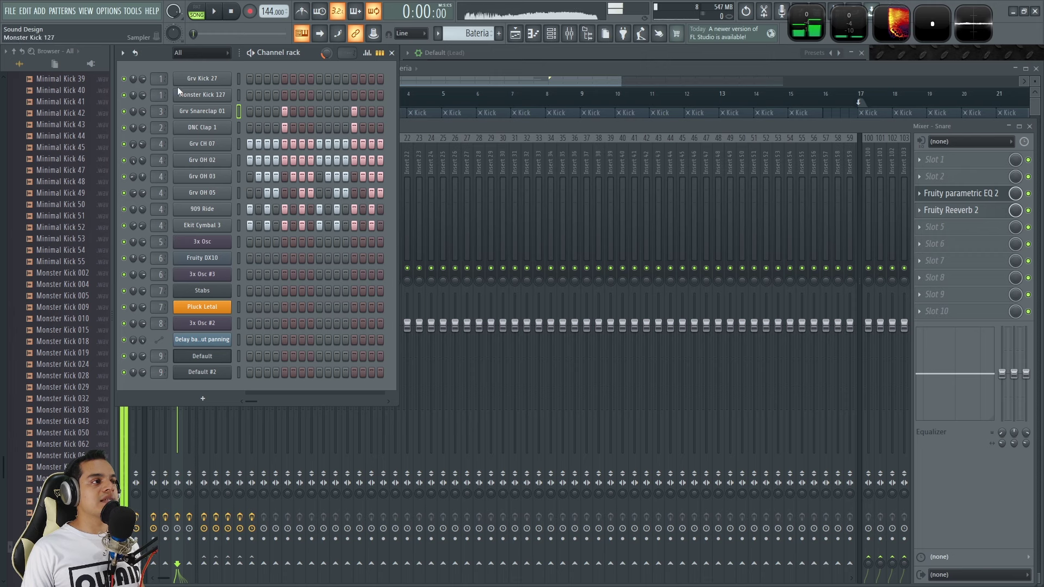
{"action": "scroll", "coordinate": [161, 78], "scroll_direction": "up", "scroll_amount": 2}
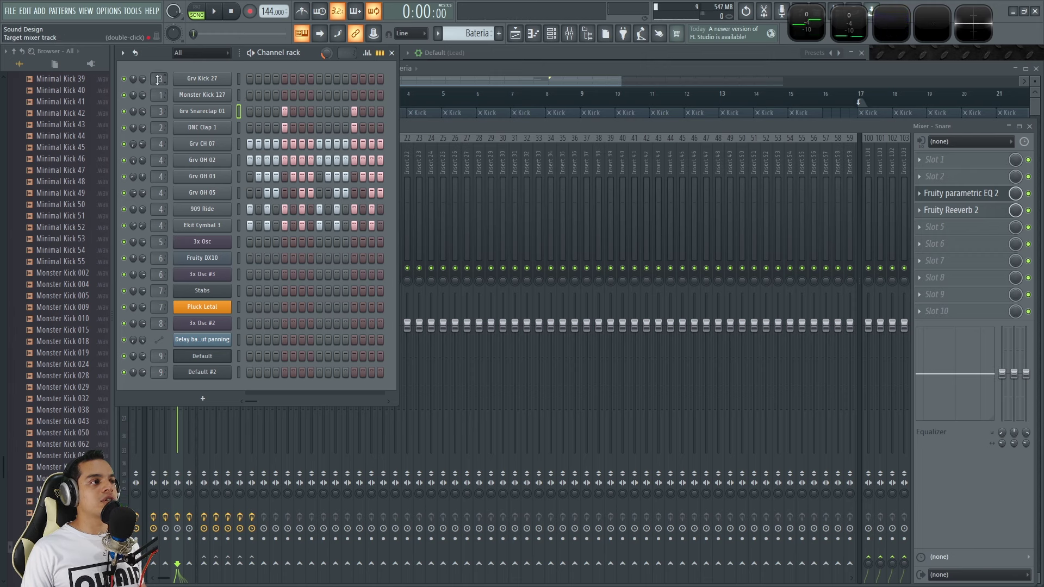
{"action": "key", "text": "q"}
{"action": "left_click", "coordinate": [238, 80]}
{"action": "key", "text": "q"}
{"action": "key", "text": "q"}
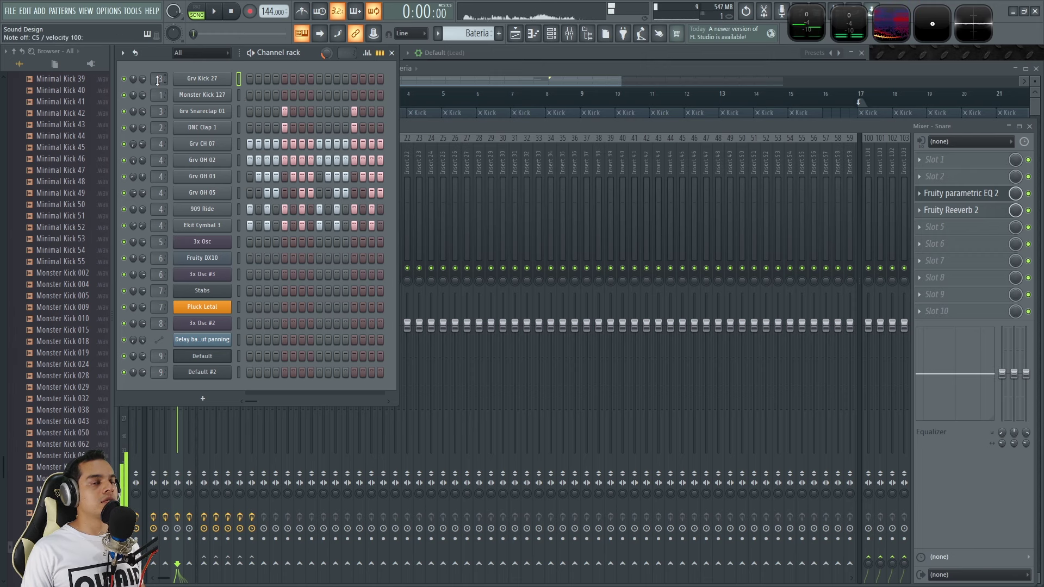
{"action": "key", "text": "q"}
{"action": "key", "text": "q"}
{"action": "key", "text": "q"}
{"action": "key", "text": "q"}
{"action": "scroll", "coordinate": [159, 81], "scroll_direction": "down", "scroll_amount": 2}
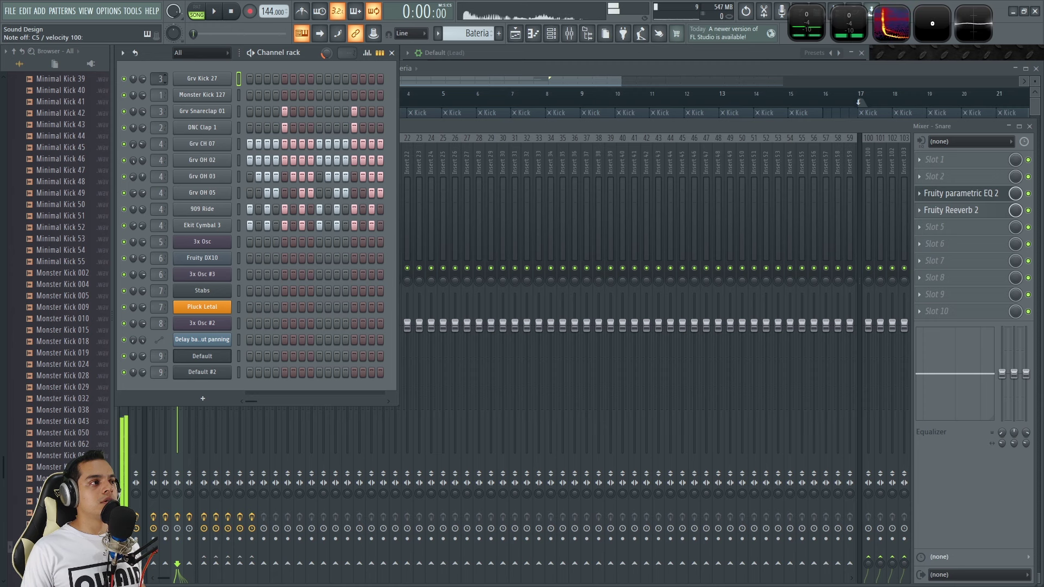
Examine the Fruity parametric EQ 2 curves of the Kick and Snare mixer tracks, auditioning the kick in between.
{"action": "left_click", "coordinate": [442, 126]}
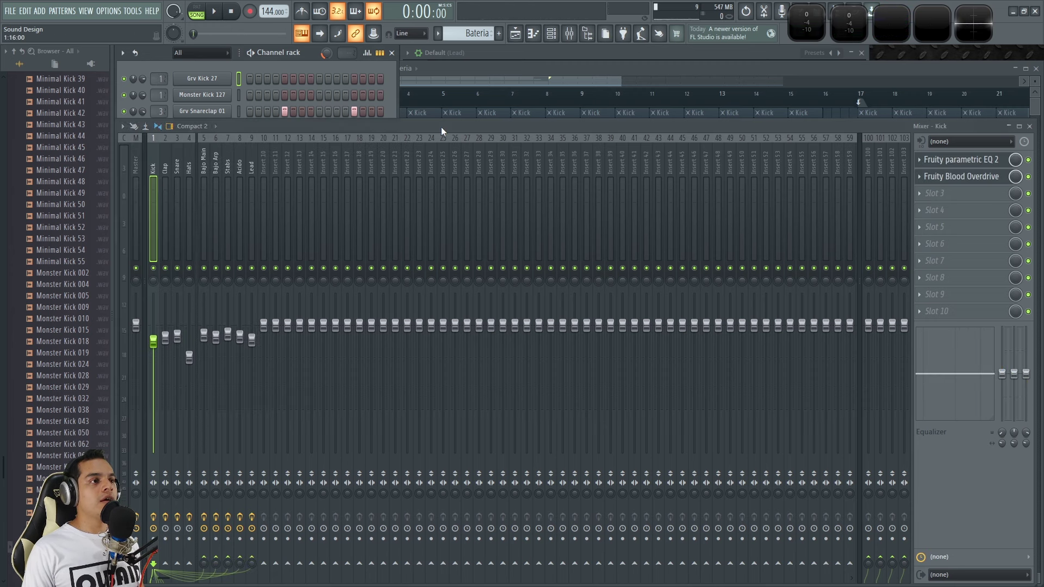
{"action": "left_click", "coordinate": [978, 164]}
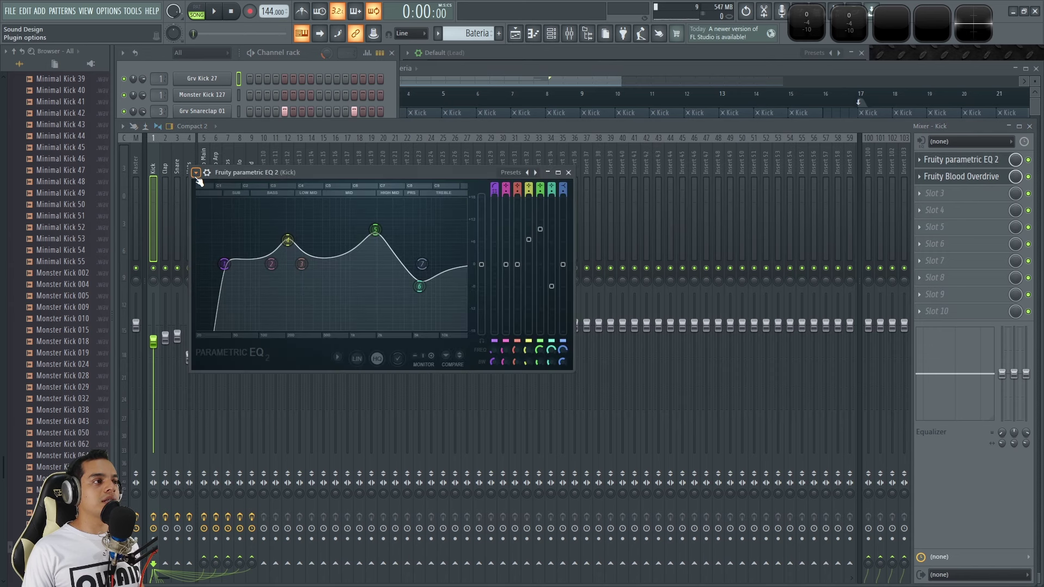
{"action": "left_click", "coordinate": [178, 165]}
{"action": "key", "text": "q"}
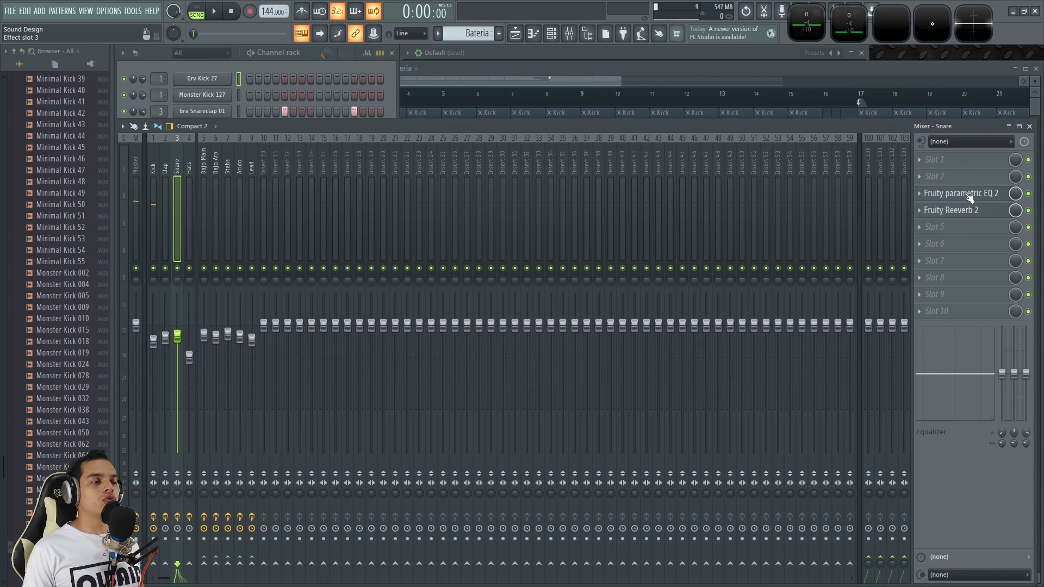
{"action": "left_click", "coordinate": [970, 193]}
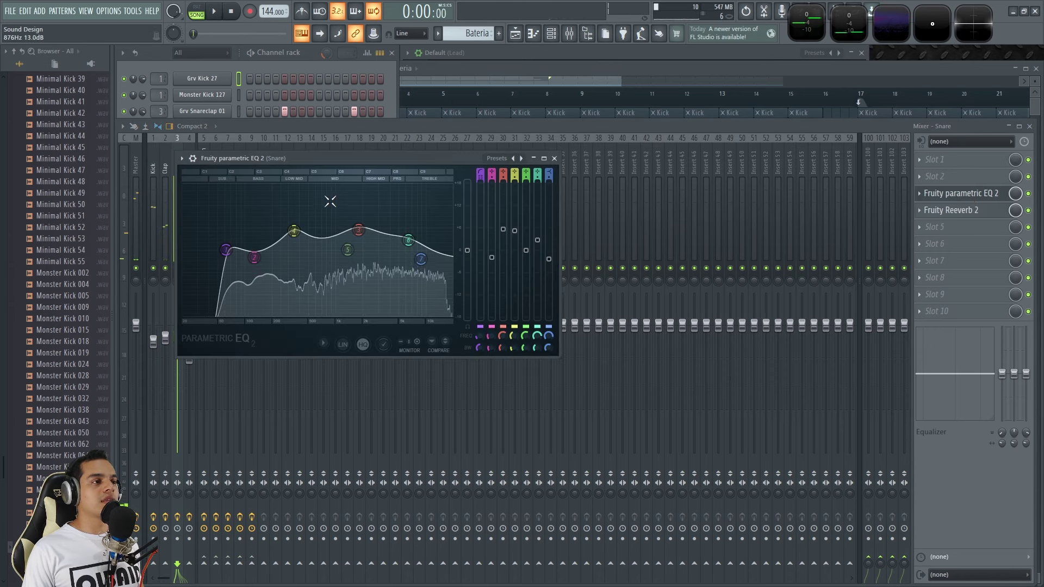
Solo the Grv Snareclap 01 channel, listen to it in playback, and return to the mixer.
{"action": "left_click", "coordinate": [128, 115]}
{"action": "right_click", "coordinate": [125, 111]}
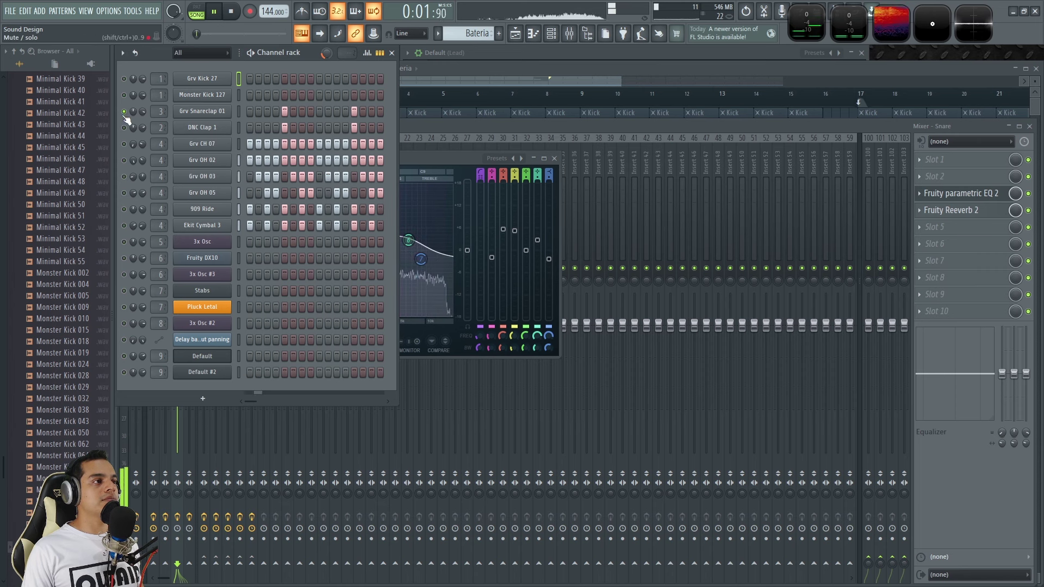
{"action": "left_click", "coordinate": [620, 138]}
{"action": "key", "text": "space"}
Examine the Fruity Reeverb 2 settings on the Clap mixer track while the snareclap plays, and close the plugin.
{"action": "left_click", "coordinate": [961, 212]}
{"action": "left_click", "coordinate": [961, 212]}
{"action": "left_click", "coordinate": [961, 212]}
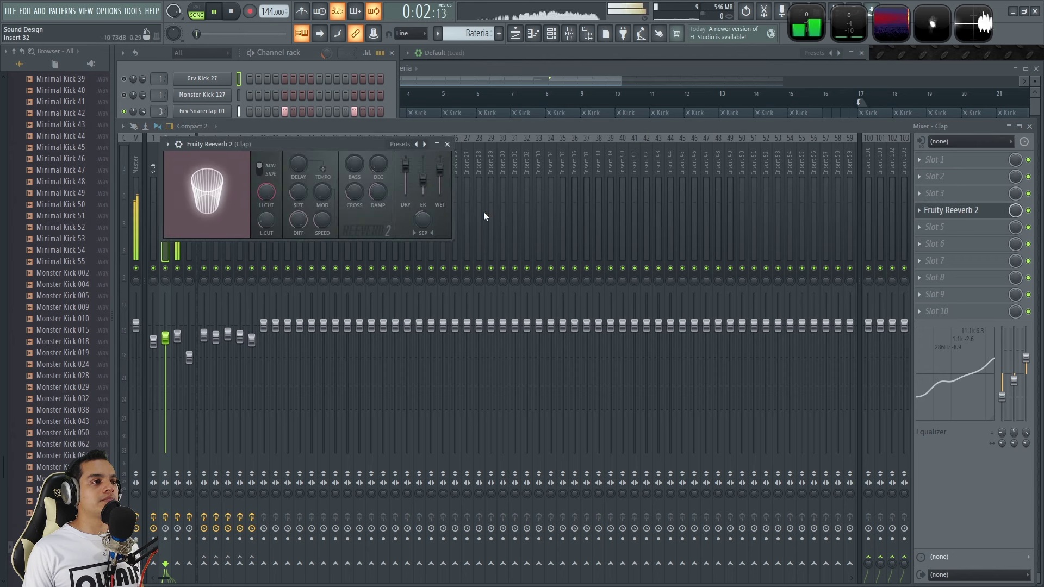
{"action": "left_click", "coordinate": [447, 144]}
Play DNC Clap 1 alone, unmute Grv Snareclap 01 to hear both layers together, and stop playback.
{"action": "left_click", "coordinate": [320, 64]}
{"action": "left_click", "coordinate": [124, 128]}
{"action": "key", "text": "space"}
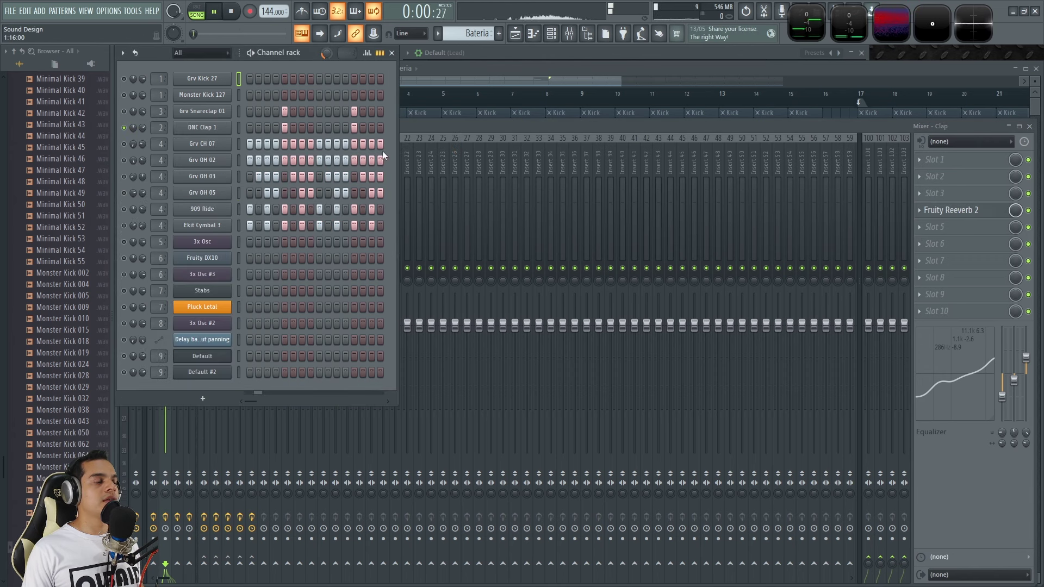
{"action": "left_click", "coordinate": [124, 112]}
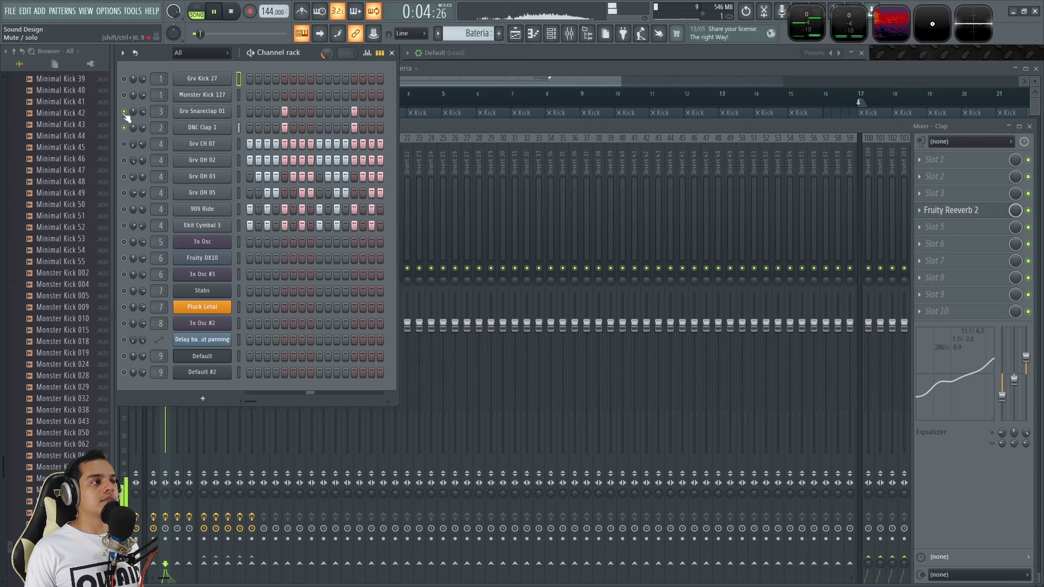
{"action": "key", "text": "space"}
Open the DNC Clap 1 channel settings, review its sample and envelope settings, and audition it against Grv Snareclap 01.
{"action": "left_click", "coordinate": [220, 128]}
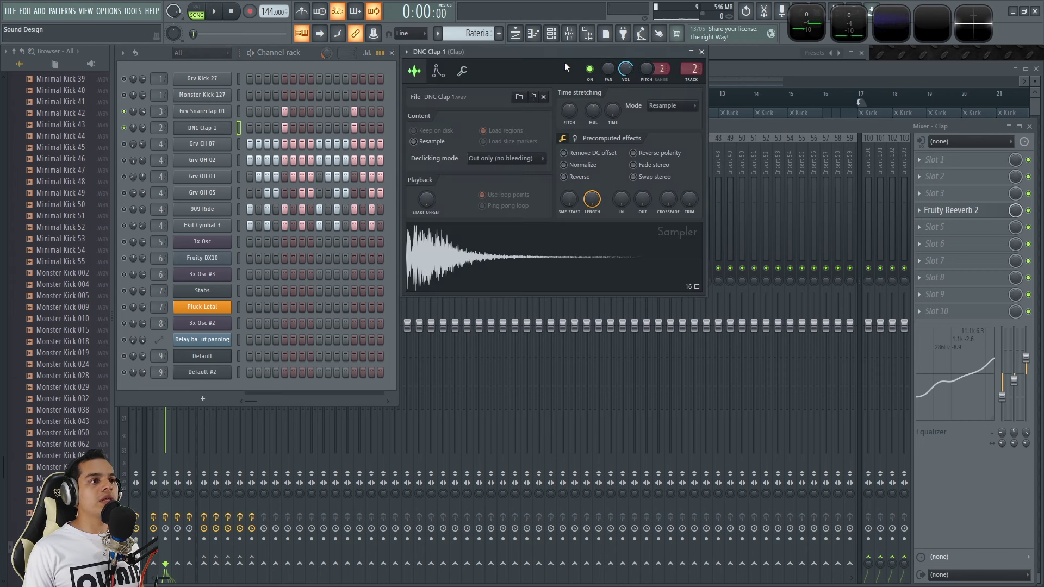
{"action": "left_click_drag", "start_coordinate": [592, 57], "coordinate": [600, 69]}
{"action": "left_click", "coordinate": [447, 85]}
{"action": "left_click", "coordinate": [423, 86]}
{"action": "left_click", "coordinate": [239, 112]}
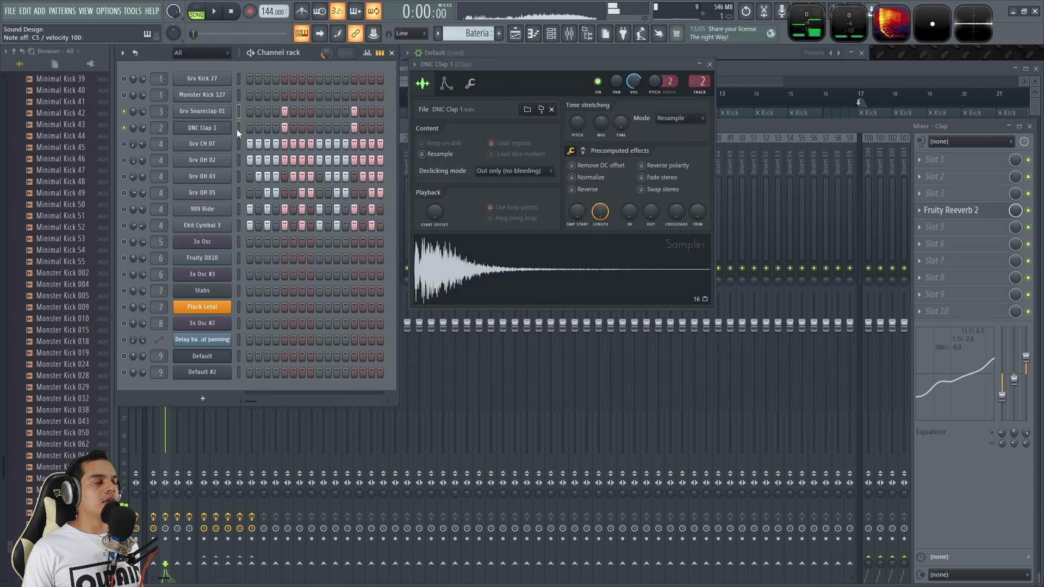
{"action": "left_click", "coordinate": [238, 128]}
{"action": "left_click", "coordinate": [446, 83]}
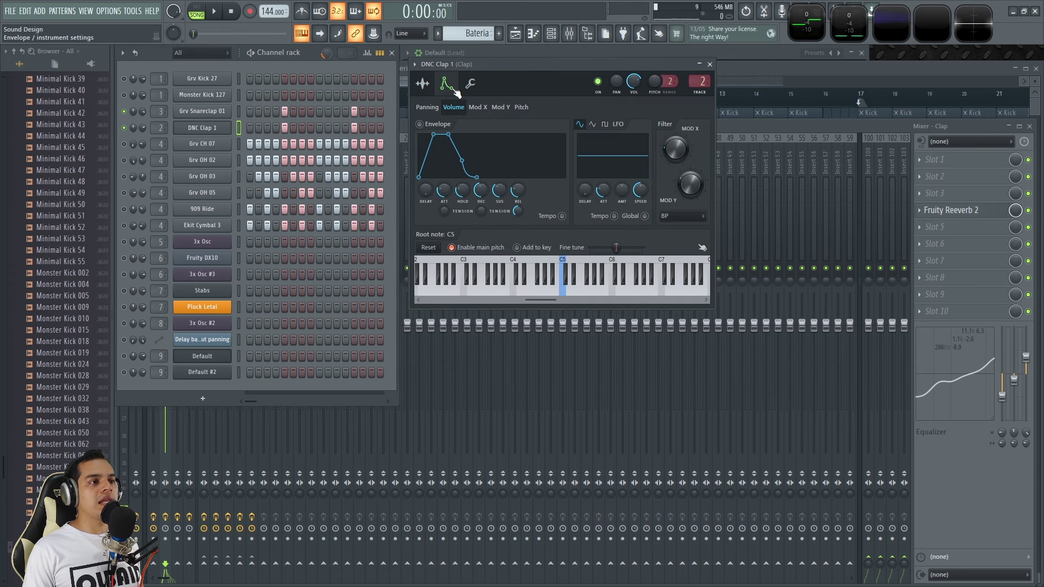
Open the Grv Snareclap 01 channel settings, review its envelope and miscellaneous functions, and audition DNC Clap 1 for comparison.
{"action": "left_click", "coordinate": [223, 112]}
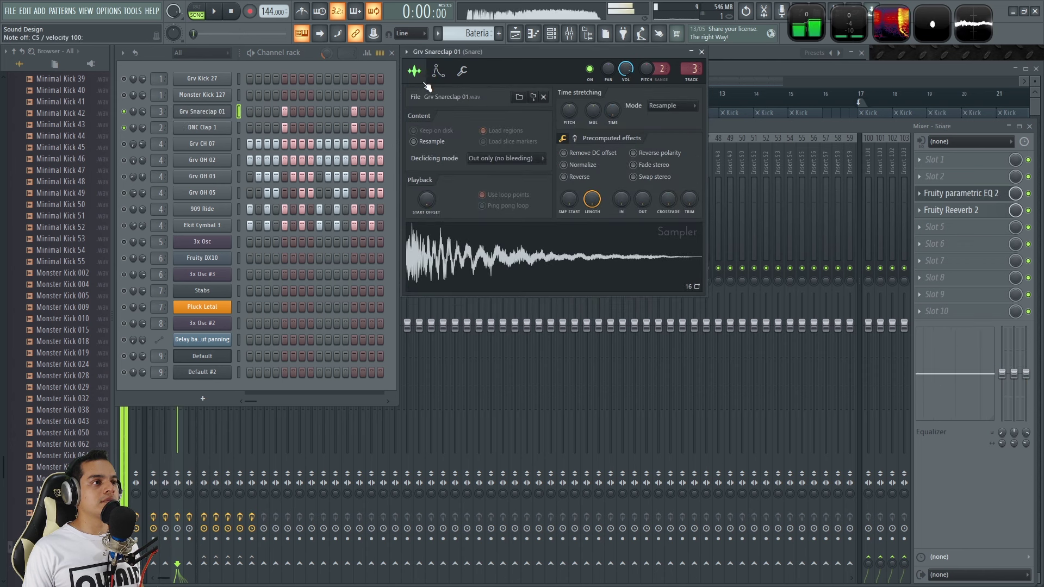
{"action": "left_click", "coordinate": [438, 71]}
{"action": "left_click", "coordinate": [463, 71]}
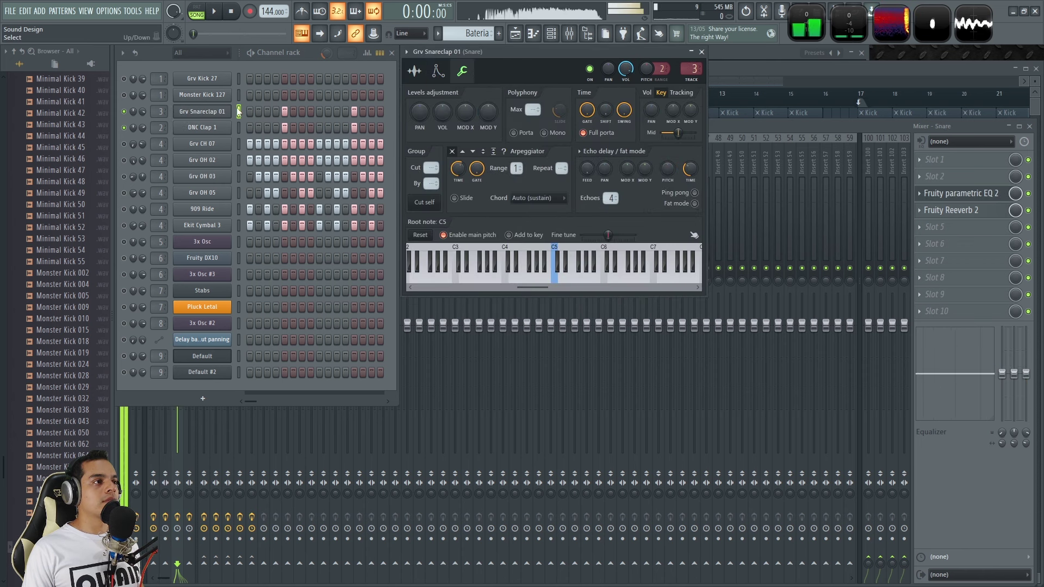
{"action": "left_click", "coordinate": [238, 128]}
Solo the Grv CH 07 channel, show the graph editor with its step velocities, and start playback.
{"action": "right_click", "coordinate": [125, 144]}
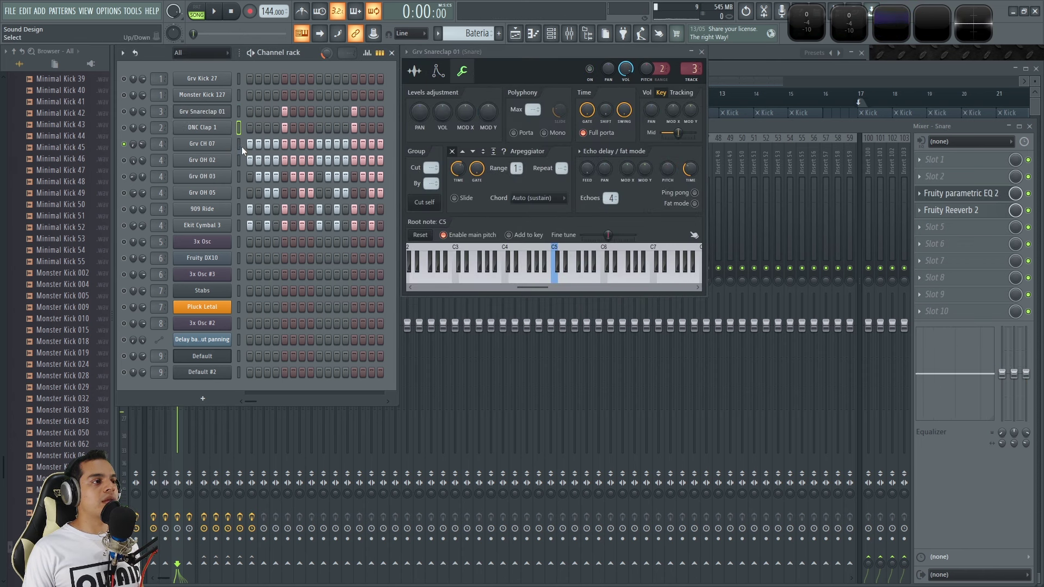
{"action": "left_click", "coordinate": [367, 52]}
{"action": "key", "text": "space"}
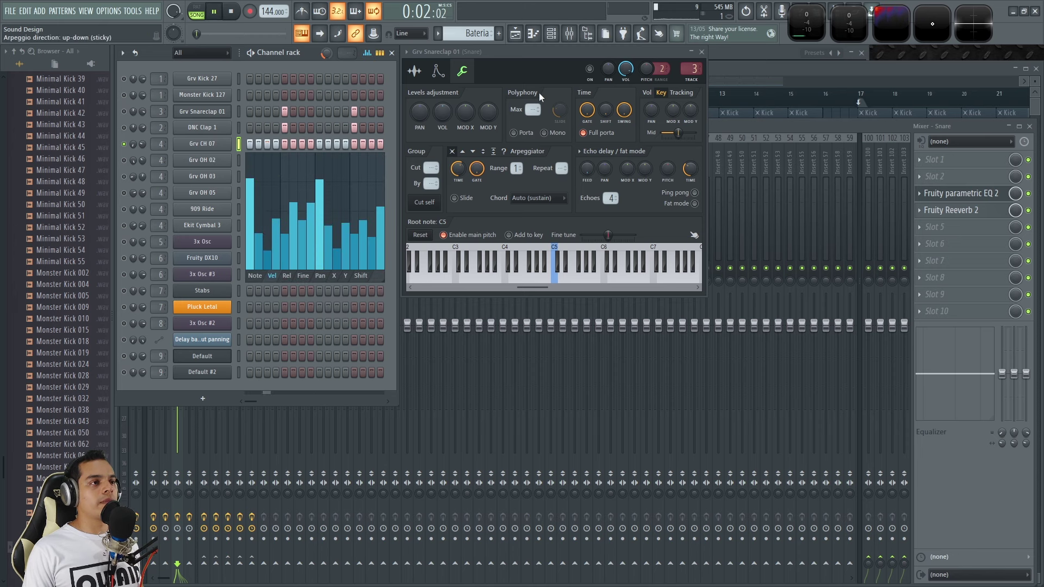
Unmute Grv OH 02 alongside Grv CH 07 and compare the step velocities of both hi-hats during playback.
{"action": "left_click", "coordinate": [123, 161]}
{"action": "left_click", "coordinate": [238, 160]}
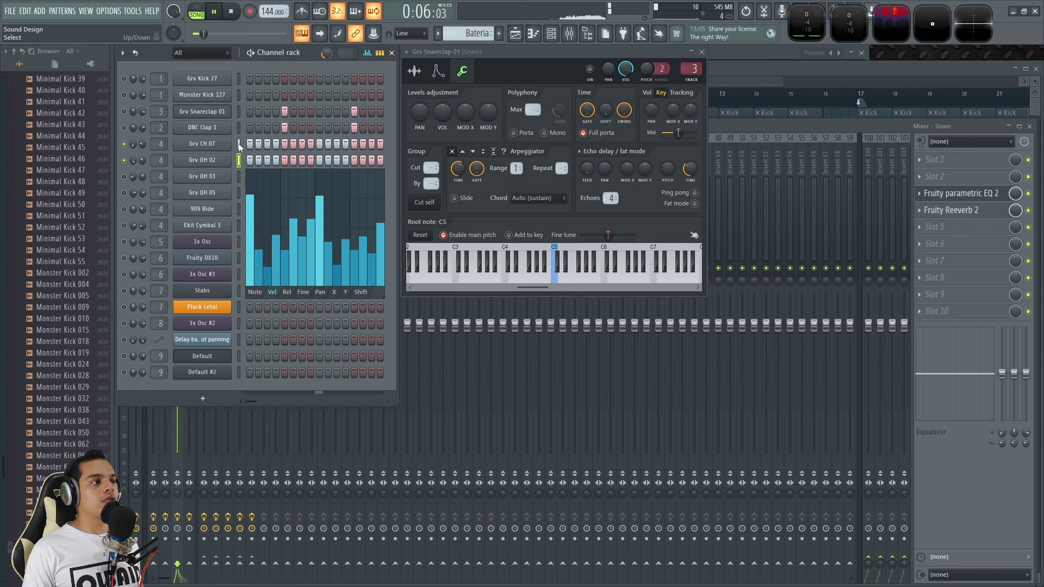
{"action": "left_click", "coordinate": [238, 146]}
{"action": "left_click", "coordinate": [237, 160]}
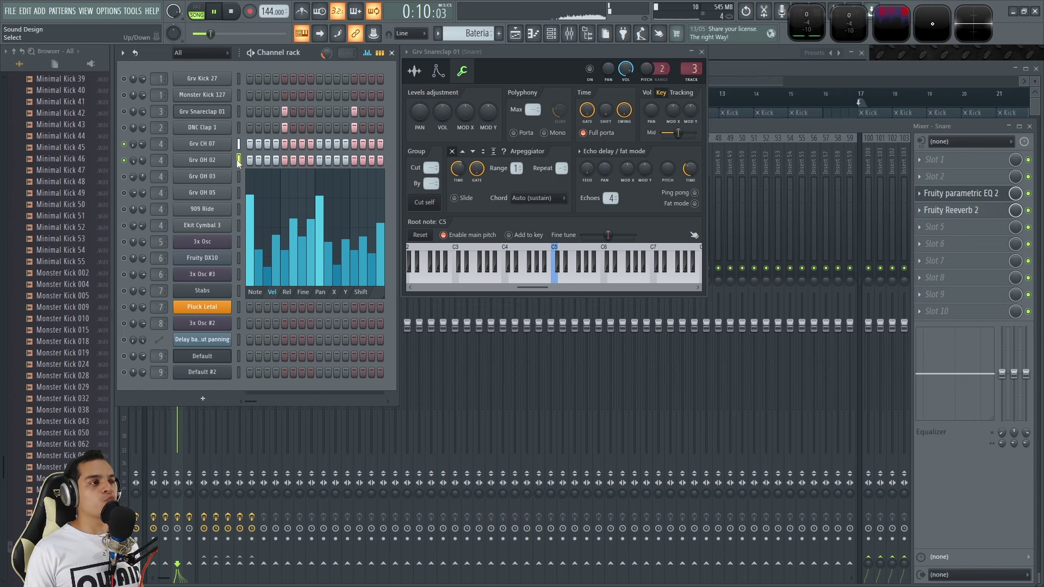
Solo Grv OH 03 and set the velocities of its second and fourth steps to about 35%, trying higher velocities for comparison.
{"action": "left_click", "coordinate": [238, 177]}
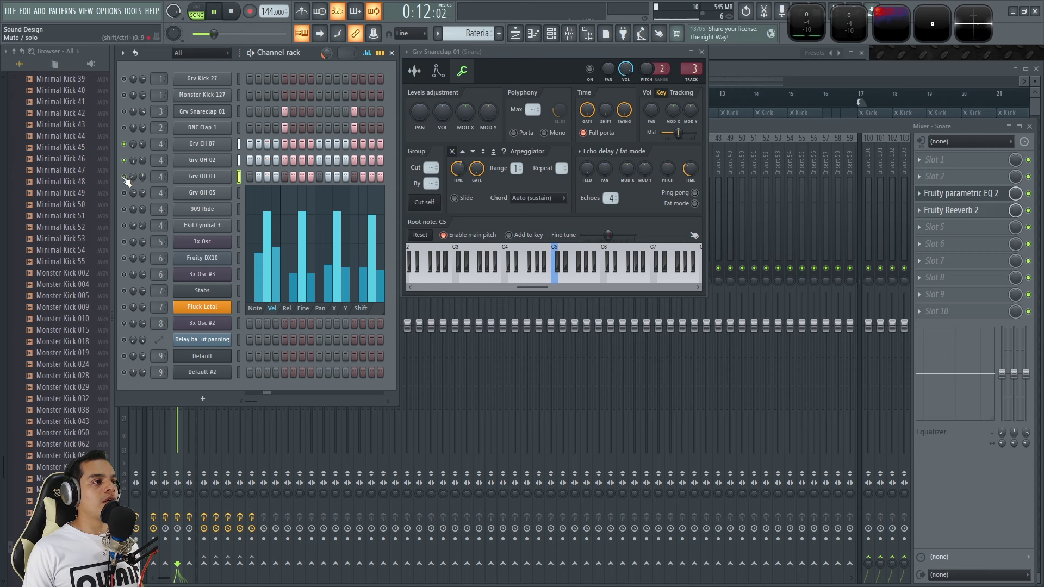
{"action": "right_click", "coordinate": [124, 176]}
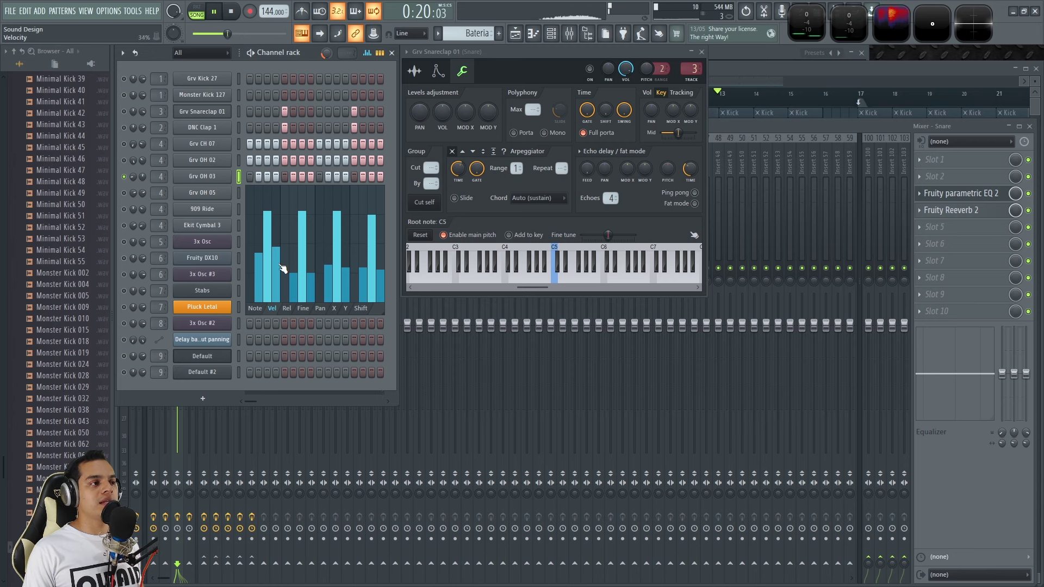
{"action": "left_click", "coordinate": [276, 265]}
{"action": "left_click", "coordinate": [259, 269]}
{"action": "left_click", "coordinate": [276, 221]}
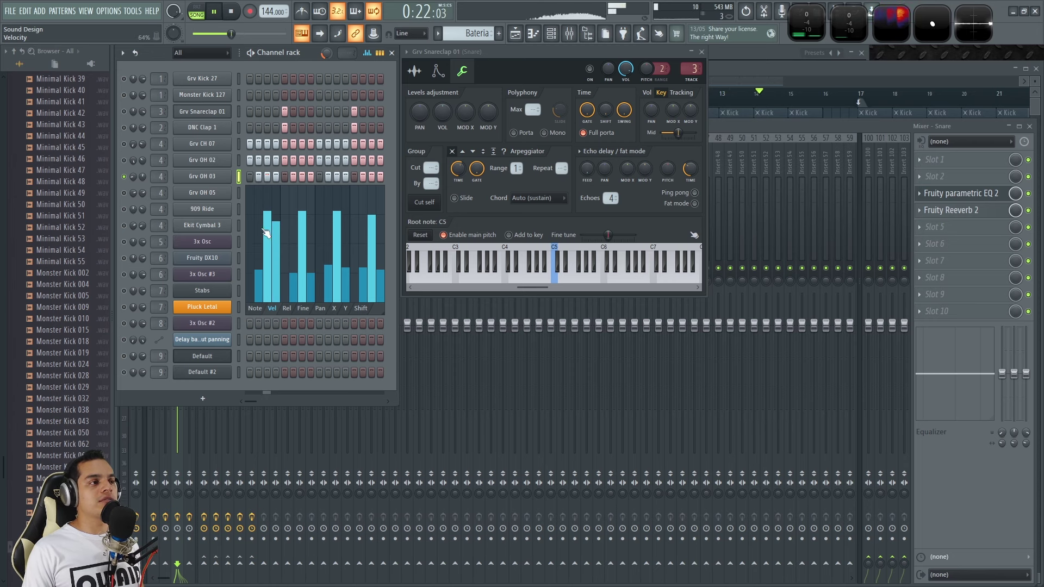
{"action": "left_click", "coordinate": [259, 227]}
{"action": "left_click", "coordinate": [260, 265]}
{"action": "left_click", "coordinate": [276, 267]}
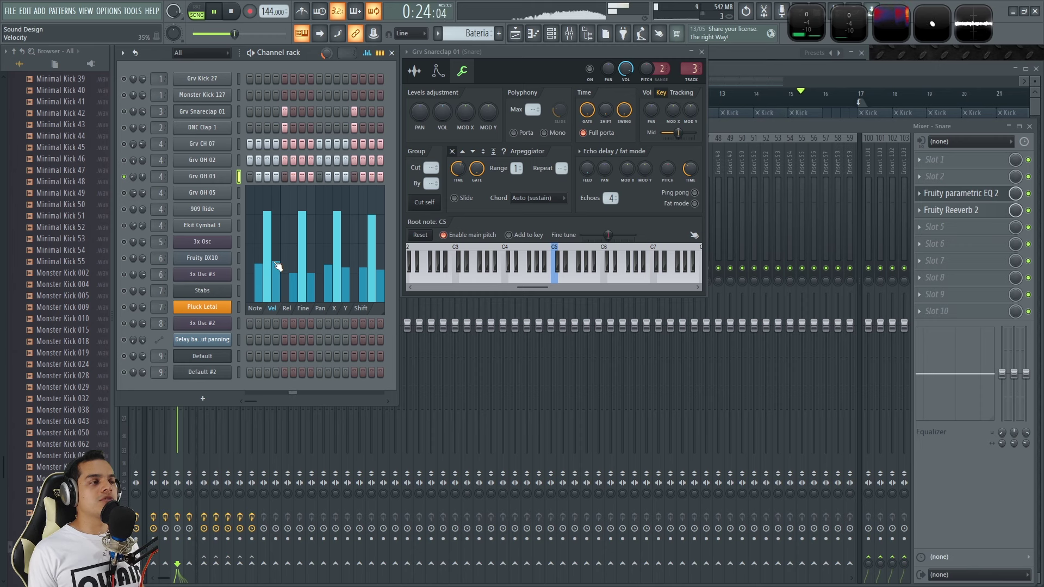
Unmute Grv OH 05, play it together with Grv OH 03 while examining its step velocities, and stop playback.
{"action": "key", "text": "space"}
{"action": "key", "text": "space"}
{"action": "left_click", "coordinate": [124, 193]}
{"action": "key", "text": "space"}
{"action": "key", "text": "space"}
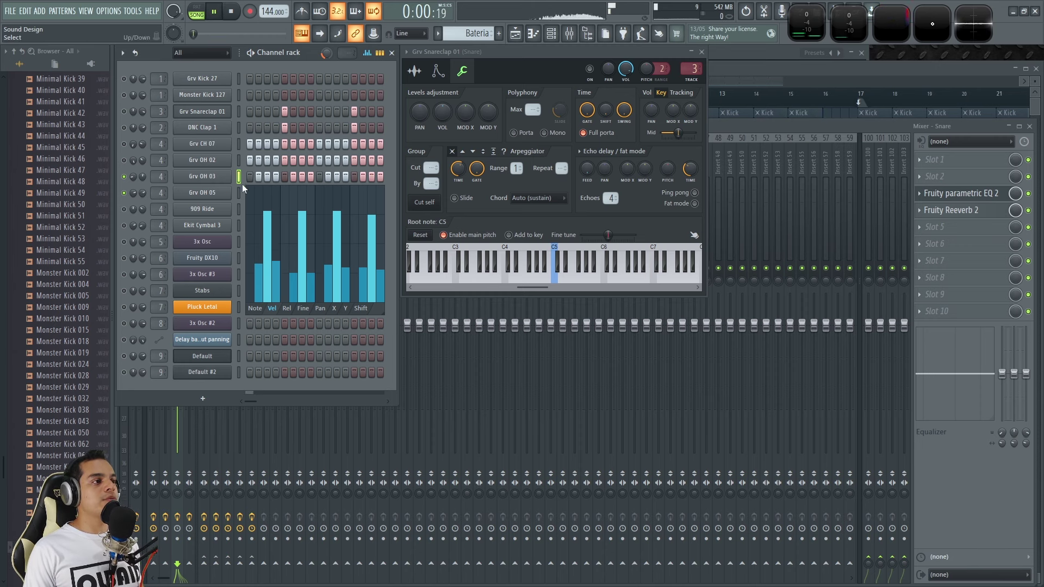
{"action": "left_click", "coordinate": [239, 193]}
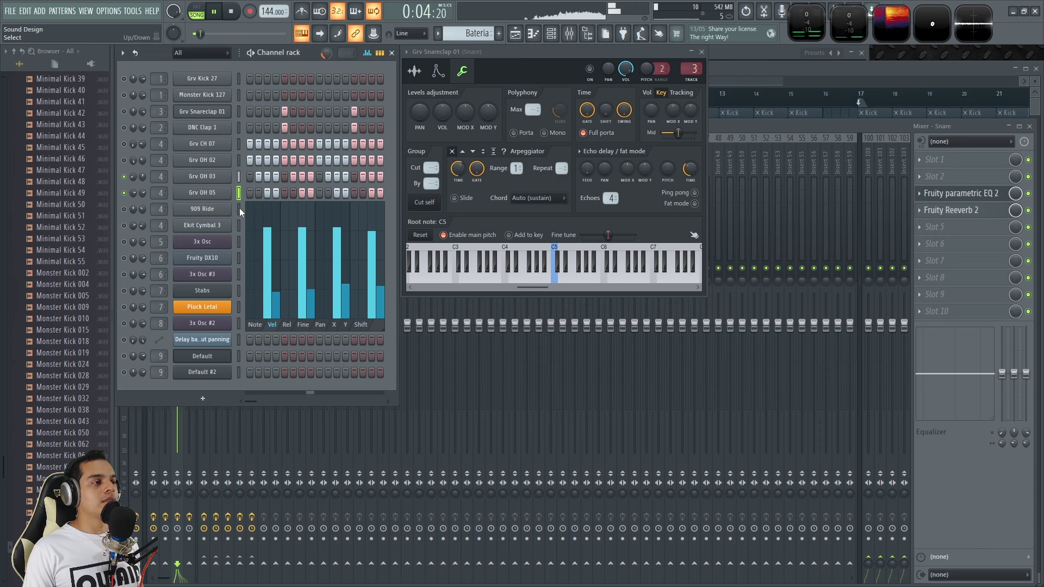
{"action": "key", "text": "space"}
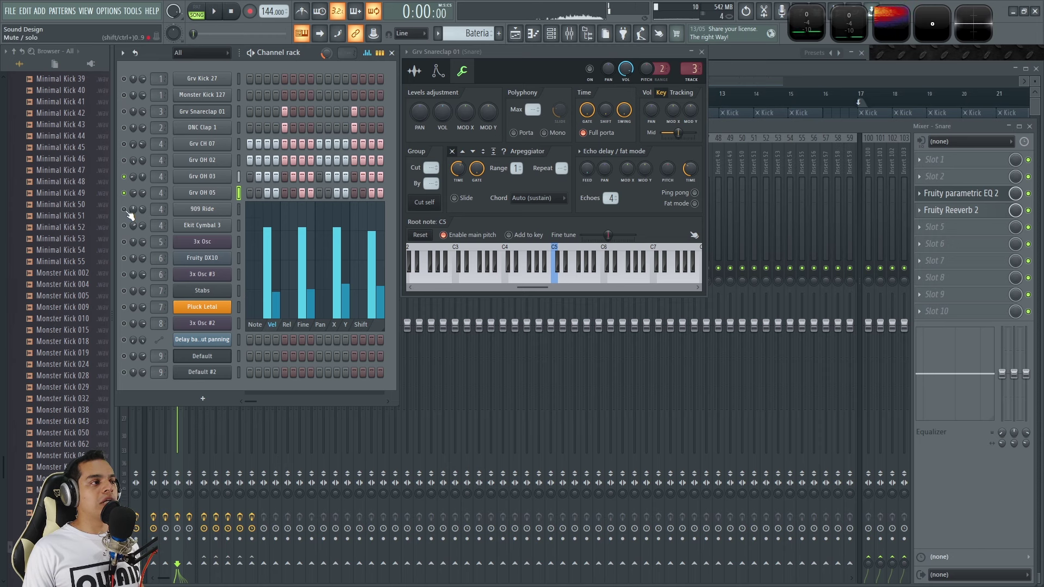
Play the 909 Ride channel alone and set the velocities of its steps 1, 5, 9 and 13 to about 46%.
{"action": "left_click", "coordinate": [238, 209]}
{"action": "key", "text": "space"}
{"action": "left_click", "coordinate": [284, 282]}
{"action": "left_click", "coordinate": [255, 288]}
{"action": "left_click", "coordinate": [320, 283]}
{"action": "left_click", "coordinate": [354, 283]}
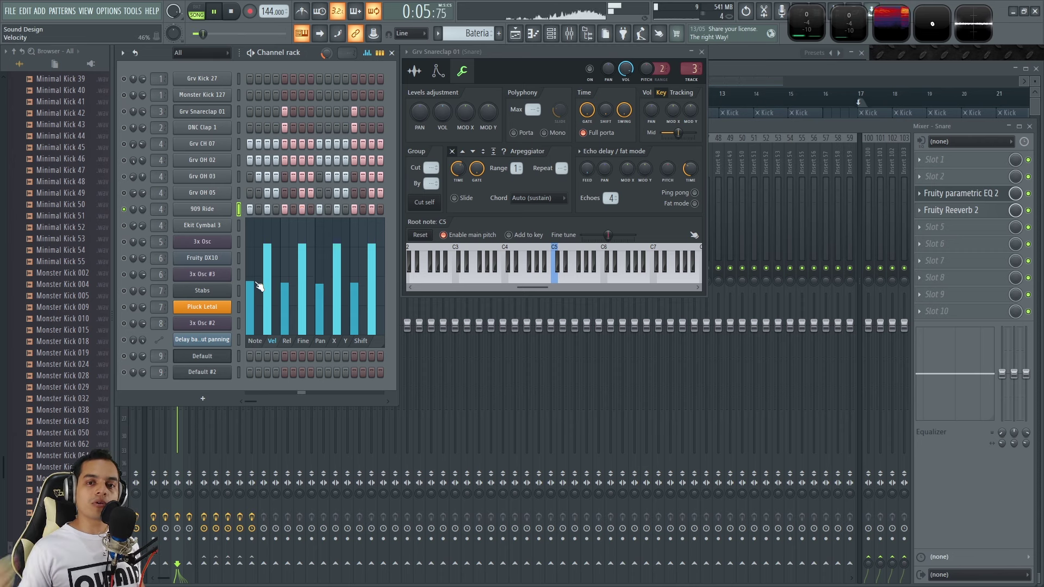
Play Ekit Cymbal 3 alone and together with 909 Ride while comparing their step velocities, and unmute all channels once stopped.
{"action": "left_click", "coordinate": [239, 225]}
{"action": "left_click", "coordinate": [238, 210]}
{"action": "left_click", "coordinate": [239, 225]}
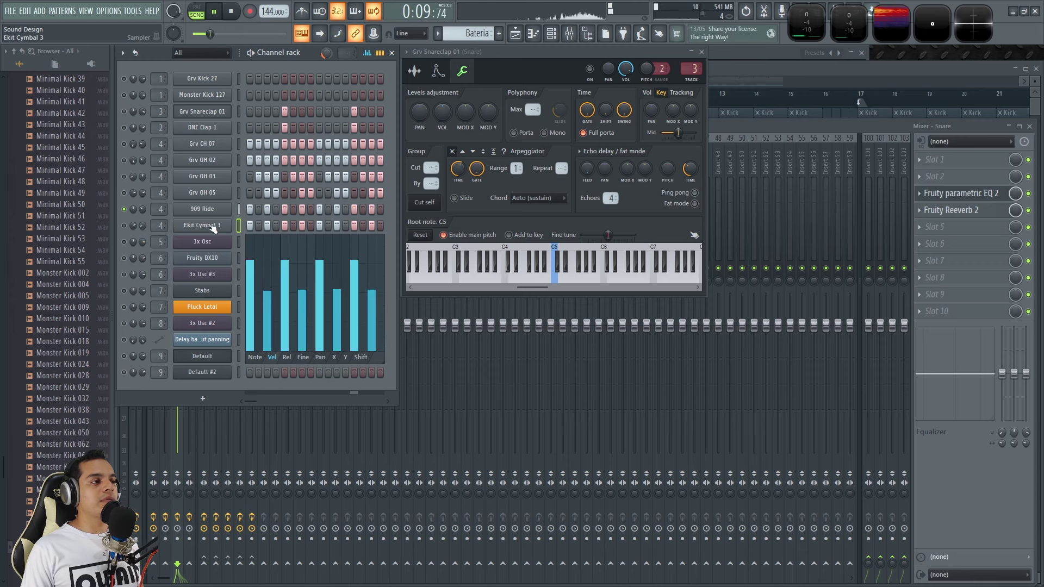
{"action": "right_click", "coordinate": [124, 226]}
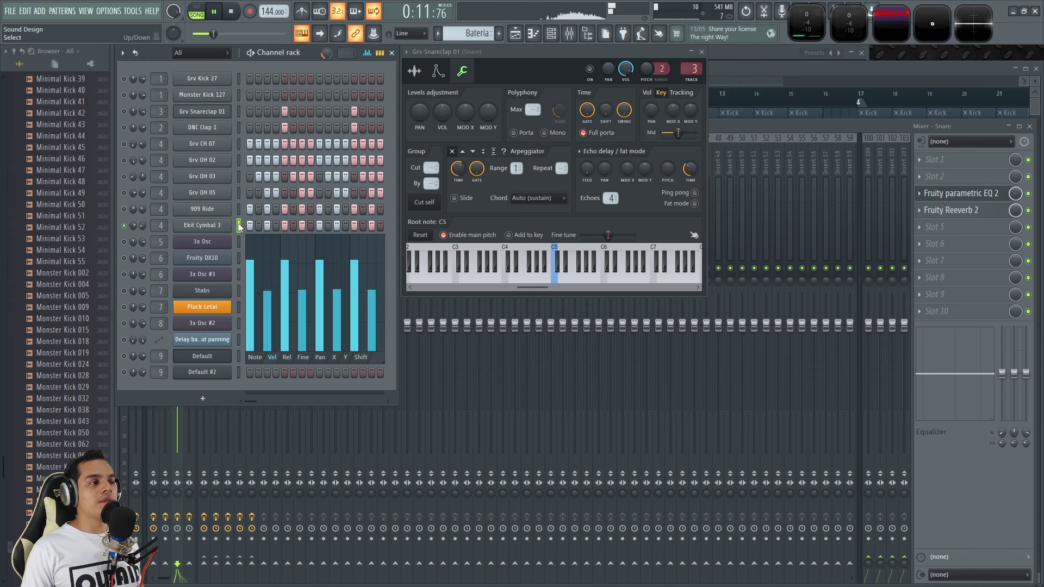
{"action": "left_click", "coordinate": [239, 210]}
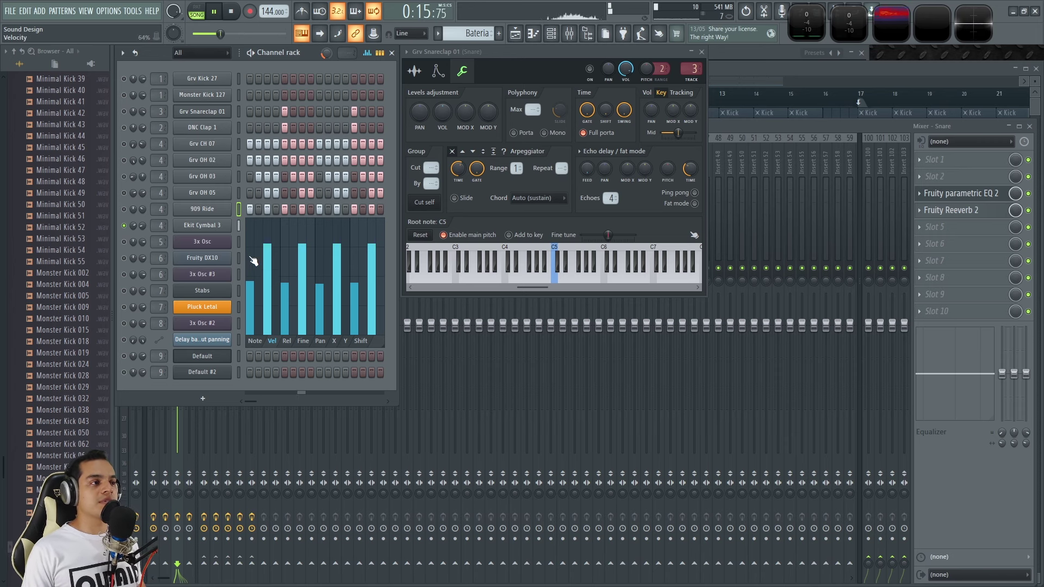
{"action": "left_click", "coordinate": [239, 226]}
{"action": "left_click", "coordinate": [125, 210]}
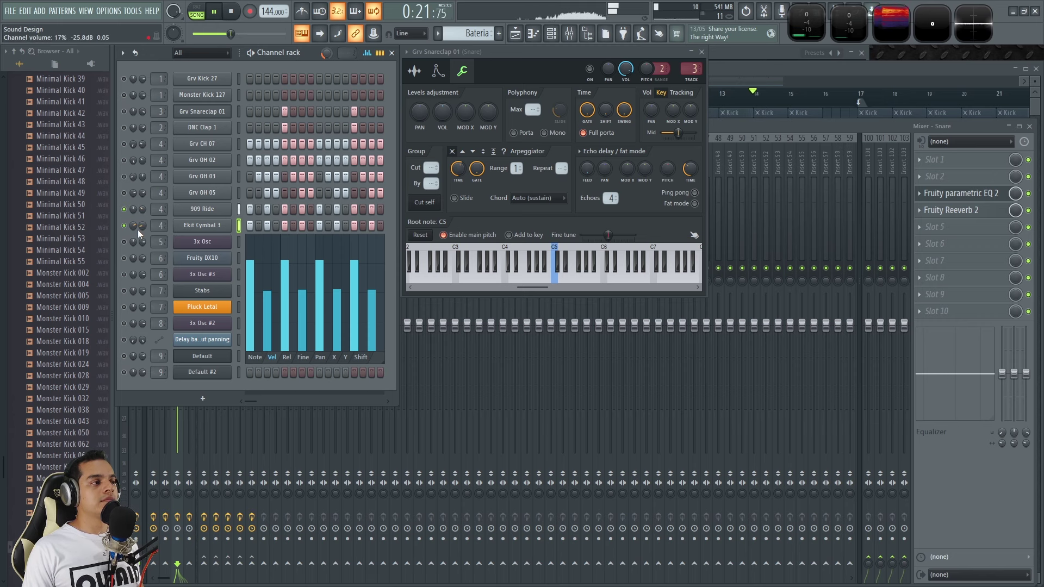
{"action": "key", "text": "space"}
{"action": "right_click", "coordinate": [125, 209]}
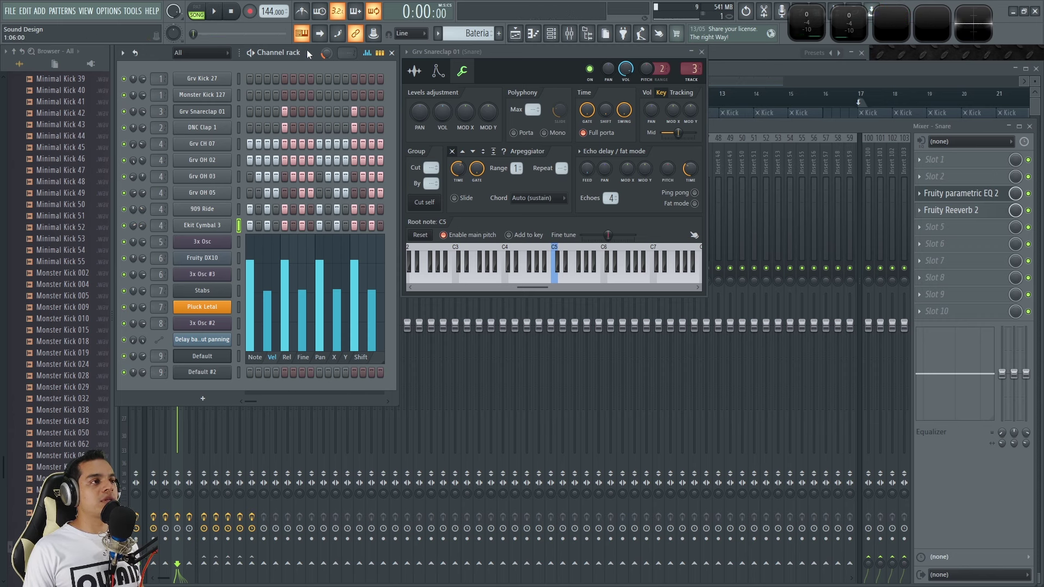
Play the arrangement in the Playlist with only the Kick and Bateria tracks audible.
{"action": "key", "text": "space"}
{"action": "key", "text": "F5"}
{"action": "key", "text": "space"}
{"action": "left_click", "coordinate": [291, 299]}
{"action": "right_click", "coordinate": [295, 304]}
{"action": "key", "text": "space"}
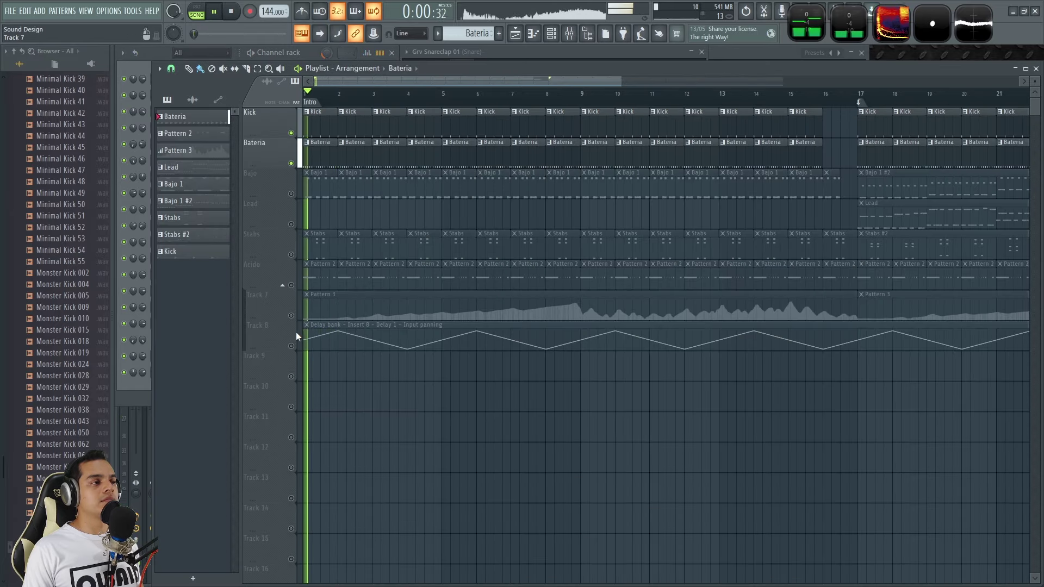
{"action": "scroll", "coordinate": [373, 384], "scroll_direction": "up", "scroll_amount": 3}
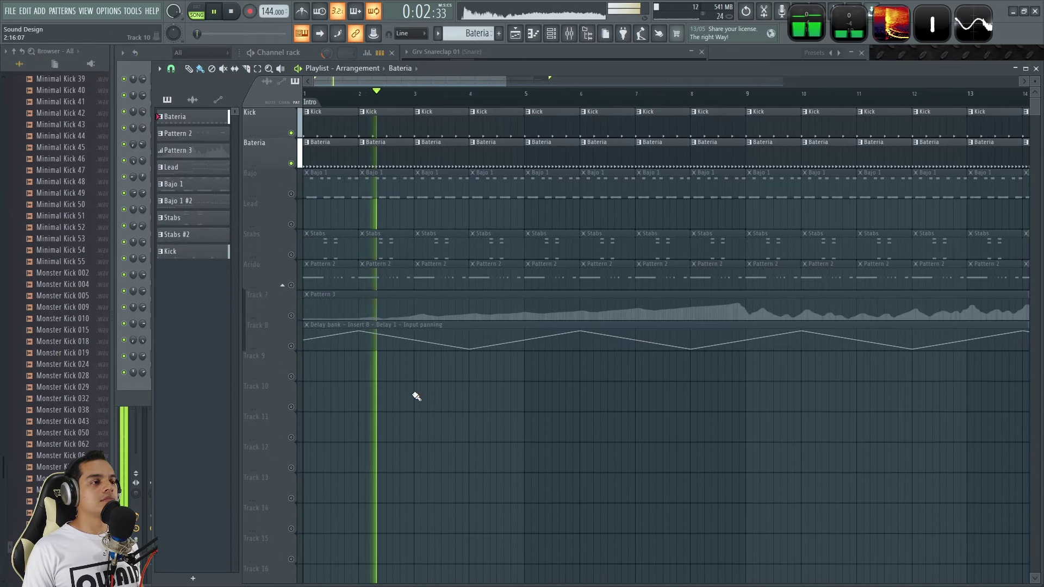
Examine the Hats mixer track's equalizer and Fruity Reeverb 2 settings during playback, and stop the song.
{"action": "key", "text": "F9"}
{"action": "left_click", "coordinate": [190, 163]}
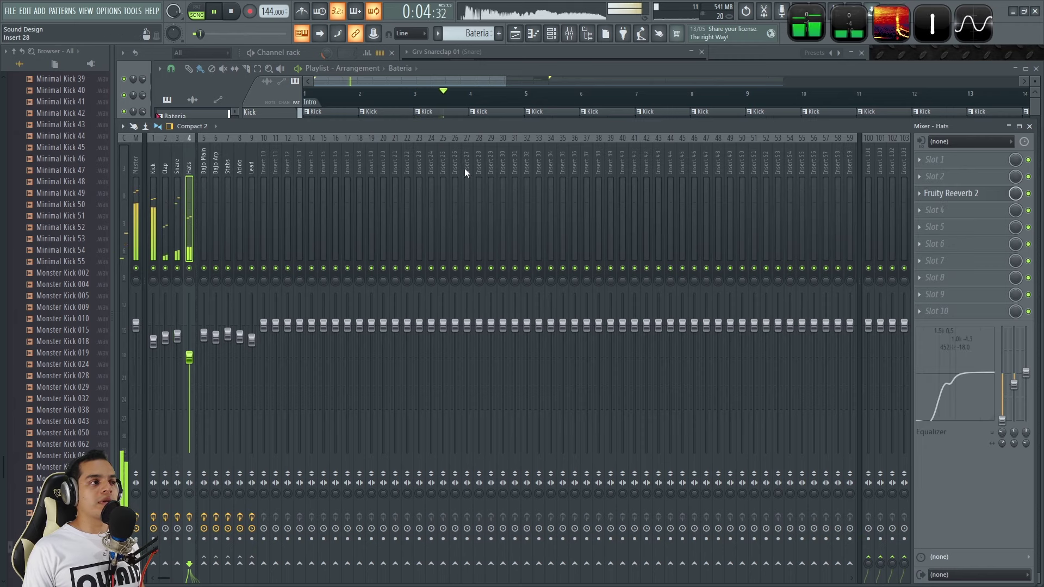
{"action": "left_click", "coordinate": [962, 193]}
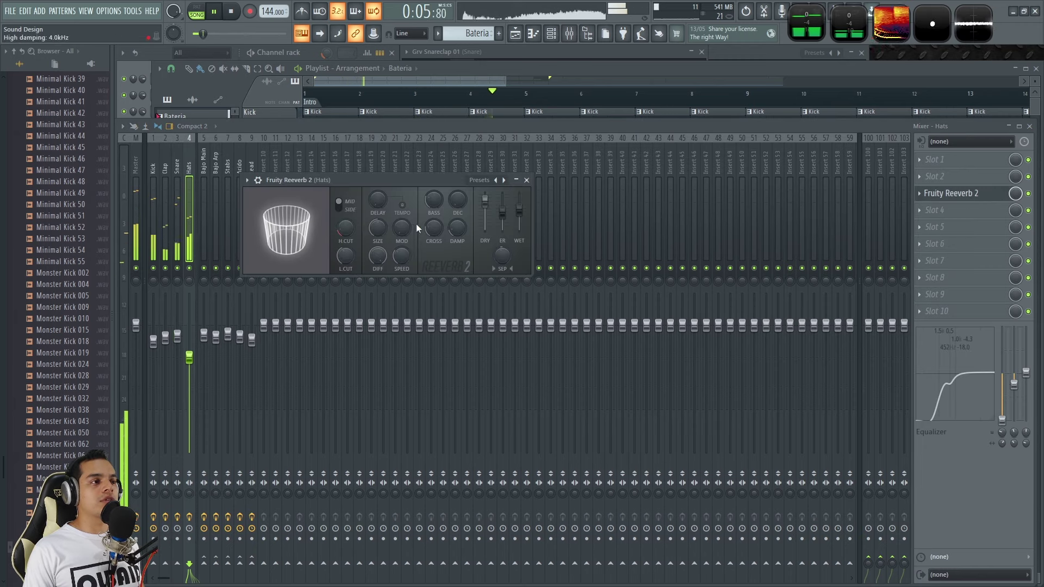
{"action": "left_click", "coordinate": [526, 180]}
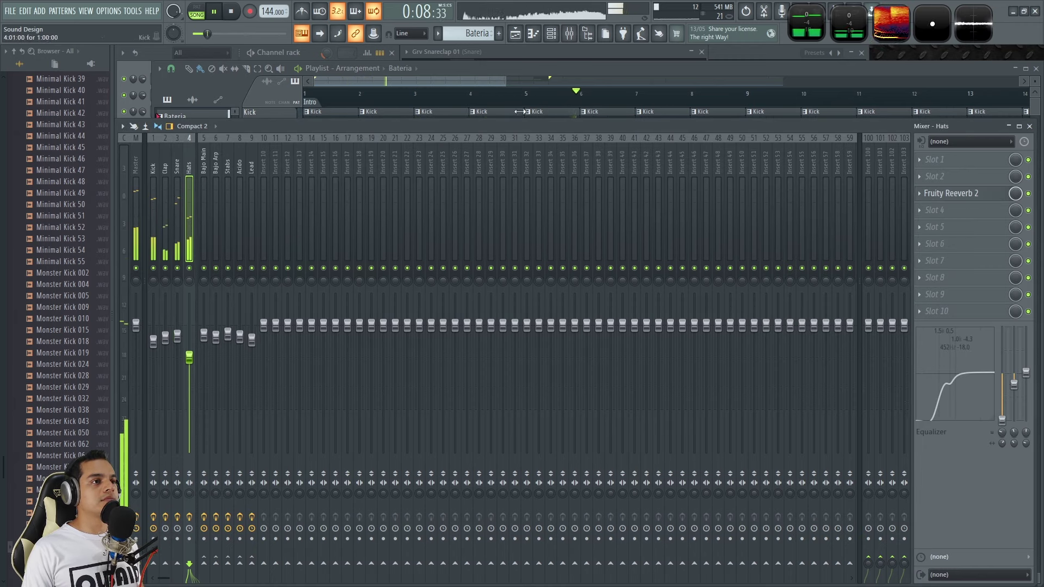
{"action": "key", "text": "F9"}
{"action": "key", "text": "space"}
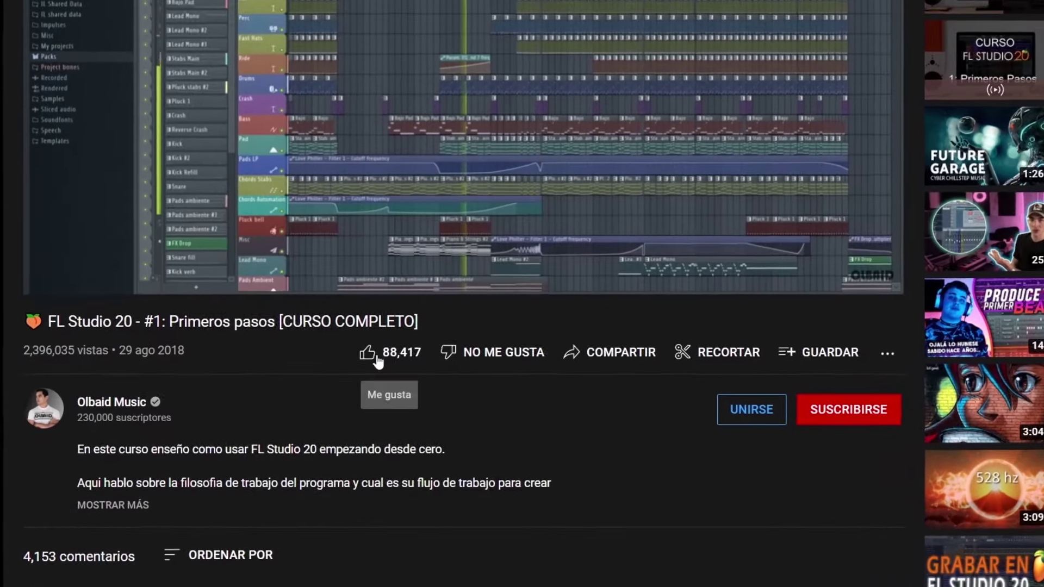
Switch to YouTube, like the FL Studio 20 course video and subscribe to its channel with notifications.
{"action": "left_click", "coordinate": [294, 391]}
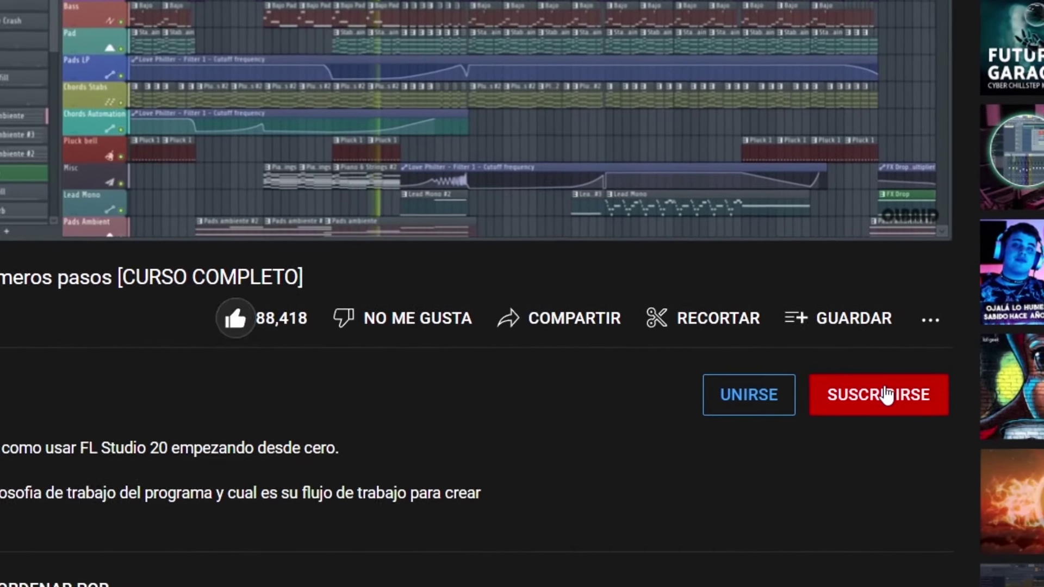
{"action": "left_click", "coordinate": [943, 379]}
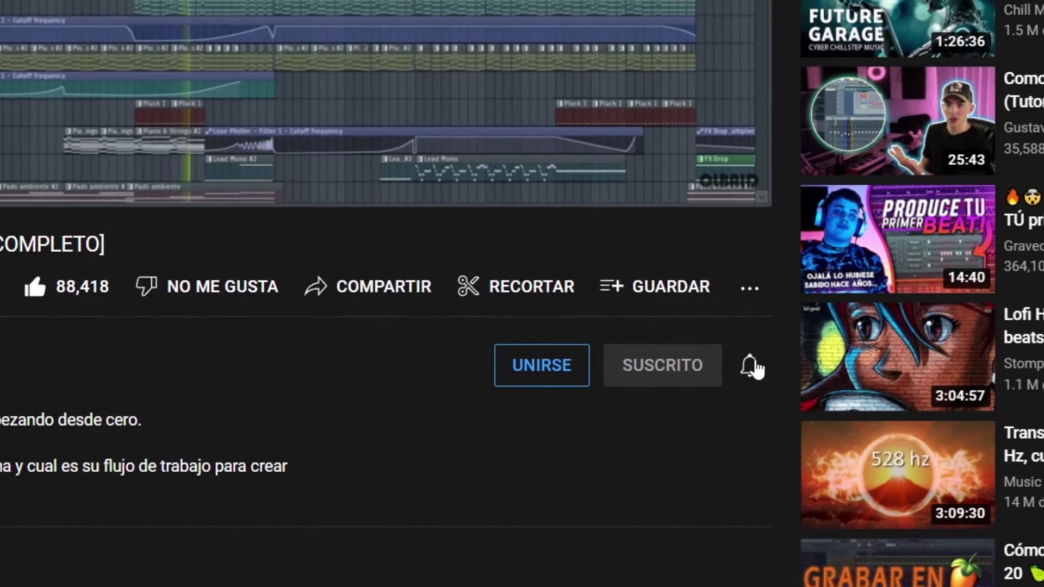
{"action": "left_click", "coordinate": [752, 366]}
{"action": "left_click", "coordinate": [795, 421]}
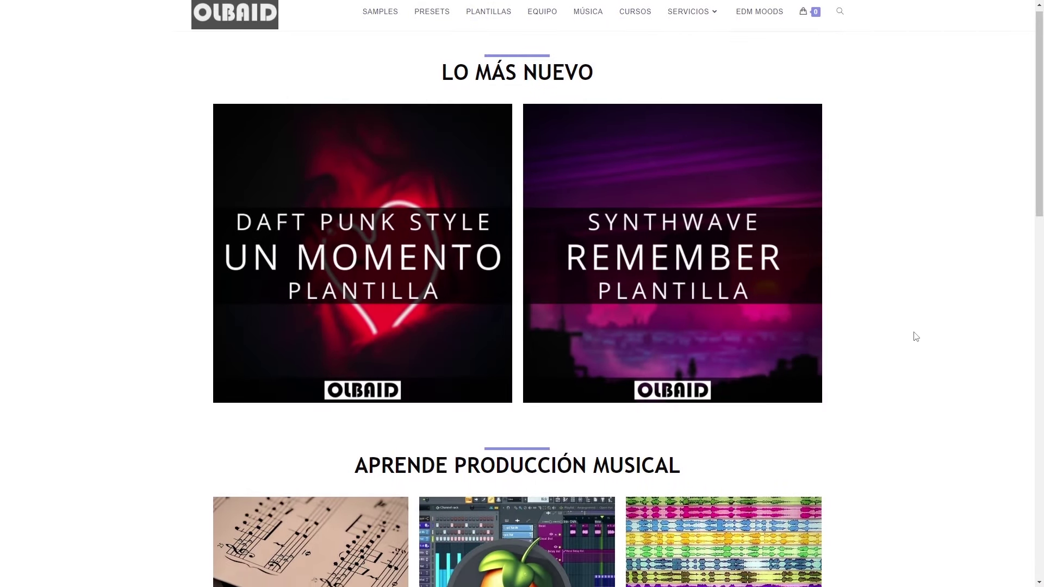
Browse the newest templates and music production courses on the Olbaid website.
{"action": "scroll", "coordinate": [914, 330], "scroll_direction": "down", "scroll_amount": 8}
{"action": "scroll", "coordinate": [925, 399], "scroll_direction": "down", "scroll_amount": 10}
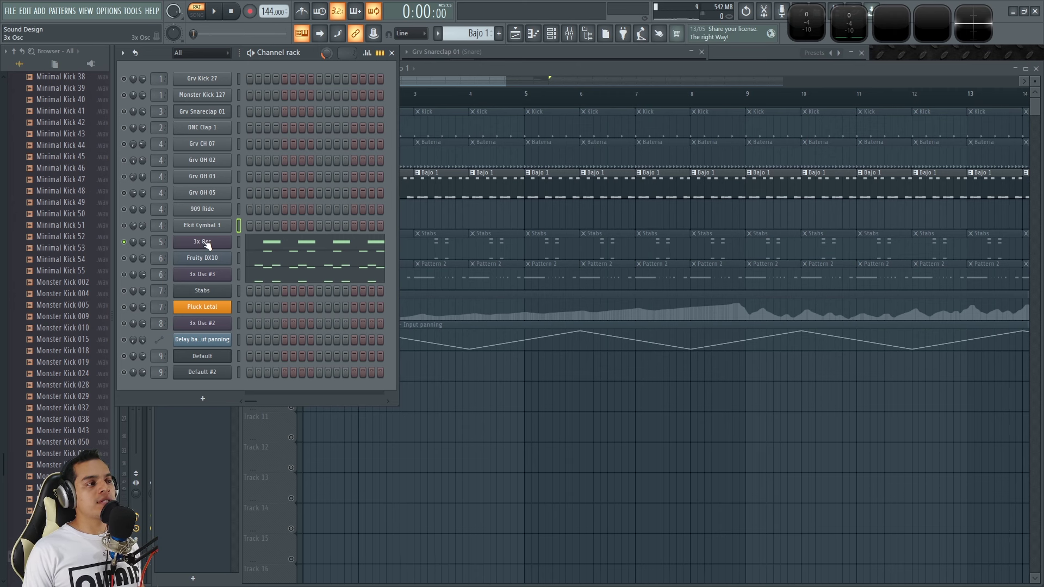
Return to FL Studio, open the 3x Osc bass channel and audition notes with lower and higher oscillator 2 mix levels.
{"action": "left_click", "coordinate": [206, 243]}
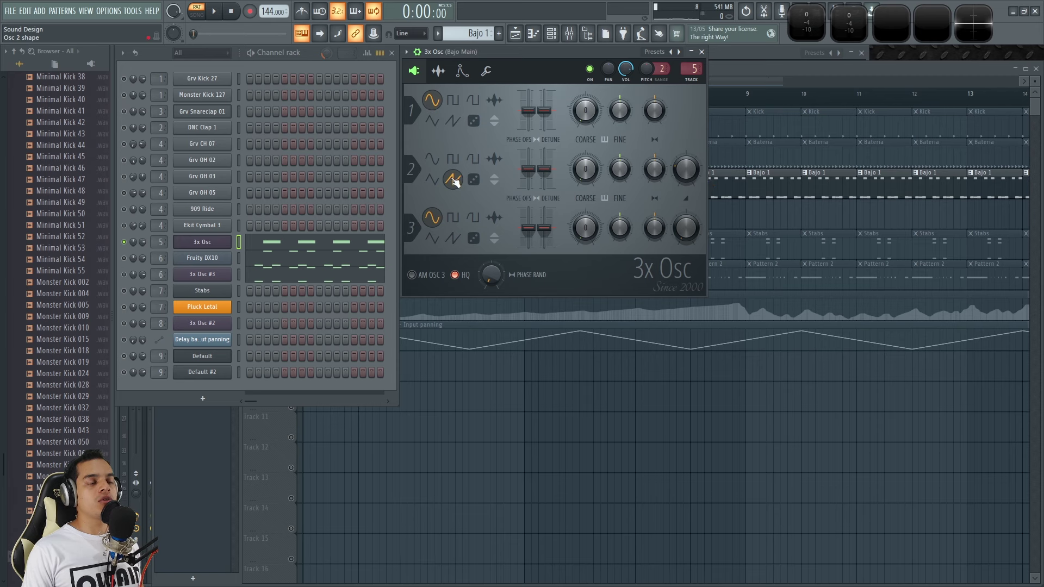
{"action": "left_click_drag", "start_coordinate": [690, 171], "coordinate": [689, 185]}
{"action": "key", "text": "z"}
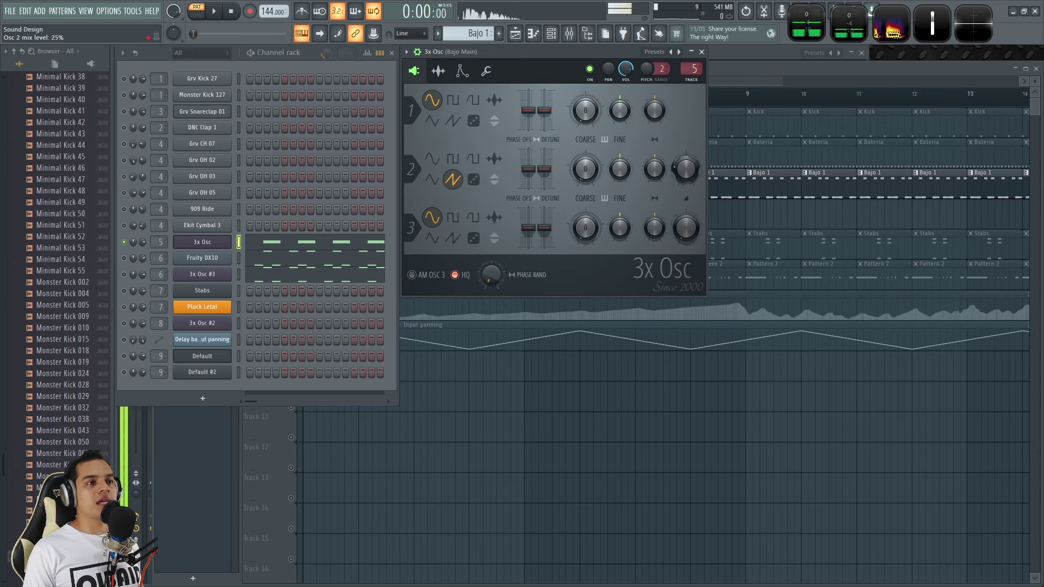
{"action": "left_click_drag", "start_coordinate": [688, 176], "coordinate": [688, 163]}
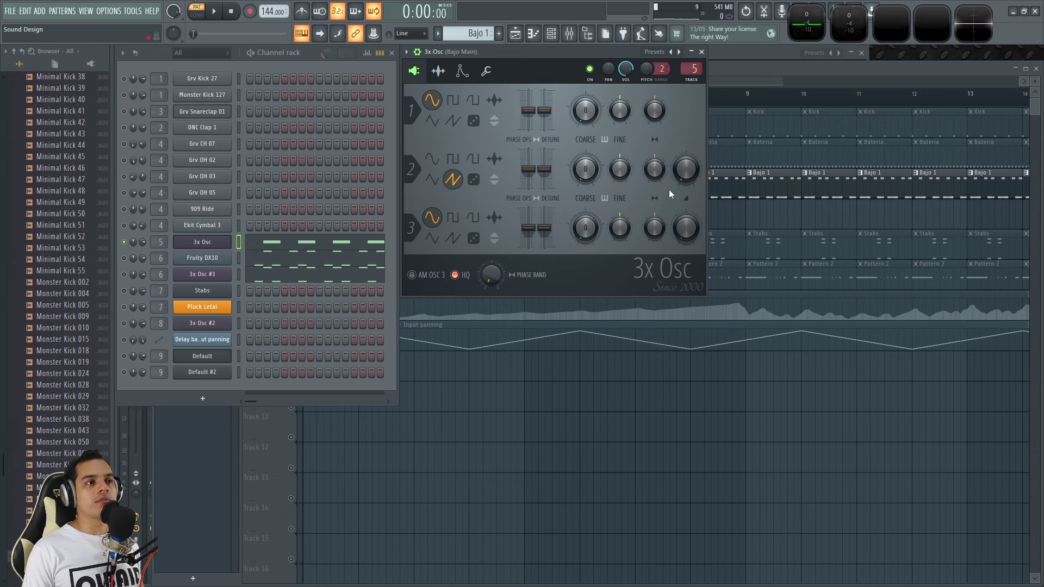
{"action": "key", "text": "z"}
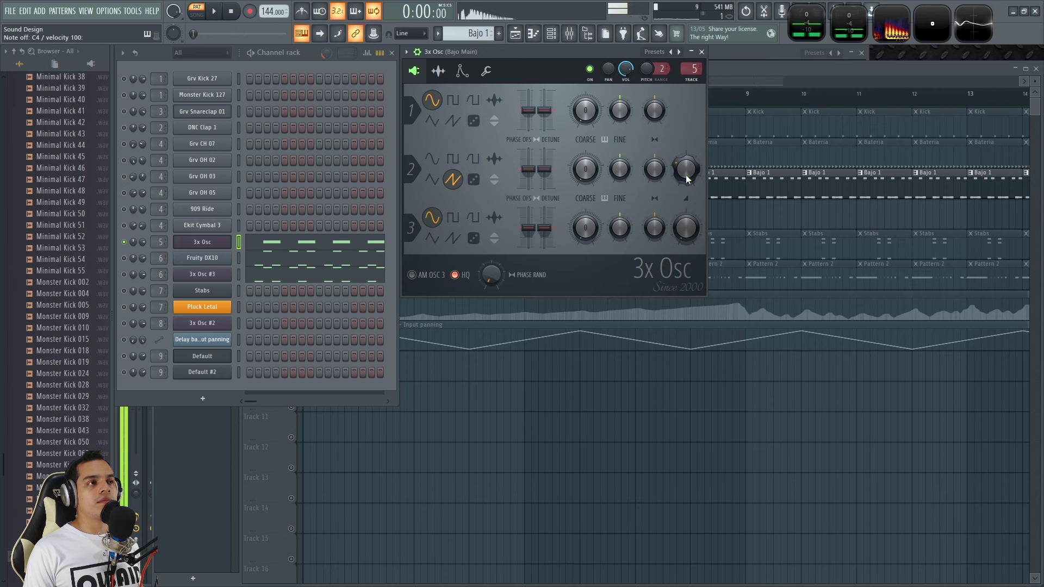
Examine the 3x Osc volume envelope while playing short test notes.
{"action": "left_click", "coordinate": [438, 71]}
{"action": "left_click", "coordinate": [460, 71]}
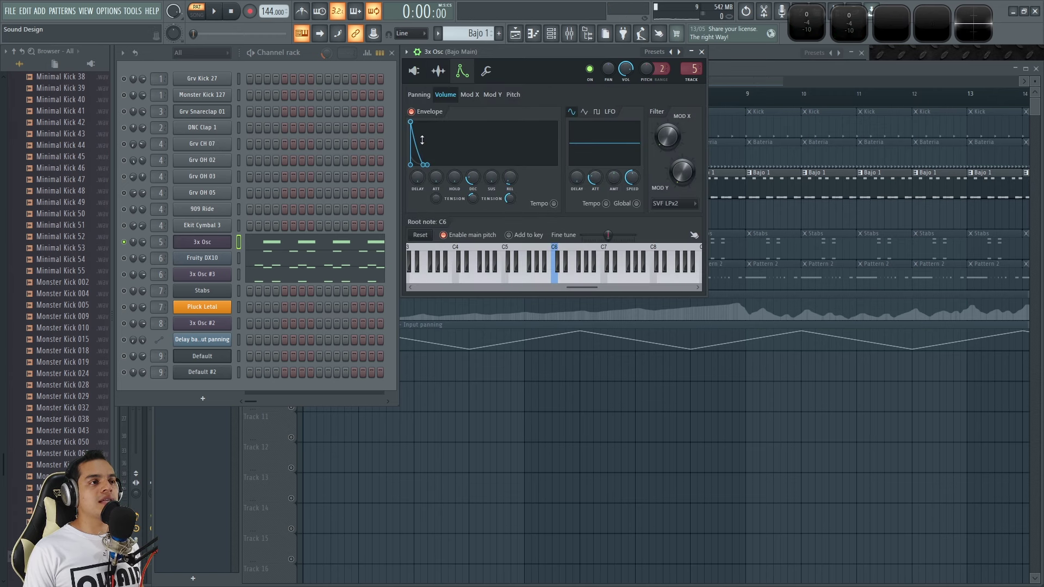
{"action": "key", "text": "x"}
{"action": "key", "text": "x"}
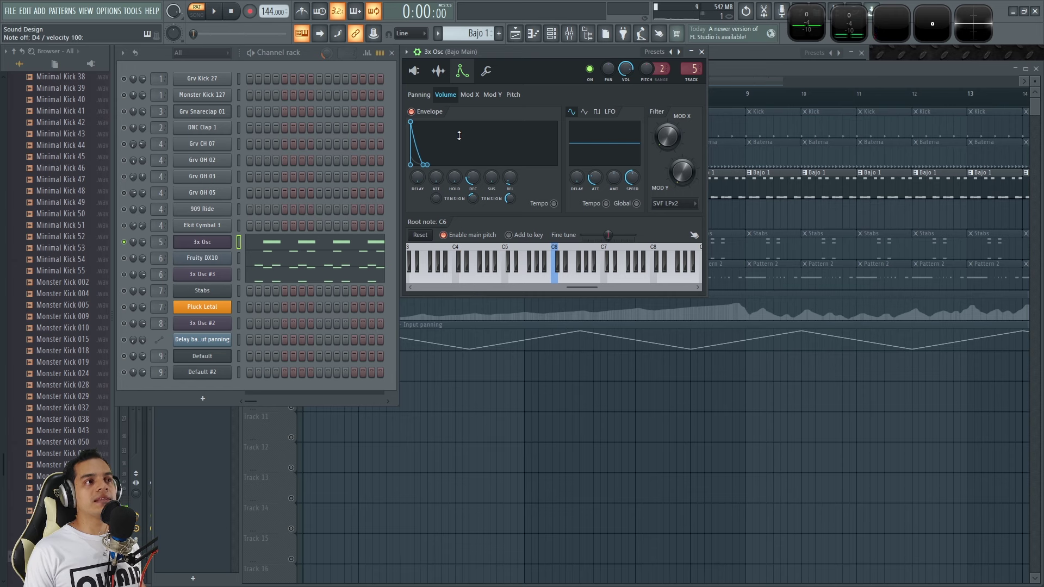
{"action": "key", "text": "w"}
Examine the 3x Osc Mod X envelope and its SVF LPx2 filter settings while playing repeated notes.
{"action": "left_click", "coordinate": [469, 97]}
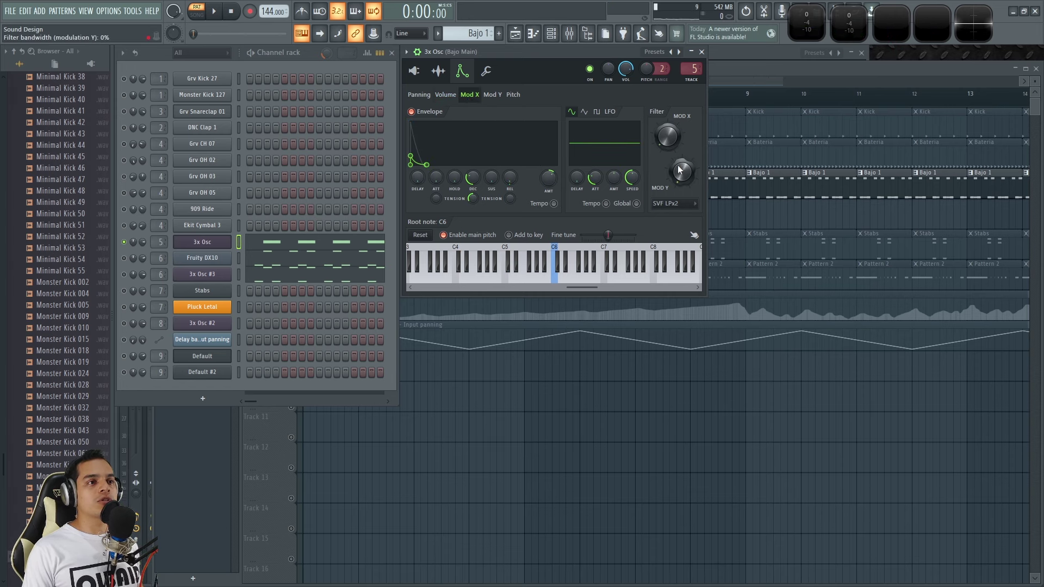
{"action": "left_click", "coordinate": [671, 203]}
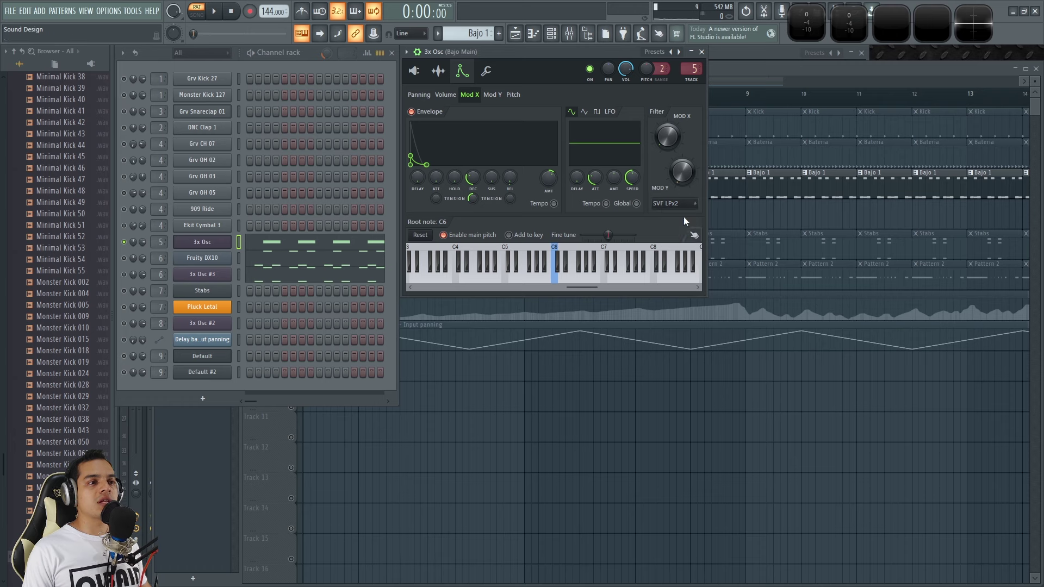
{"action": "key", "text": "c"}
{"action": "key", "text": "c"}
{"action": "key", "text": "c"}
{"action": "key", "text": "c"}
{"action": "mouse_move", "coordinate": [679, 179]}
{"action": "left_mouse_down"}
{"action": "mouse_move", "coordinate": [680, 161]}
{"action": "mouse_move", "coordinate": [679, 179]}
{"action": "left_mouse_up"}
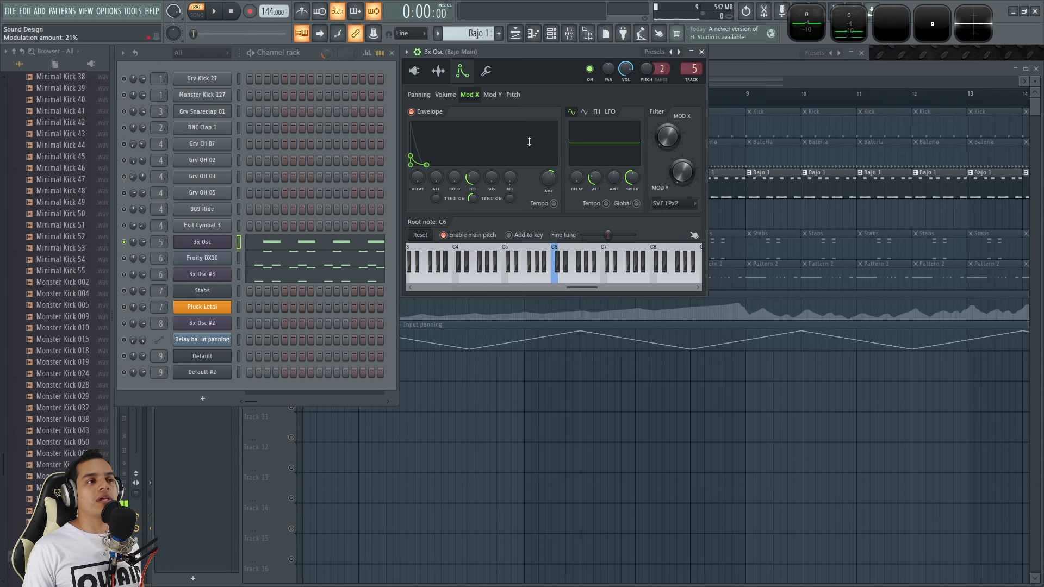
Examine Fruity parametric EQ 2 and Fruity Blood Overdrive on the Bajo Main mixer track, with the EQ bypassed for comparison.
{"action": "key", "text": "F9"}
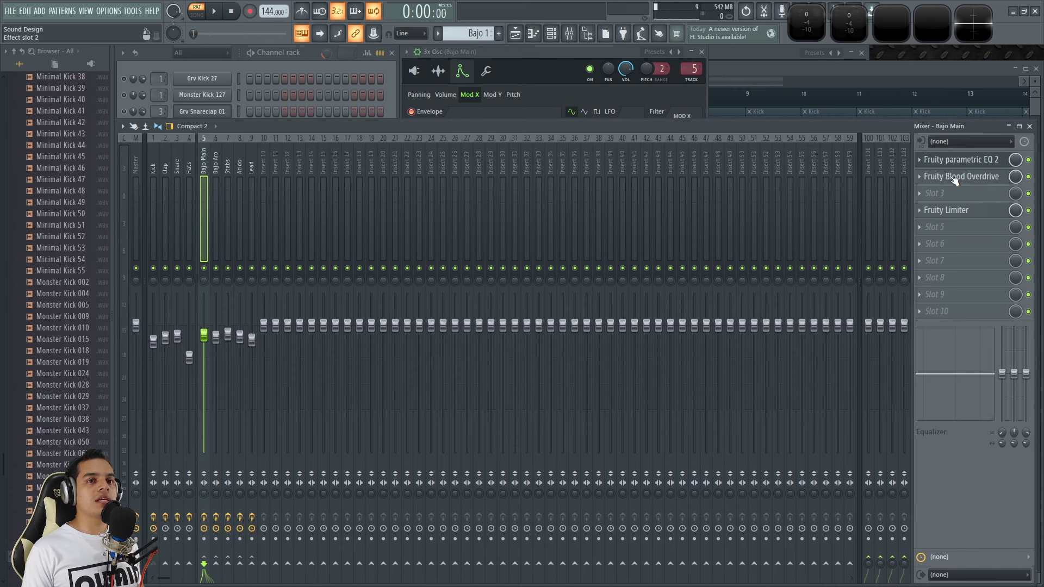
{"action": "left_click", "coordinate": [978, 160]}
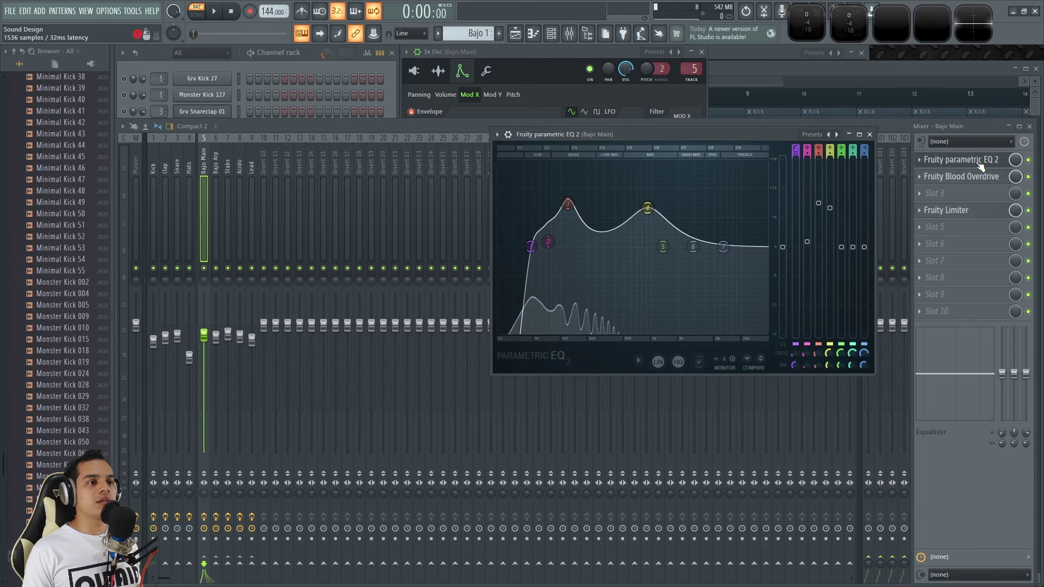
{"action": "left_click", "coordinate": [1027, 160]}
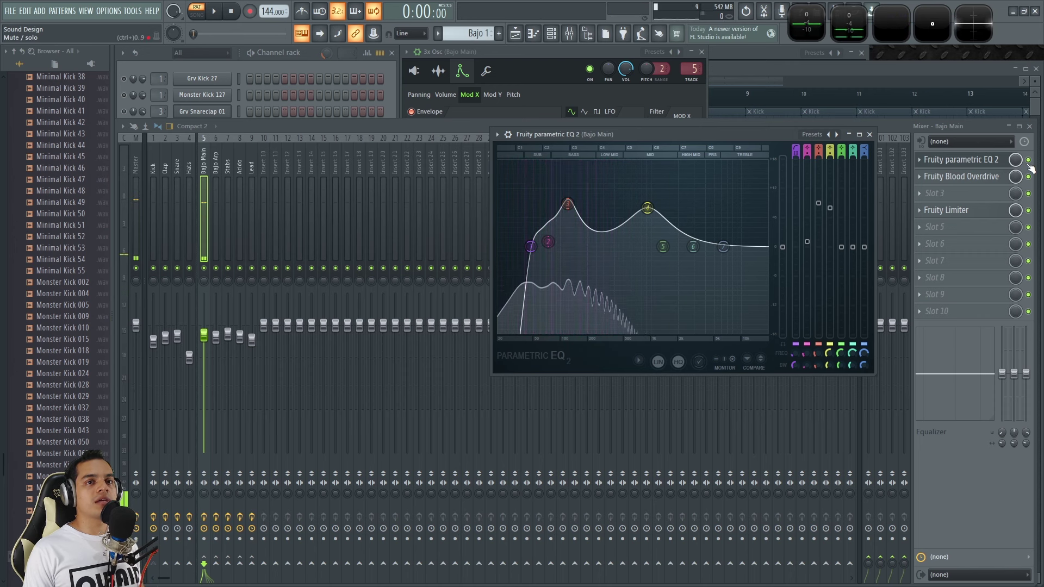
{"action": "left_click", "coordinate": [984, 180]}
{"action": "left_click", "coordinate": [984, 181]}
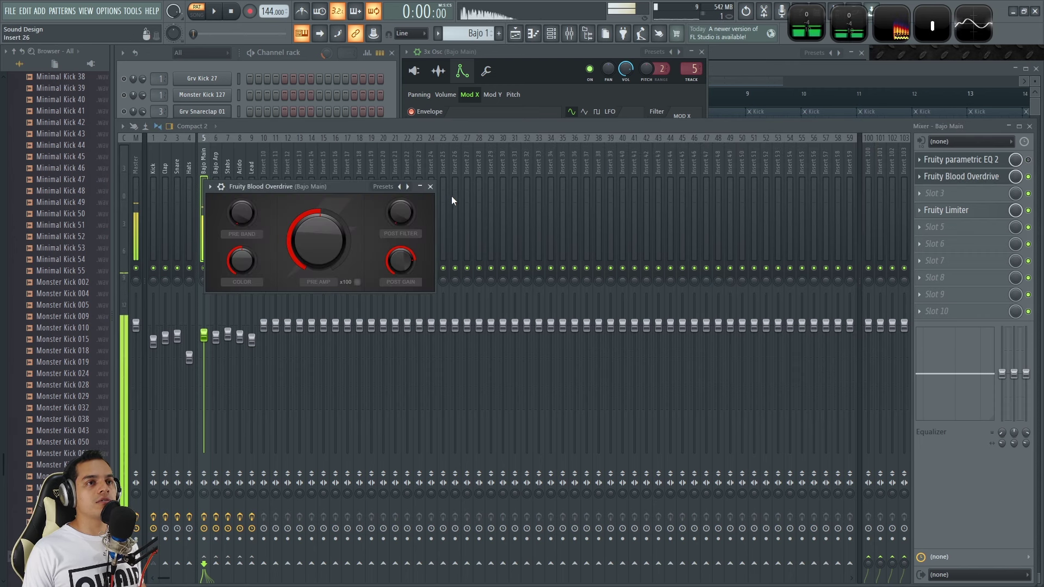
Audition the bass with the EQ, overdrive and limiter on Bajo Main bypassed, and re-enable all three effects.
{"action": "left_click", "coordinate": [1028, 161]}
{"action": "left_click", "coordinate": [1028, 160]}
{"action": "left_click", "coordinate": [1028, 177]}
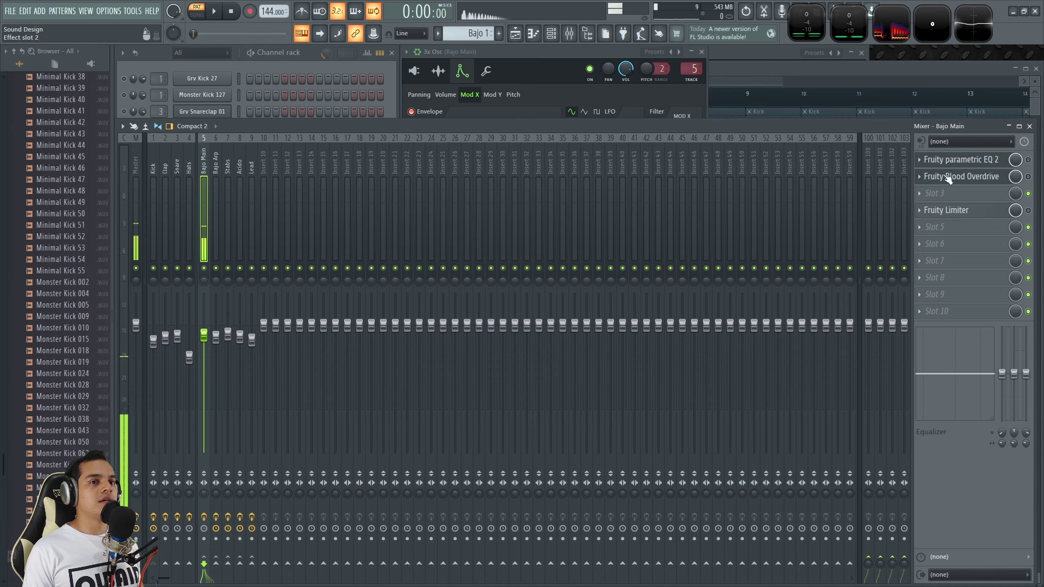
{"action": "left_click", "coordinate": [618, 83]}
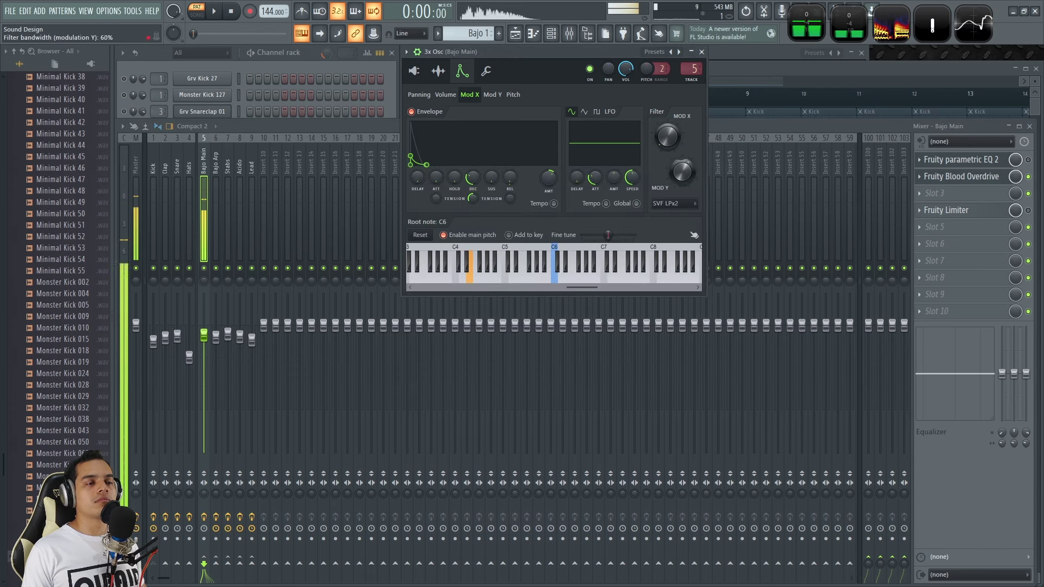
{"action": "left_click", "coordinate": [1027, 159]}
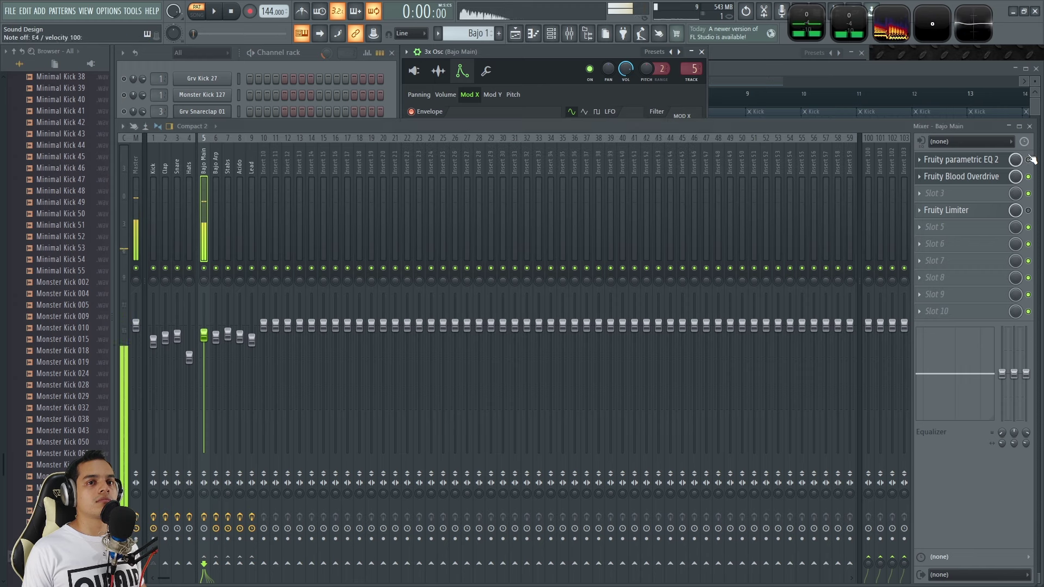
{"action": "left_click", "coordinate": [1028, 210]}
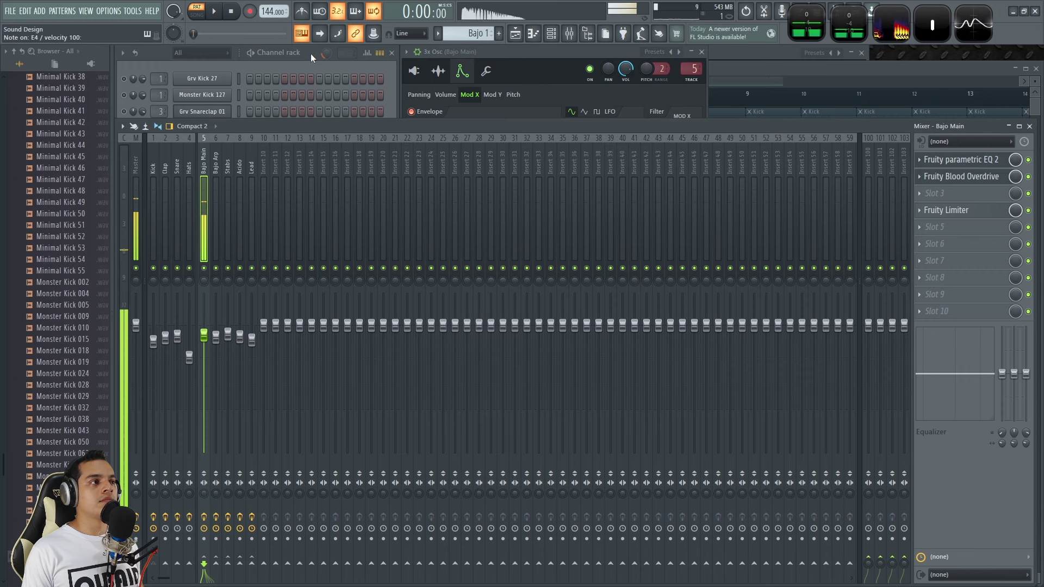
Review the 3x Osc's miscellaneous and oscillator settings and the Channel rack's main swing.
{"action": "left_click", "coordinate": [482, 74]}
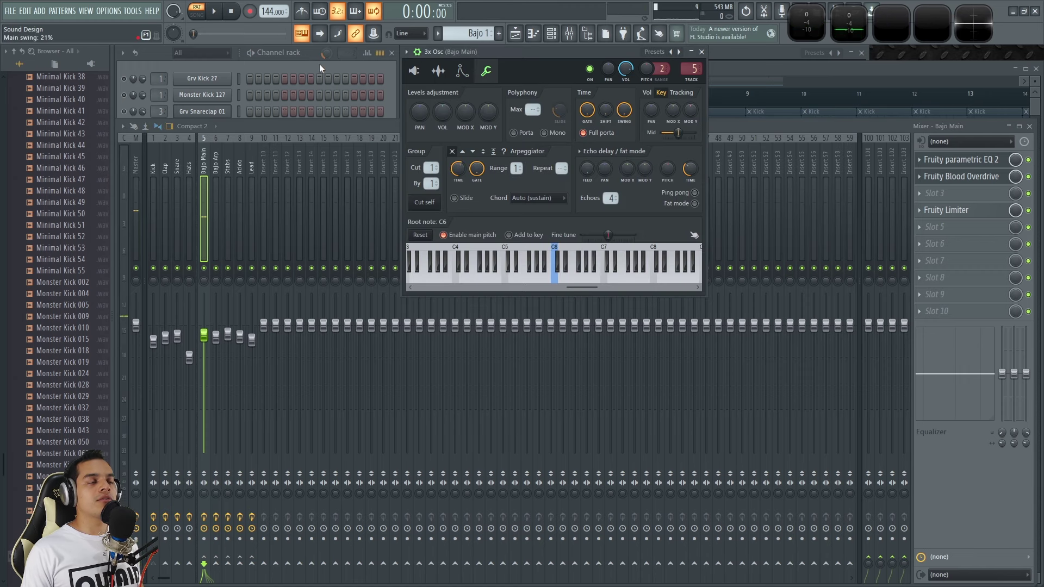
{"action": "left_click", "coordinate": [413, 71]}
{"action": "left_click", "coordinate": [311, 63]}
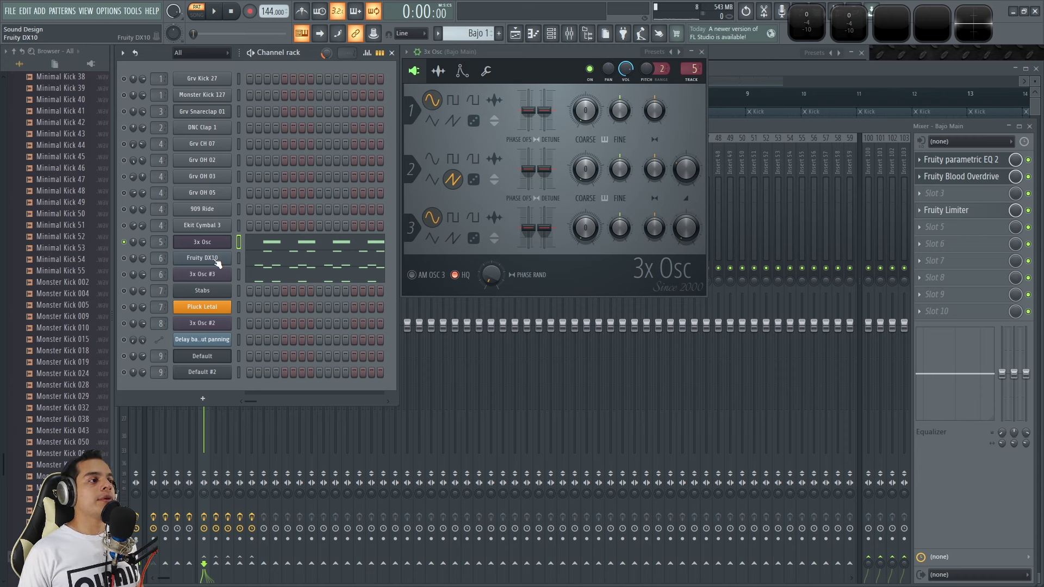
Open the Fruity DX10 channel and switch off the effects on its Bajo Arp mixer track.
{"action": "left_click", "coordinate": [205, 258]}
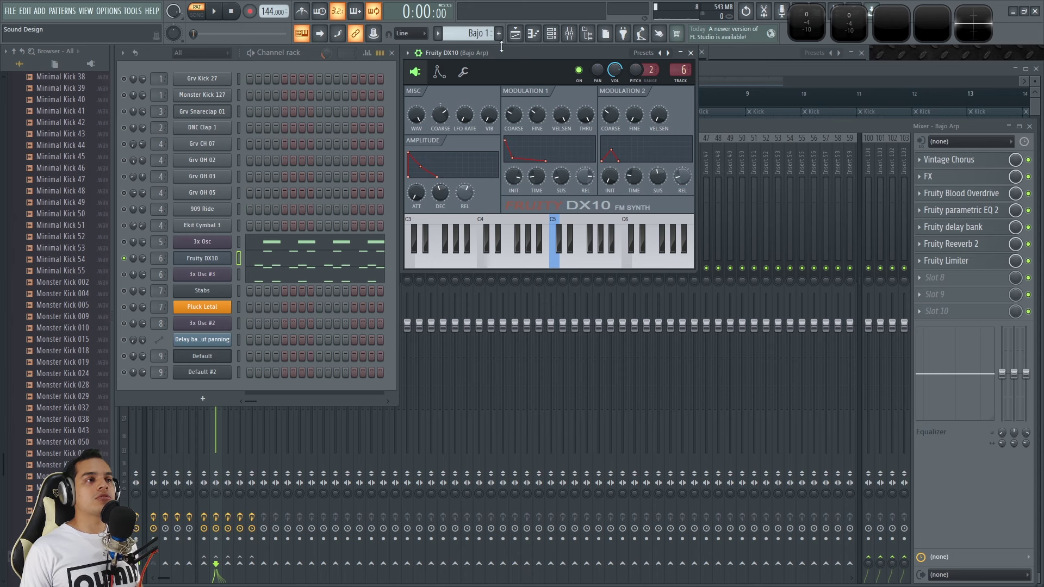
{"action": "key", "text": "c"}
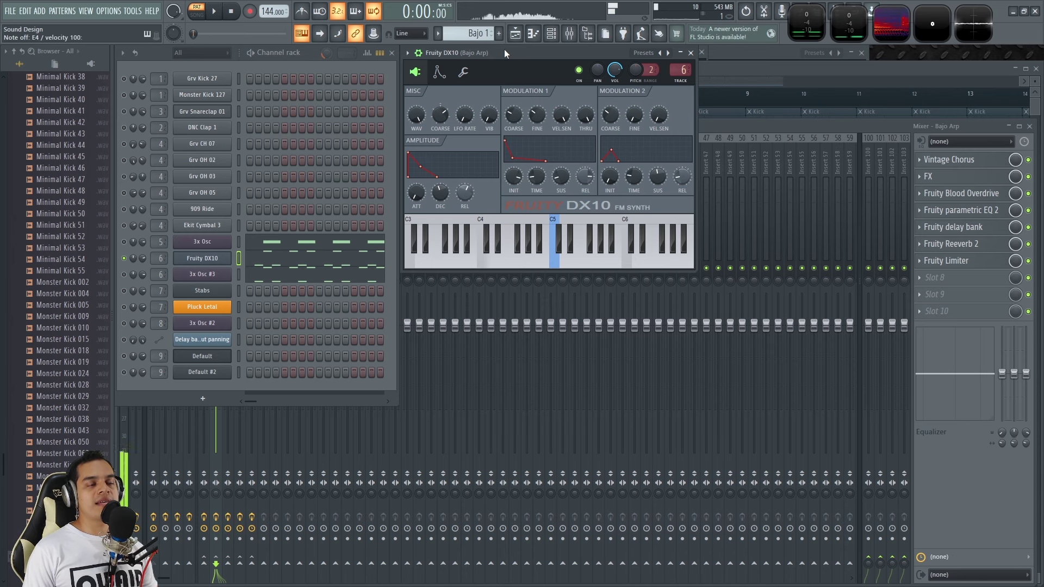
{"action": "left_click", "coordinate": [705, 126]}
{"action": "key", "text": "c"}
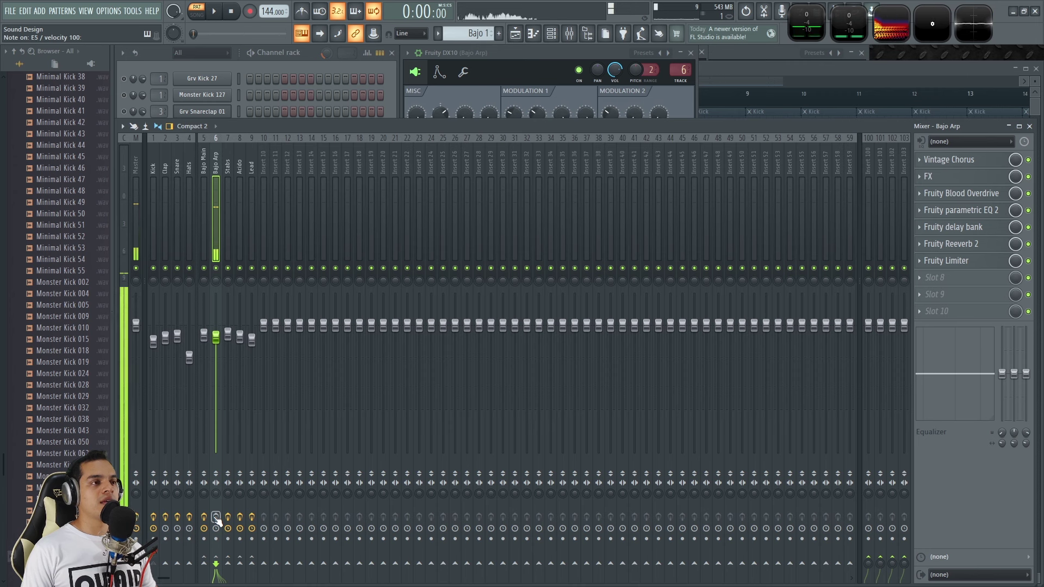
Audition the dry Fruity DX10 sound with several notes while reviewing its amplitude and modulation settings.
{"action": "left_click", "coordinate": [544, 51]}
{"action": "key", "text": "c"}
{"action": "key", "text": "c"}
{"action": "key", "text": "t"}
{"action": "key", "text": "w"}
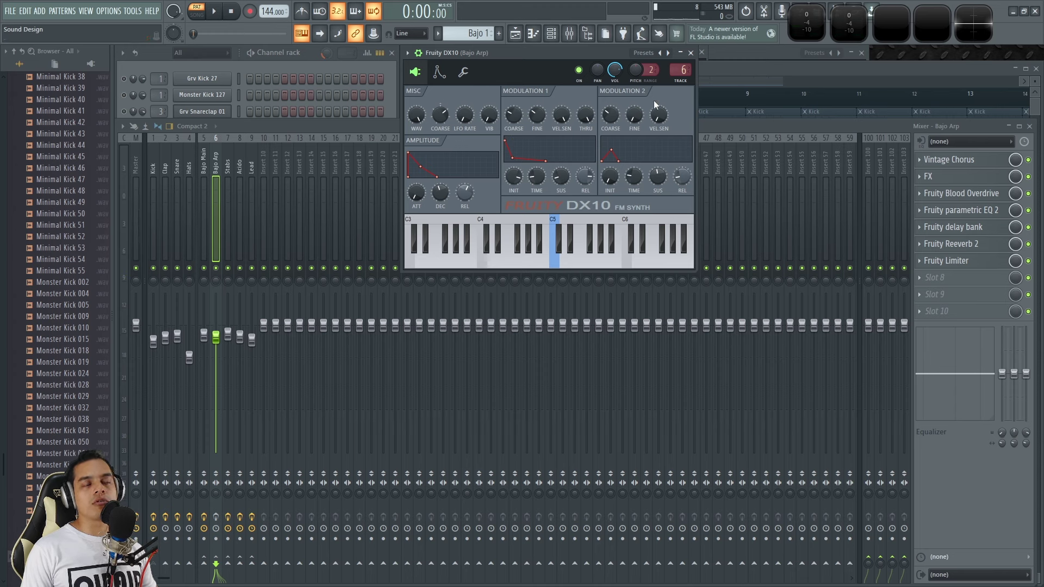
{"action": "key", "text": "c"}
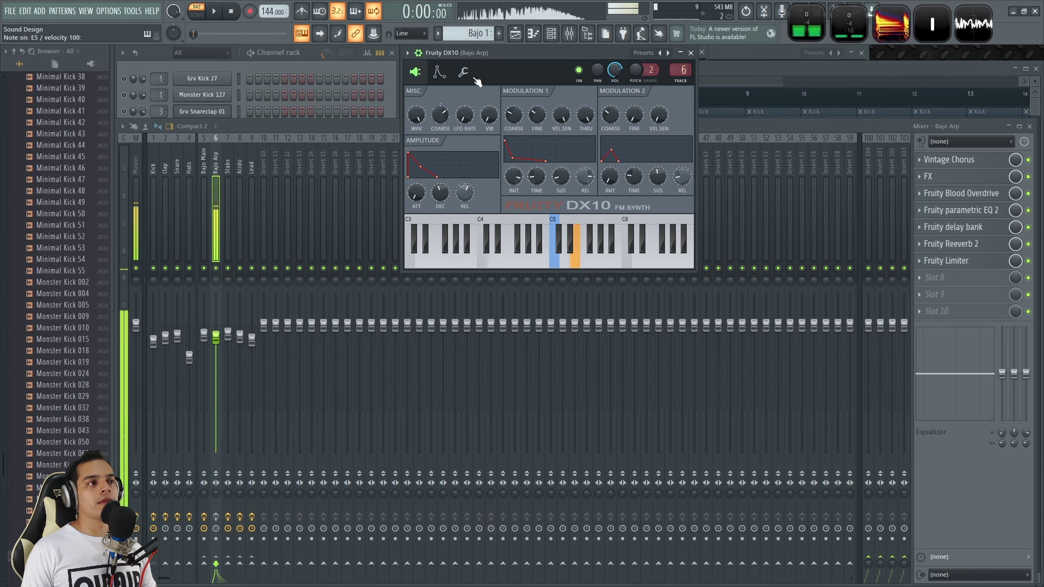
{"action": "key", "text": "t"}
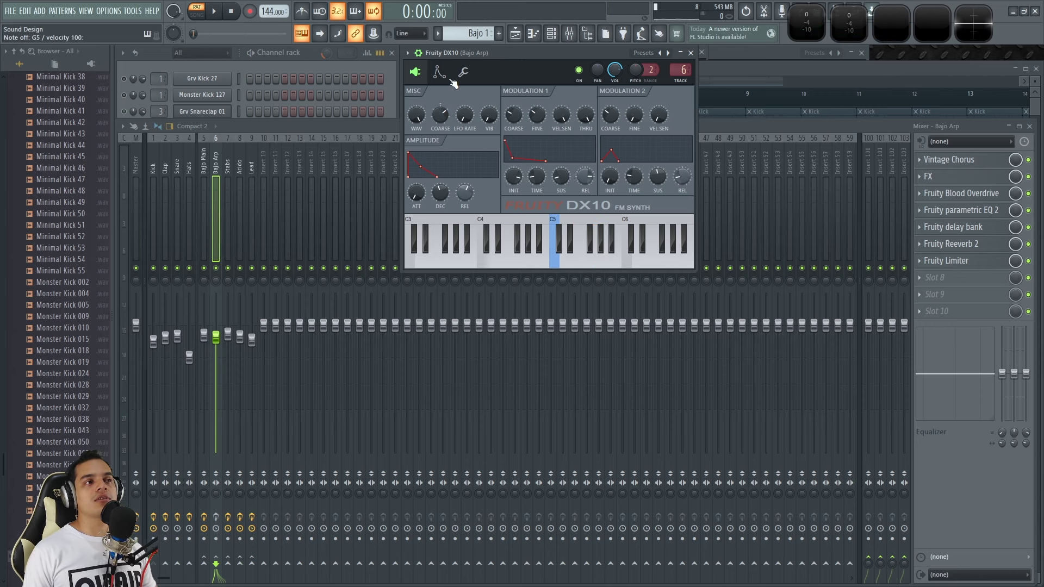
Examine the Fruity DX10 volume and Mod X envelopes and its SVF LP filter while playing a note.
{"action": "left_click", "coordinate": [440, 72]}
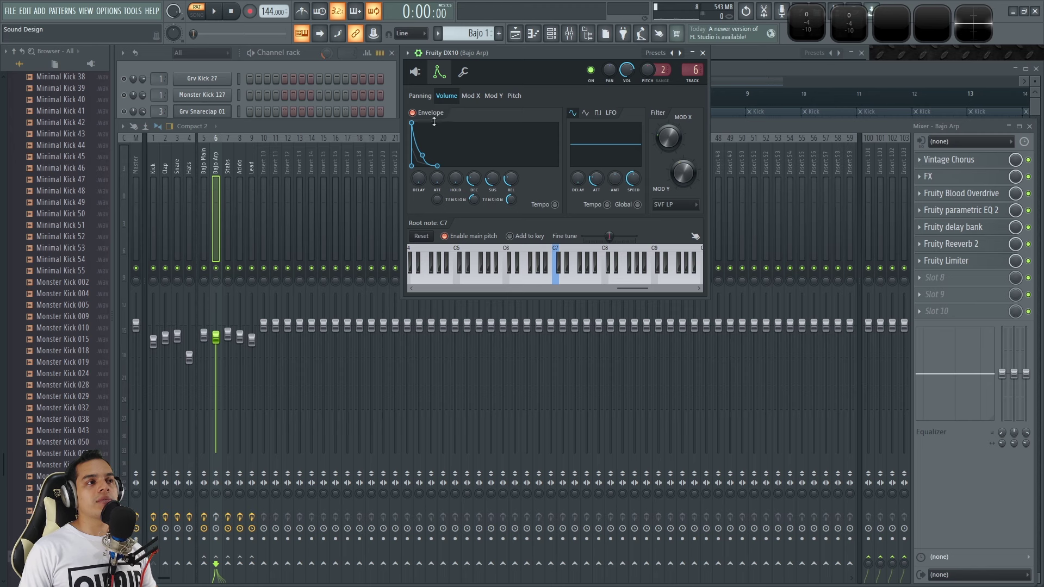
{"action": "left_click", "coordinate": [470, 95]}
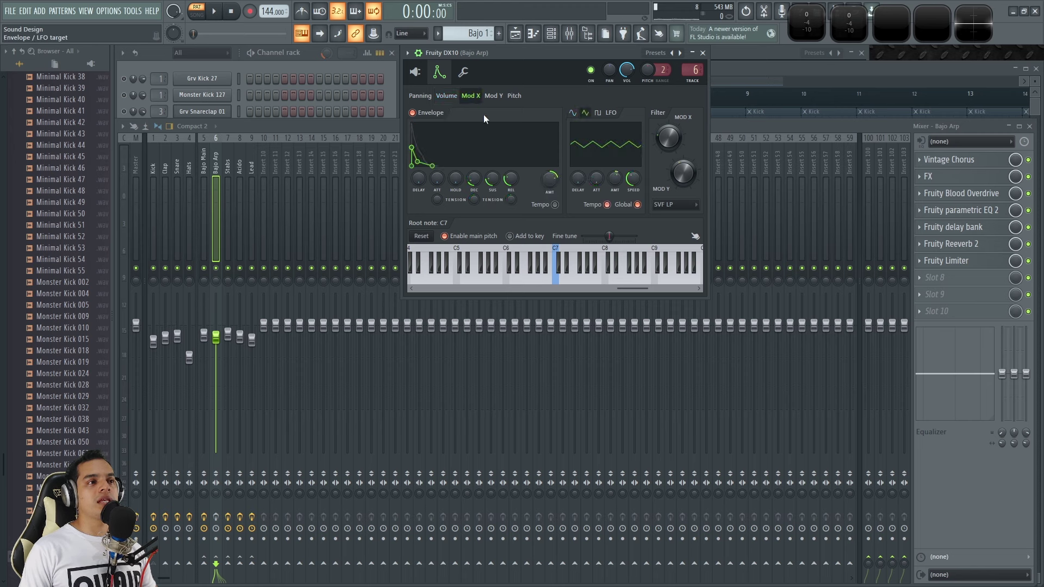
{"action": "key", "text": "c"}
{"action": "left_click_drag", "start_coordinate": [677, 153], "coordinate": [678, 154]}
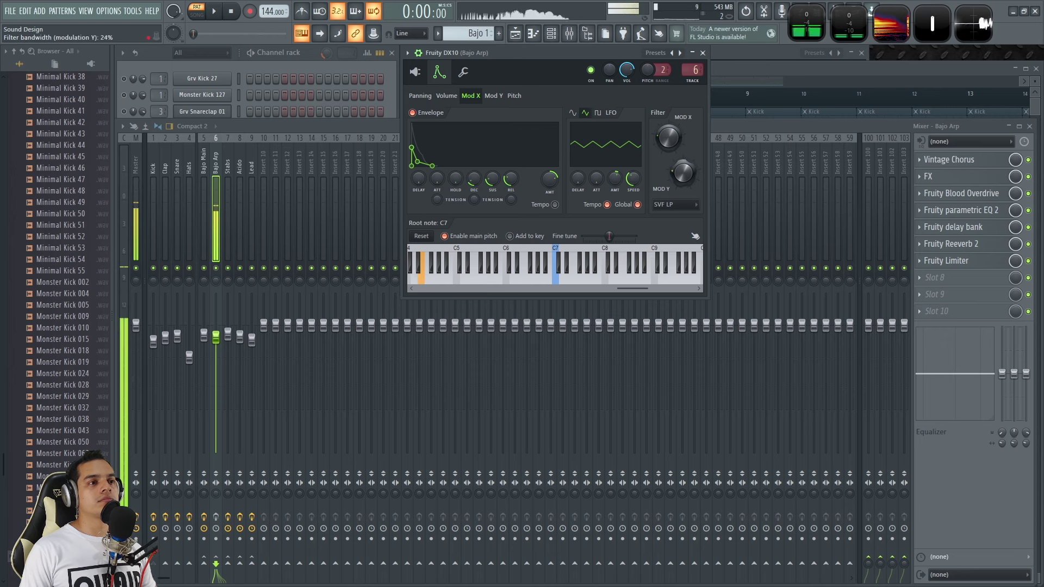
{"action": "left_click", "coordinate": [443, 96]}
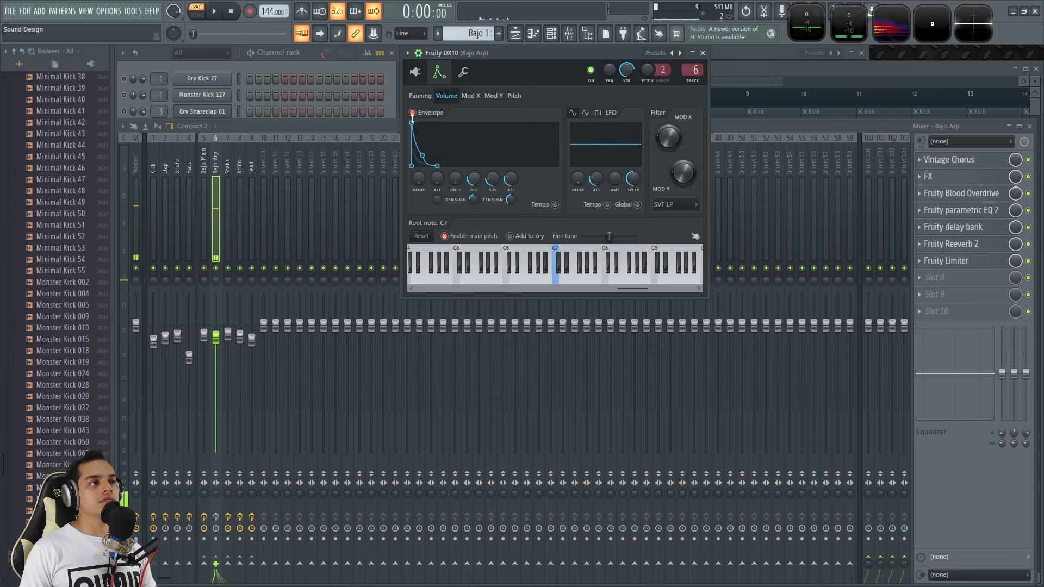
Play the Bajo 1 pattern with Fruity DX10's main controls in view and close the synth.
{"action": "left_click", "coordinate": [417, 71]}
{"action": "key", "text": "space"}
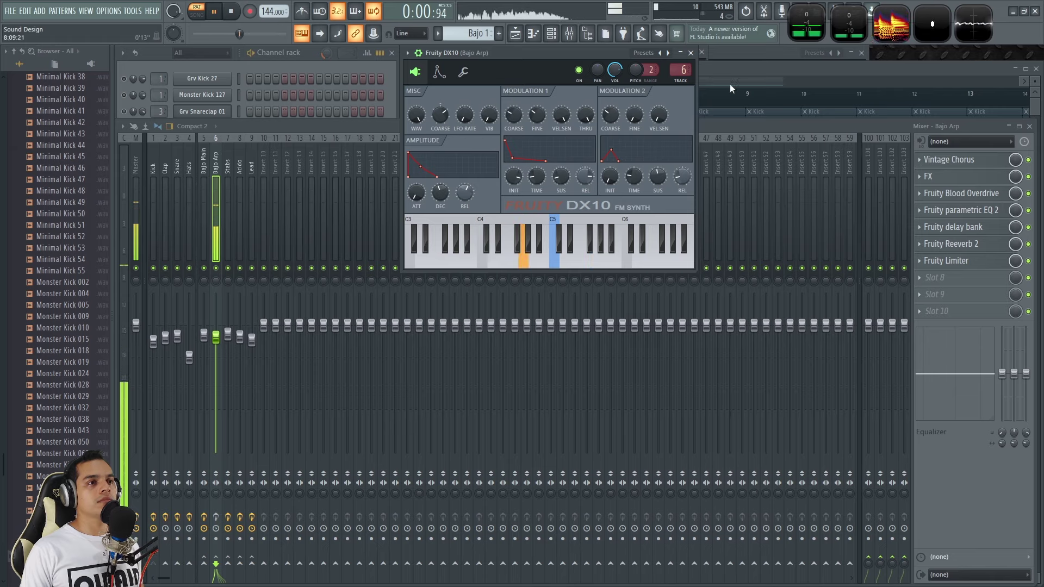
{"action": "key", "text": "space"}
{"action": "left_click", "coordinate": [690, 53]}
Review the Fruity DX10 notes in the piano roll during playback and return to the Channel rack.
{"action": "left_click", "coordinate": [308, 69]}
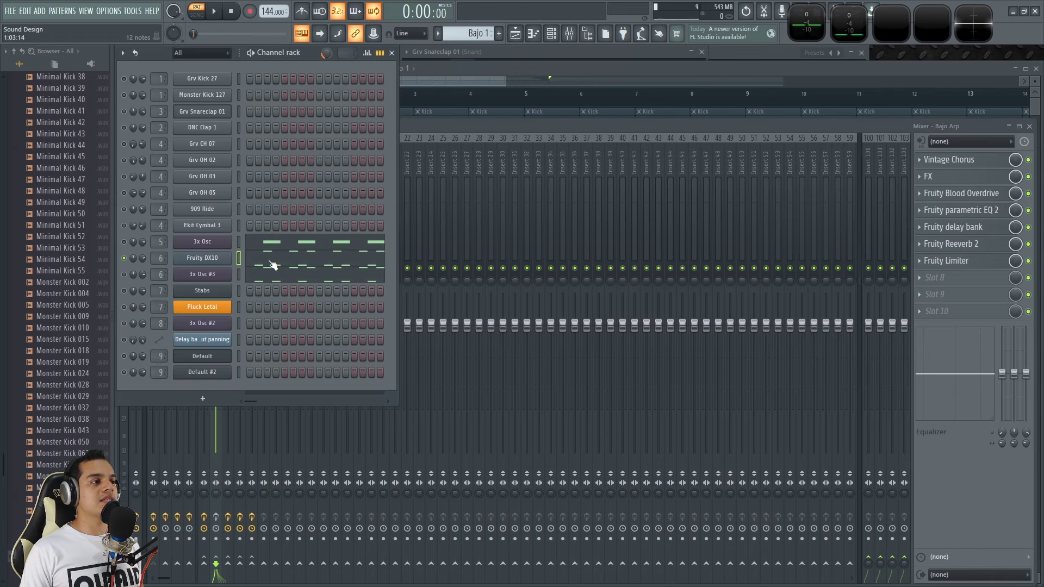
{"action": "left_click", "coordinate": [273, 265]}
{"action": "scroll", "coordinate": [248, 224], "scroll_direction": "up", "scroll_amount": 2}
{"action": "key", "text": "space"}
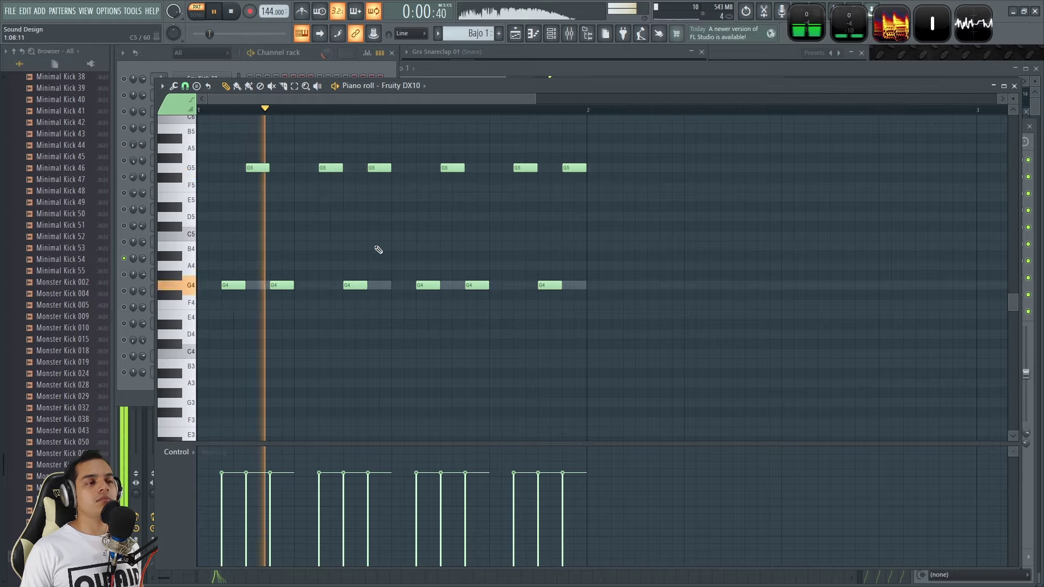
{"action": "key", "text": "F7"}
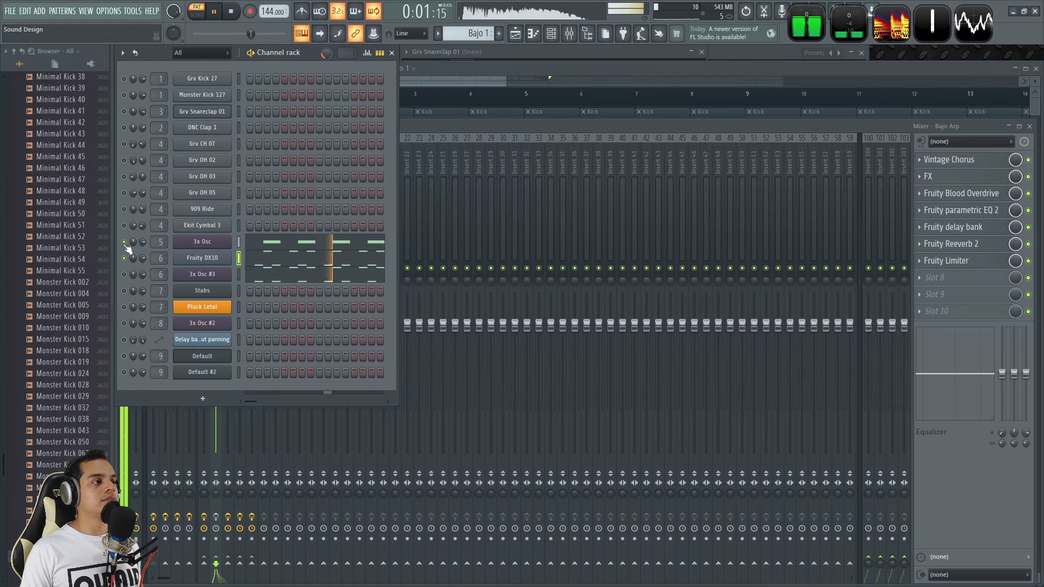
Listen to 3x Osc #3 on its own and review its oscillator shapes, volume envelope and Mod X envelope.
{"action": "key", "text": "space"}
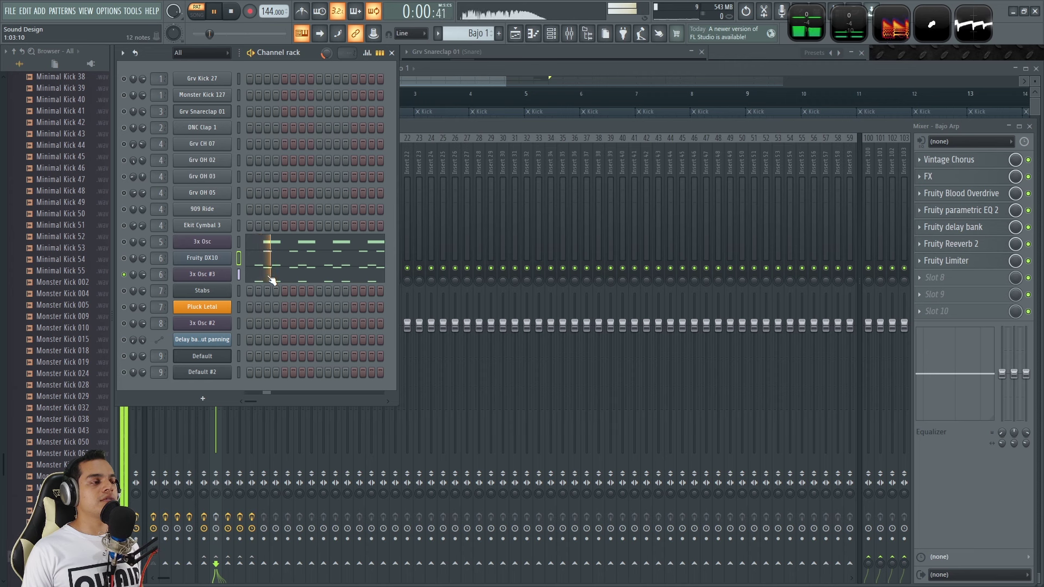
{"action": "left_click", "coordinate": [224, 278]}
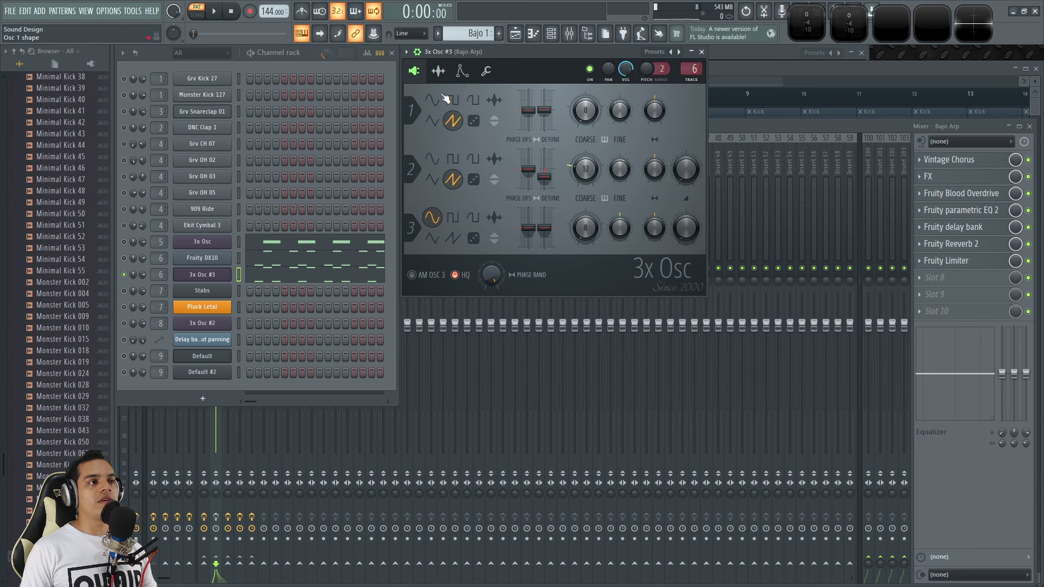
{"action": "left_click", "coordinate": [463, 74]}
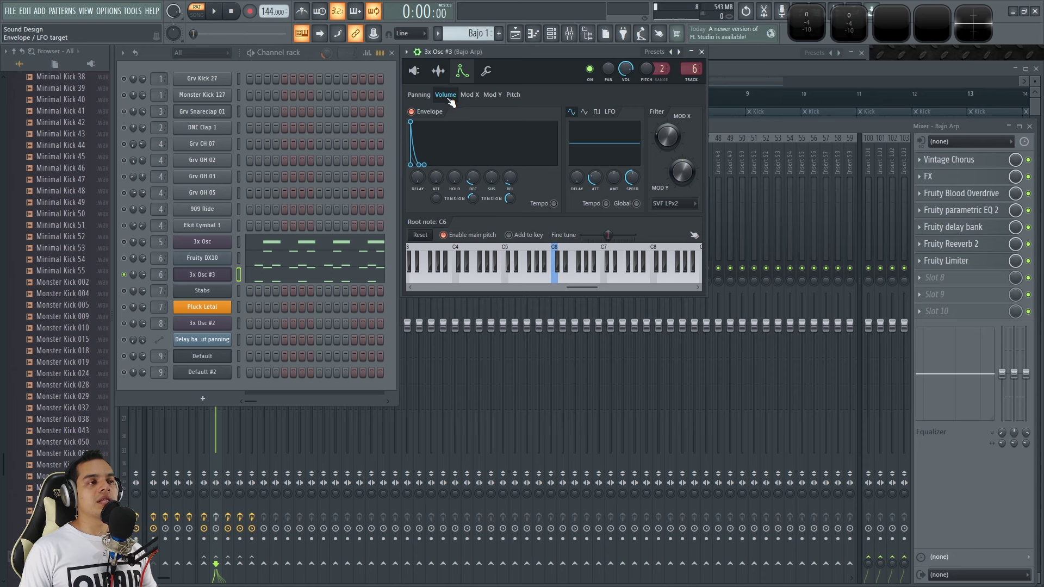
{"action": "left_click", "coordinate": [468, 95]}
Play repeated notes on 3x Osc #3 while trying out the Mod Y bandwidth of its SVF LPx2 filter.
{"action": "key", "text": "c"}
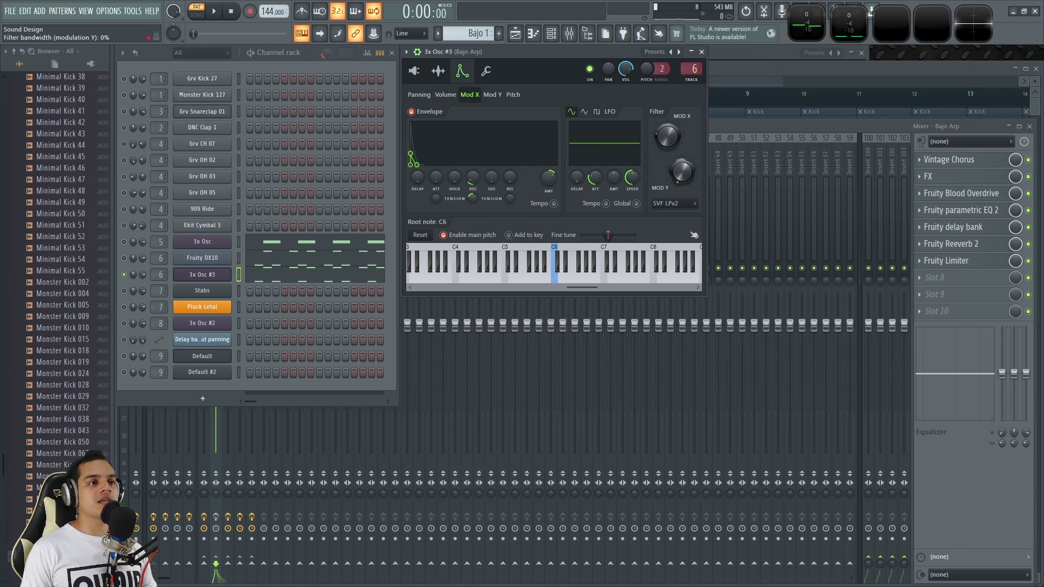
{"action": "key", "text": "c"}
{"action": "key", "text": "c"}
{"action": "key", "text": "c"}
{"action": "left_click_drag", "start_coordinate": [682, 172], "coordinate": [682, 130]}
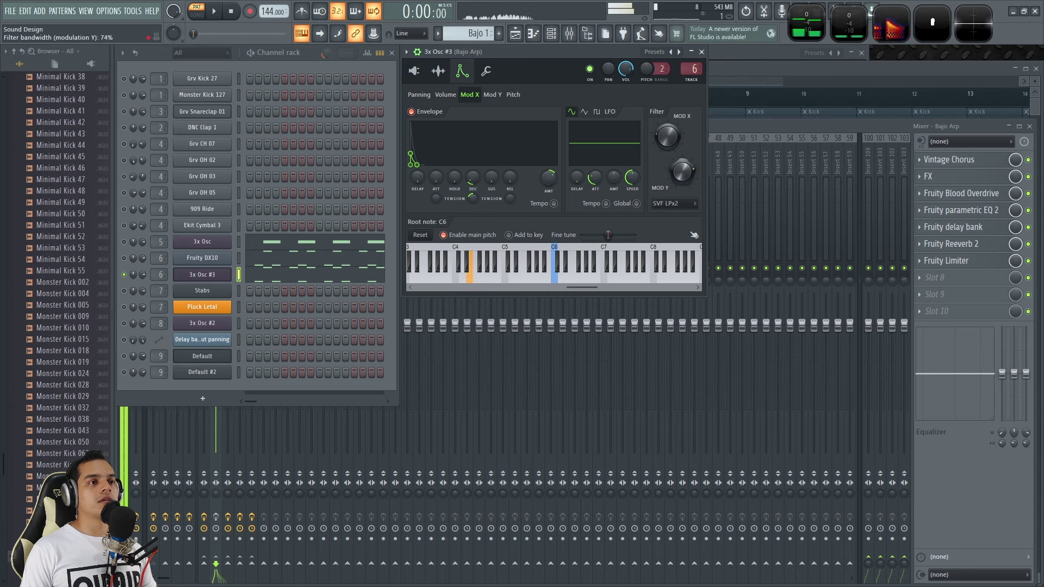
Play Fruity DX10 together with 3x Osc #3, first dry and again with the Bajo Arp effects re-enabled.
{"action": "key", "text": "space"}
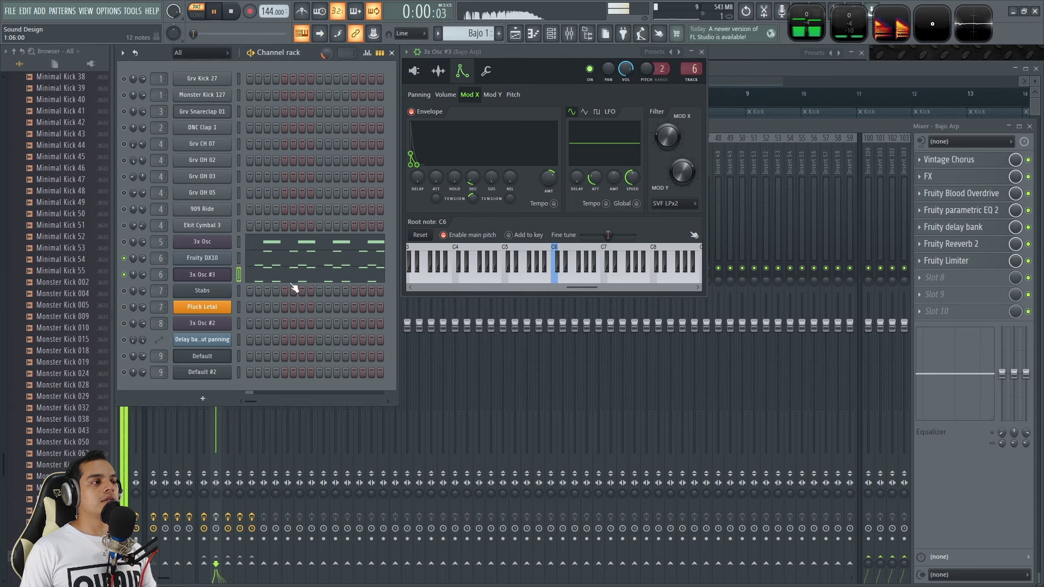
{"action": "key", "text": "space"}
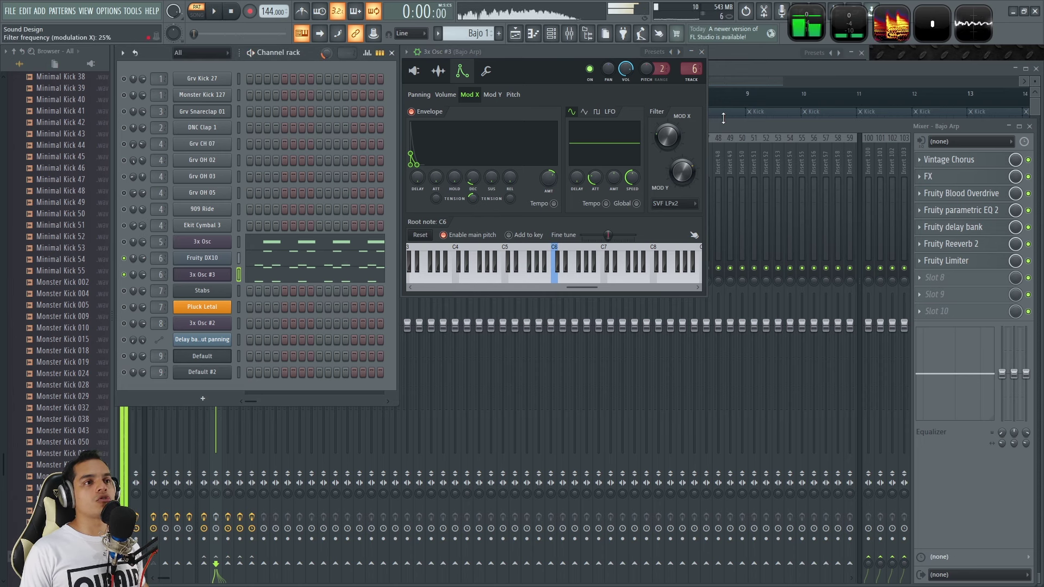
{"action": "left_click", "coordinate": [721, 117]}
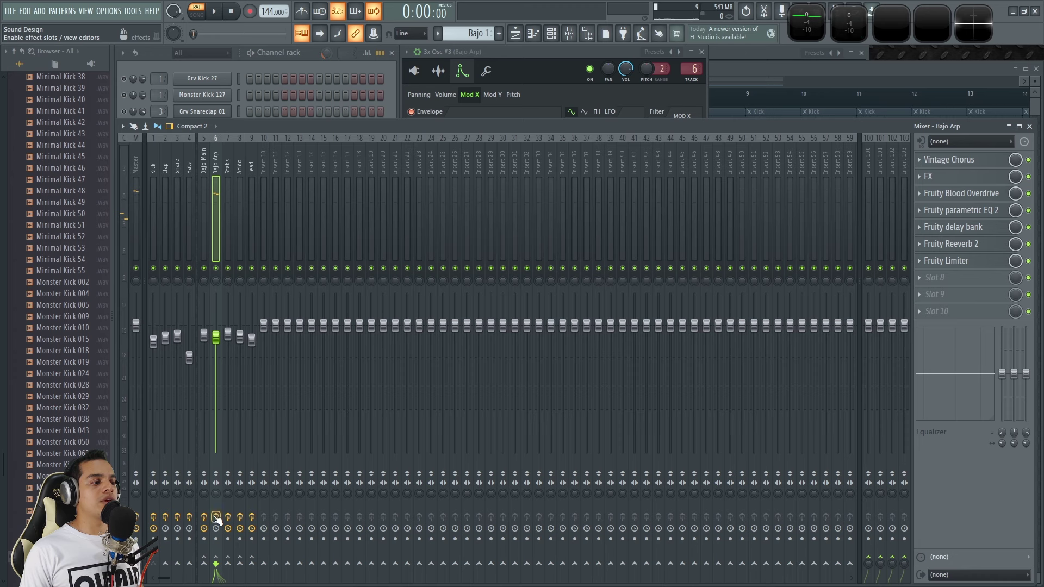
{"action": "key", "text": "space"}
Examine the Lo-Fi Effector in the Bajo Arp FX slot and compare playback with it bypassed and re-enabled.
{"action": "left_click", "coordinate": [978, 179]}
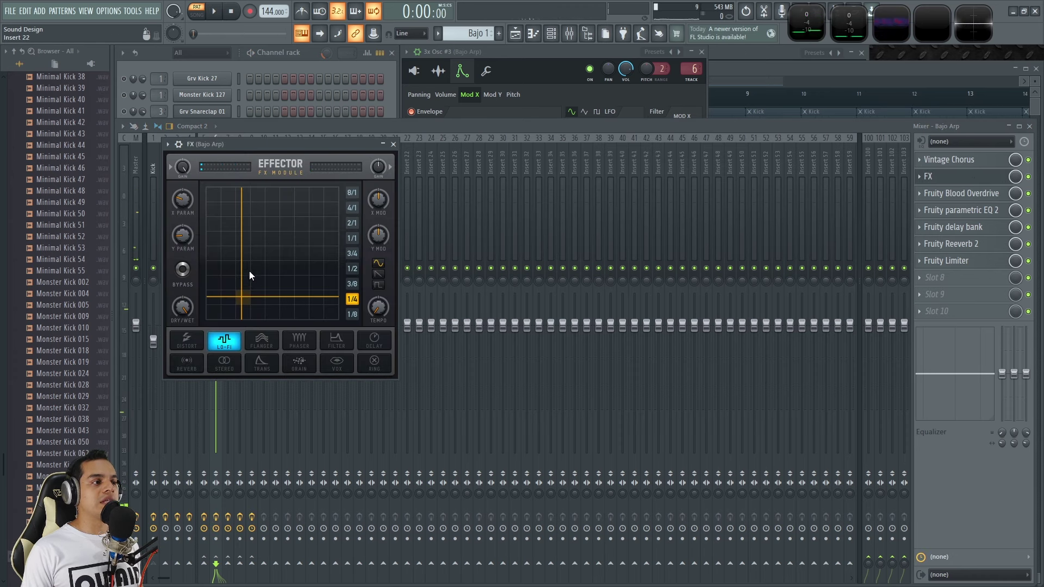
{"action": "left_click", "coordinate": [1028, 177]}
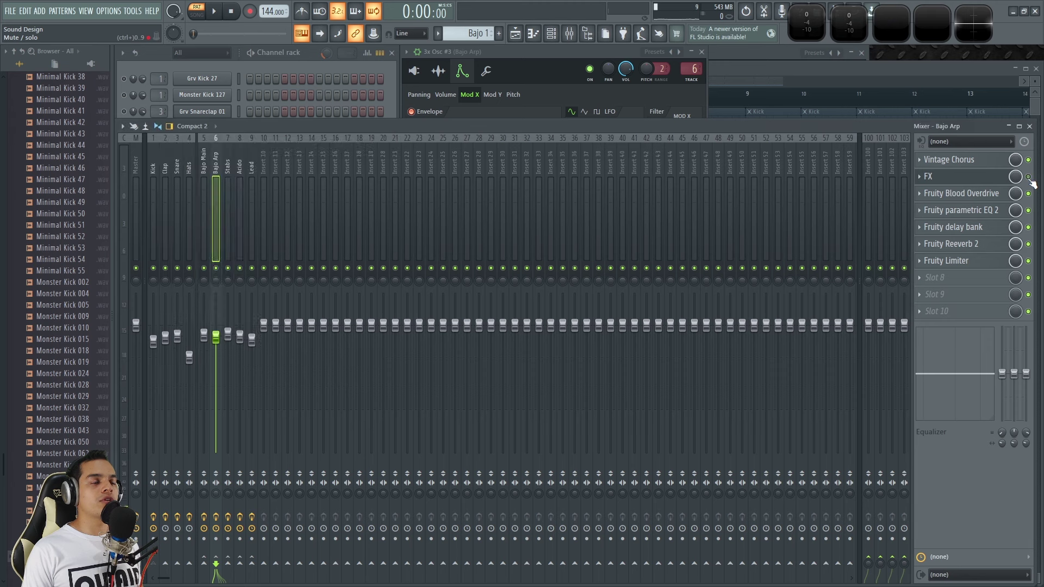
{"action": "key", "text": "space"}
{"action": "left_click", "coordinate": [1028, 178]}
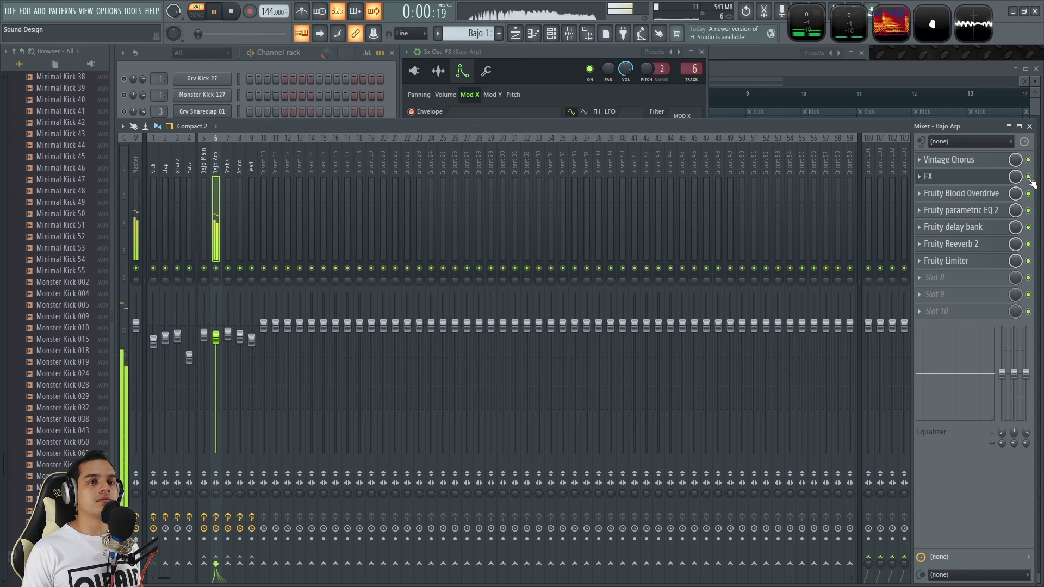
{"action": "key", "text": "space"}
Review the Fruity Blood Overdrive settings and the Fruity parametric EQ 2 curve on the Bajo Arp track.
{"action": "left_click", "coordinate": [970, 194]}
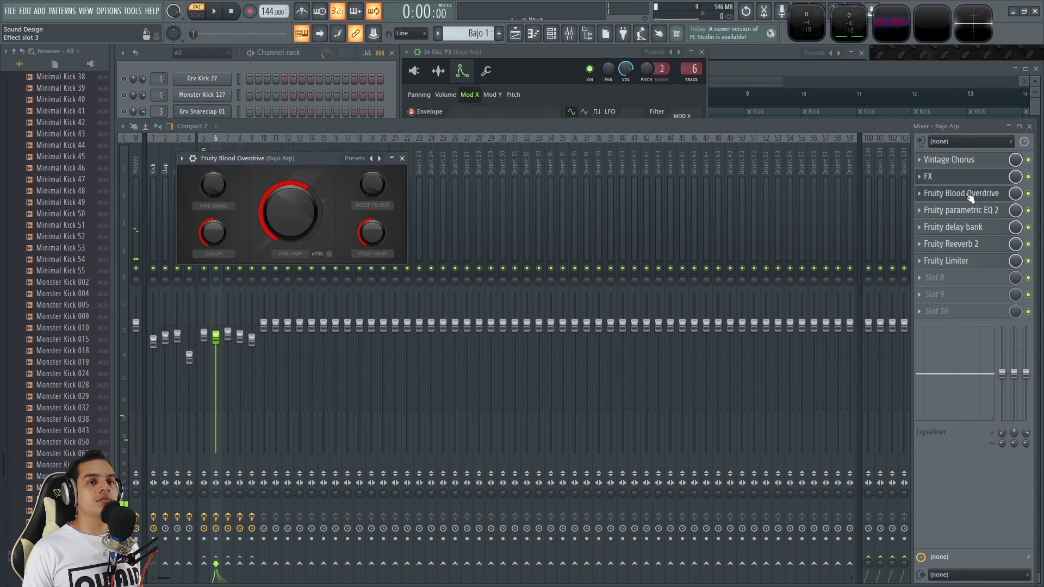
{"action": "left_click", "coordinate": [970, 197]}
{"action": "left_click", "coordinate": [994, 212]}
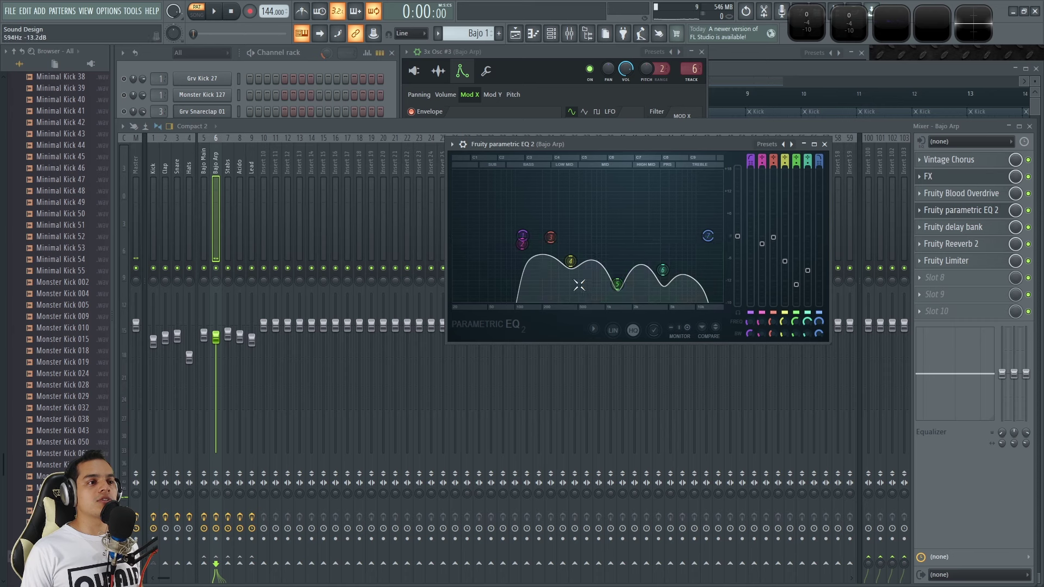
{"action": "left_click_drag", "start_coordinate": [612, 143], "coordinate": [548, 135]}
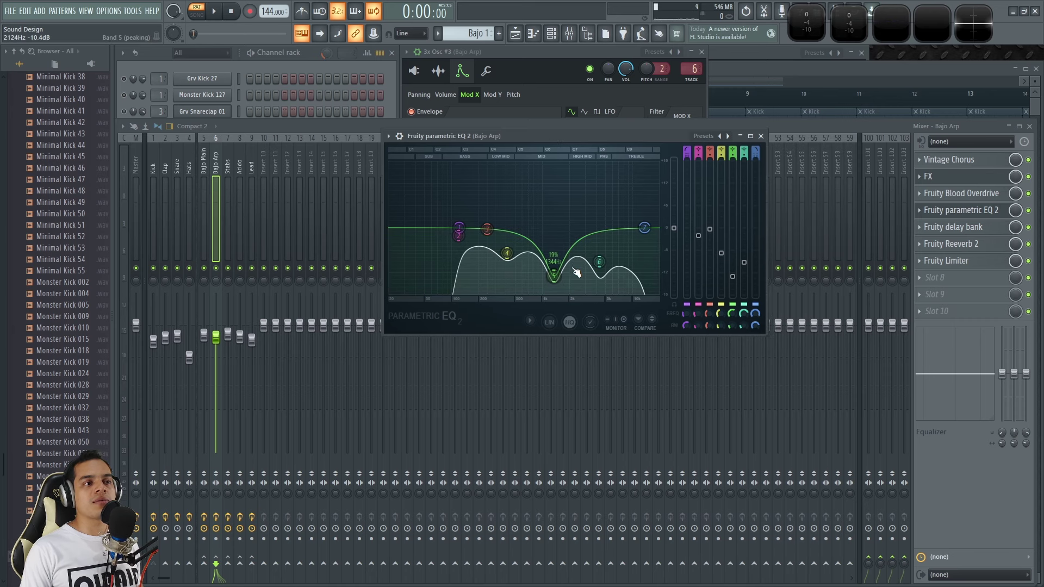
{"action": "left_click", "coordinate": [764, 136]}
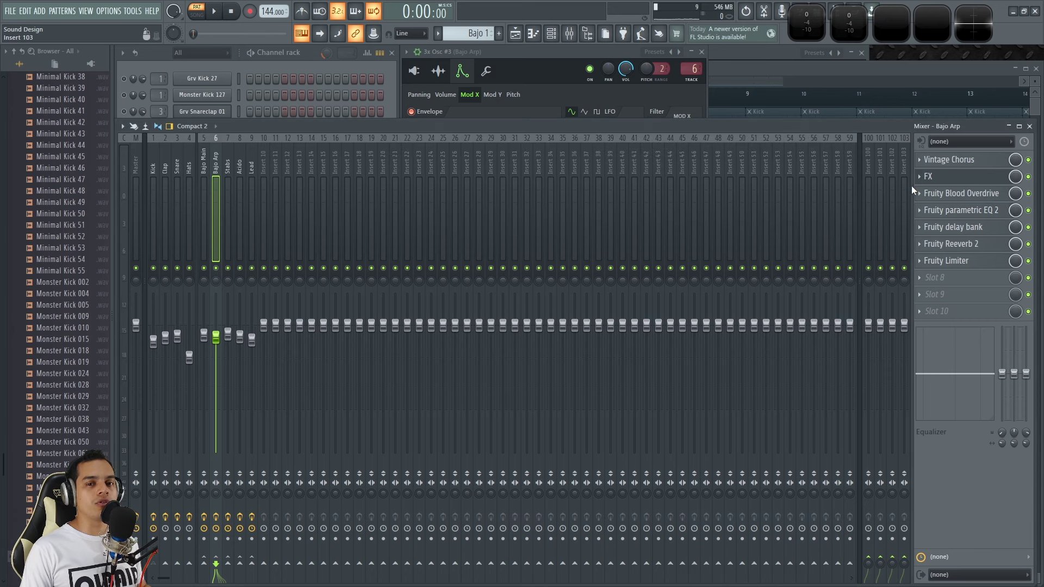
Examine the Fruity delay bank on Bajo Arp while playing notes, and close it.
{"action": "left_click", "coordinate": [983, 233]}
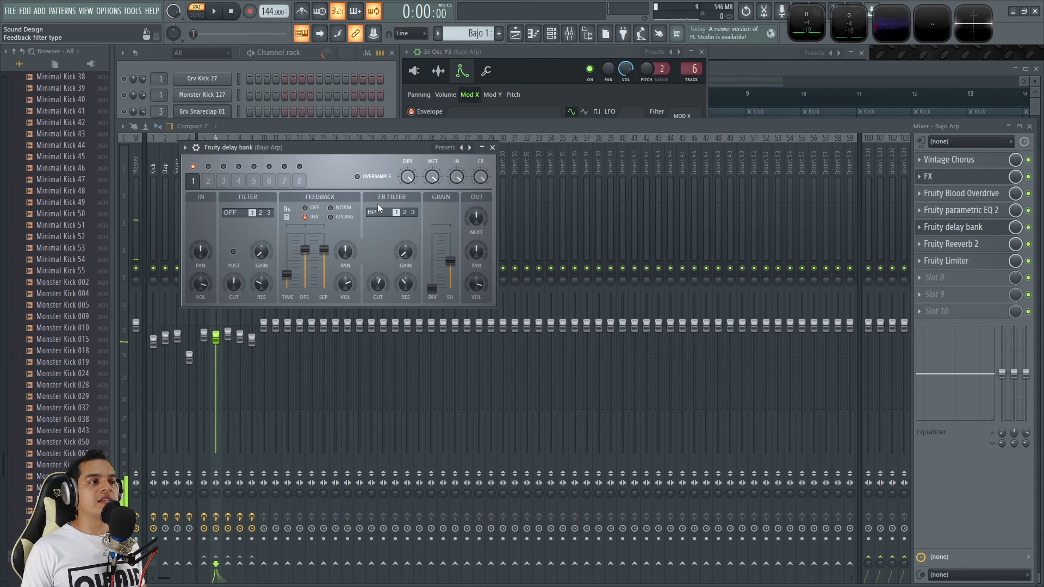
{"action": "key", "text": "w"}
{"action": "key", "text": "w"}
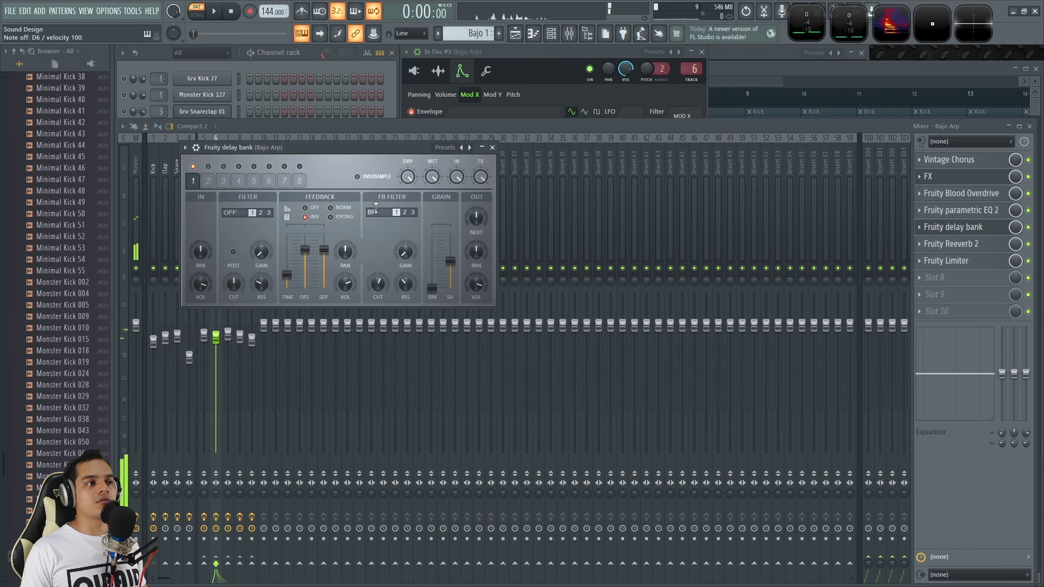
{"action": "left_click", "coordinate": [492, 147]}
Check the Bajo Arp Fruity Limiter's sidechain compression by playing the basses with 3x Osc and Grv Kick 27 unmuted.
{"action": "left_click", "coordinate": [946, 260]}
{"action": "key", "text": "space"}
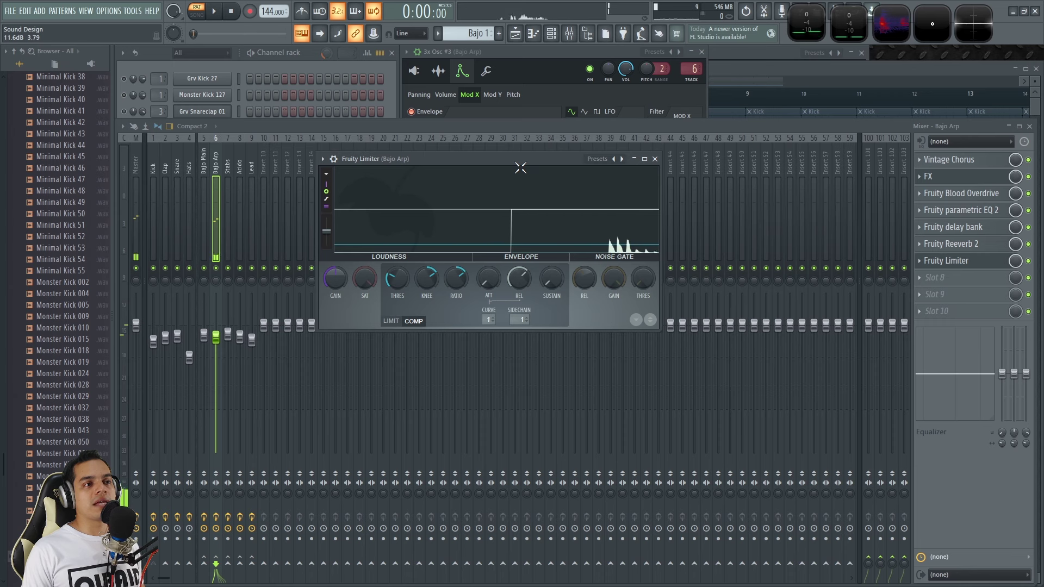
{"action": "left_click", "coordinate": [314, 57]}
{"action": "left_click", "coordinate": [124, 241]}
{"action": "left_click", "coordinate": [124, 79]}
{"action": "left_click", "coordinate": [238, 78]}
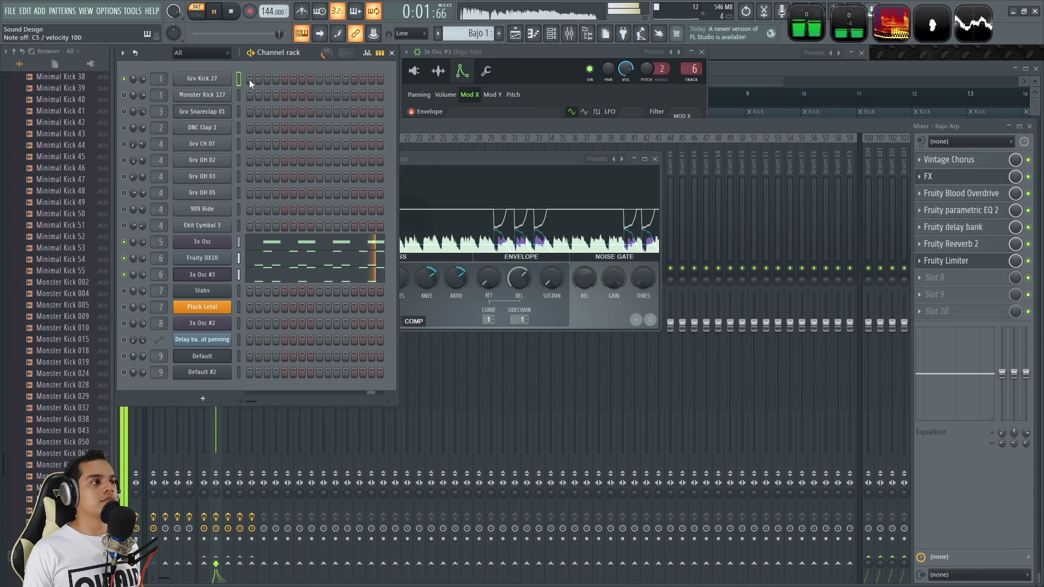
{"action": "key", "text": "space"}
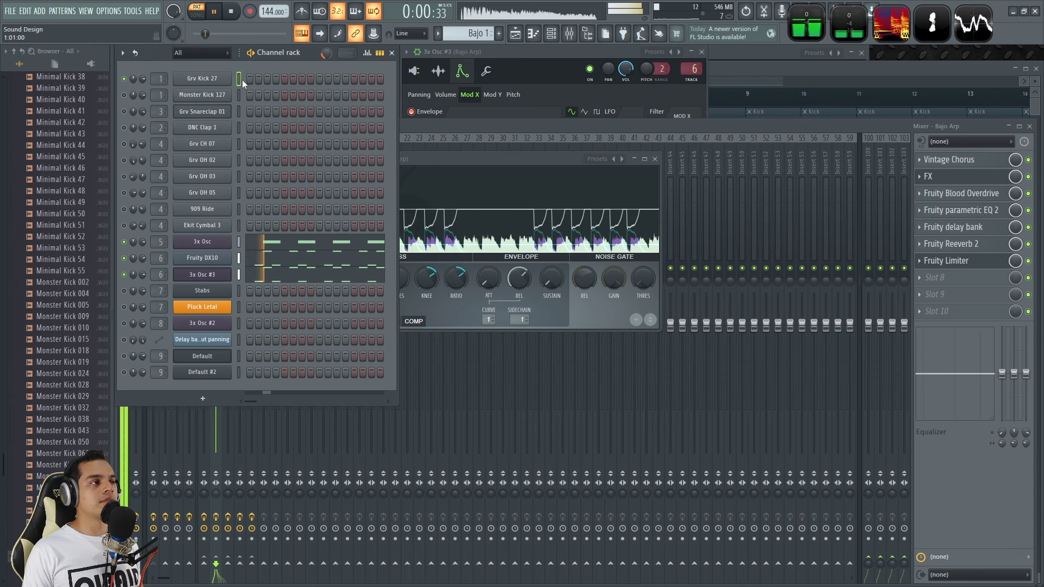
Bring the playlist forward and switch to the Stabs pattern.
{"action": "left_click", "coordinate": [697, 124]}
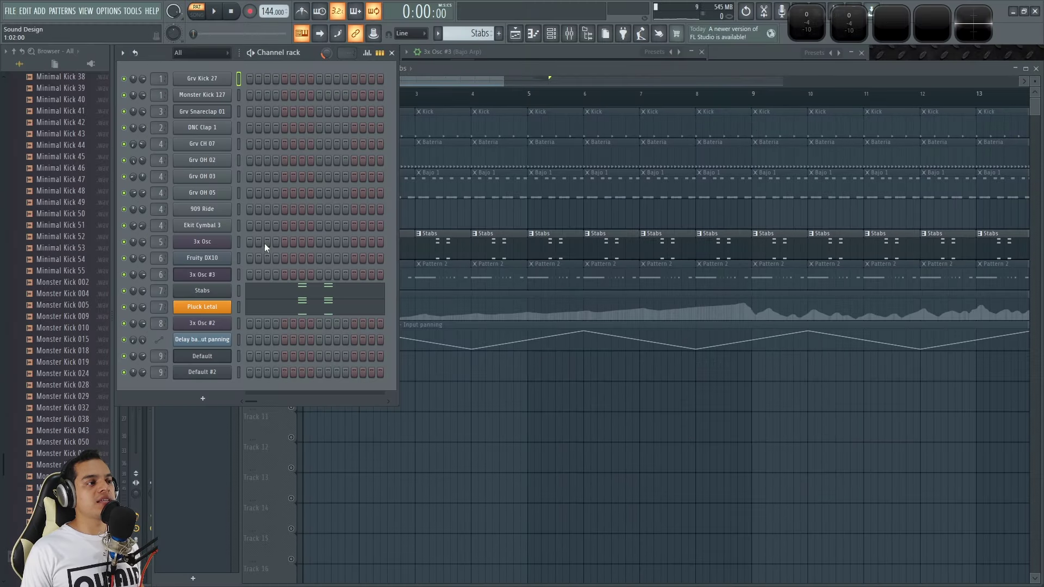
Play the Stabs pattern and bring up the Stabs channel's Sytrus window beside the Channel rack.
{"action": "key", "text": "space"}
{"action": "key", "text": "space"}
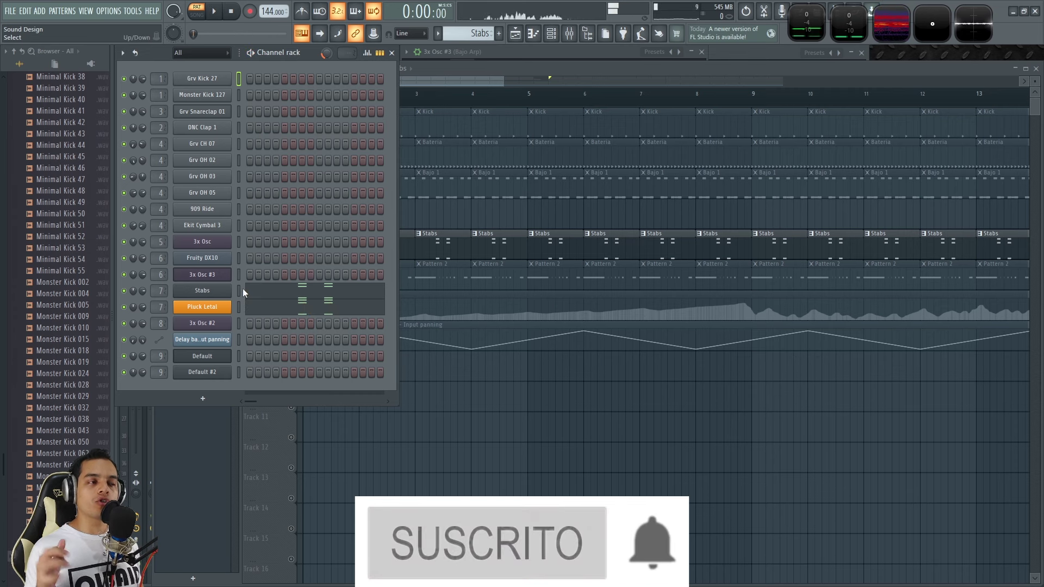
{"action": "left_click", "coordinate": [194, 292]}
{"action": "mouse_move", "coordinate": [516, 53]}
{"action": "left_mouse_down"}
{"action": "mouse_move", "coordinate": [518, 63]}
{"action": "mouse_move", "coordinate": [511, 50]}
{"action": "left_mouse_up"}
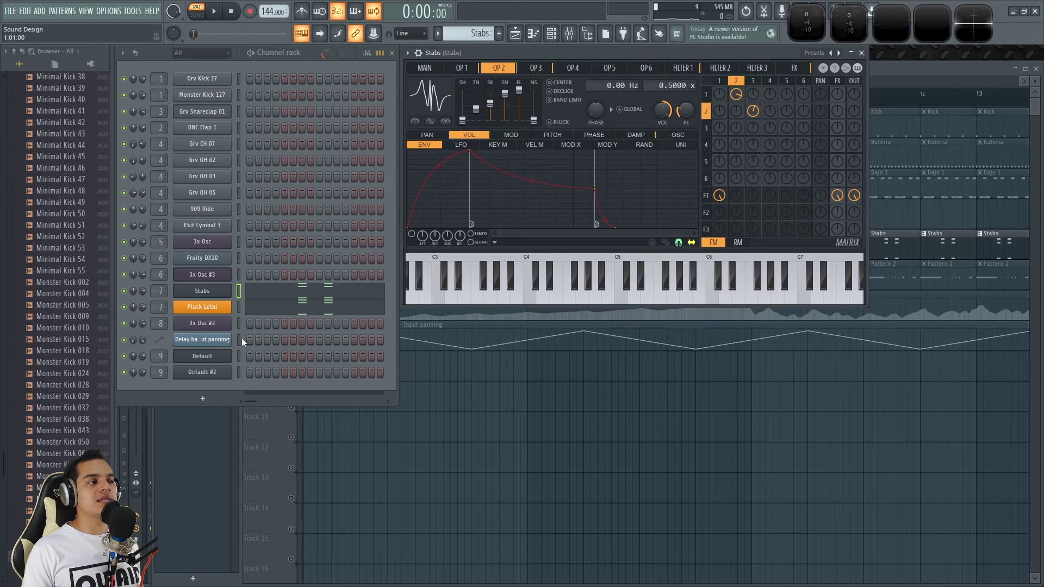
Route the Stabs channel to the Master and listen to its dry sound with Pluck Letal muted.
{"action": "left_click_drag", "start_coordinate": [157, 289], "coordinate": [157, 304]}
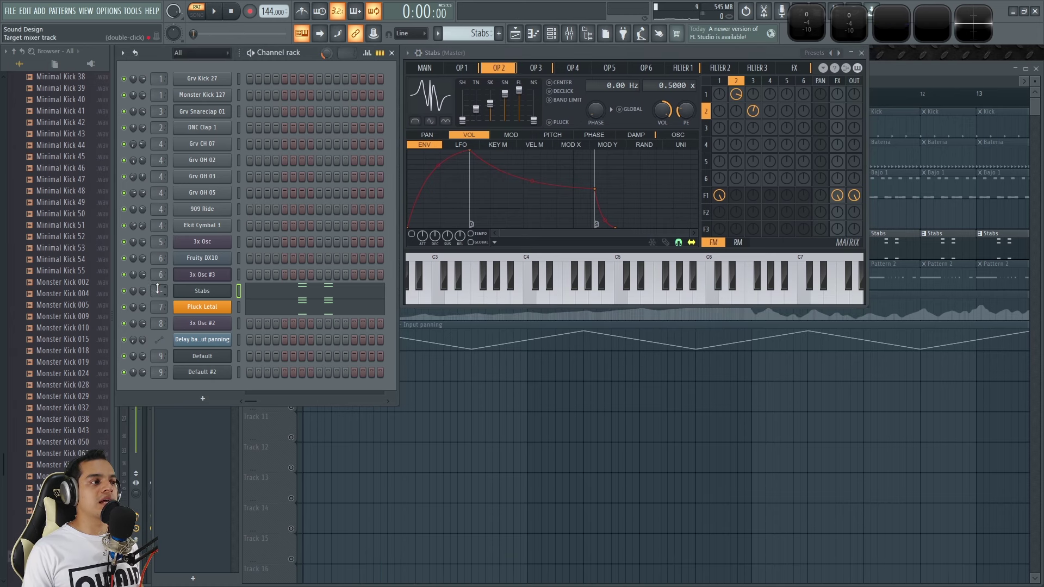
{"action": "key", "text": "space"}
{"action": "left_click", "coordinate": [124, 308]}
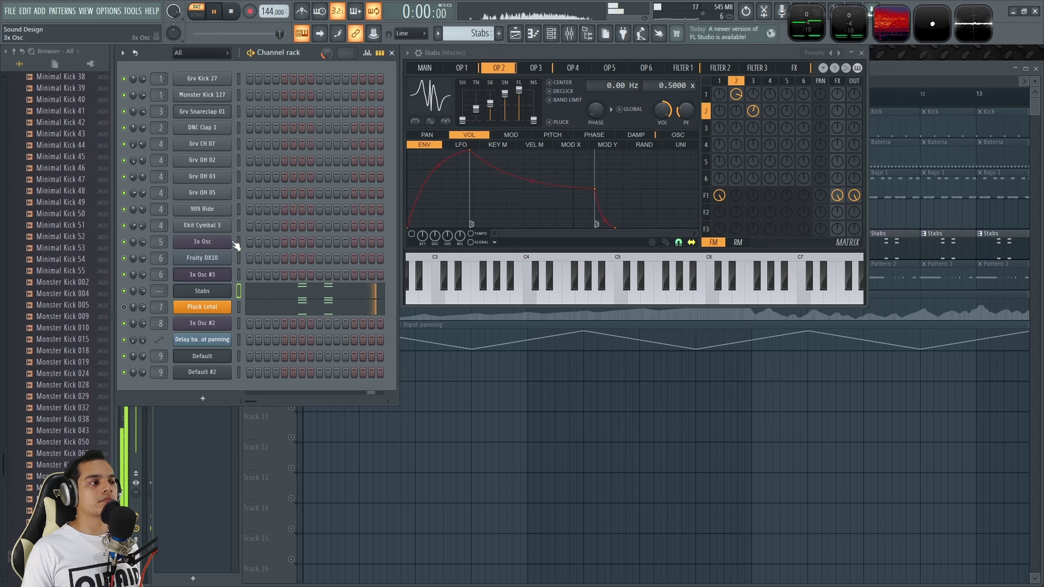
{"action": "key", "text": "space"}
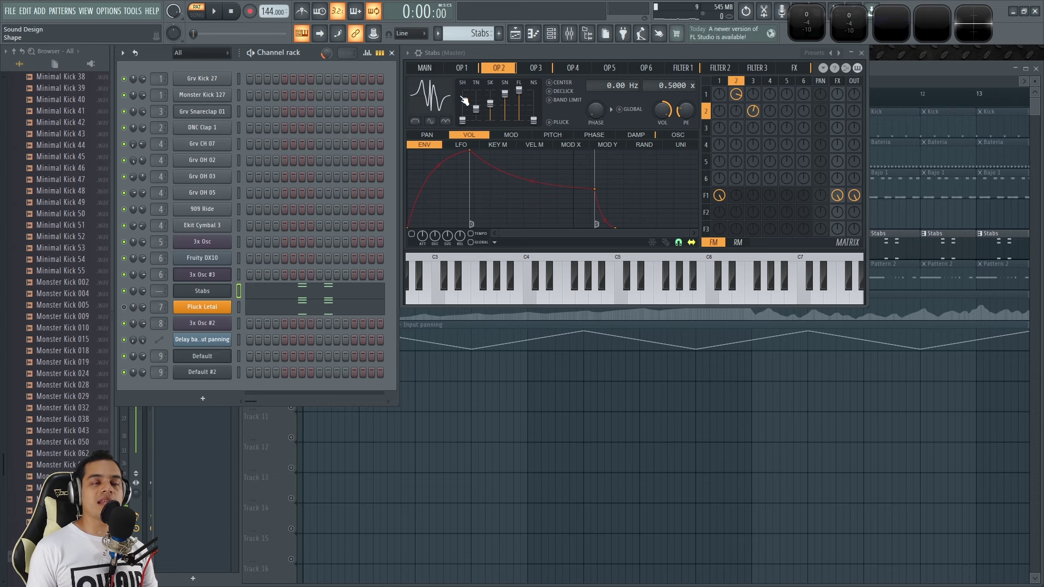
Examine operator 1's volume envelope and oscillator waveform in Sytrus, and play the Stabs pattern.
{"action": "left_click", "coordinate": [463, 68]}
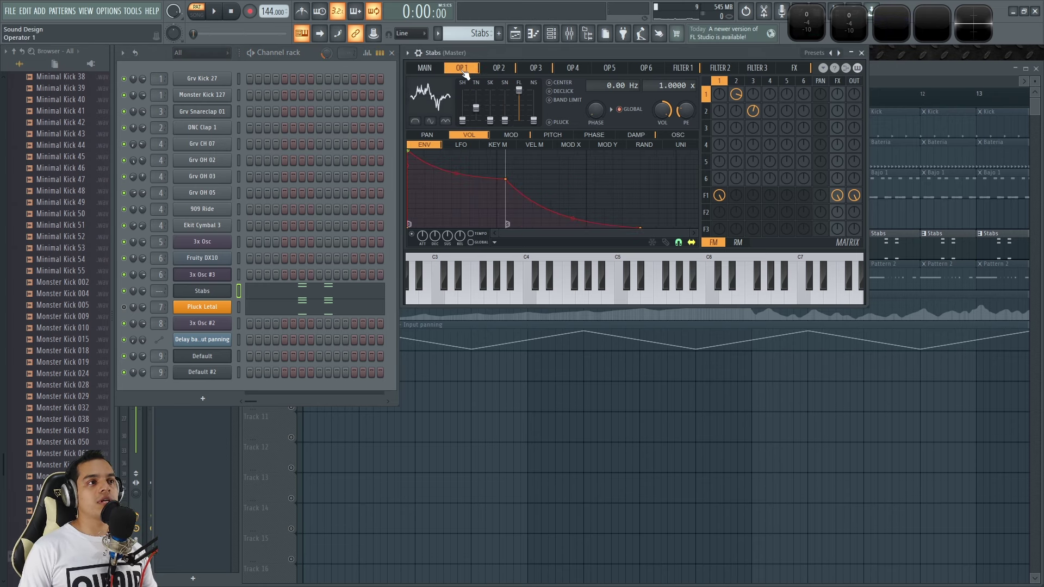
{"action": "left_click", "coordinate": [679, 137]}
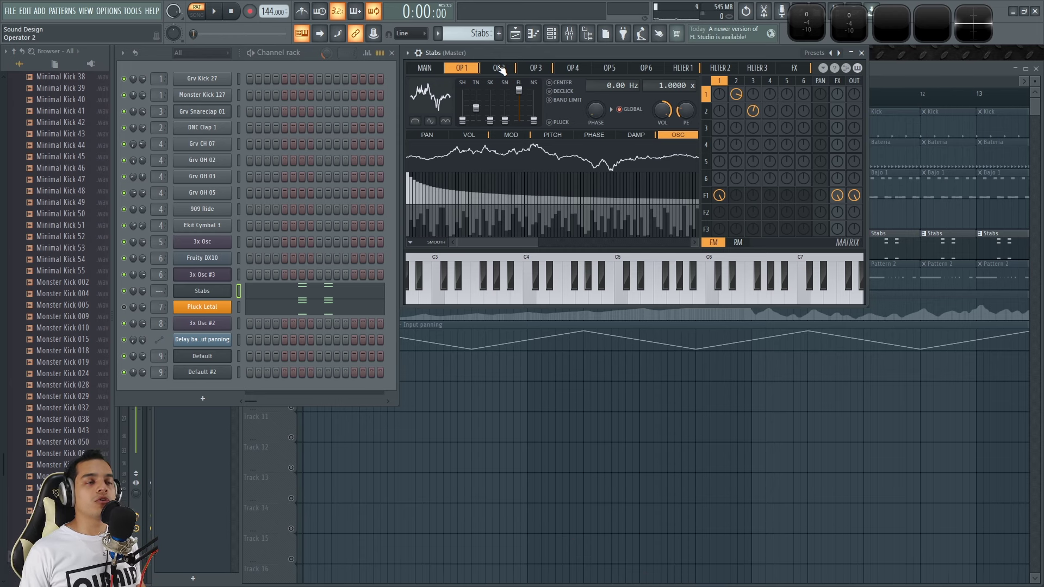
{"action": "key", "text": "space"}
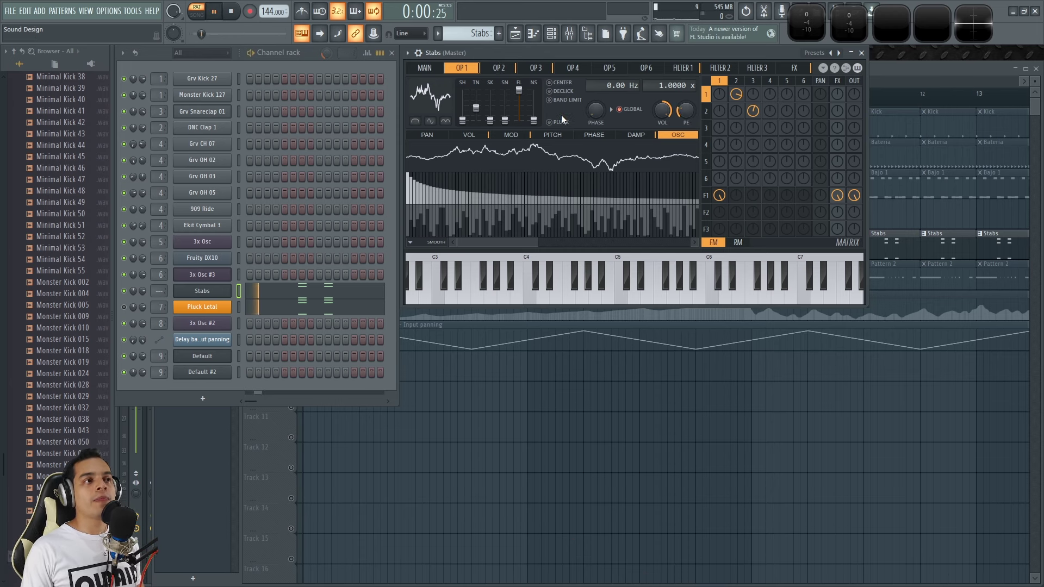
{"action": "key", "text": "space"}
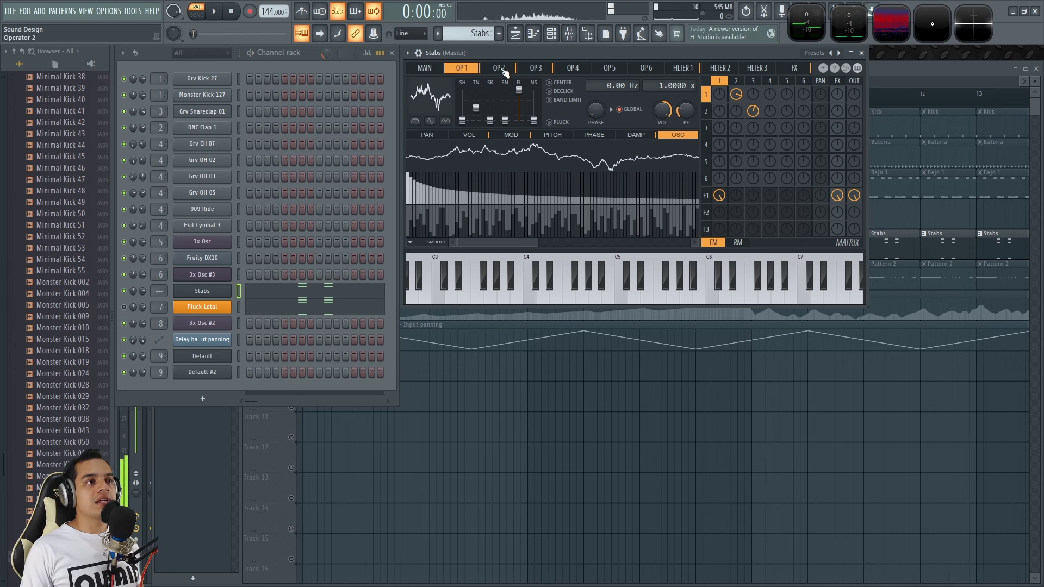
Compare the oscillator waveforms of Sytrus operators 1 to 4, finishing on operator 3.
{"action": "left_click", "coordinate": [502, 69]}
{"action": "left_click", "coordinate": [462, 68]}
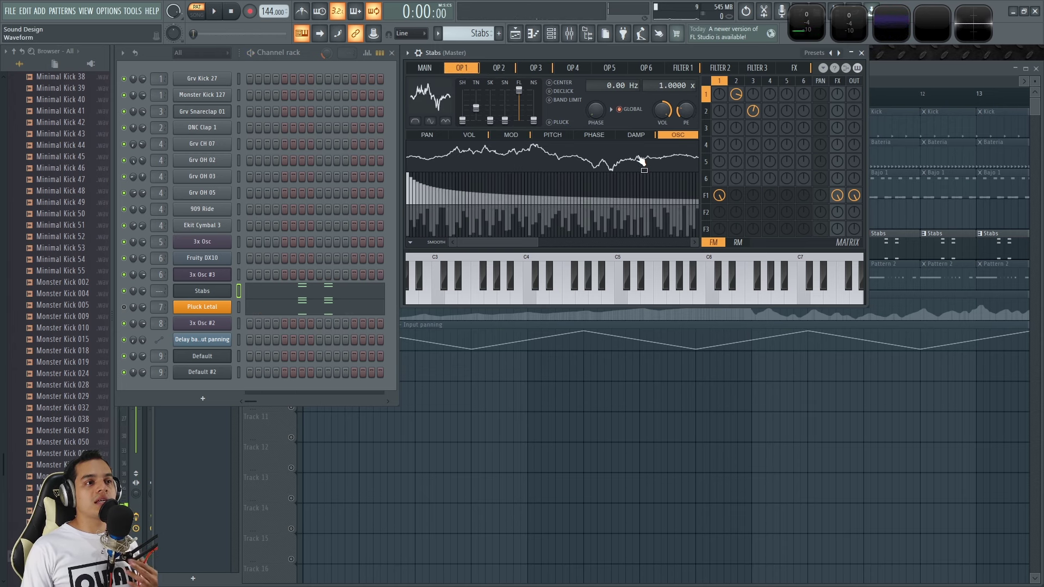
{"action": "left_click", "coordinate": [499, 71]}
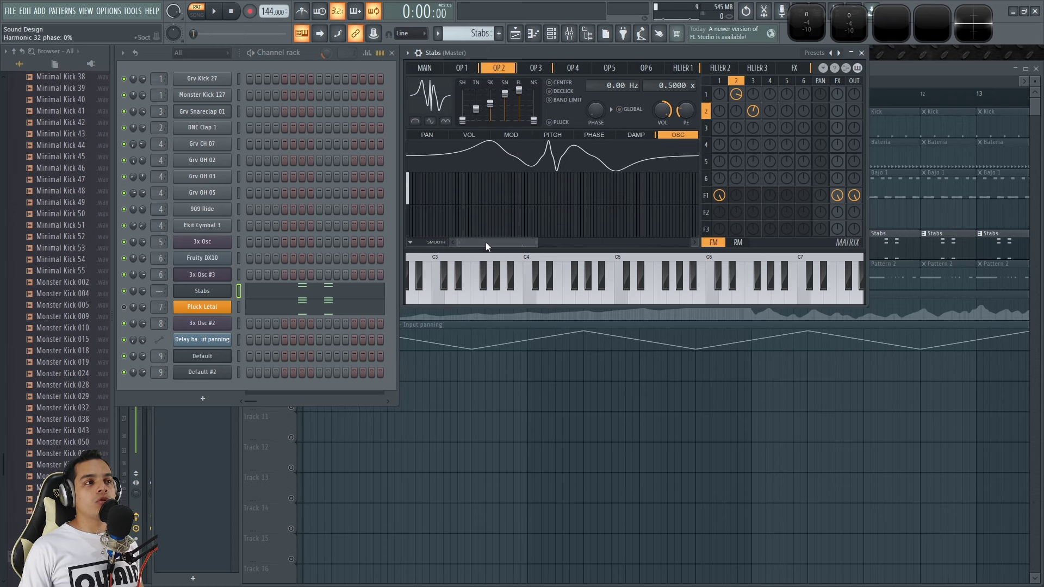
{"action": "left_click", "coordinate": [566, 68]}
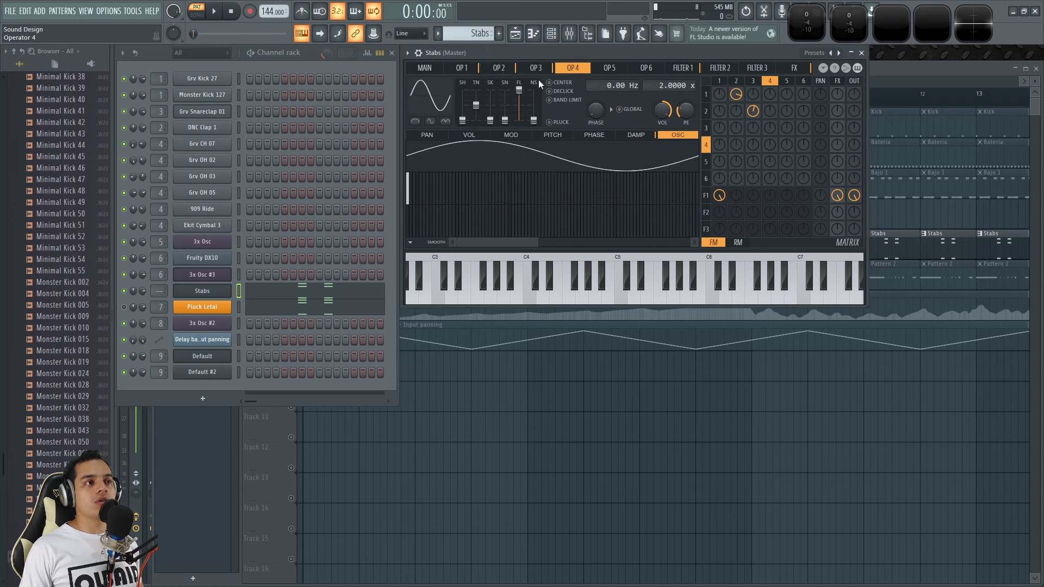
{"action": "left_click", "coordinate": [509, 72]}
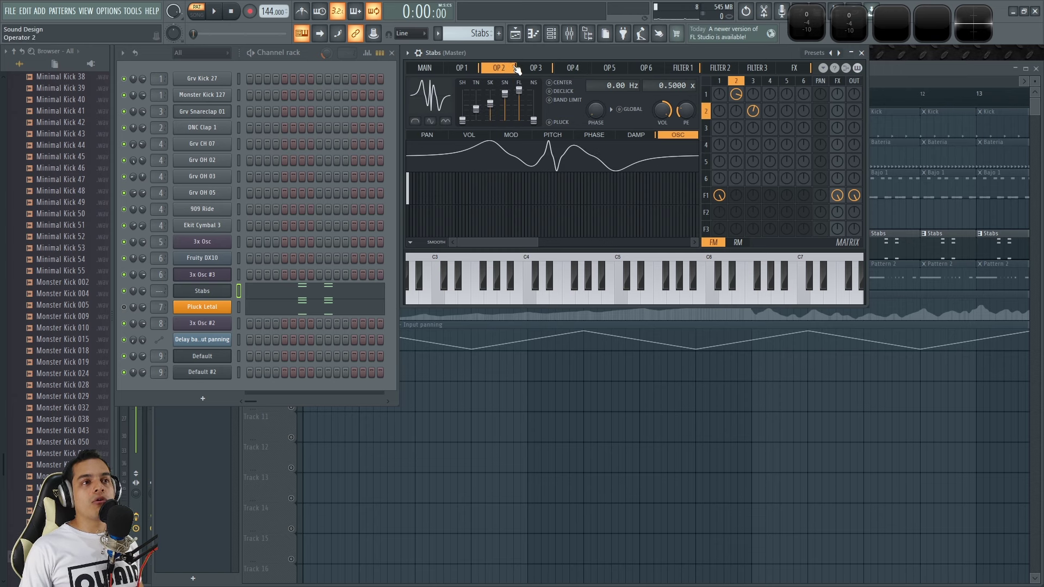
{"action": "left_click", "coordinate": [546, 71]}
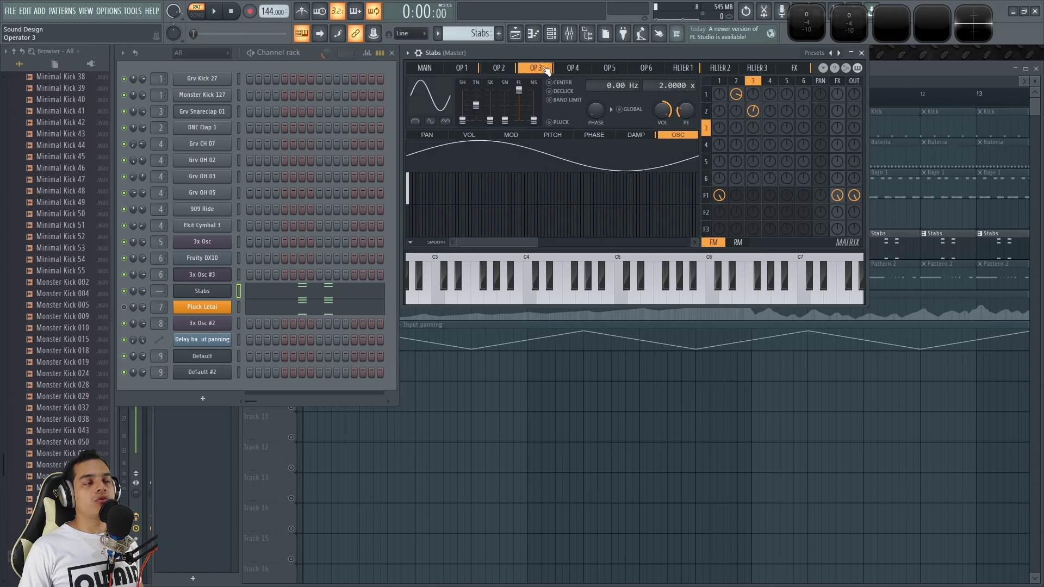
Mute the operator 2-to-1 and 3-to-2 frequency modulation in the matrix and listen to operator 1 alone.
{"action": "right_click", "coordinate": [754, 111]}
{"action": "right_click", "coordinate": [743, 95]}
{"action": "key", "text": "space"}
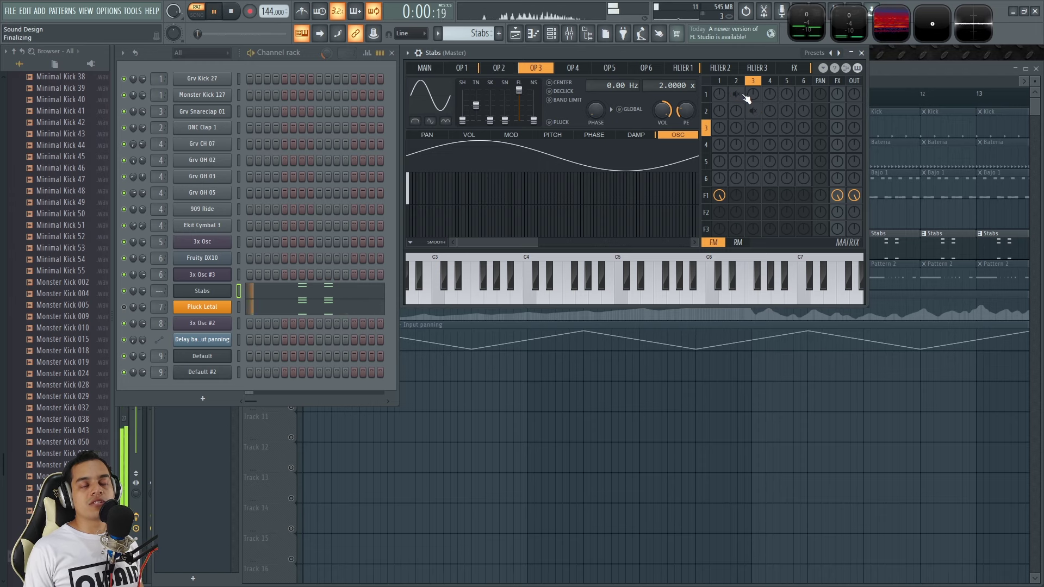
{"action": "key", "text": "space"}
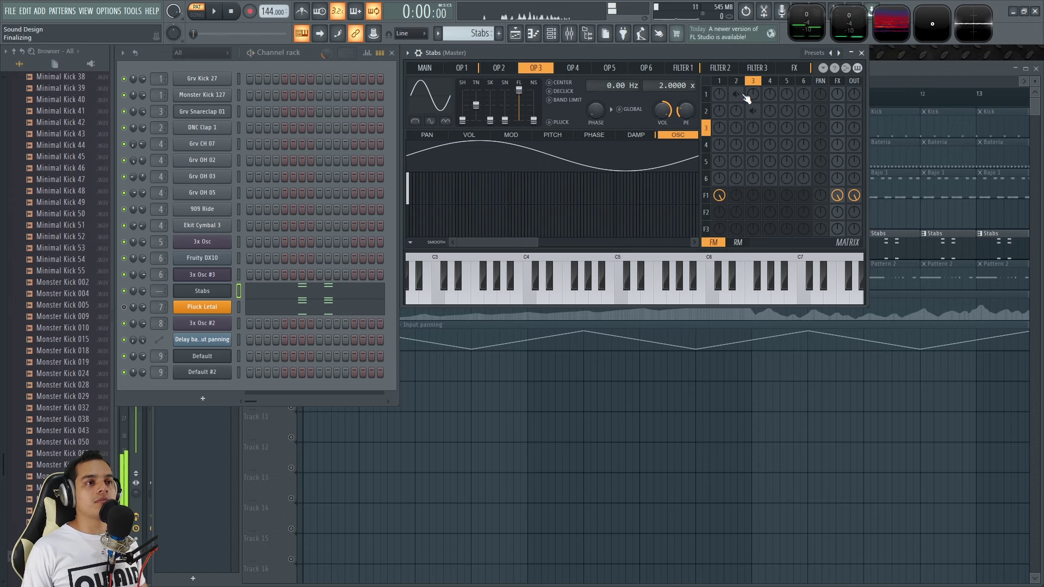
{"action": "left_click", "coordinate": [461, 67]}
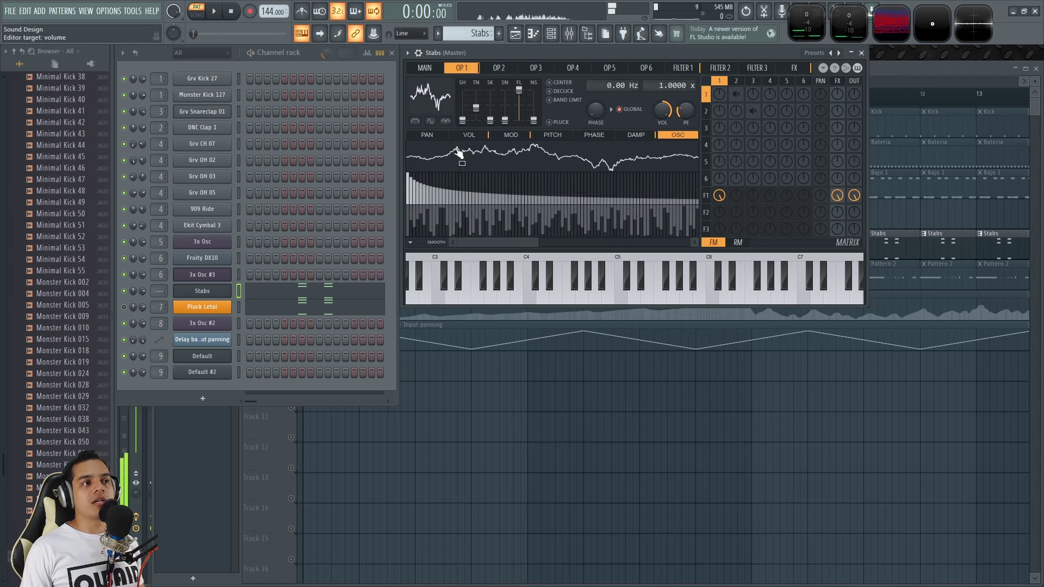
Re-enable the operator 2-to-1 and 3-to-2 frequency modulation one after the other while checking operators 1, 2 and 3.
{"action": "right_click", "coordinate": [739, 96]}
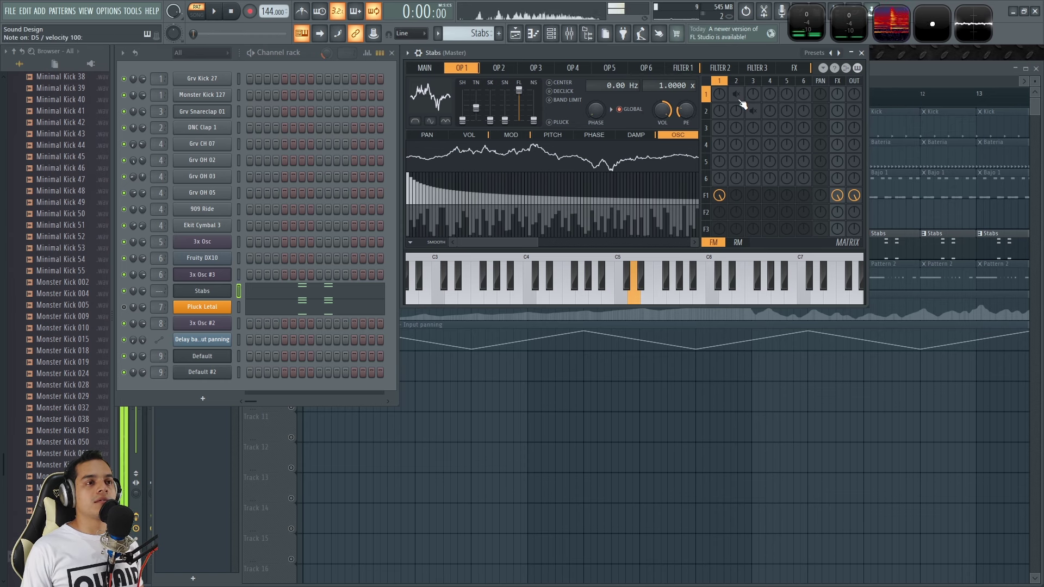
{"action": "left_click", "coordinate": [500, 69]}
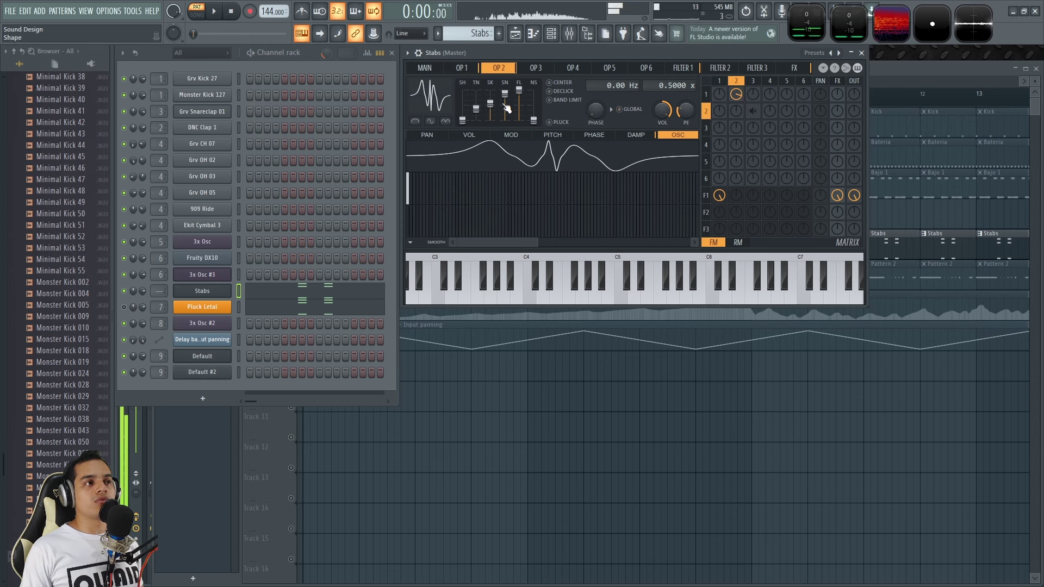
{"action": "left_click", "coordinate": [463, 68]}
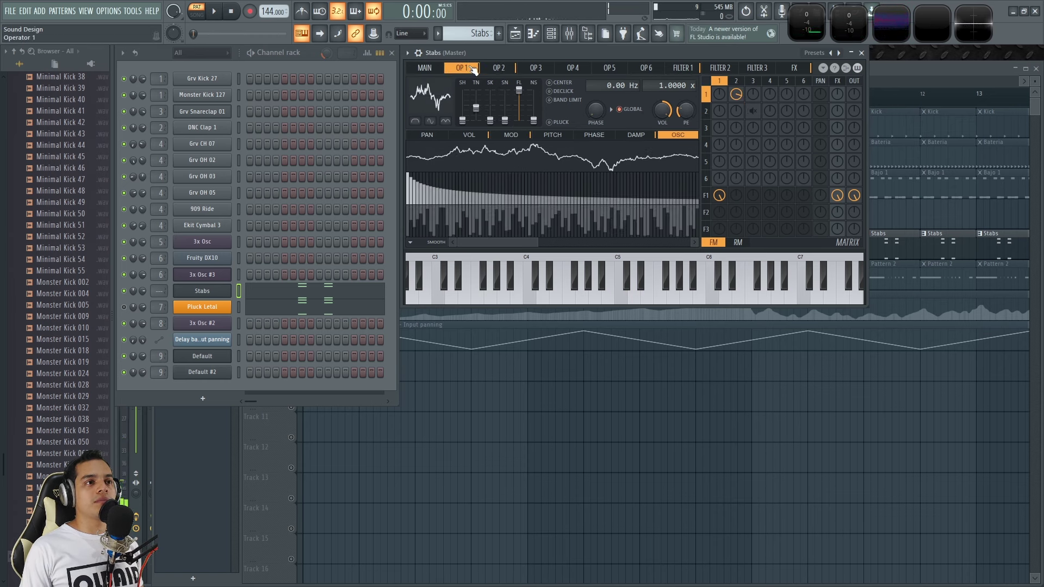
{"action": "left_click", "coordinate": [501, 69]}
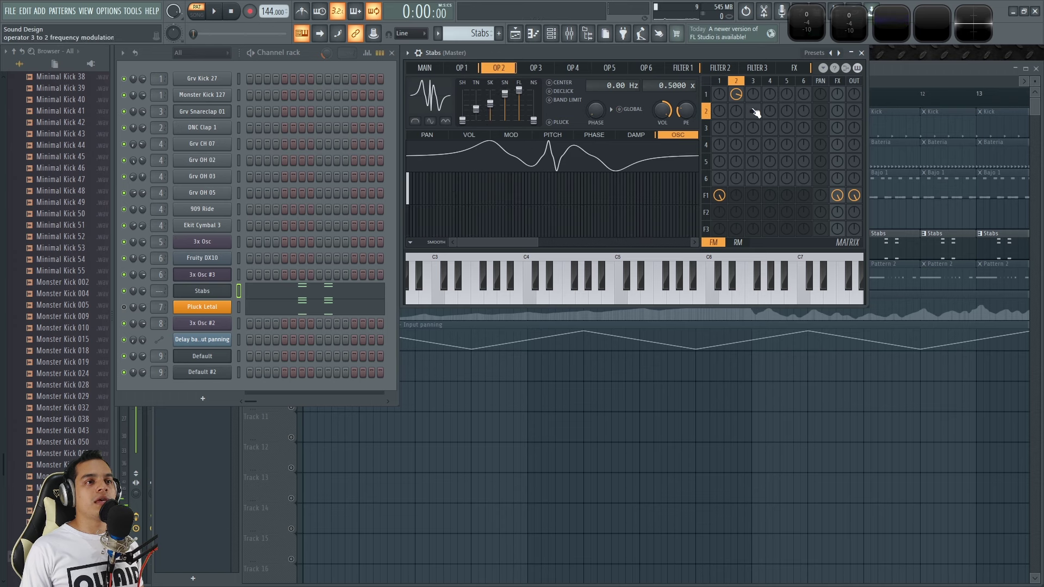
{"action": "left_click_drag", "start_coordinate": [755, 112], "coordinate": [757, 114]}
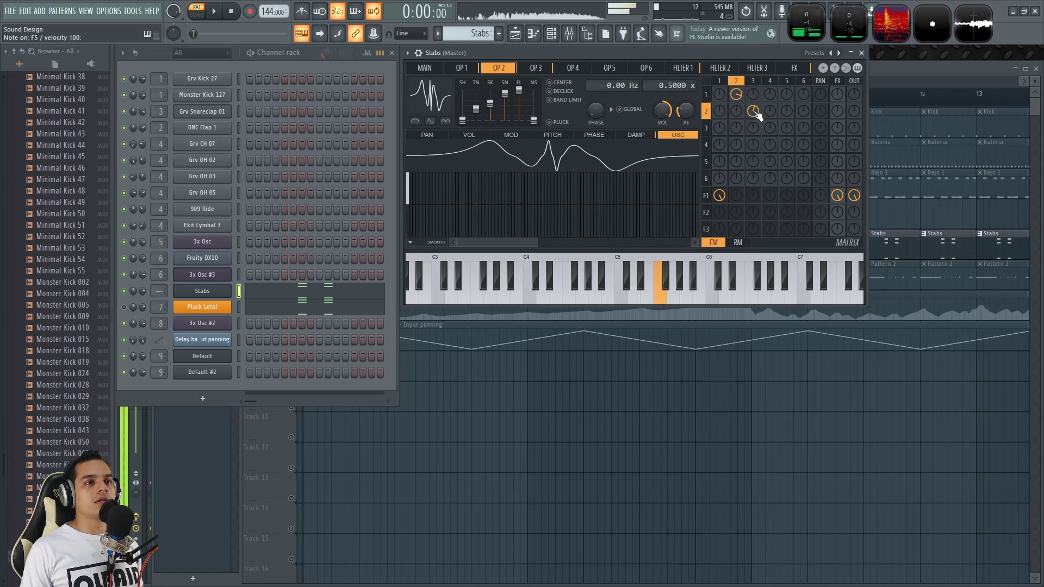
{"action": "left_click", "coordinate": [551, 72]}
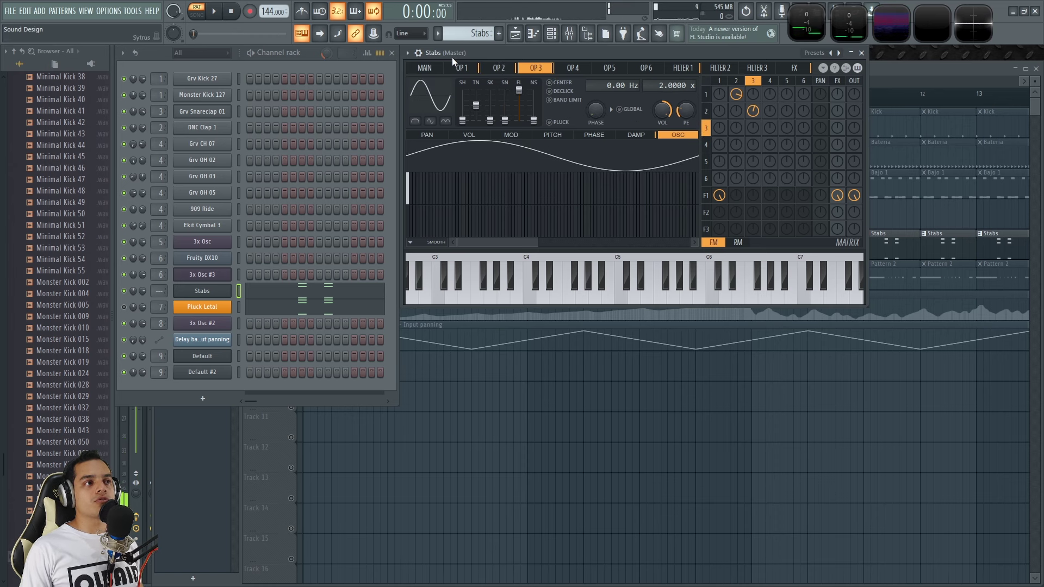
Check Sytrus's main unison settings with a test note and view Filter 1's cutoff envelope.
{"action": "left_click", "coordinate": [426, 68]}
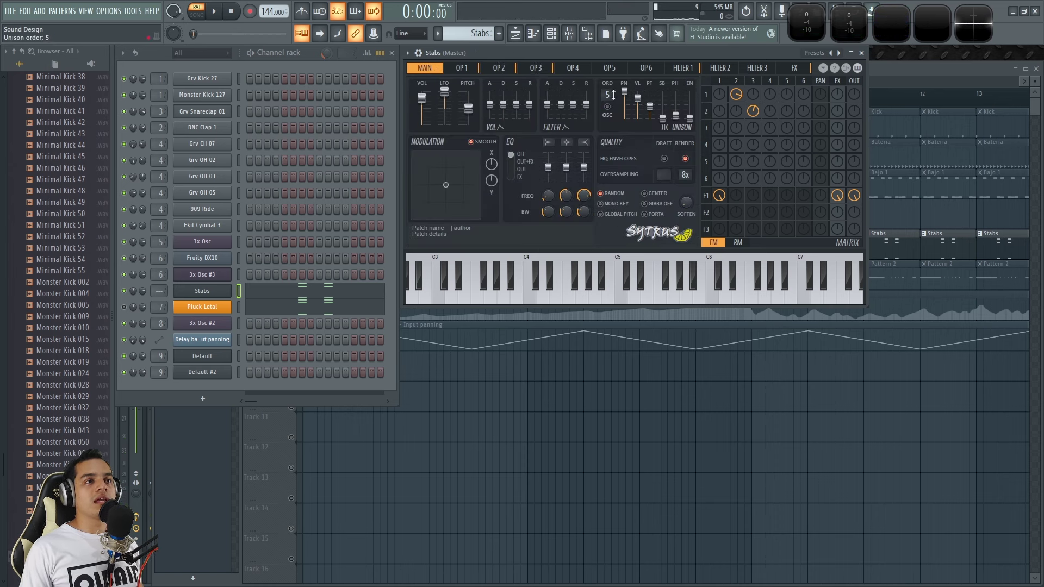
{"action": "key", "text": "v"}
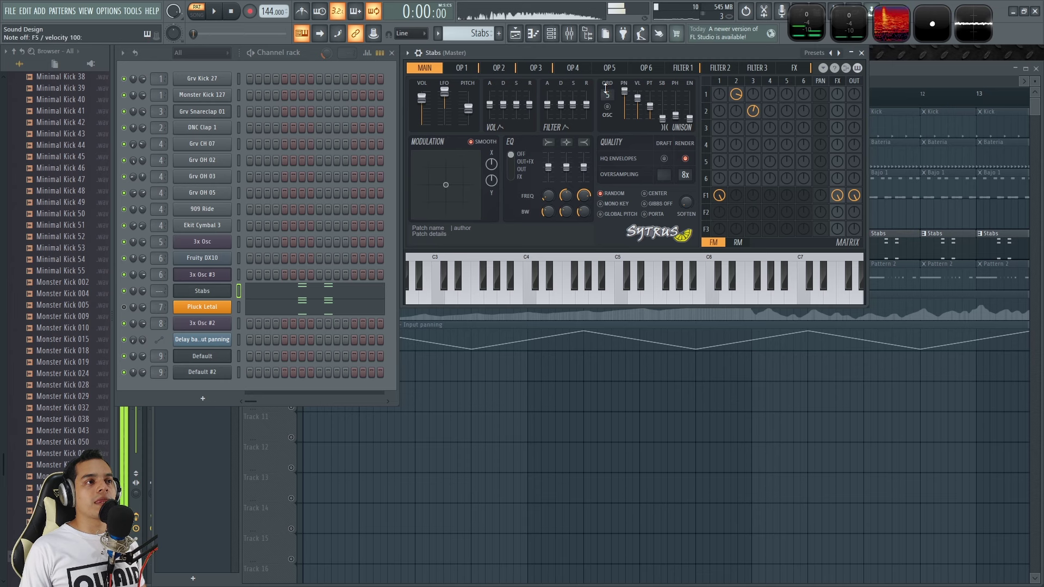
{"action": "left_click", "coordinate": [684, 69]}
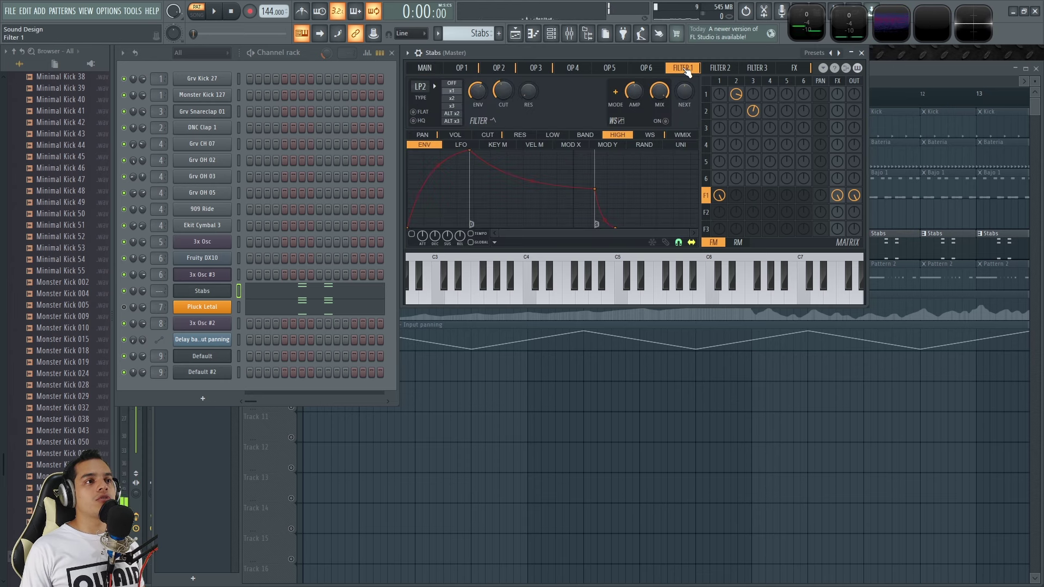
{"action": "left_click", "coordinate": [492, 135]}
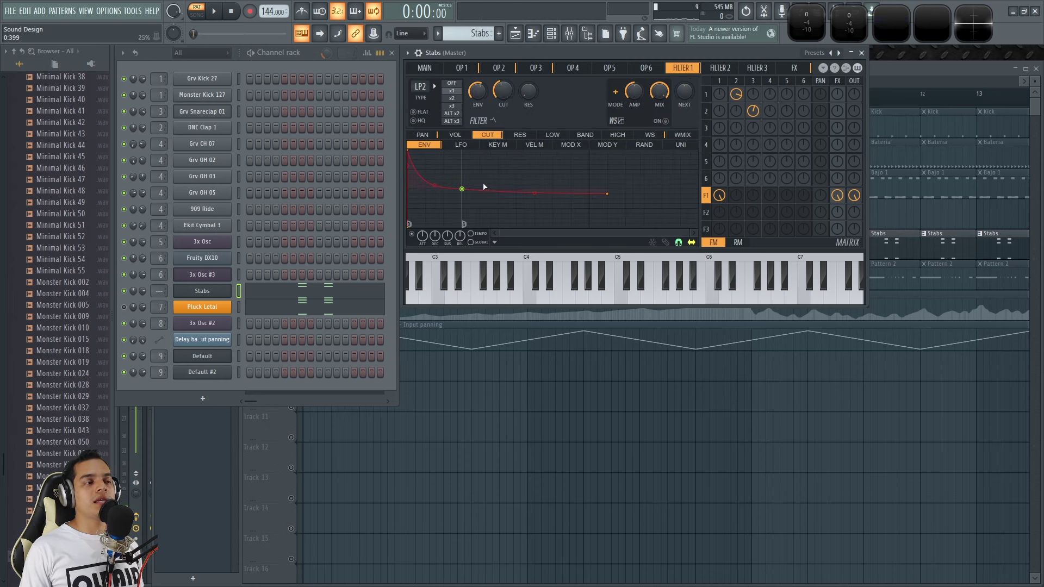
Play notes on the Stabs synth while varying Filter 1's cutoff to hear how it shapes the sound.
{"action": "key", "text": "x"}
{"action": "key", "text": "x"}
{"action": "key", "text": "r"}
{"action": "key", "text": "w"}
{"action": "mouse_move", "coordinate": [502, 91]}
{"action": "left_mouse_down"}
{"action": "mouse_move", "coordinate": [503, 62]}
{"action": "mouse_move", "coordinate": [503, 88]}
{"action": "left_mouse_up"}
{"action": "key", "text": "r"}
{"action": "key", "text": "q"}
{"action": "key", "text": "x"}
{"action": "key", "text": "r"}
{"action": "key", "text": "x"}
{"action": "key", "text": "w"}
{"action": "key", "text": "x"}
{"action": "key", "text": "w"}
{"action": "key", "text": "r"}
{"action": "key", "text": "w"}
{"action": "key", "text": "r"}
{"action": "key", "text": "x"}
{"action": "key", "text": "w"}
{"action": "key", "text": "q"}
{"action": "key", "text": "w"}
{"action": "key", "text": "w"}
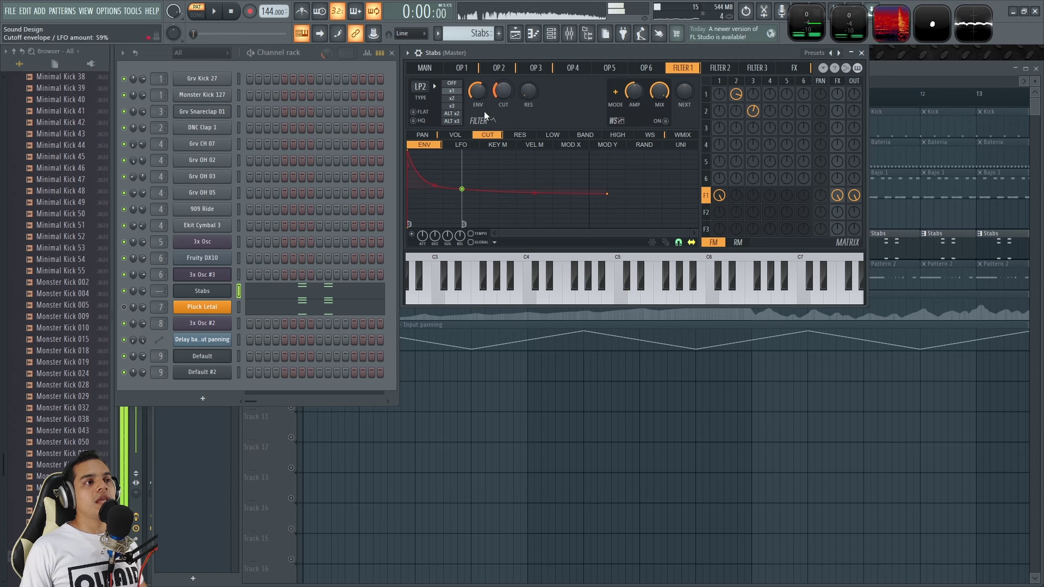
Examine Filter 1's panning LFO shape while playing notes on the Stabs synth.
{"action": "left_click", "coordinate": [471, 136]}
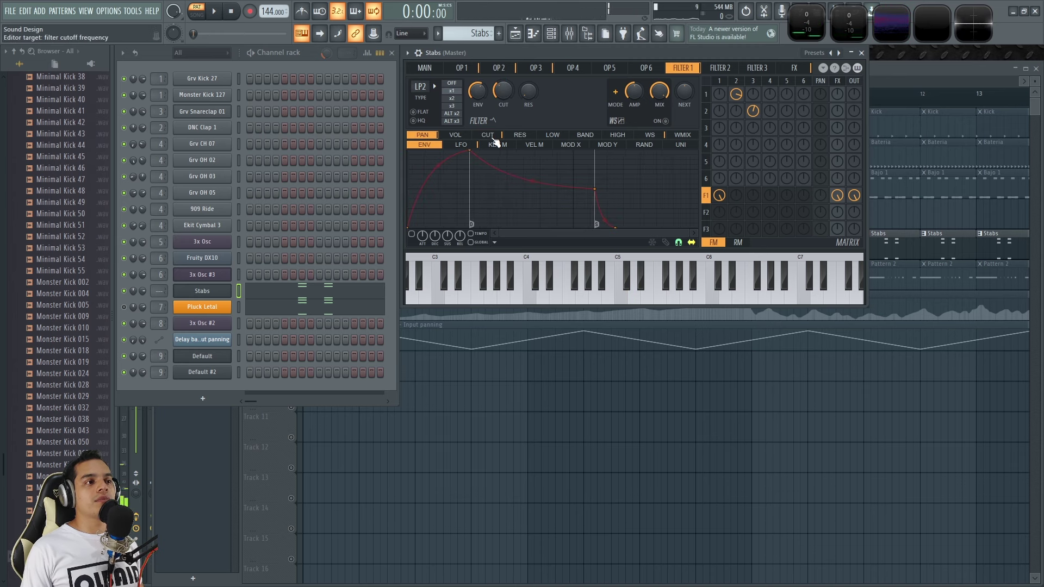
{"action": "left_click", "coordinate": [462, 145]}
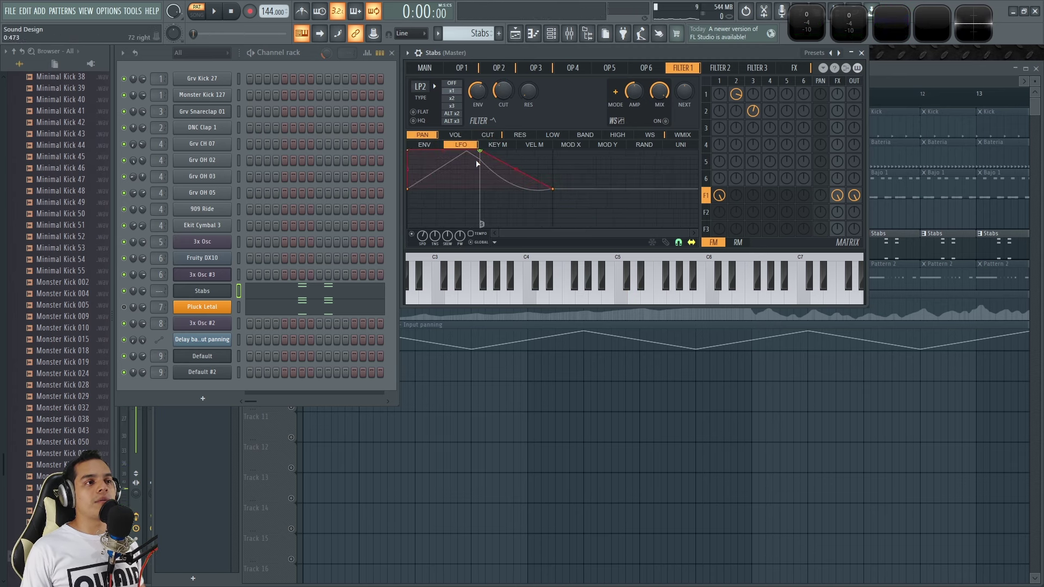
{"action": "key", "text": "w"}
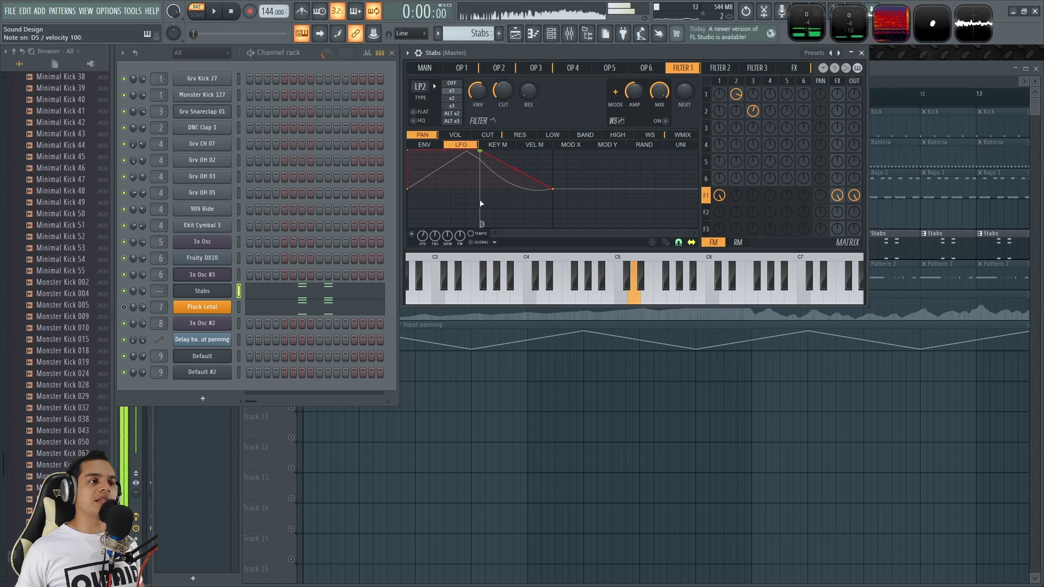
{"action": "key", "text": "w"}
{"action": "key", "text": "x"}
{"action": "key", "text": "w"}
{"action": "key", "text": "x"}
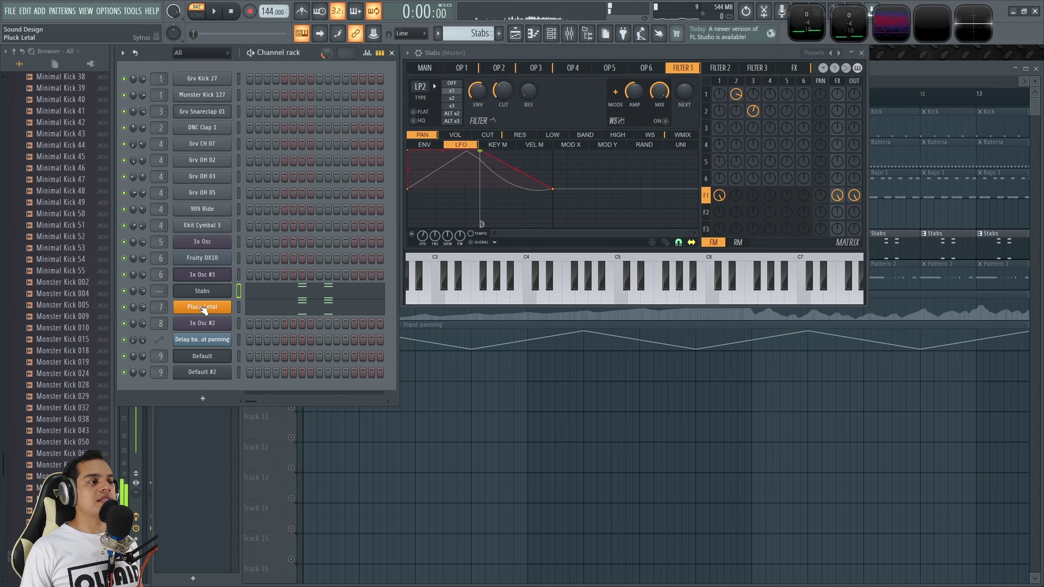
Select Pluck Letal, route the Stabs channel back to mixer track 7 and show that track in the mixer.
{"action": "left_click", "coordinate": [202, 308]}
{"action": "left_click", "coordinate": [202, 307]}
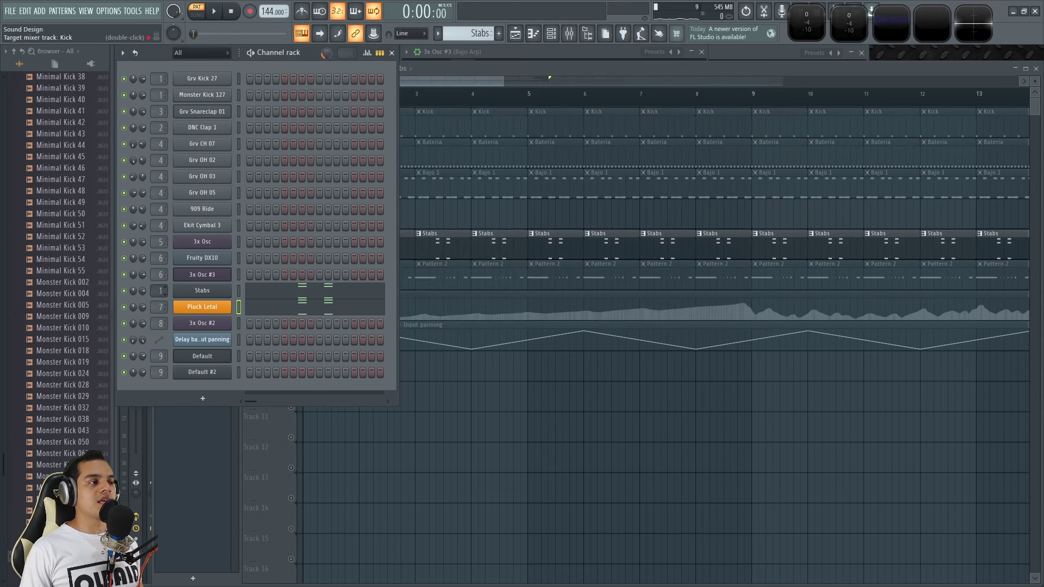
{"action": "double_click", "coordinate": [161, 290]}
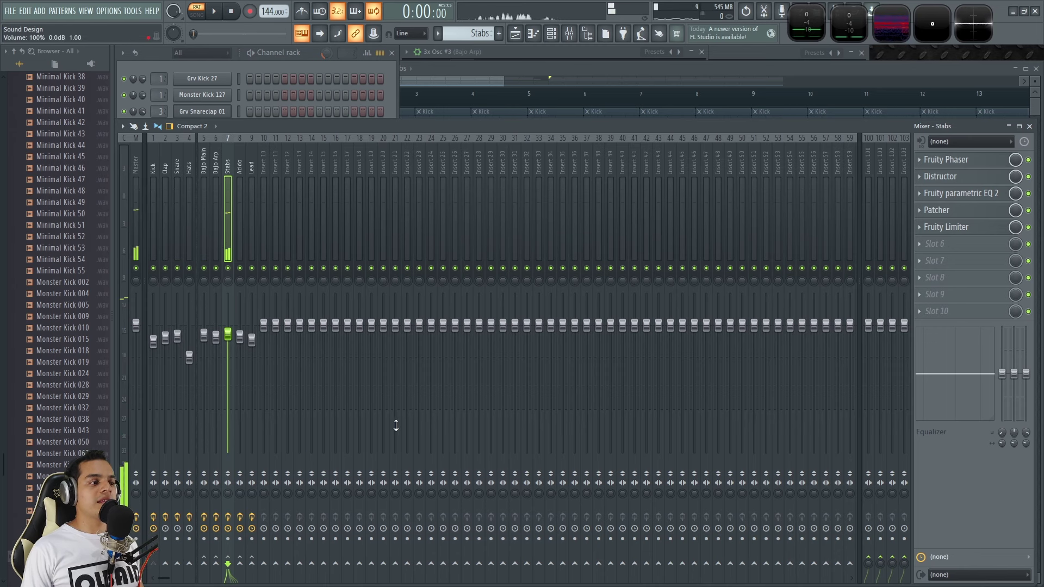
View the Stabs track's Fruity Phaser and Distructor settings, bypassing Fruity parametric EQ 2, Patcher and Fruity Limiter.
{"action": "left_click", "coordinate": [961, 161]}
{"action": "left_click", "coordinate": [957, 177]}
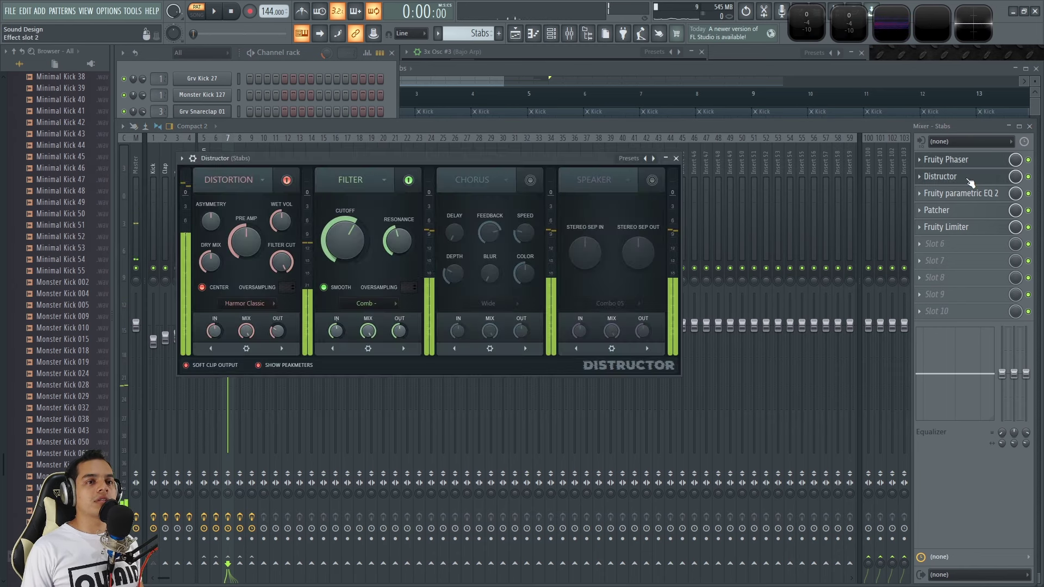
{"action": "left_click", "coordinate": [1027, 194]}
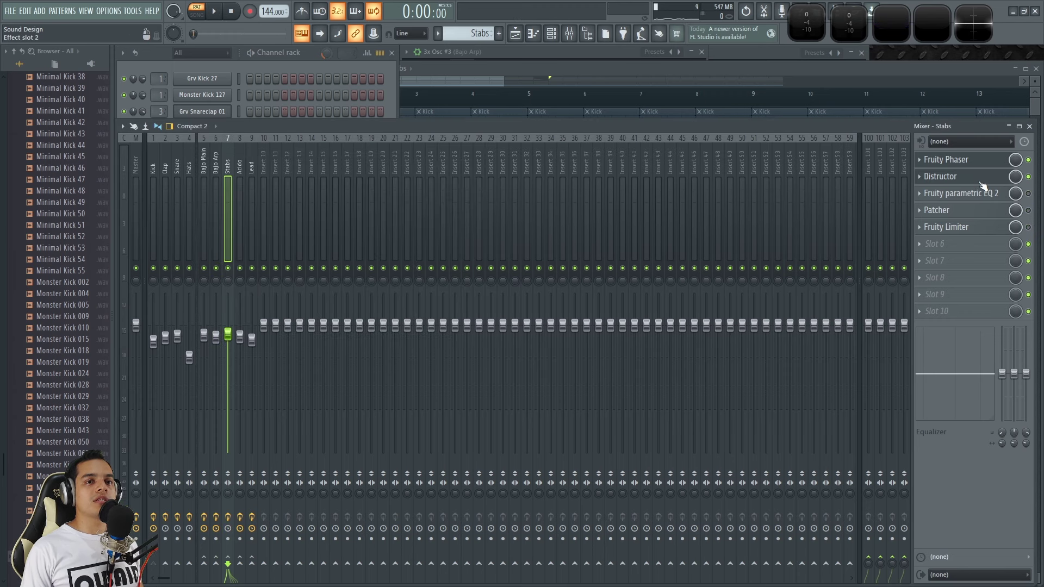
{"action": "left_click", "coordinate": [982, 184]}
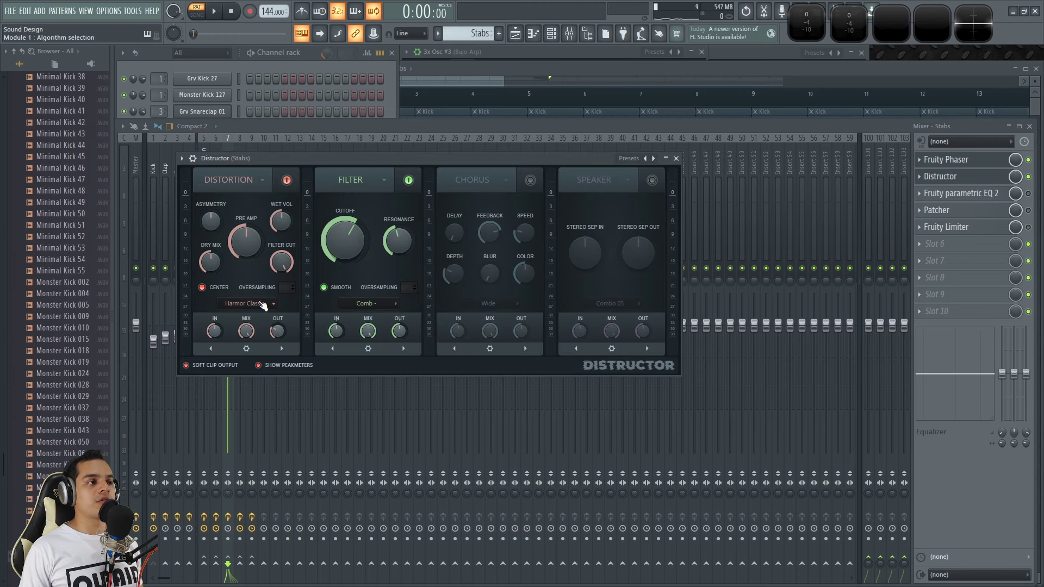
Toggle Fruity Phaser and Distructor off and back on to compare the Stabs sound with and without them.
{"action": "left_click", "coordinate": [1028, 160]}
{"action": "left_click", "coordinate": [1028, 177]}
{"action": "left_click", "coordinate": [1028, 160]}
{"action": "left_click", "coordinate": [1028, 177]}
Re-enable Fruity parametric EQ 2 on the Stabs track, set band 1 to High pass and raise its frequency.
{"action": "left_click", "coordinate": [1028, 194]}
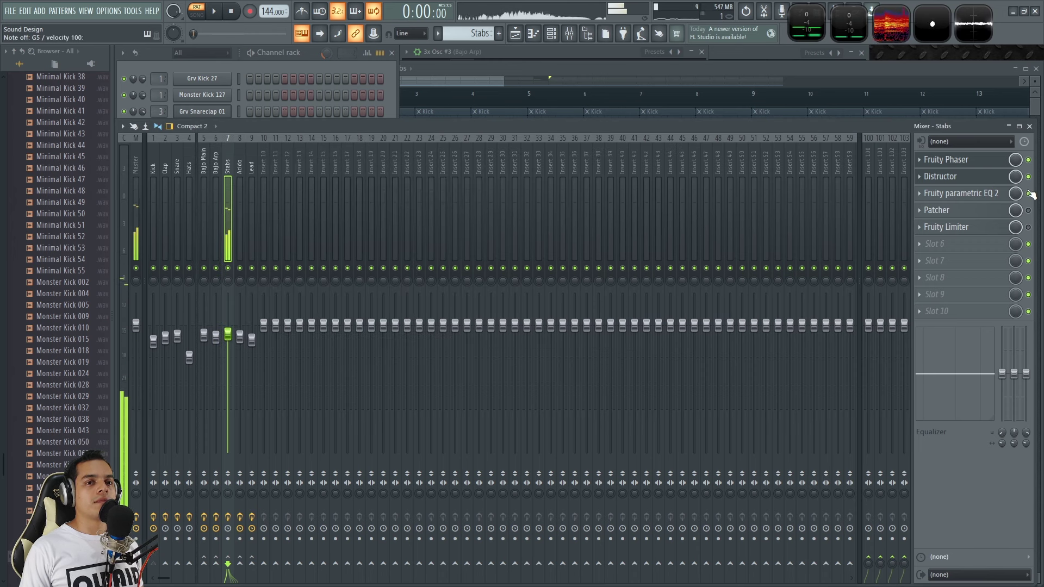
{"action": "left_click", "coordinate": [973, 194]}
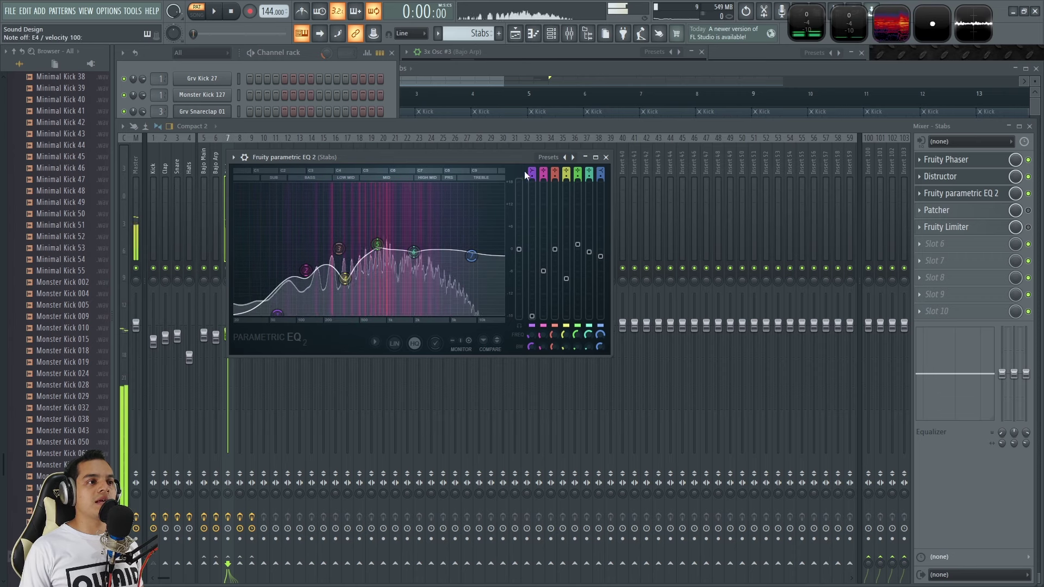
{"action": "scroll", "coordinate": [531, 170], "scroll_direction": "down", "scroll_amount": 2}
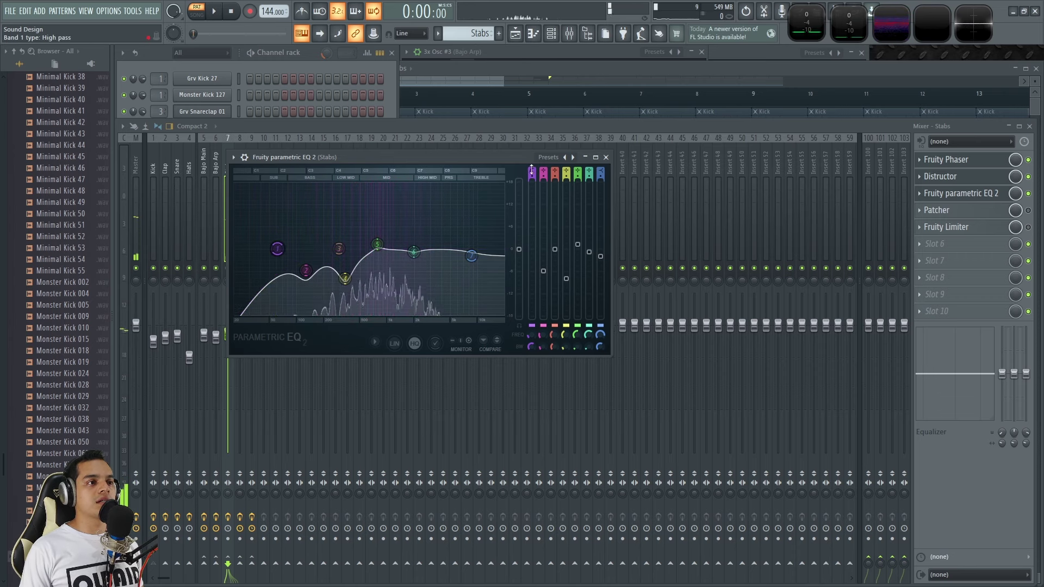
{"action": "mouse_move", "coordinate": [531, 336]}
{"action": "left_mouse_down"}
{"action": "mouse_move", "coordinate": [531, 324]}
{"action": "mouse_move", "coordinate": [531, 354]}
{"action": "mouse_move", "coordinate": [530, 326]}
{"action": "left_mouse_up"}
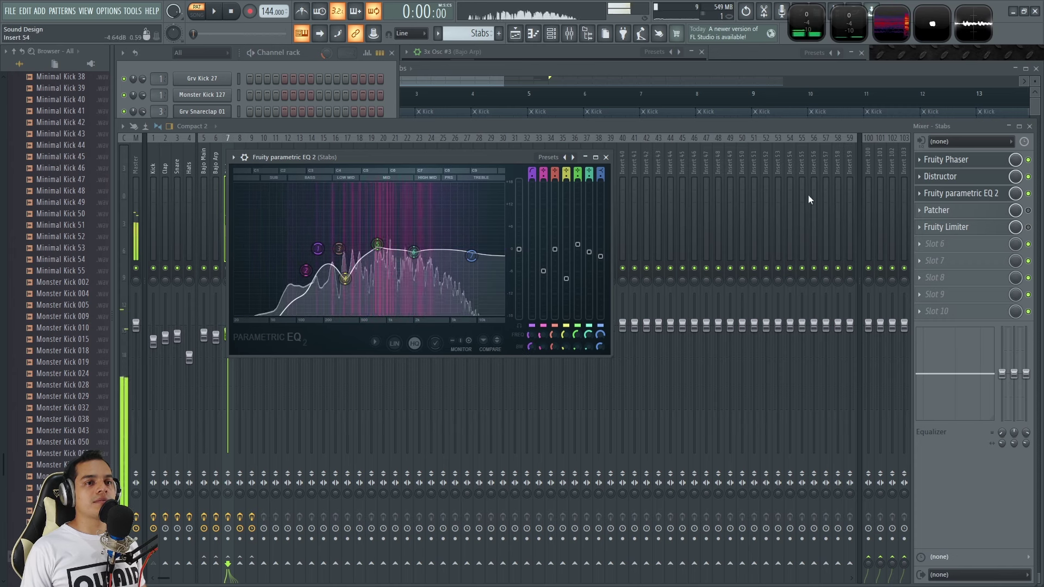
Re-enable Patcher on the Stabs track and place its map beside the channel rack.
{"action": "left_click", "coordinate": [1028, 210]}
{"action": "left_click", "coordinate": [935, 214]}
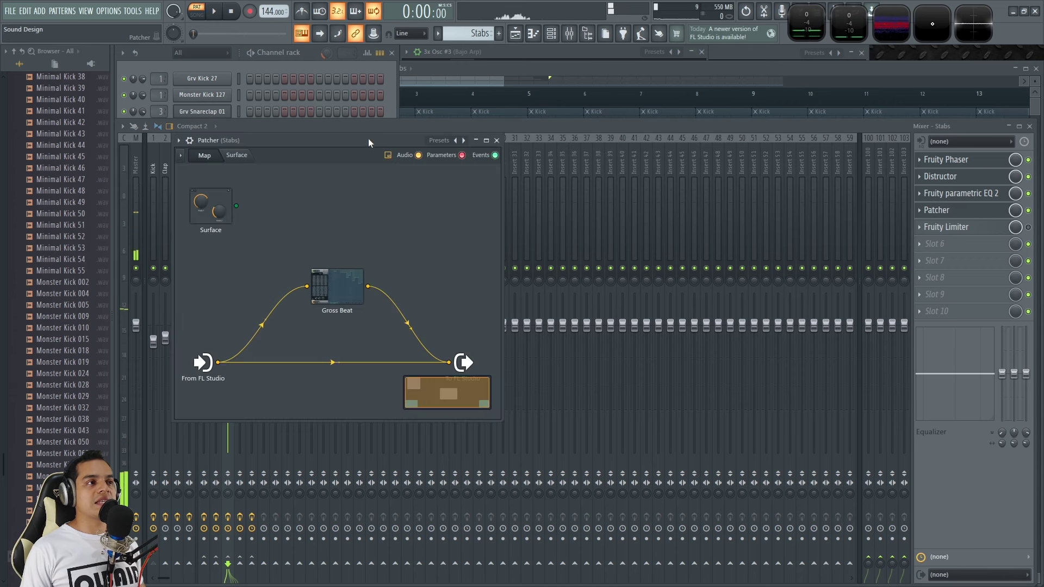
{"action": "left_click_drag", "start_coordinate": [369, 142], "coordinate": [564, 120]}
{"action": "left_click", "coordinate": [308, 56]}
{"action": "left_click_drag", "start_coordinate": [497, 124], "coordinate": [527, 109]}
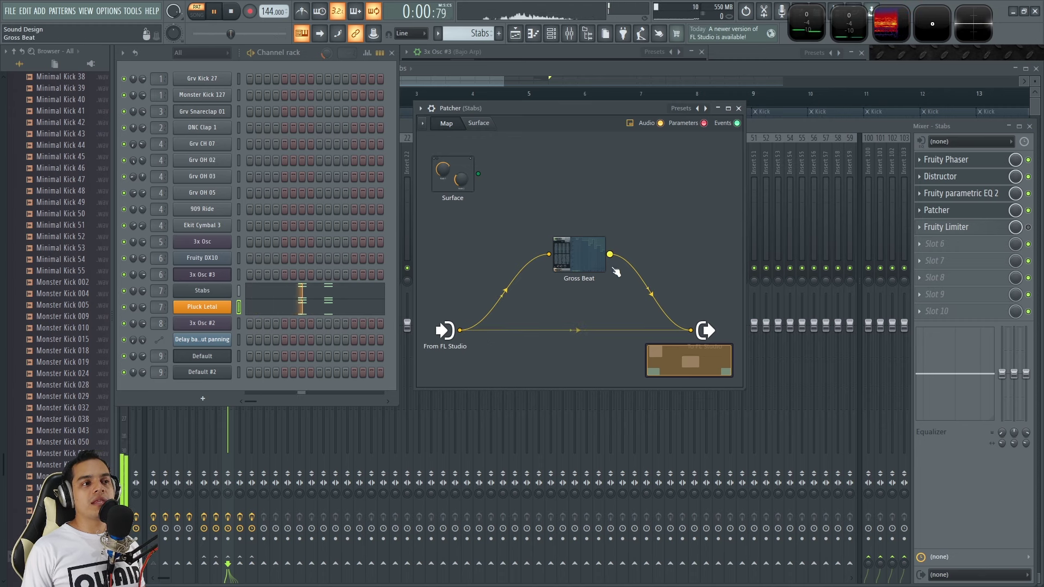
Examine Gross Beat's Complex 4 time curve and 1 Beat Gate volume curve in Patcher while the pattern plays.
{"action": "left_click", "coordinate": [583, 256]}
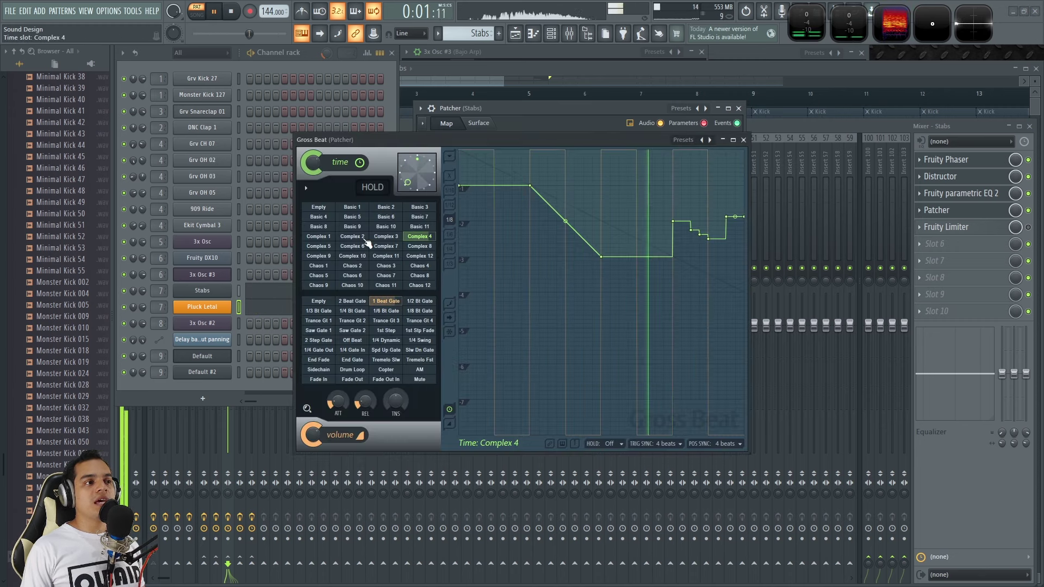
{"action": "left_click", "coordinate": [392, 306]}
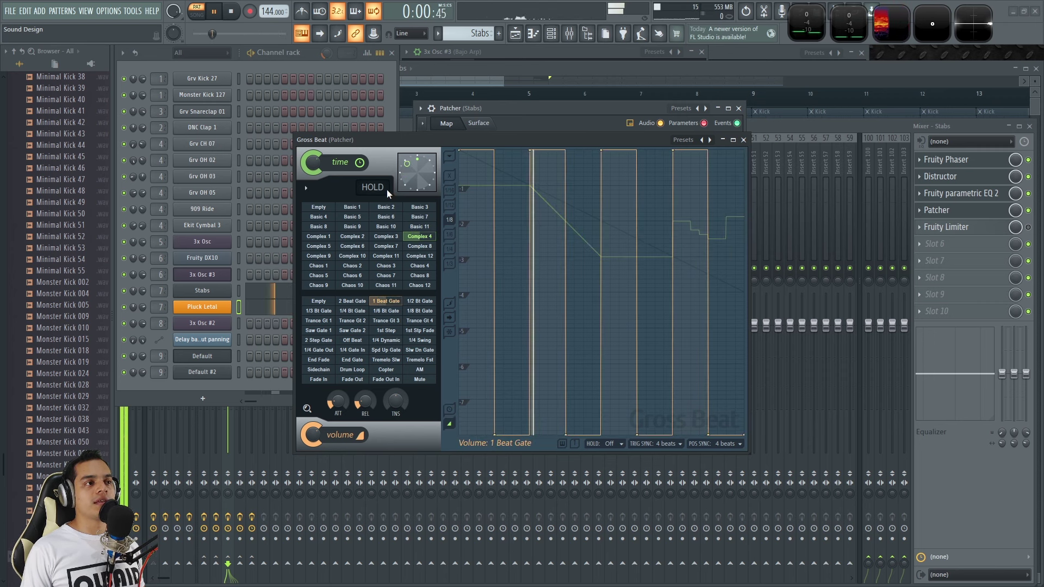
{"action": "left_click", "coordinate": [744, 140]}
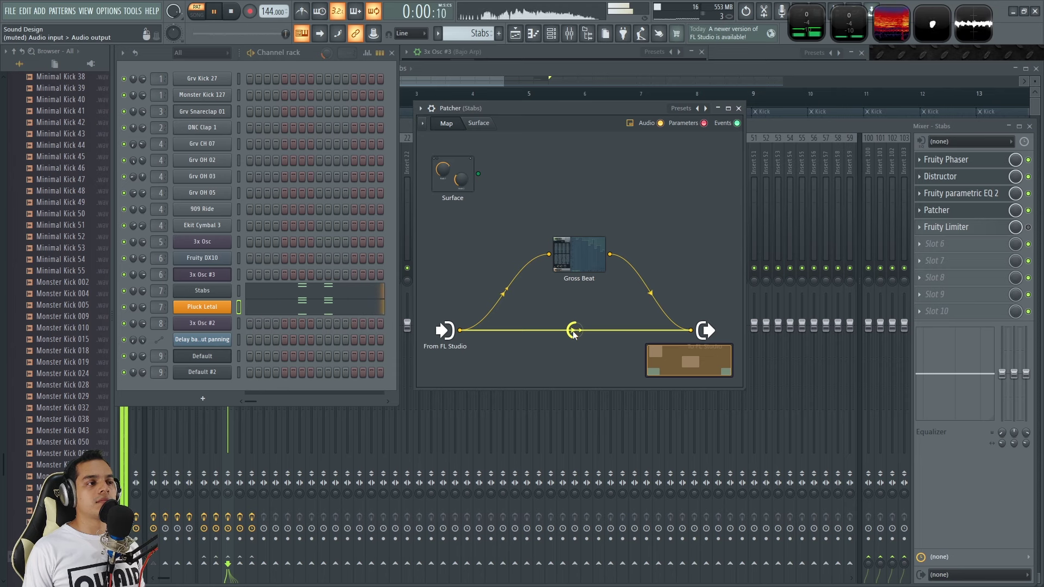
{"action": "key", "text": "space"}
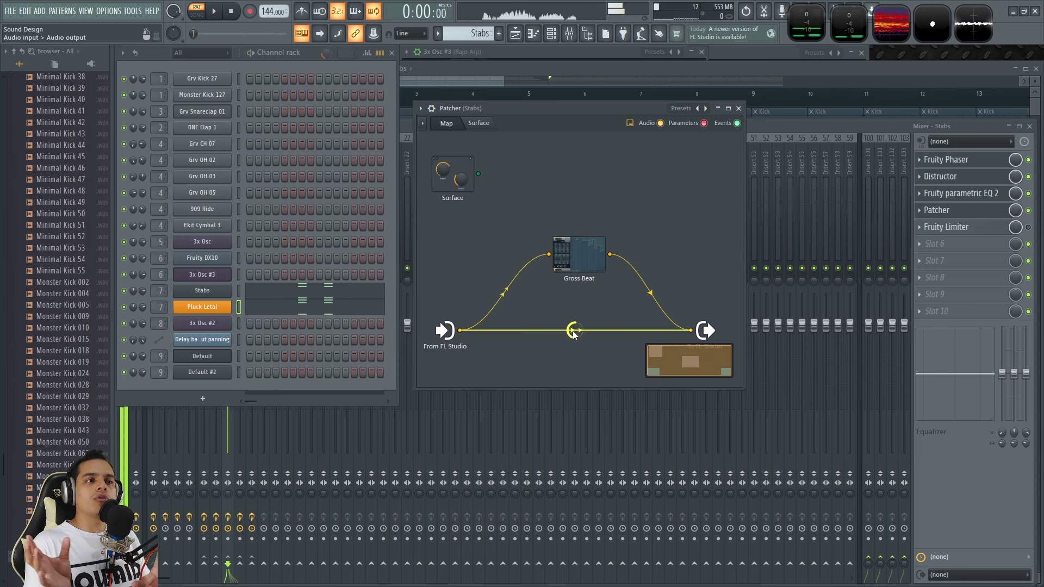
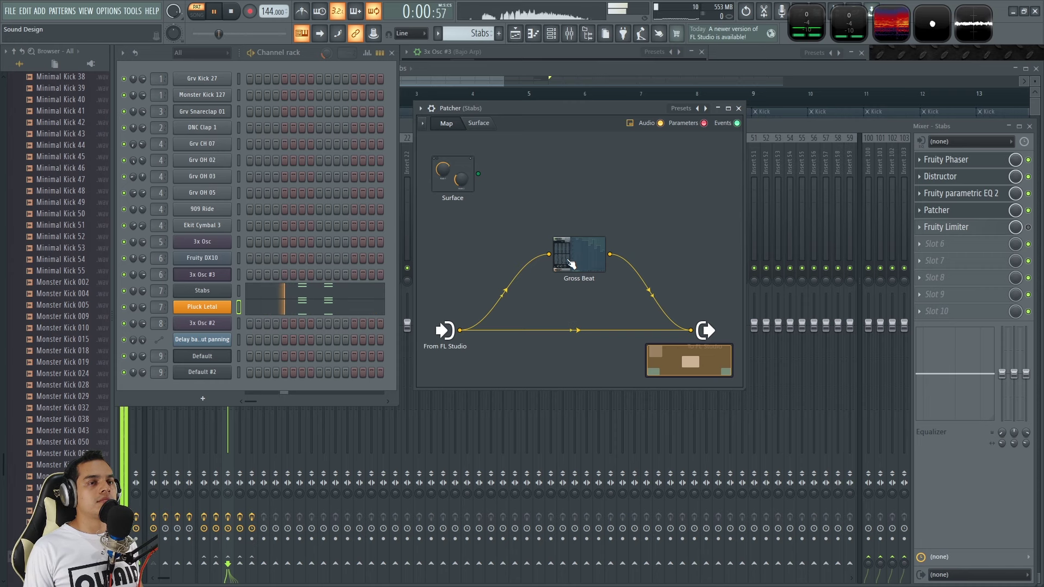
Unmute the Kick track in the playlist and play it with the Stabs in song mode.
{"action": "left_click", "coordinate": [507, 65]}
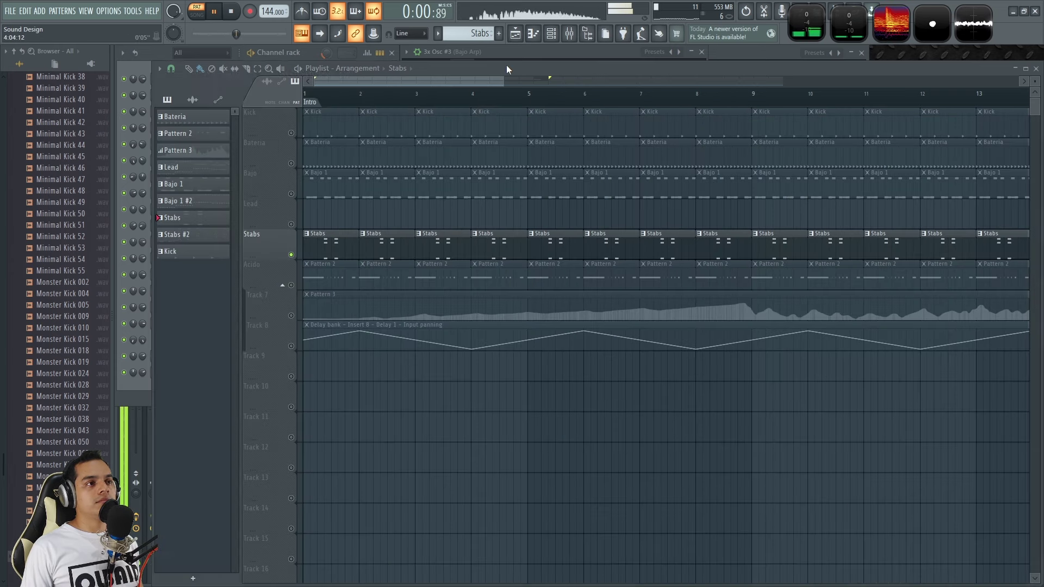
{"action": "left_click", "coordinate": [291, 134]}
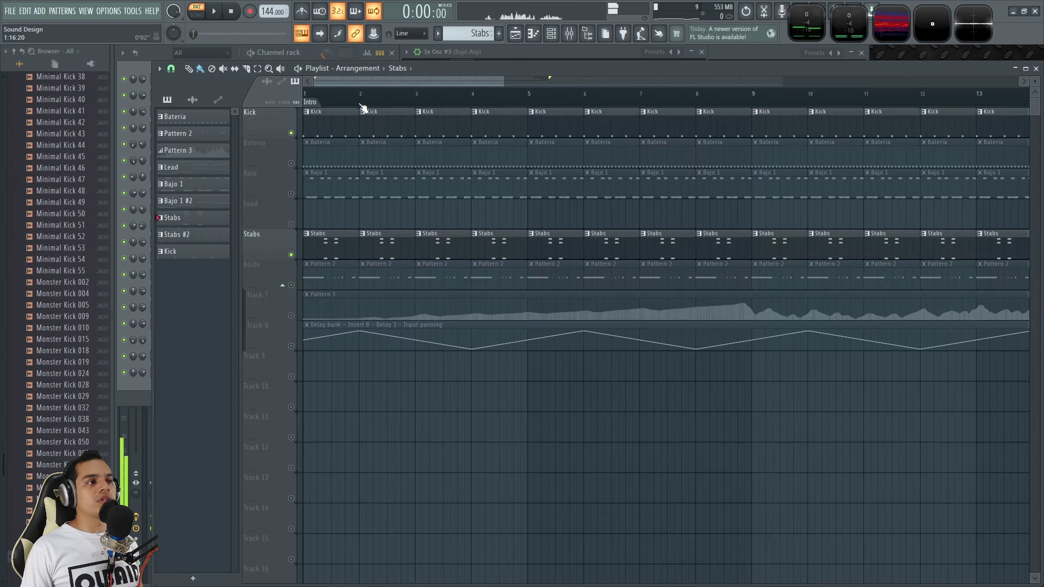
{"action": "key", "text": "l"}
{"action": "scroll", "coordinate": [380, 86], "scroll_direction": "up", "scroll_amount": 3}
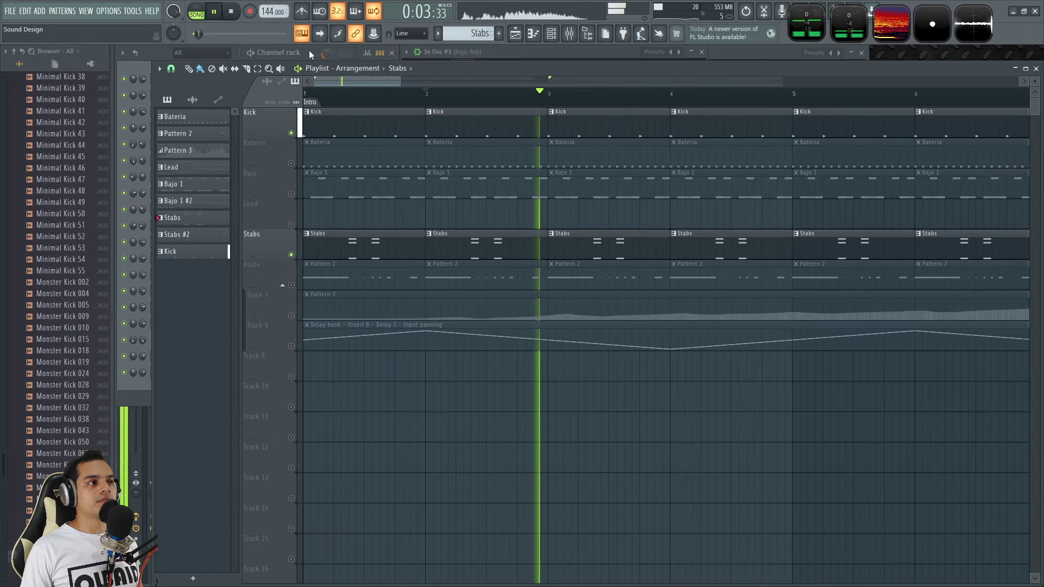
Re-enable Fruity Limiter on the Stabs mixer track and view its compression while the song plays.
{"action": "left_click", "coordinate": [309, 50]}
{"action": "key", "text": "F9"}
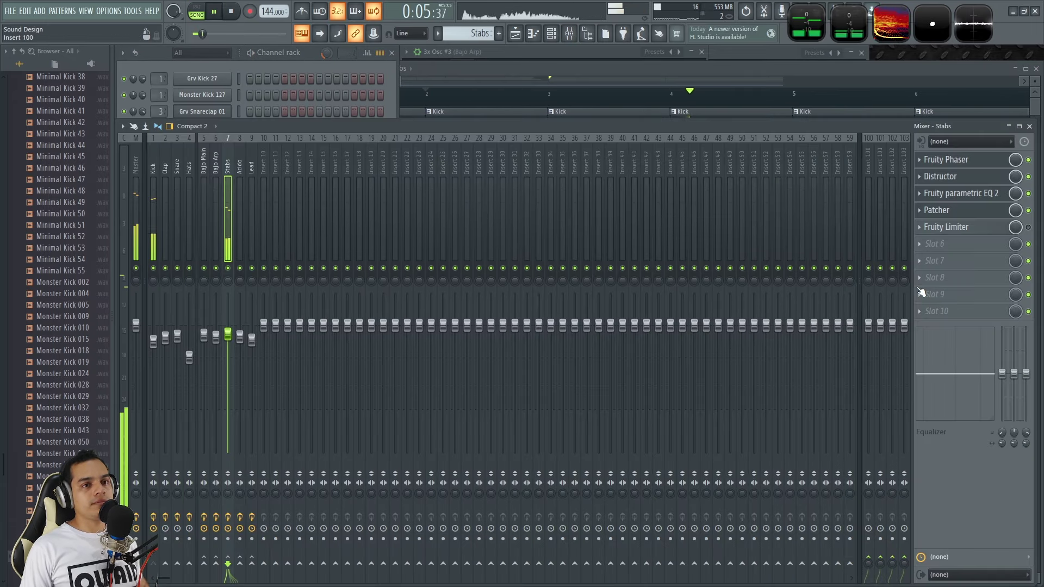
{"action": "left_click", "coordinate": [991, 230]}
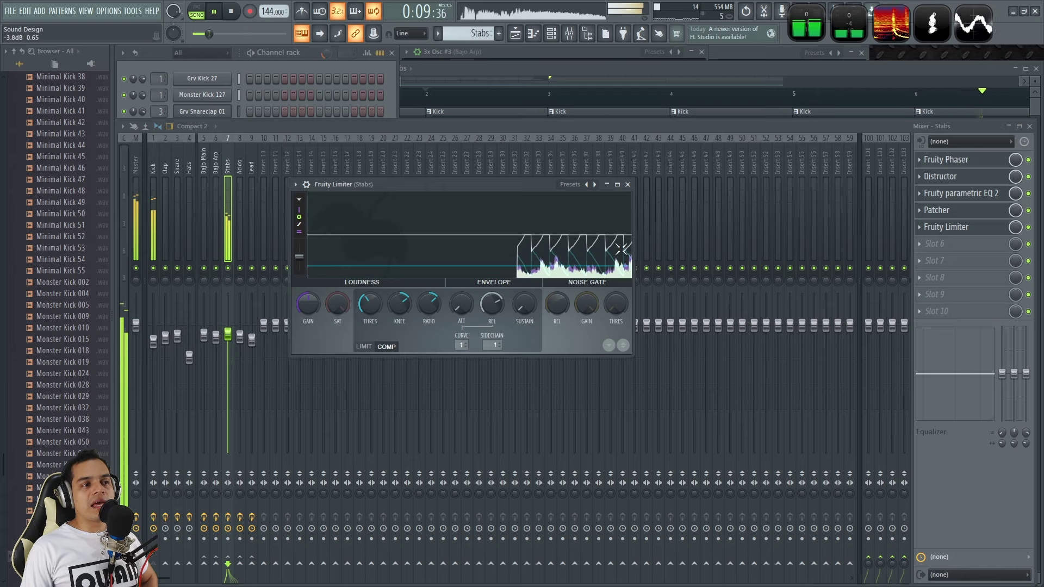
Unmute the Bajo and Bateria tracks in the playlist and play the song from the start.
{"action": "left_click", "coordinate": [586, 74]}
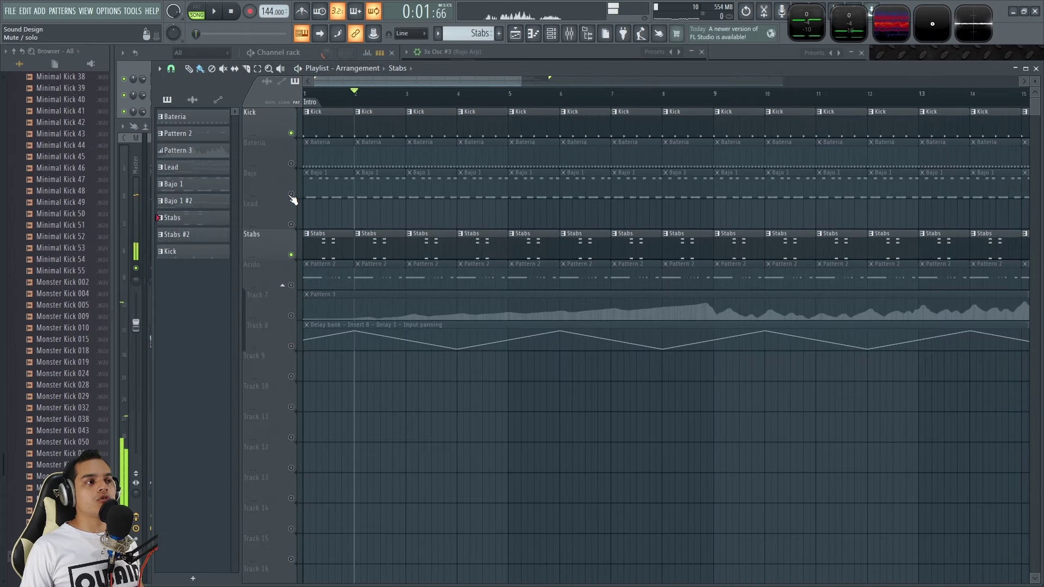
{"action": "left_click", "coordinate": [291, 194]}
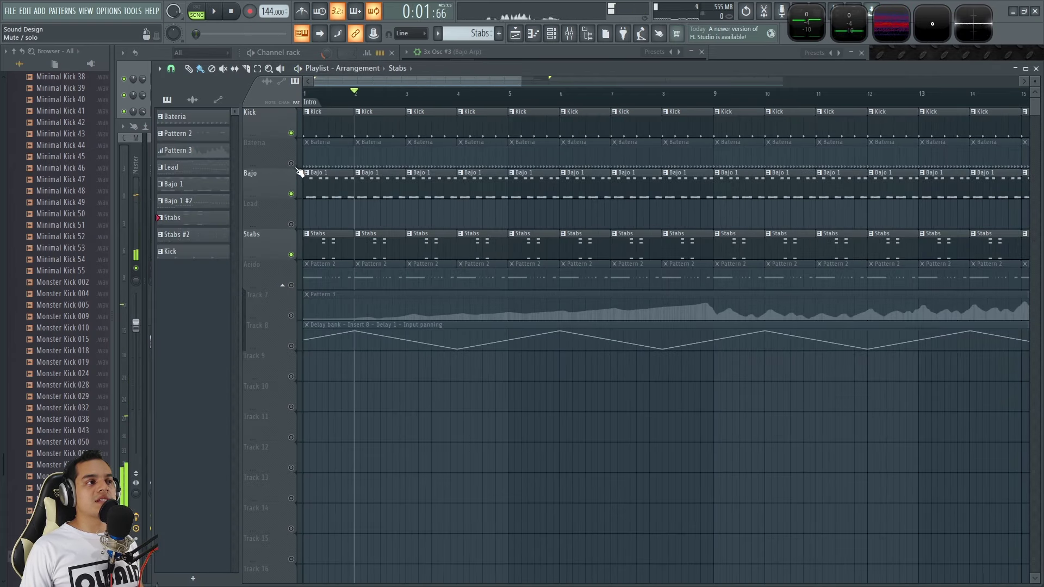
{"action": "left_click", "coordinate": [291, 163]}
{"action": "scroll", "coordinate": [294, 90], "scroll_direction": "up", "scroll_amount": 2}
{"action": "left_click", "coordinate": [231, 13]}
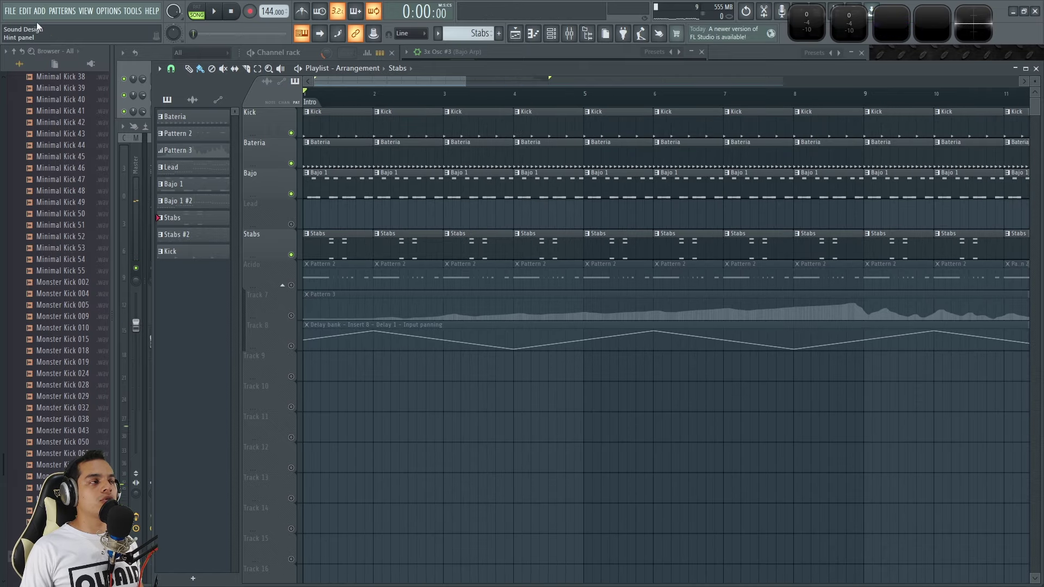
{"action": "left_click", "coordinate": [14, 52]}
{"action": "key", "text": "space"}
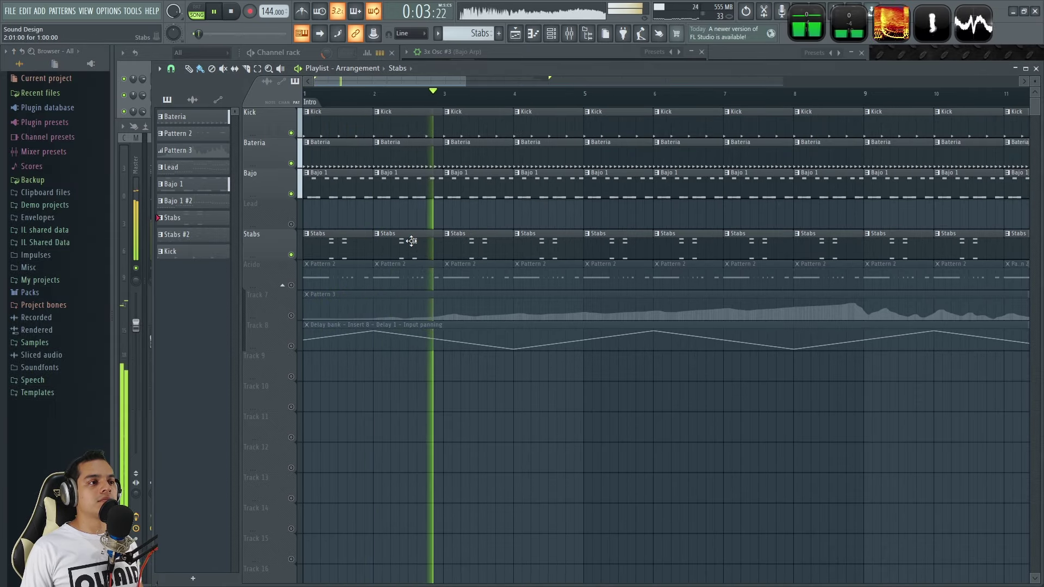
{"action": "key", "text": "space"}
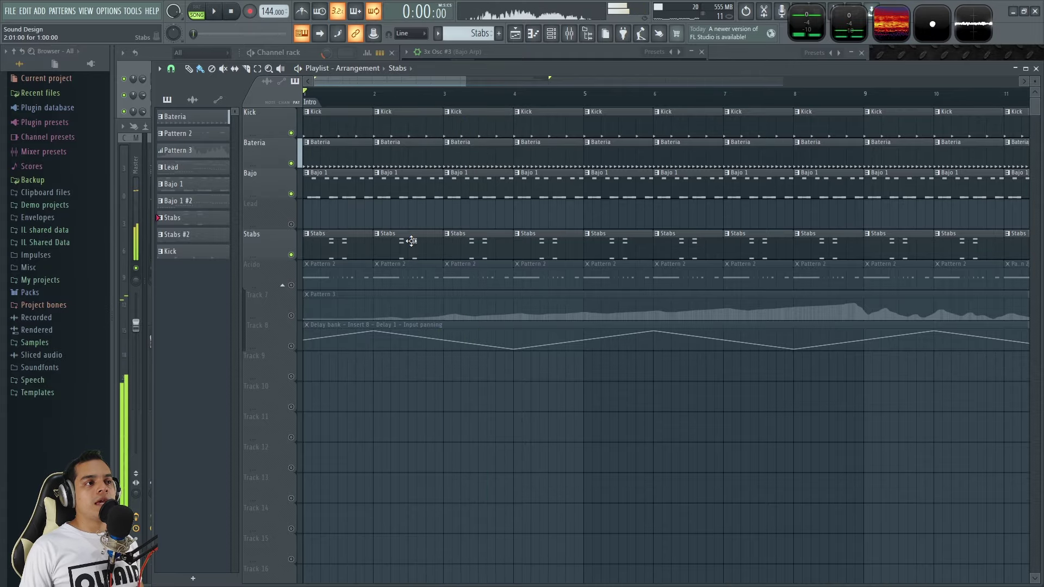
Open the Stabs pattern in the piano roll and examine its chord notes, sounding the G4 root.
{"action": "double_click", "coordinate": [411, 241]}
{"action": "scroll", "coordinate": [382, 253], "scroll_direction": "down", "scroll_amount": 3}
{"action": "scroll", "coordinate": [304, 264], "scroll_direction": "up", "scroll_amount": 2}
{"action": "scroll", "coordinate": [275, 269], "scroll_direction": "down", "scroll_amount": 1}
{"action": "scroll", "coordinate": [275, 269], "scroll_direction": "up", "scroll_amount": 3}
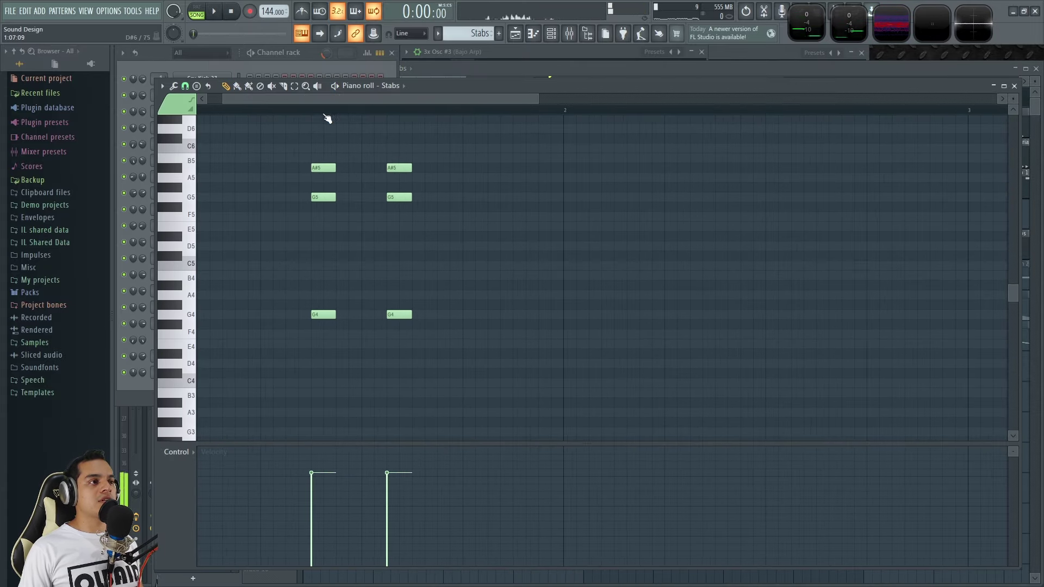
{"action": "left_click_drag", "start_coordinate": [324, 96], "coordinate": [361, 103]}
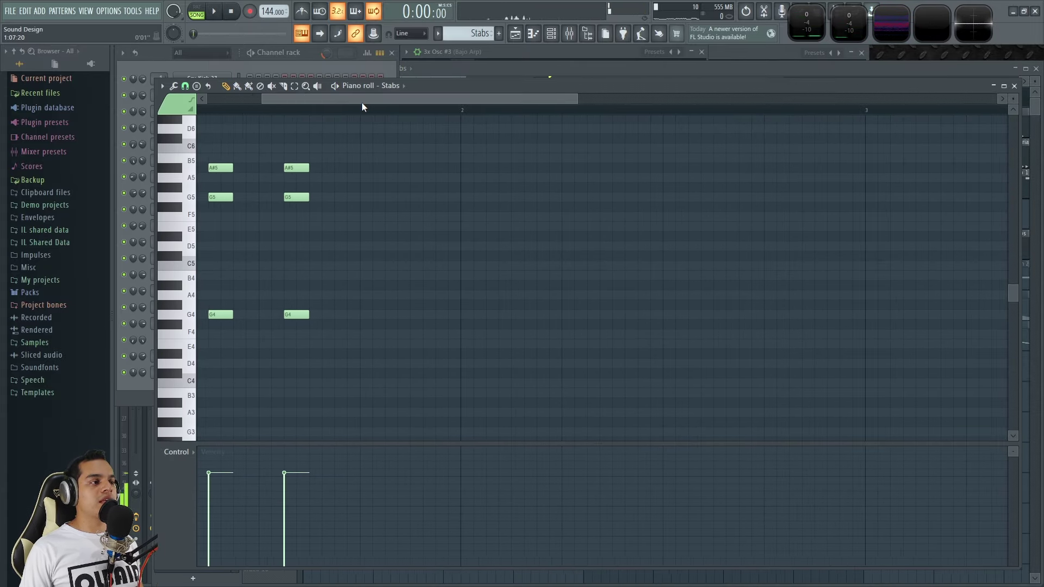
{"action": "left_click", "coordinate": [193, 315]}
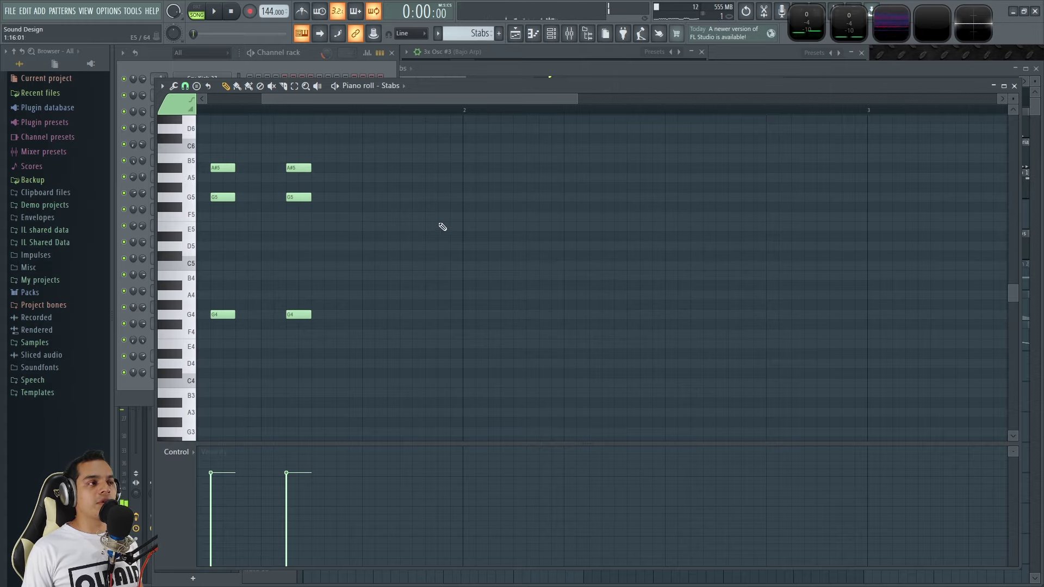
Play the song and temporarily select the A#5 and G5 notes of the two Stabs chords.
{"action": "key", "text": "space"}
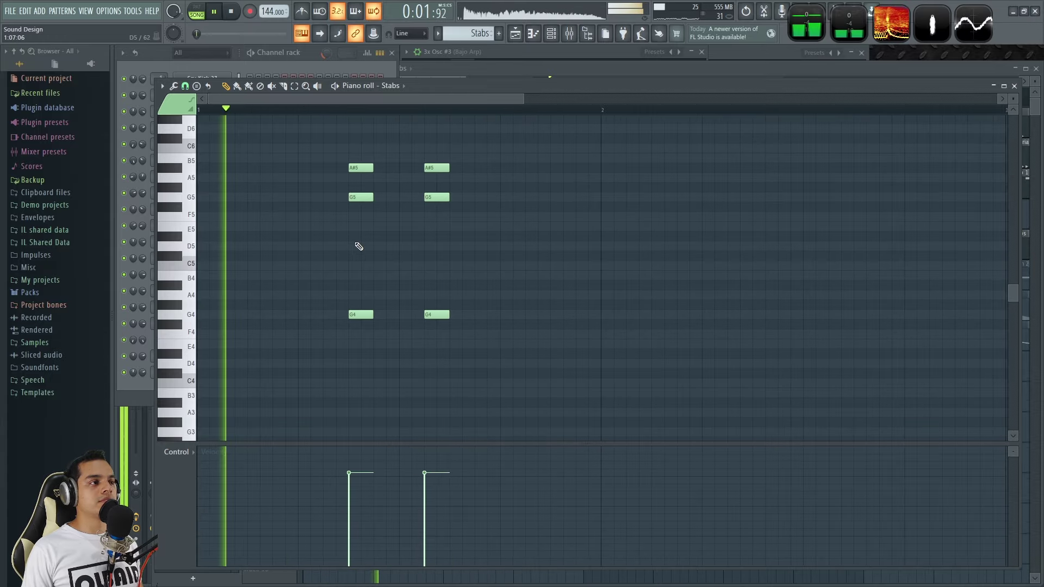
{"action": "left_click_drag", "start_coordinate": [345, 146], "coordinate": [466, 200]}
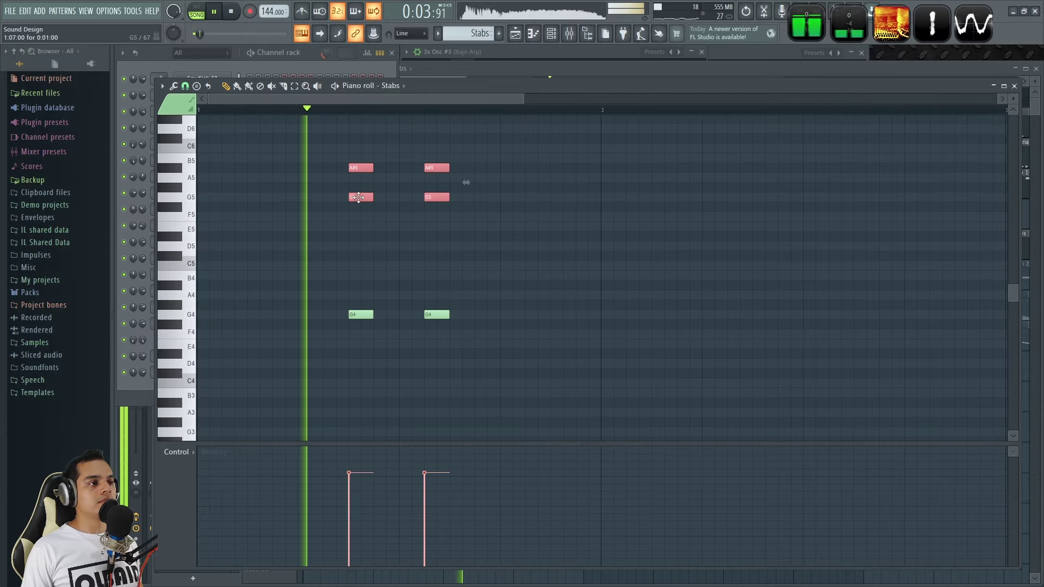
{"action": "key", "text": "space"}
{"action": "mouse_move", "coordinate": [361, 198]}
{"action": "left_mouse_down"}
{"action": "mouse_move", "coordinate": [354, 170]}
{"action": "mouse_move", "coordinate": [353, 189]}
{"action": "left_mouse_up"}
{"action": "left_click", "coordinate": [895, 163]}
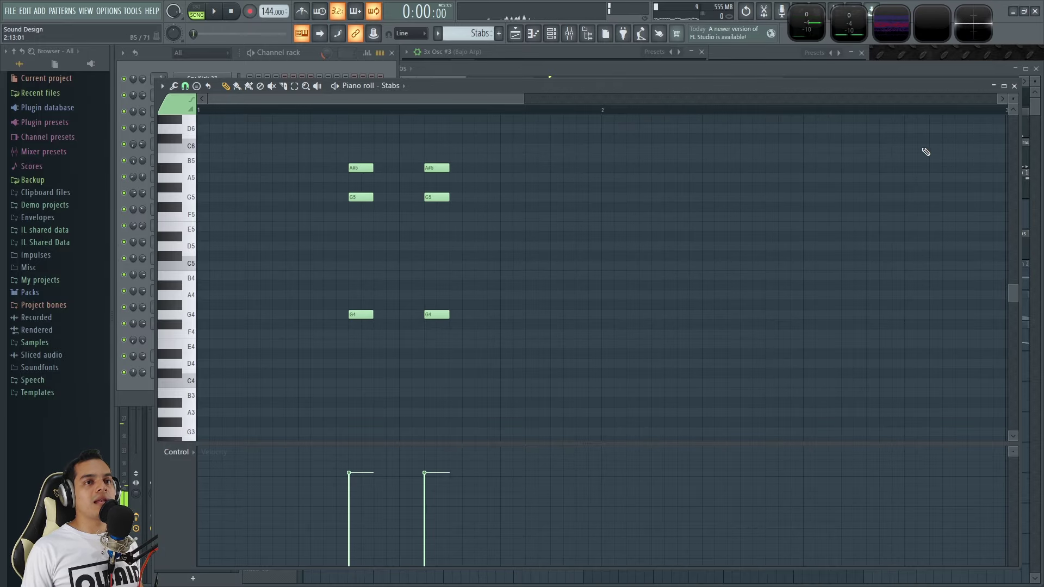
Close the piano roll, solo the Acido track in the playlist and start playback.
{"action": "left_click", "coordinate": [1014, 87]}
{"action": "key", "text": "F6"}
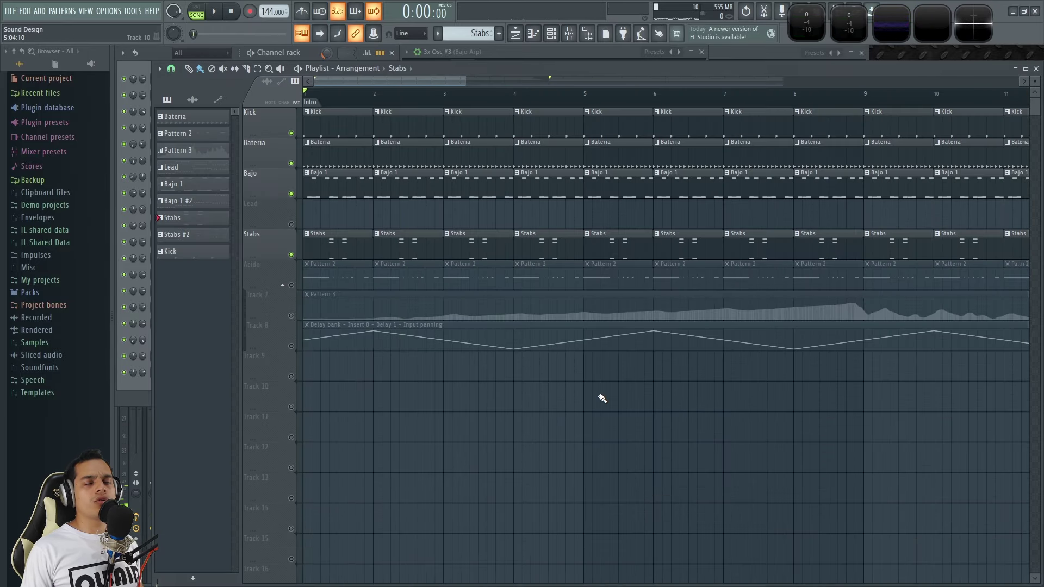
{"action": "scroll", "coordinate": [537, 400], "scroll_direction": "down", "scroll_amount": 3}
{"action": "right_click", "coordinate": [292, 285]}
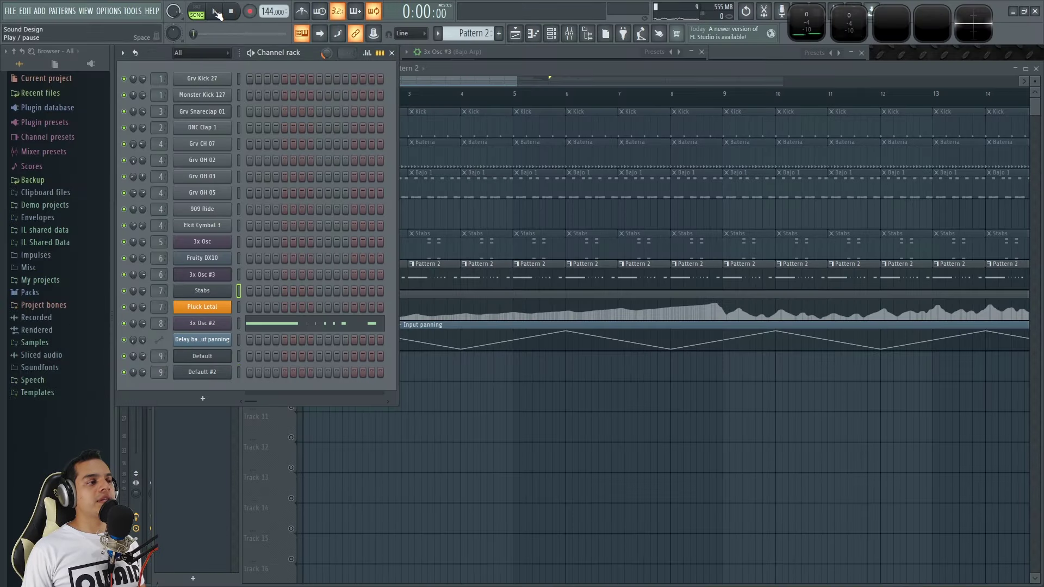
{"action": "left_click", "coordinate": [217, 14]}
Stop playback and inspect the 3x Osc oscillator waveforms, sample settings and envelope of the Acido sound.
{"action": "left_click", "coordinate": [462, 52]}
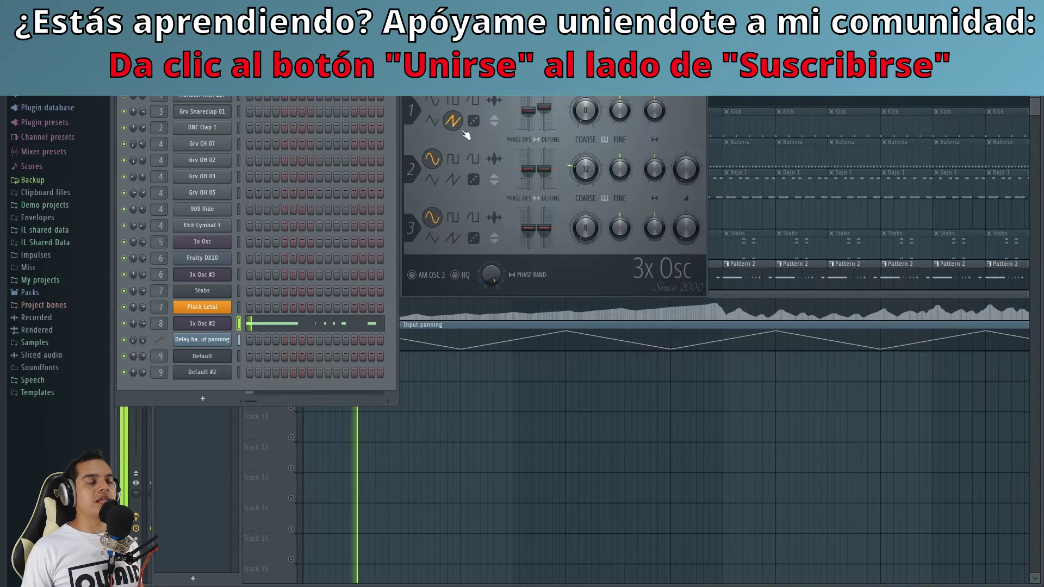
{"action": "key", "text": "space"}
{"action": "left_click", "coordinate": [437, 65]}
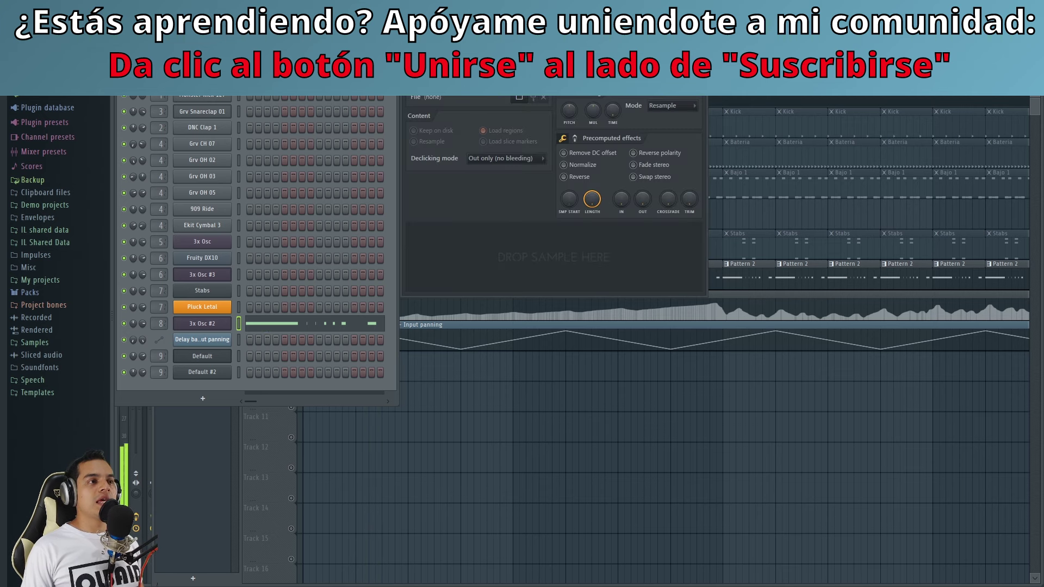
{"action": "left_click", "coordinate": [449, 94]}
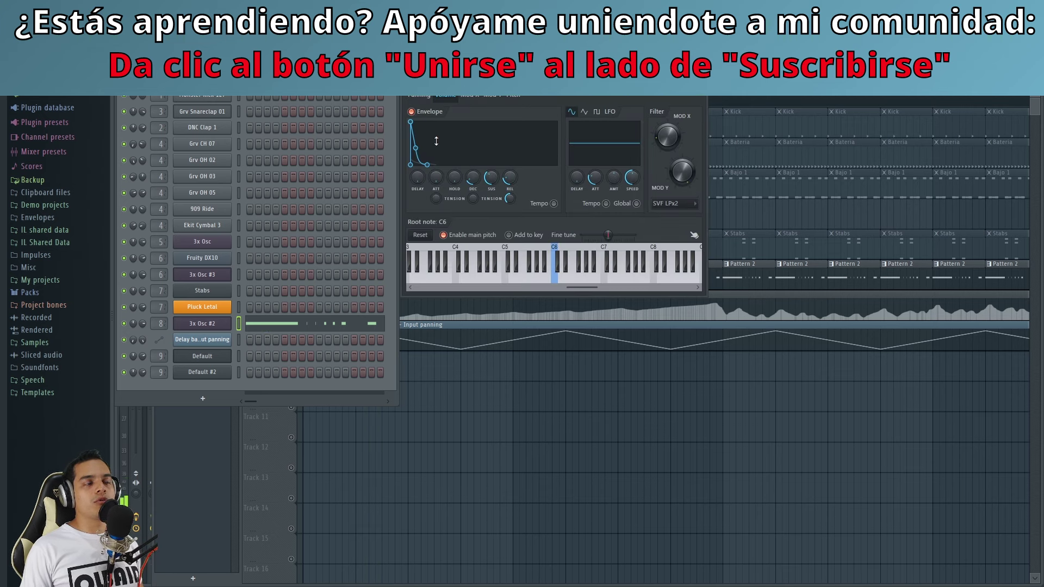
Inspect the Mod X envelope of the Acido 3x Osc and sweep its filter cutoff while sounding notes.
{"action": "left_click", "coordinate": [468, 96]}
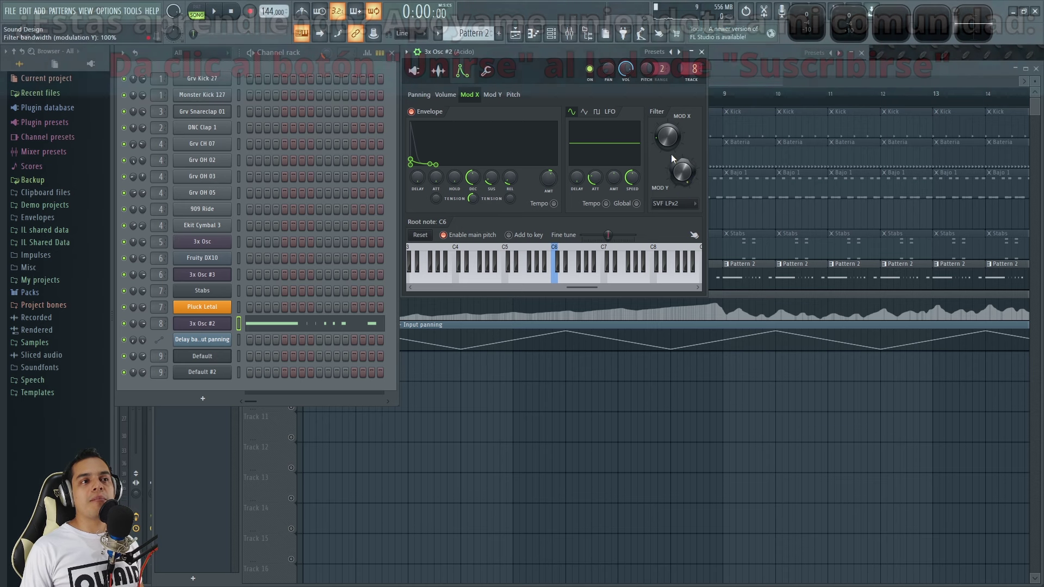
{"action": "key", "text": "w"}
{"action": "mouse_move", "coordinate": [665, 144]}
{"action": "left_mouse_down"}
{"action": "mouse_move", "coordinate": [665, 125]}
{"action": "mouse_move", "coordinate": [666, 151]}
{"action": "left_mouse_up"}
{"action": "key", "text": "c"}
{"action": "key", "text": "w"}
{"action": "key", "text": "u"}
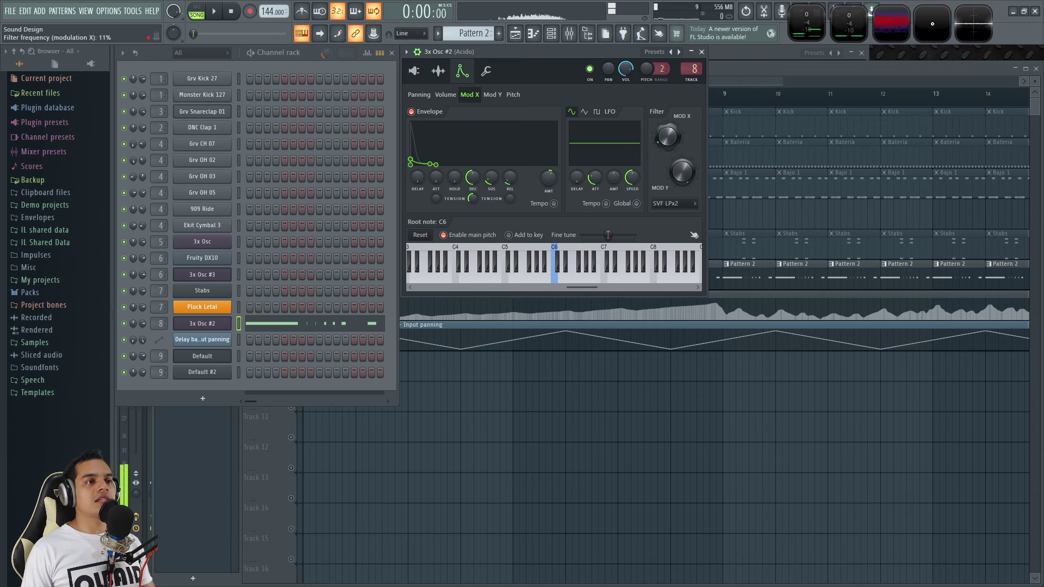
Bring up the Acido mixer track and sweep the 3x Osc Mod X filter cutoff to hear its effect on the sound.
{"action": "key", "text": "F9"}
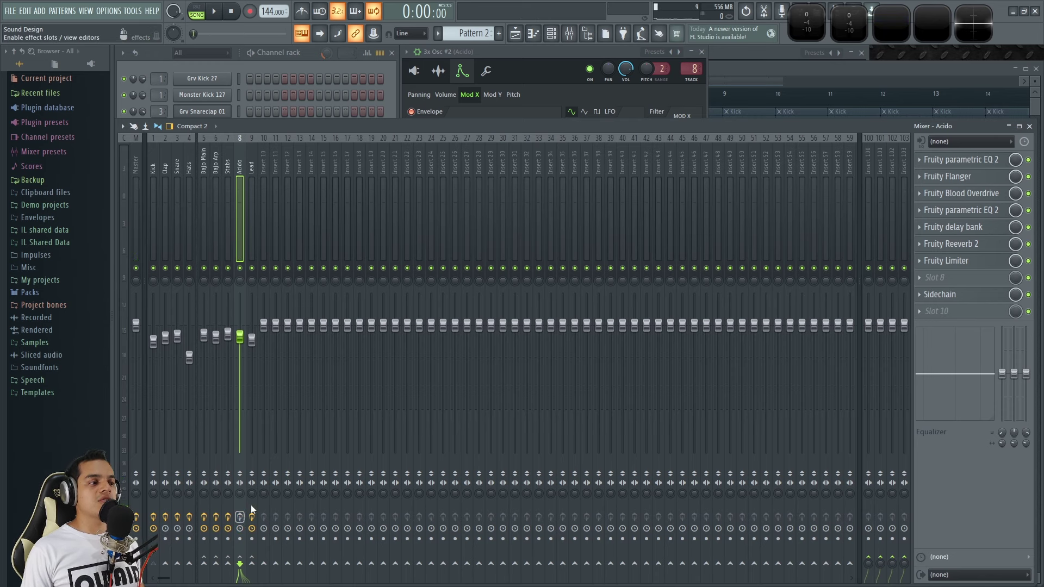
{"action": "left_click", "coordinate": [563, 54]}
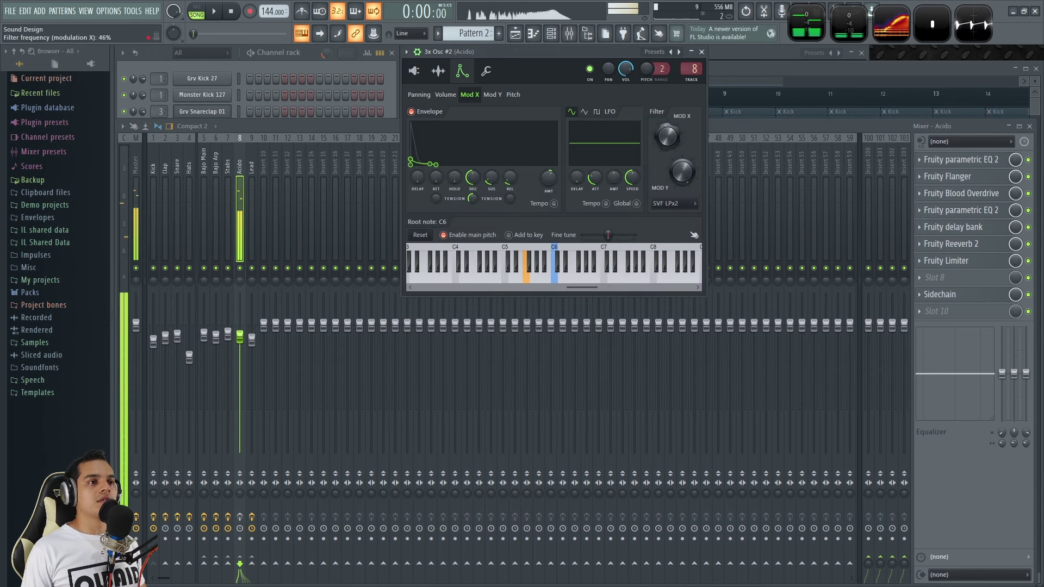
{"action": "left_click_drag", "start_coordinate": [667, 137], "coordinate": [667, 130]}
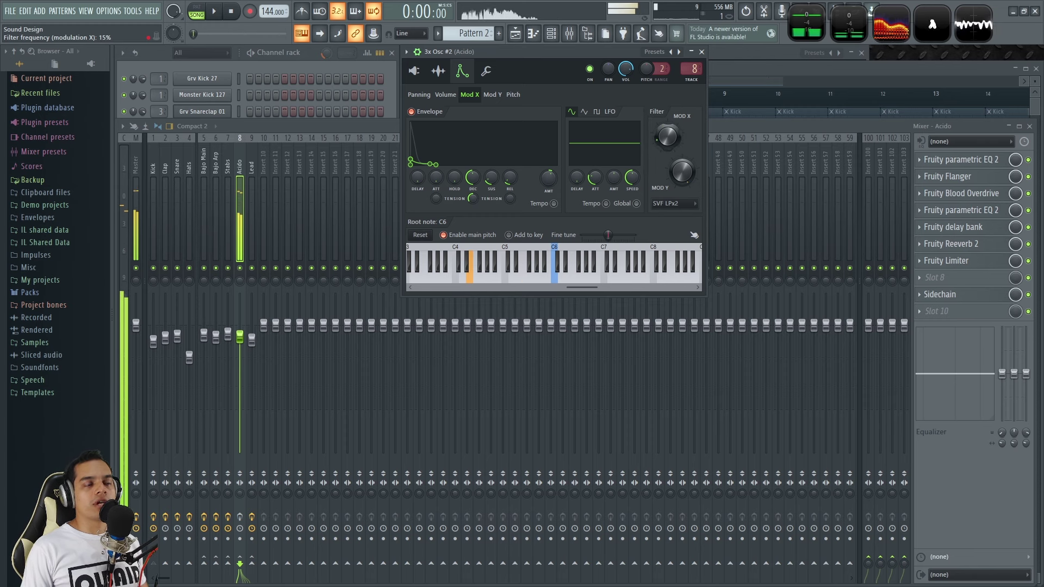
Inspect the first Fruity parametric EQ 2 and the Fruity Flanger on the Acido mixer track, briefly playing the song.
{"action": "left_click", "coordinate": [986, 159]}
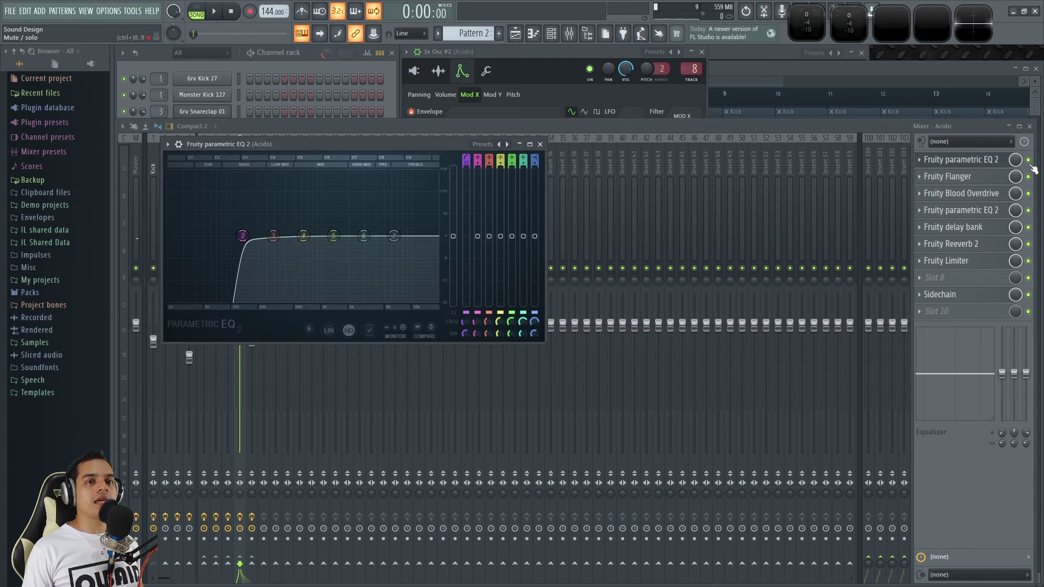
{"action": "key", "text": "space"}
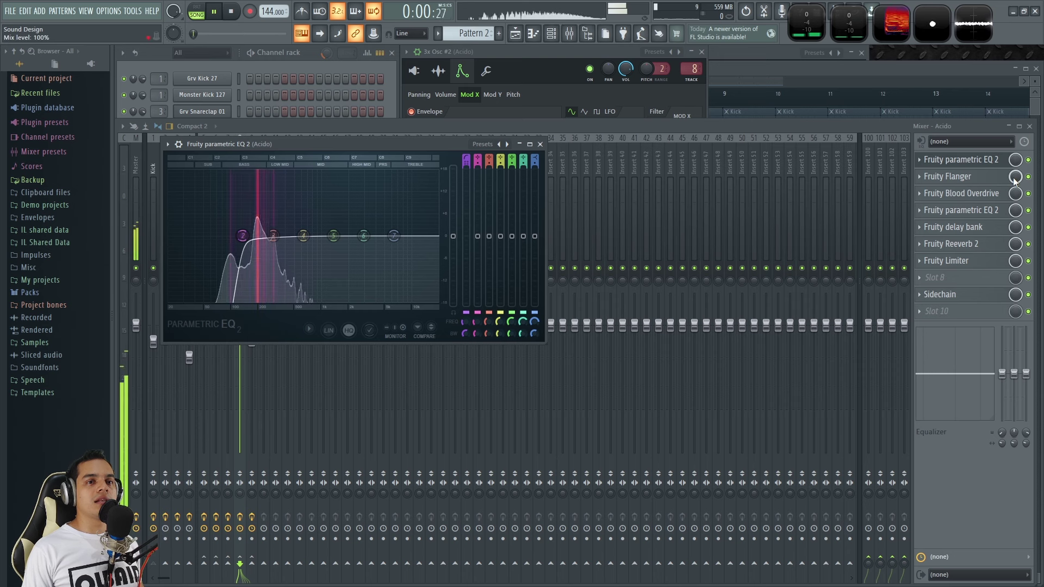
{"action": "key", "text": "space"}
{"action": "left_click", "coordinate": [978, 179]}
{"action": "left_click", "coordinate": [995, 183]}
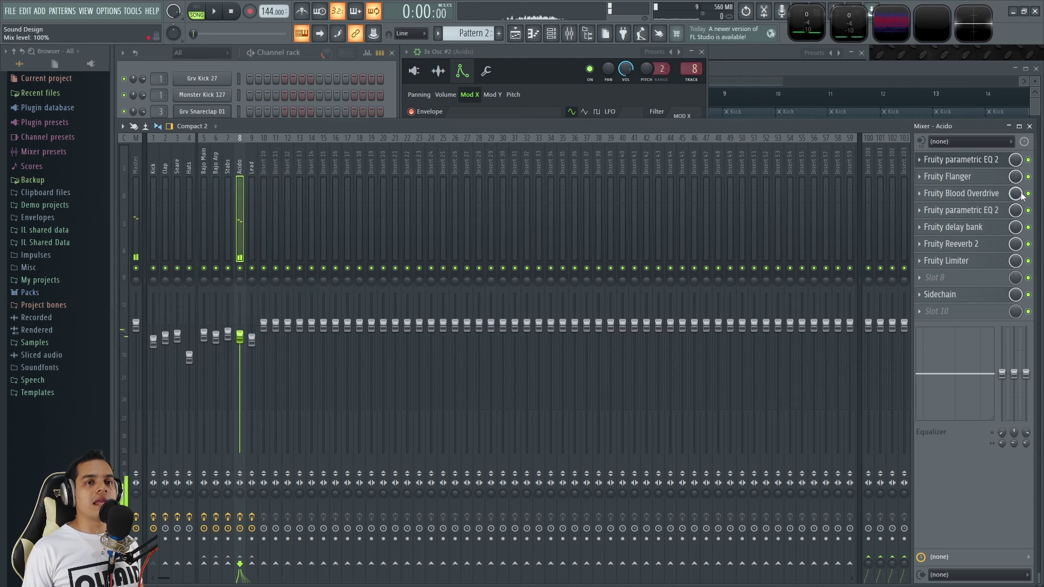
Play the Acido track and inspect its Fruity Blood Overdrive settings, closing the effect window.
{"action": "key", "text": "space"}
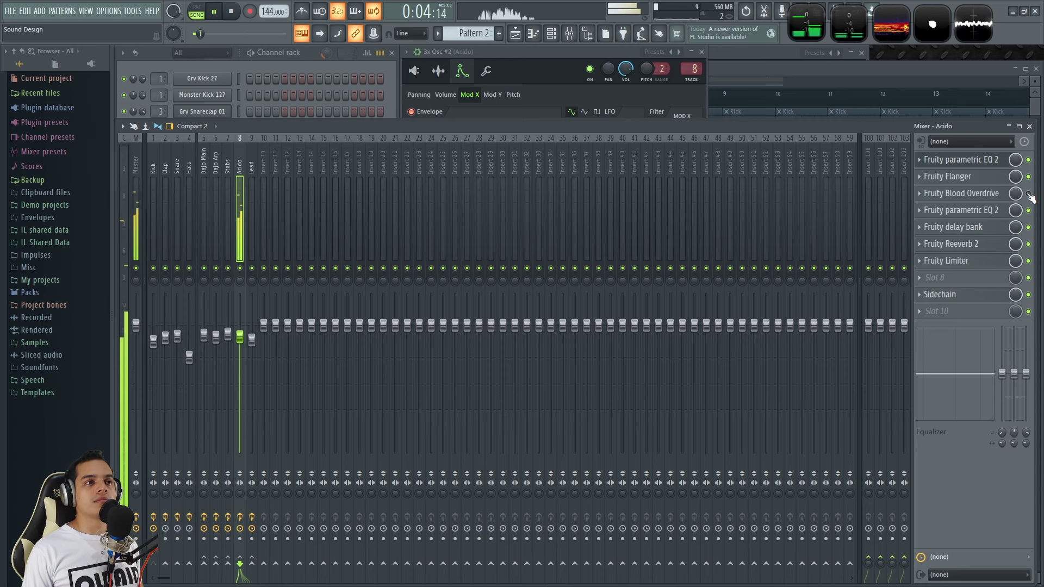
{"action": "left_click", "coordinate": [985, 194]}
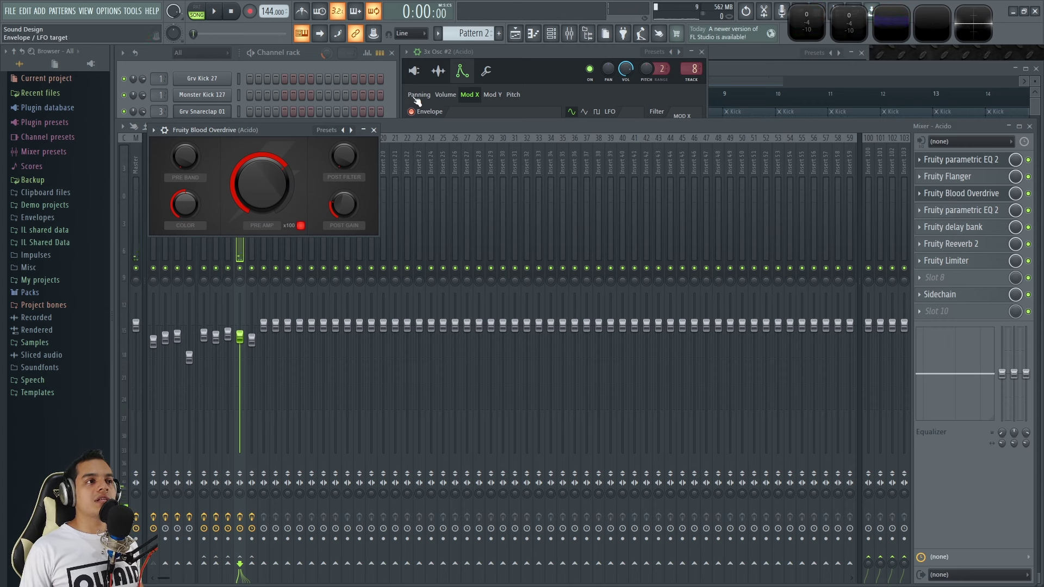
{"action": "left_click", "coordinate": [374, 129]}
Show the Pattern 3 automation in the playlist and play it while watching the Acido 3x Osc filter cutoff.
{"action": "left_click", "coordinate": [719, 62]}
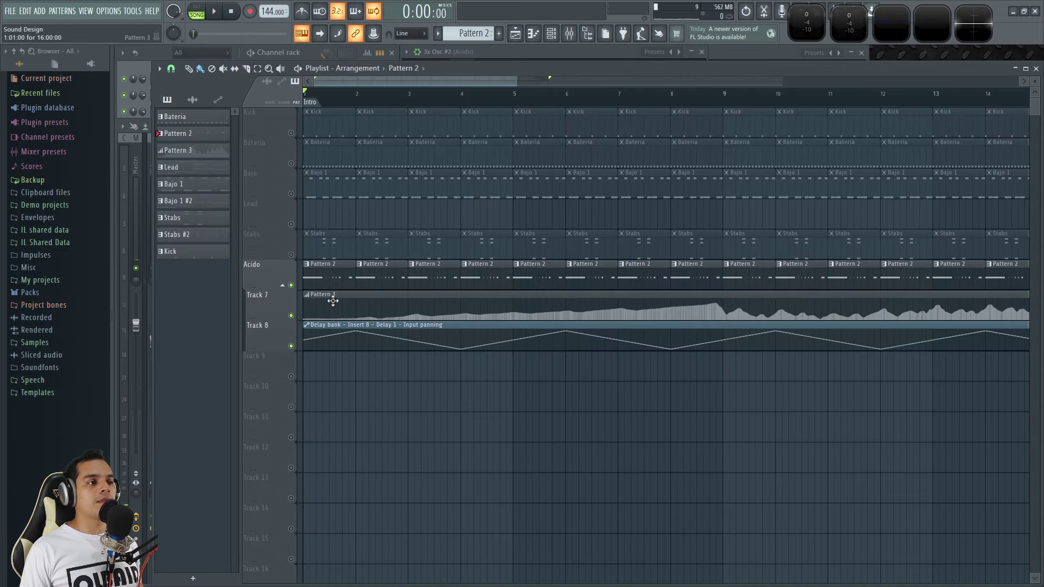
{"action": "scroll", "coordinate": [455, 405], "scroll_direction": "down", "scroll_amount": 2}
{"action": "left_click", "coordinate": [426, 296]}
{"action": "key", "text": "space"}
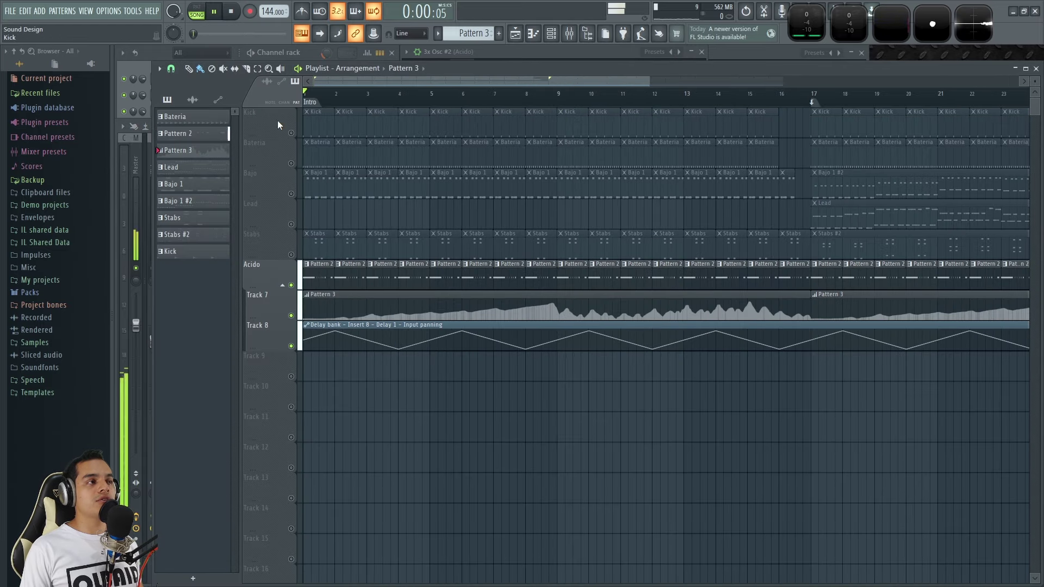
{"action": "left_click", "coordinate": [163, 56]}
{"action": "left_click", "coordinate": [227, 322]}
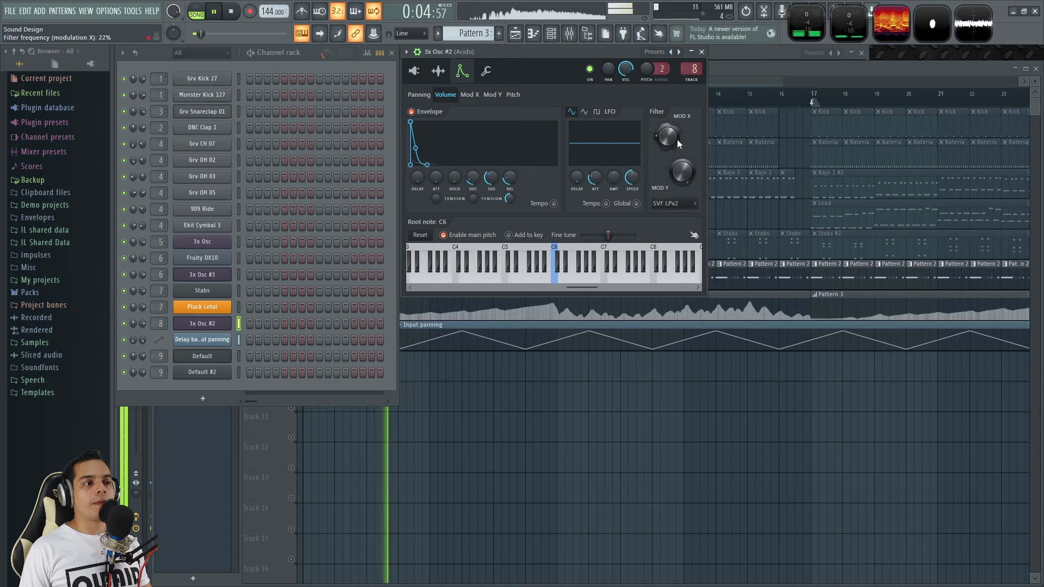
Set the main volume to 92% during playback, return to the Acido mixer track and stop the song.
{"action": "right_click", "coordinate": [520, 403]}
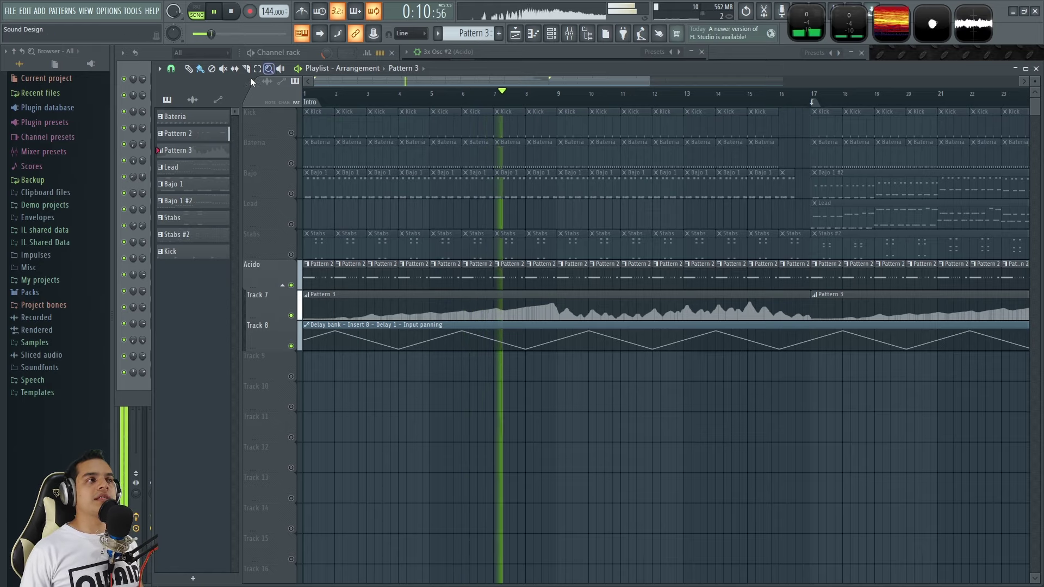
{"action": "mouse_move", "coordinate": [175, 13]}
{"action": "left_mouse_down"}
{"action": "mouse_move", "coordinate": [175, 50]}
{"action": "mouse_move", "coordinate": [175, 19]}
{"action": "left_mouse_up"}
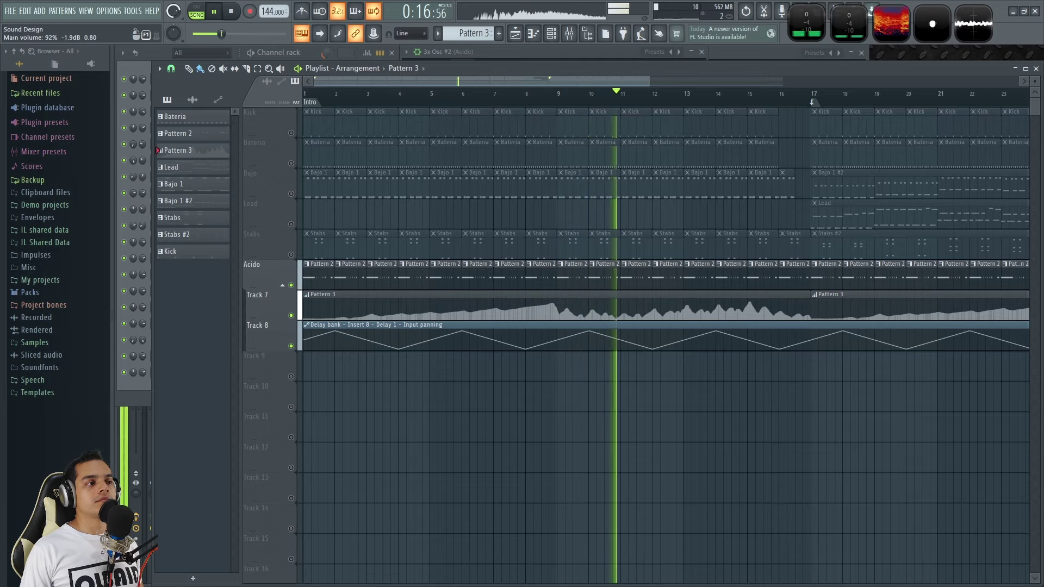
{"action": "left_click", "coordinate": [312, 51]}
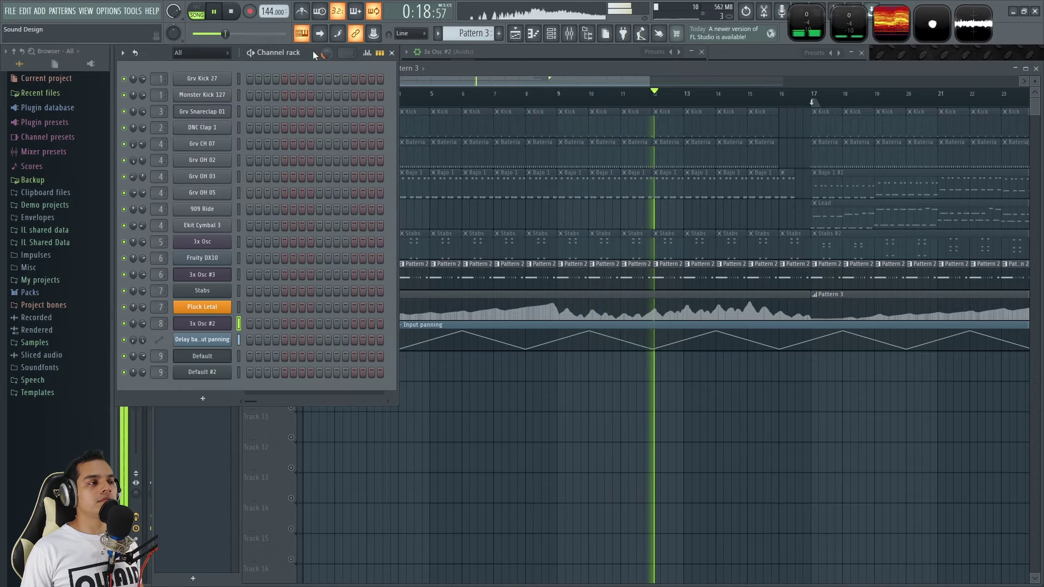
{"action": "key", "text": "F9"}
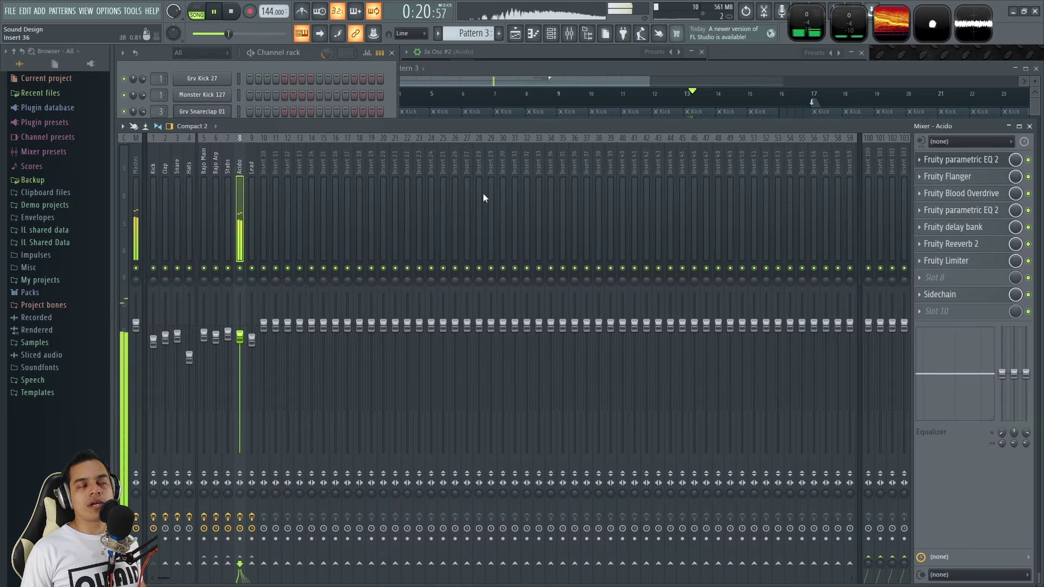
{"action": "key", "text": "space"}
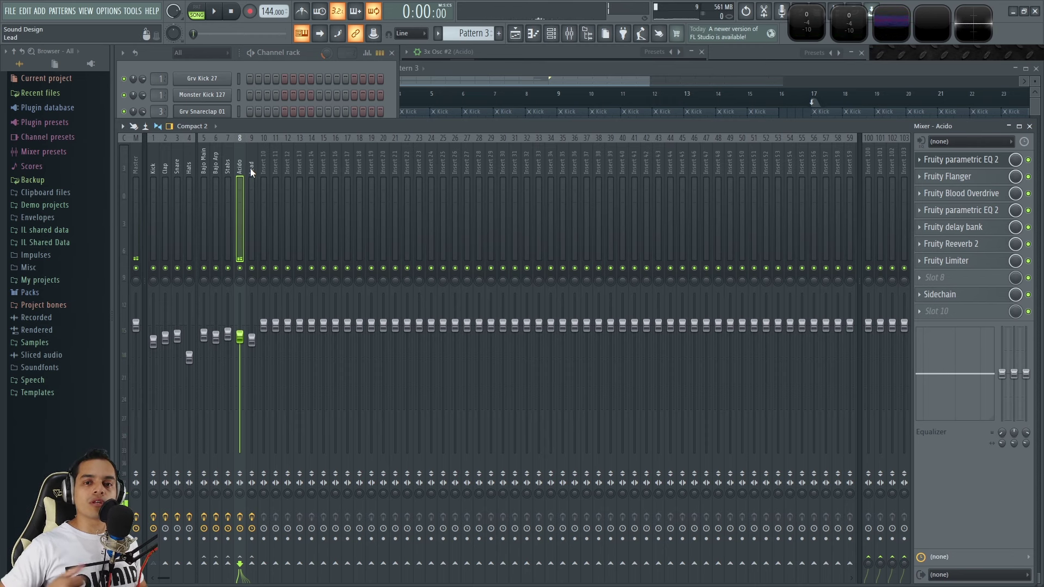
Inspect the second Fruity parametric EQ 2, the delay bank, Reeverb 2 and Limiter on the Acido mixer track.
{"action": "left_click", "coordinate": [987, 212]}
{"action": "left_click", "coordinate": [987, 213]}
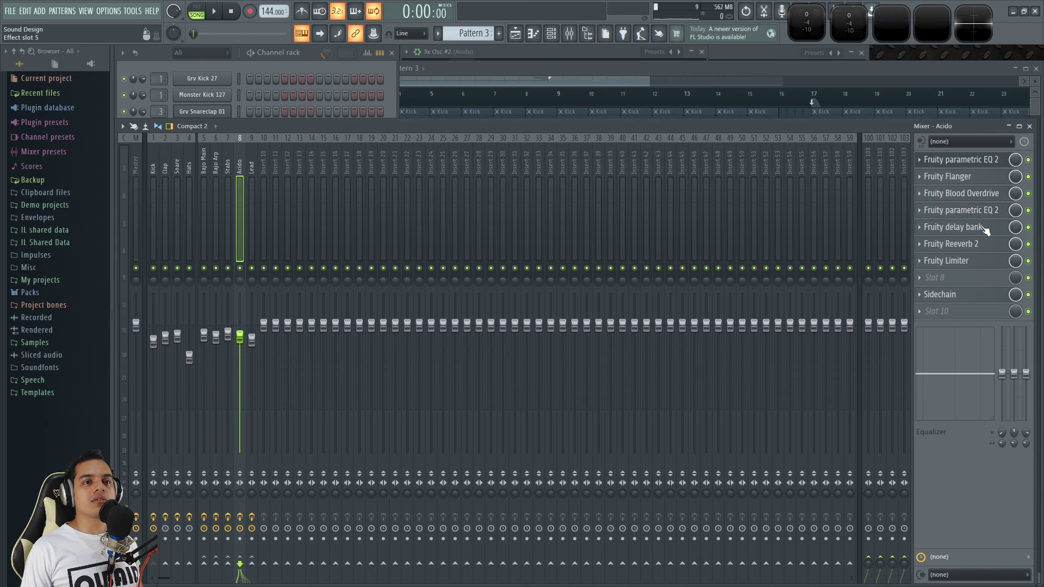
{"action": "left_click", "coordinate": [982, 228]}
{"action": "left_click", "coordinate": [978, 244]}
{"action": "left_click", "coordinate": [970, 261]}
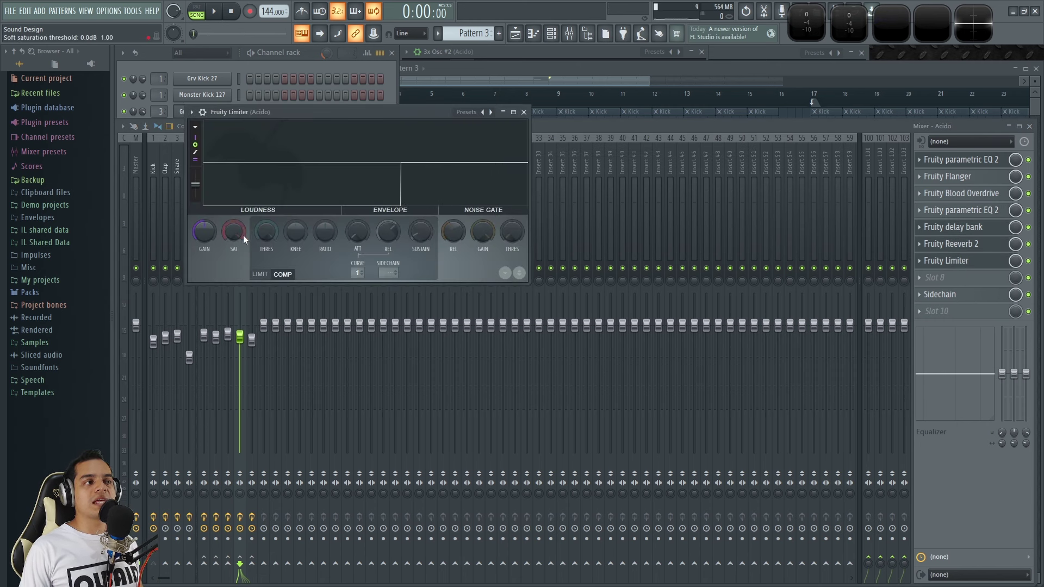
Briefly play the soloed Acido track from the playlist and unsolo it so all tracks are enabled.
{"action": "key", "text": "space"}
{"action": "left_click", "coordinate": [501, 67]}
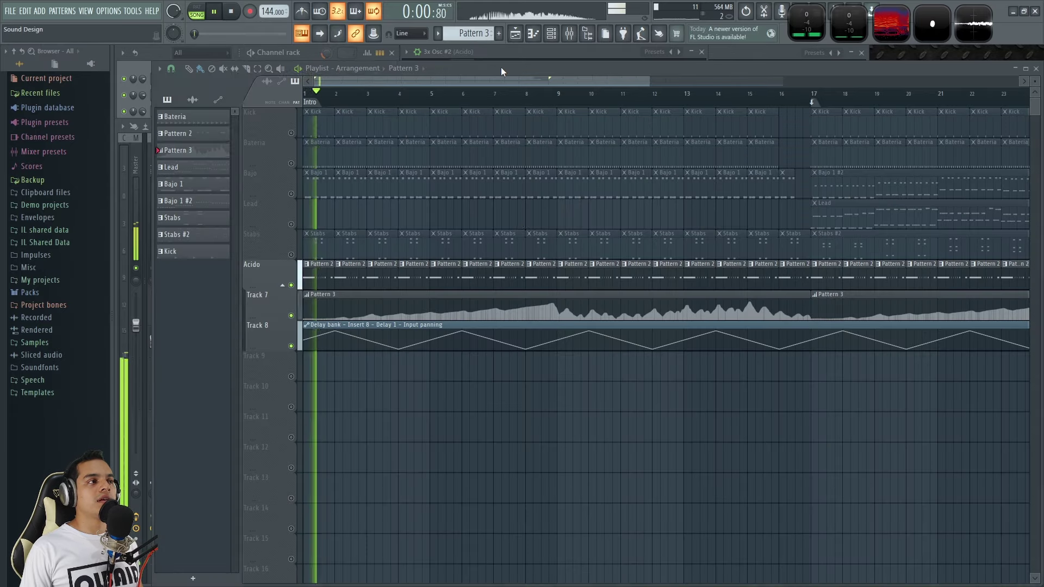
{"action": "key", "text": "space"}
{"action": "right_click", "coordinate": [291, 254]}
{"action": "right_click", "coordinate": [291, 255]}
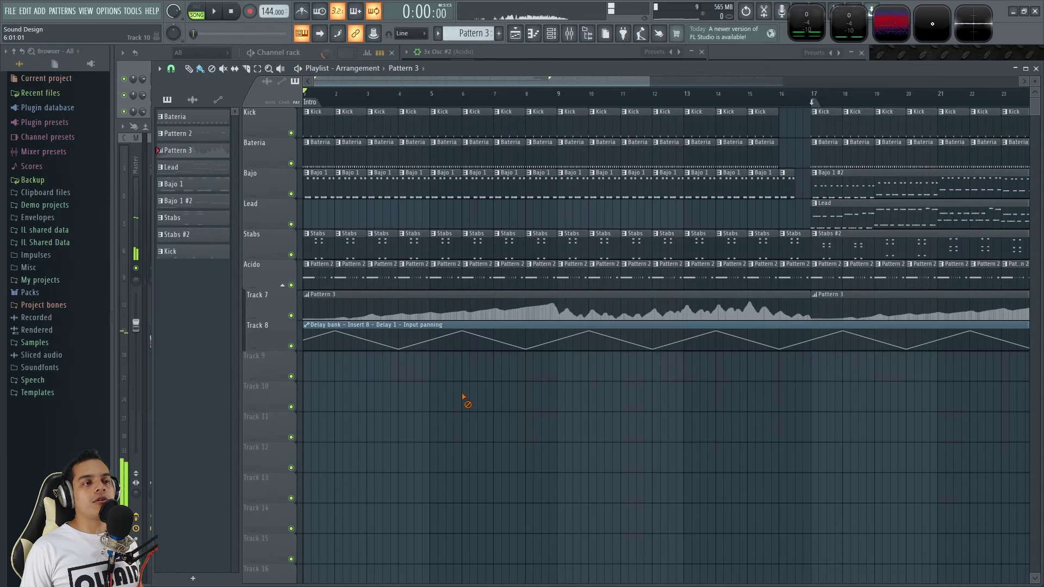
Go to the Lead section of the playlist and open the Lead pattern's Default Sytrus channel.
{"action": "scroll", "coordinate": [463, 394], "scroll_direction": "down", "scroll_amount": 3, "text": "ctrl"}
{"action": "scroll", "coordinate": [462, 383], "scroll_direction": "up", "scroll_amount": 6, "text": "ctrl"}
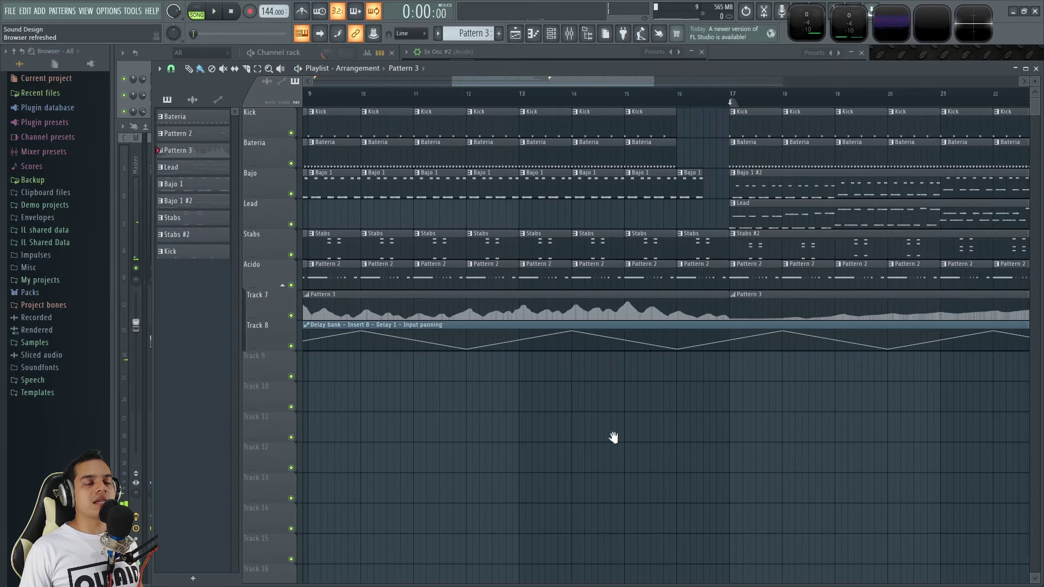
{"action": "left_click_drag", "start_coordinate": [505, 382], "coordinate": [481, 411]}
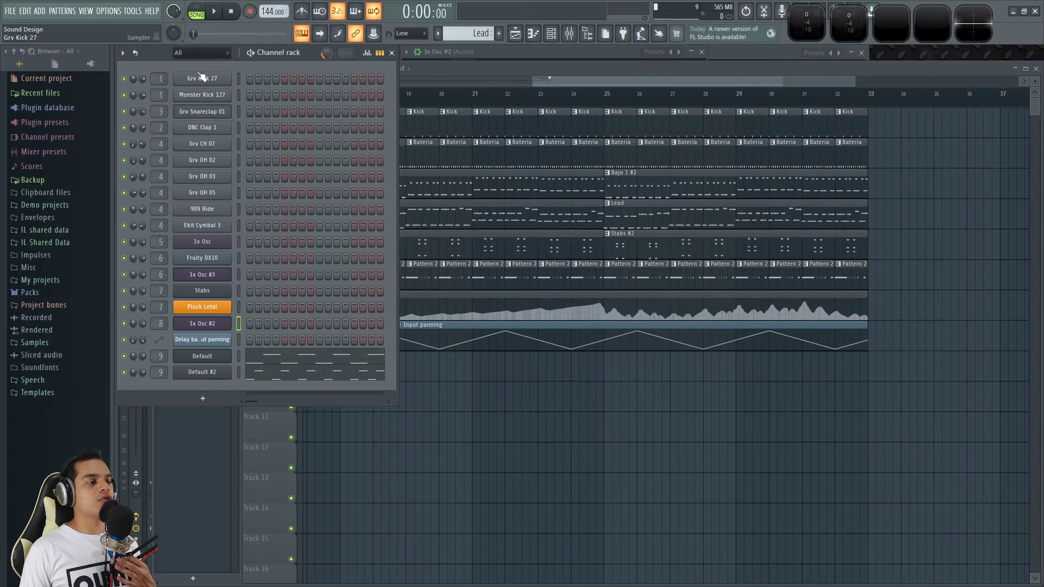
{"action": "left_click", "coordinate": [209, 356]}
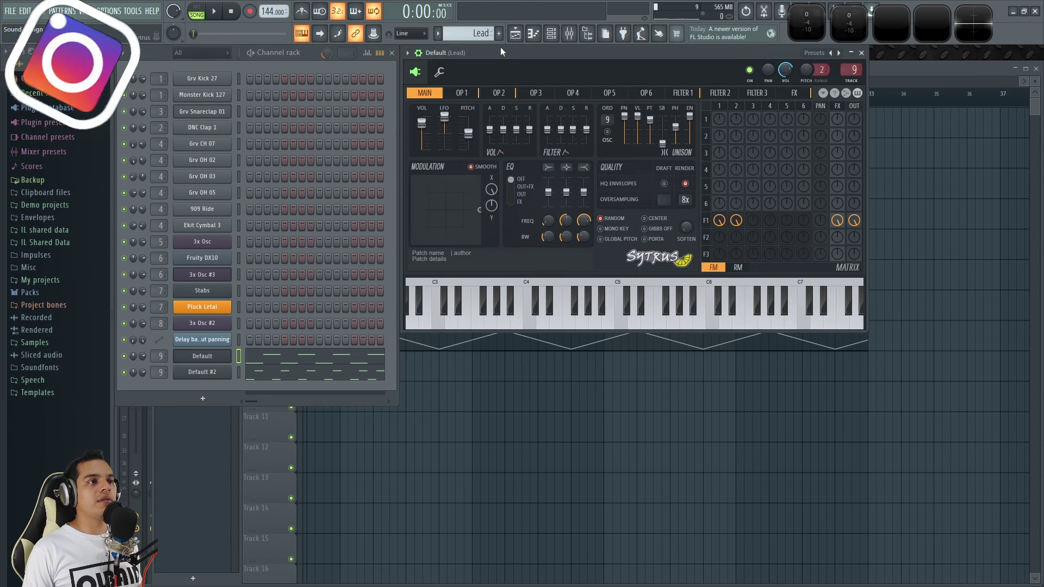
Compare the operator settings of the two Lead Sytrus channels, Default and Default #2.
{"action": "left_click", "coordinate": [202, 372]}
{"action": "left_click", "coordinate": [459, 93]}
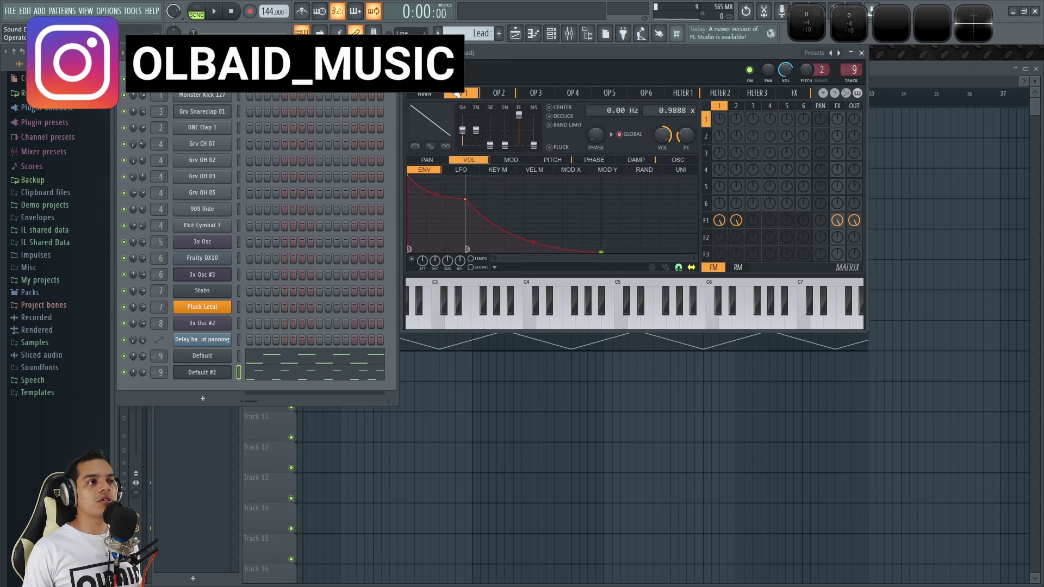
{"action": "left_click", "coordinate": [205, 359]}
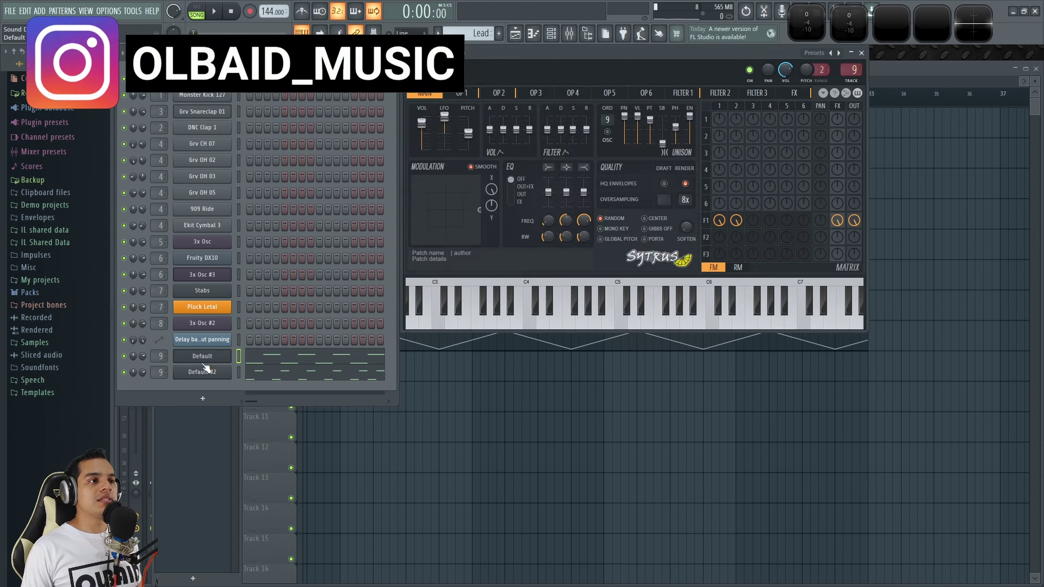
{"action": "left_click", "coordinate": [462, 93]}
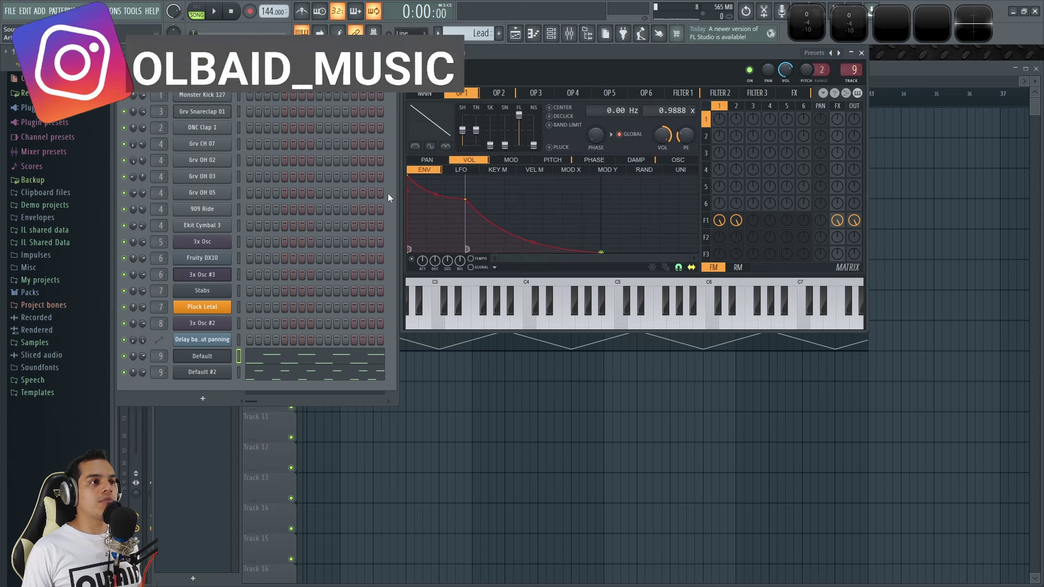
{"action": "left_click", "coordinate": [202, 356]}
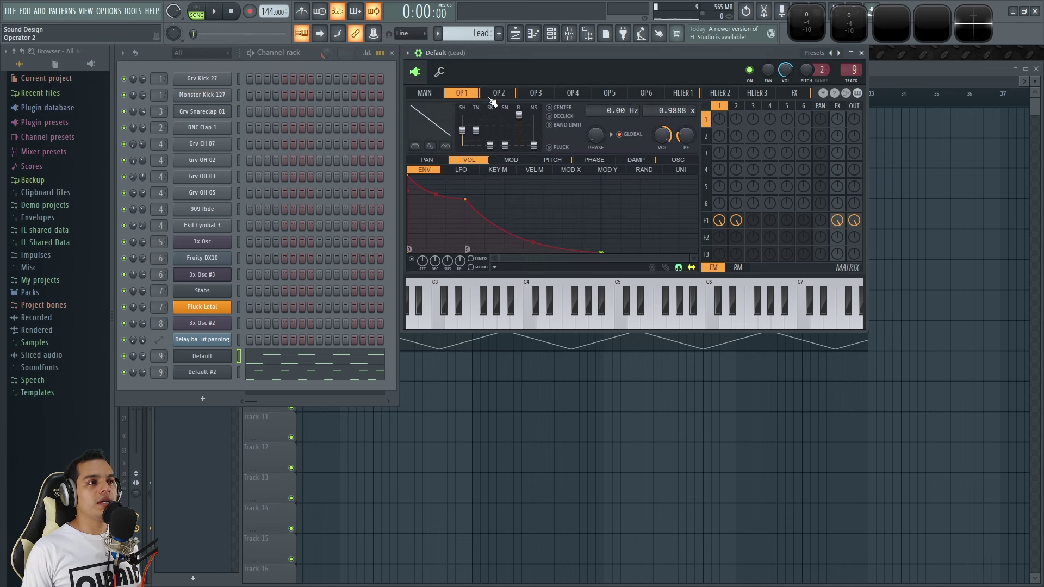
{"action": "left_click", "coordinate": [205, 374]}
{"action": "left_click", "coordinate": [462, 93]}
{"action": "left_click", "coordinate": [498, 93]}
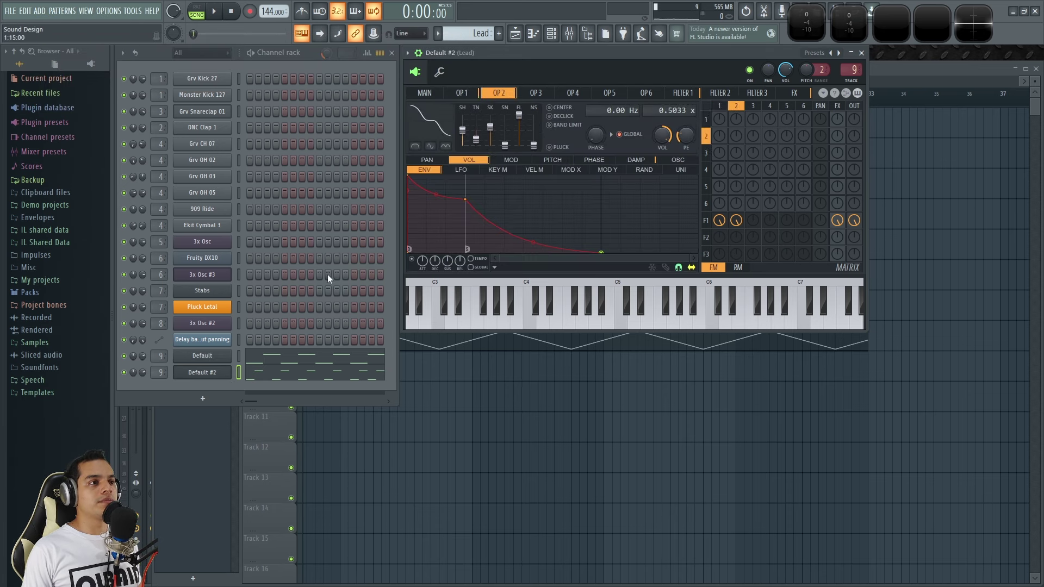
{"action": "left_click", "coordinate": [218, 357]}
{"action": "left_click", "coordinate": [206, 374]}
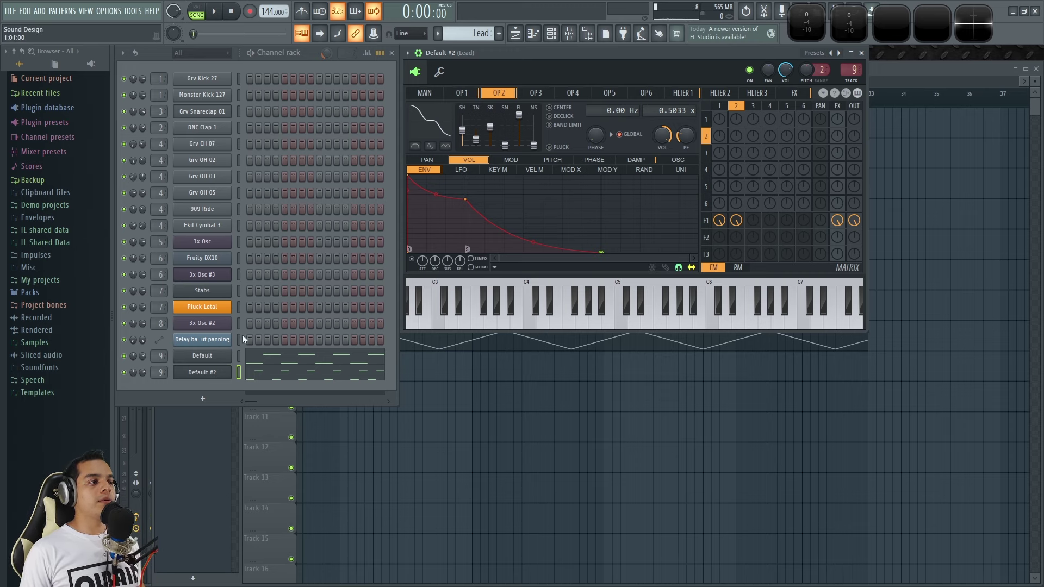
Reopen the Default Sytrus, reposition its window and examine the waveforms and volume envelopes of Operators 1 and 2.
{"action": "left_click", "coordinate": [213, 360]}
{"action": "left_click", "coordinate": [462, 93]}
{"action": "left_click_drag", "start_coordinate": [509, 56], "coordinate": [514, 81]}
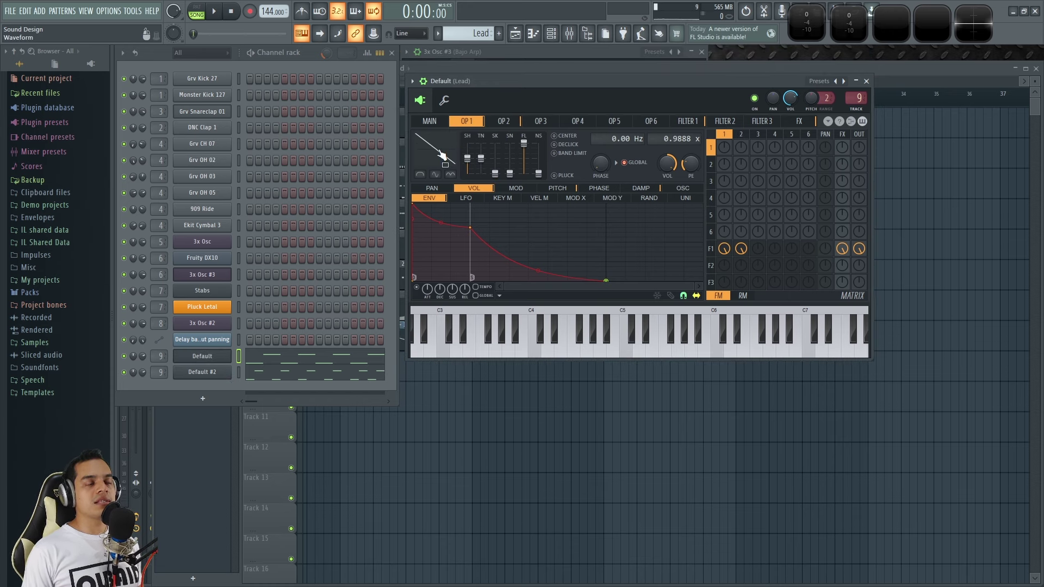
{"action": "left_click", "coordinate": [508, 121]}
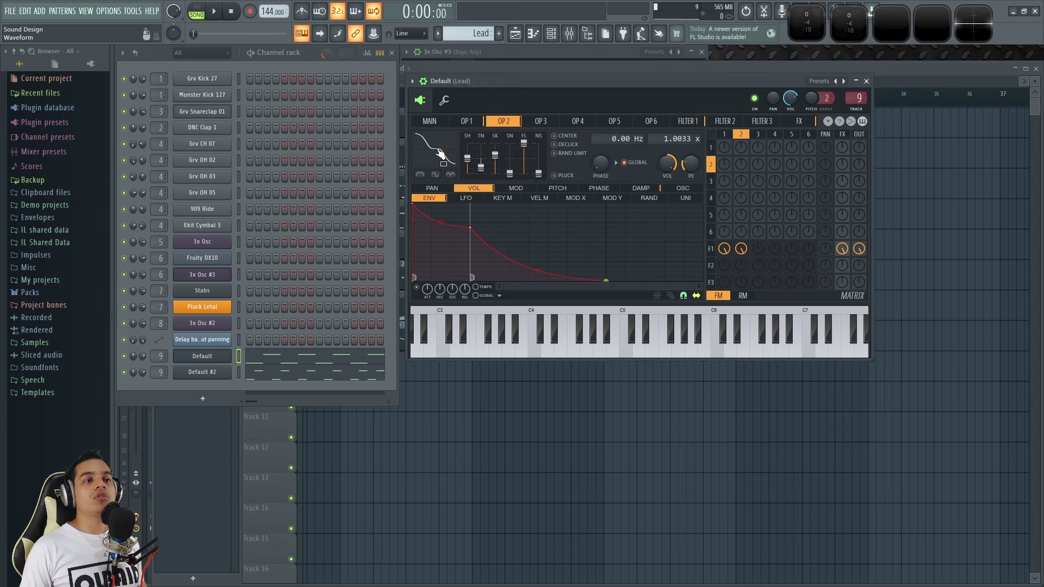
{"action": "left_click", "coordinate": [484, 122]}
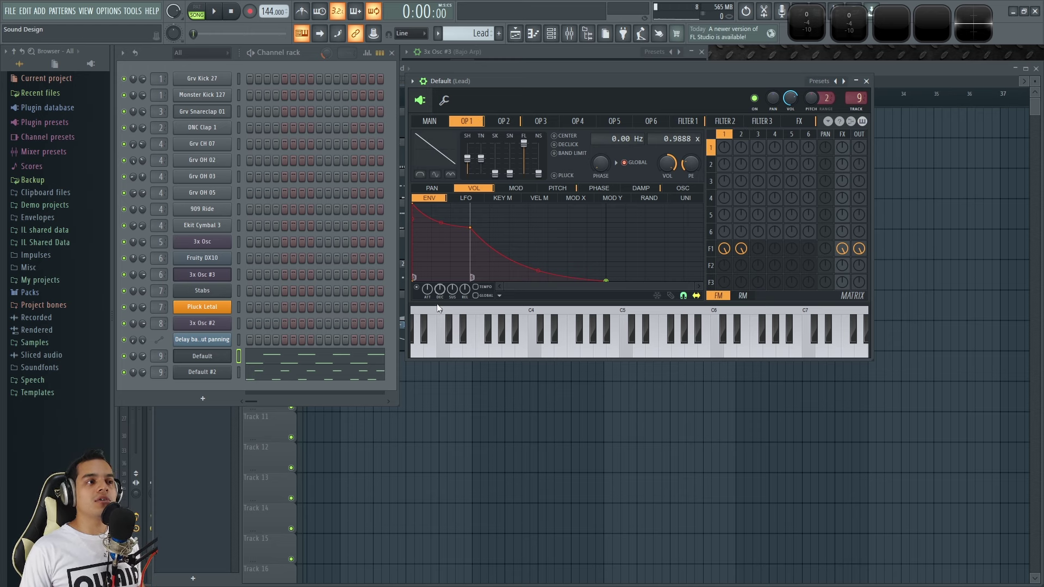
{"action": "left_click", "coordinate": [505, 123]}
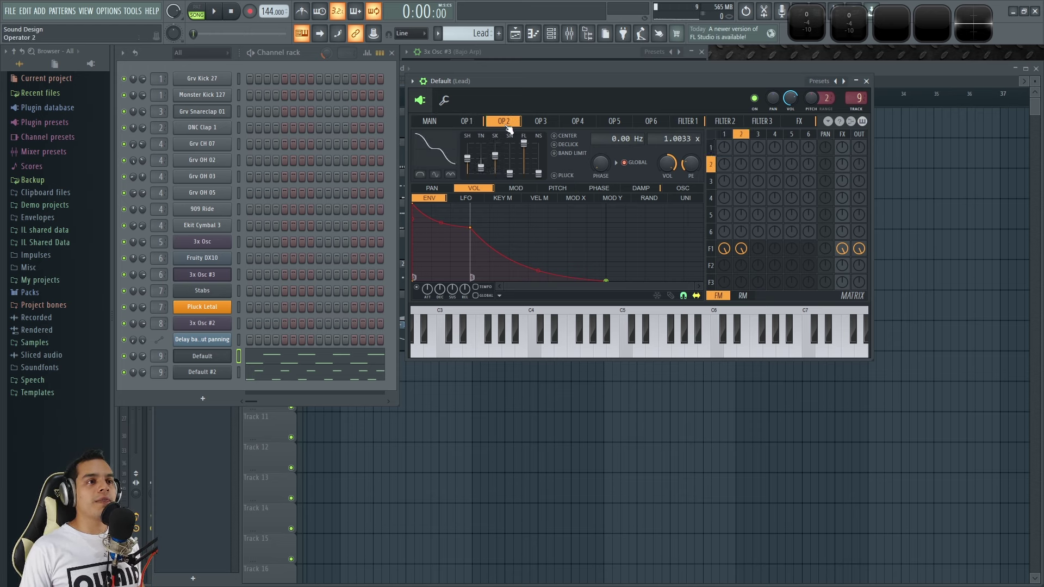
Open Operator 1's unison pitch envelope in the Default Sytrus and audition the sound with a few notes.
{"action": "left_click", "coordinate": [471, 121]}
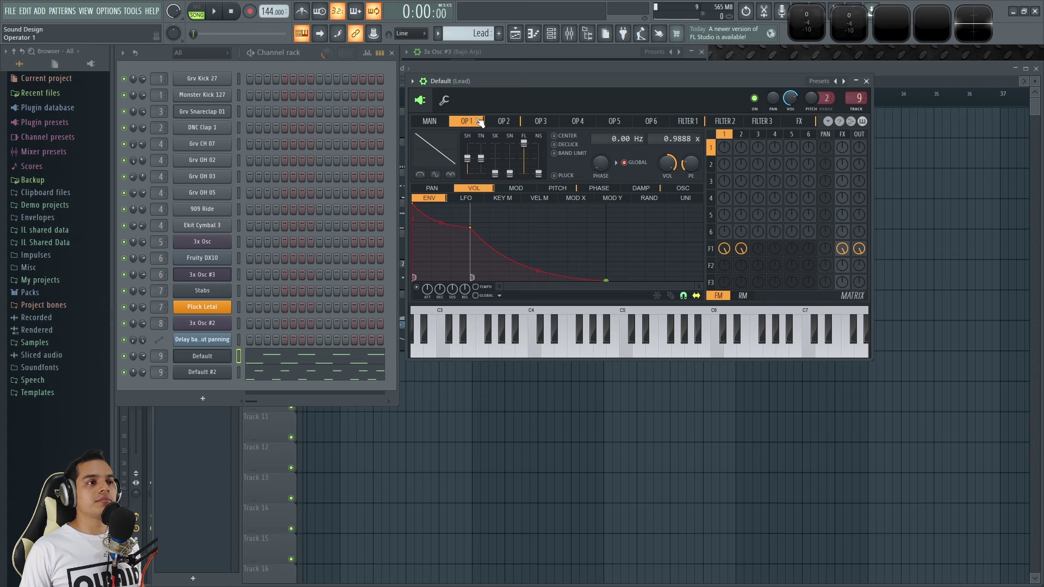
{"action": "left_click", "coordinate": [565, 189]}
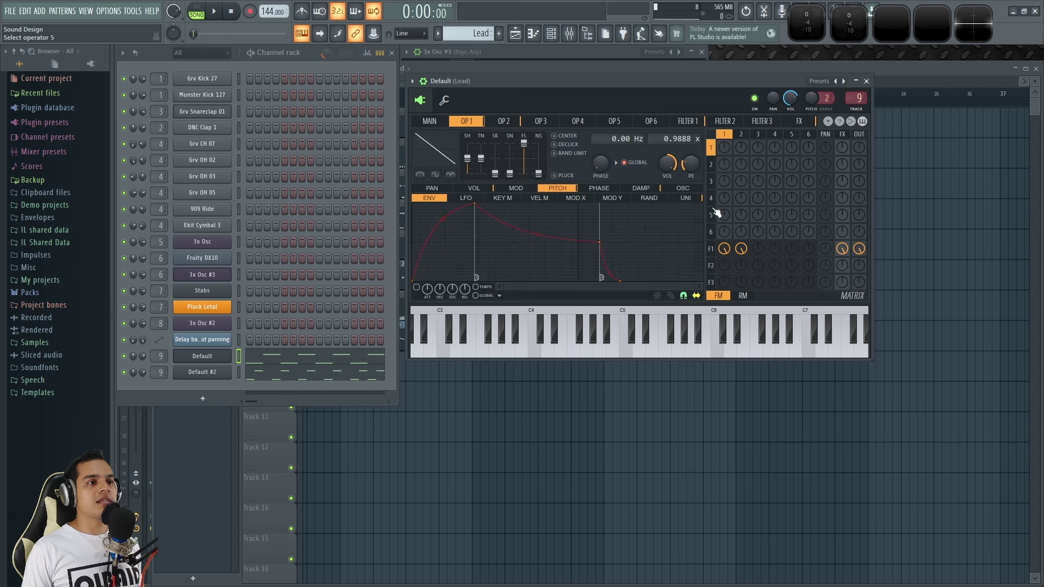
{"action": "left_click", "coordinate": [685, 198]}
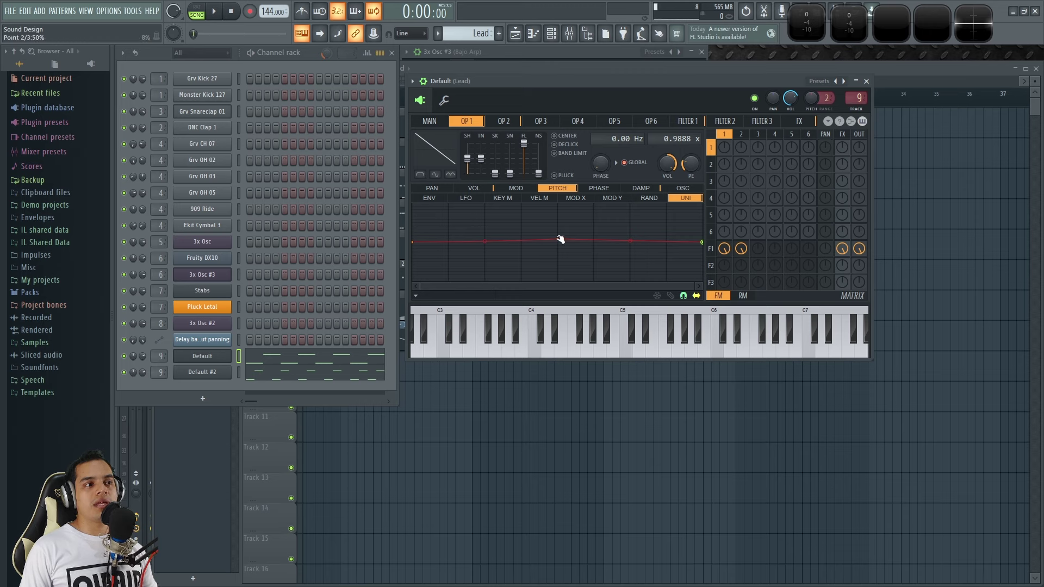
{"action": "key", "text": "c"}
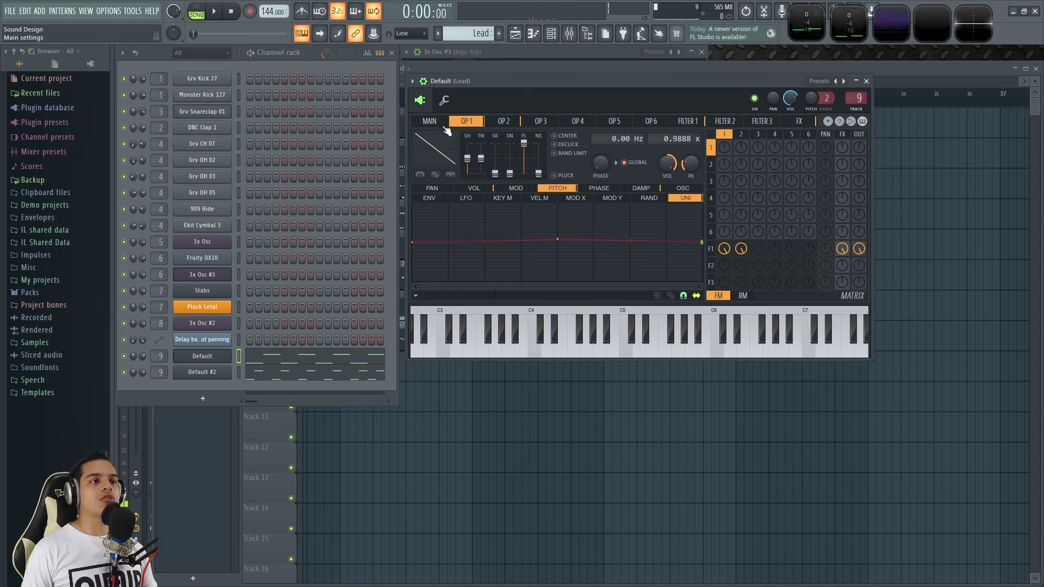
{"action": "key", "text": "c"}
{"action": "key", "text": "c"}
Try different heights for the middle point of Operator 1's unison pitch envelope while playing C and E notes.
{"action": "mouse_move", "coordinate": [557, 239]}
{"action": "left_mouse_down"}
{"action": "mouse_move", "coordinate": [559, 211]}
{"action": "mouse_move", "coordinate": [563, 282]}
{"action": "mouse_move", "coordinate": [558, 207]}
{"action": "mouse_move", "coordinate": [557, 285]}
{"action": "mouse_move", "coordinate": [558, 240]}
{"action": "left_mouse_up"}
{"action": "key", "text": "c"}
{"action": "key", "text": "e"}
{"action": "key", "text": "e"}
{"action": "key", "text": "e"}
{"action": "key", "text": "e"}
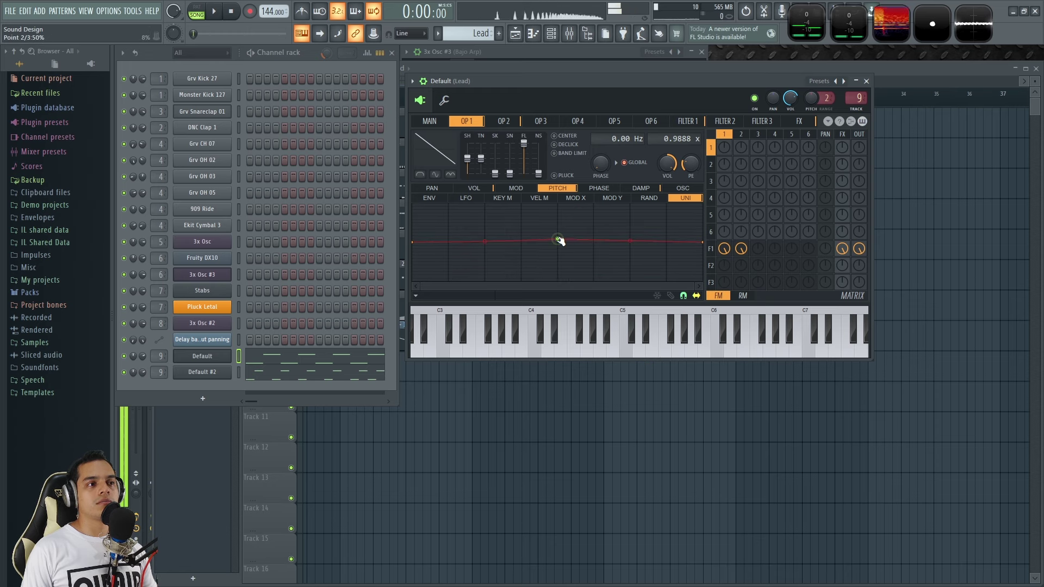
{"action": "left_click_drag", "start_coordinate": [560, 239], "coordinate": [559, 239]}
{"action": "key", "text": "e"}
{"action": "key", "text": "e"}
{"action": "key", "text": "e"}
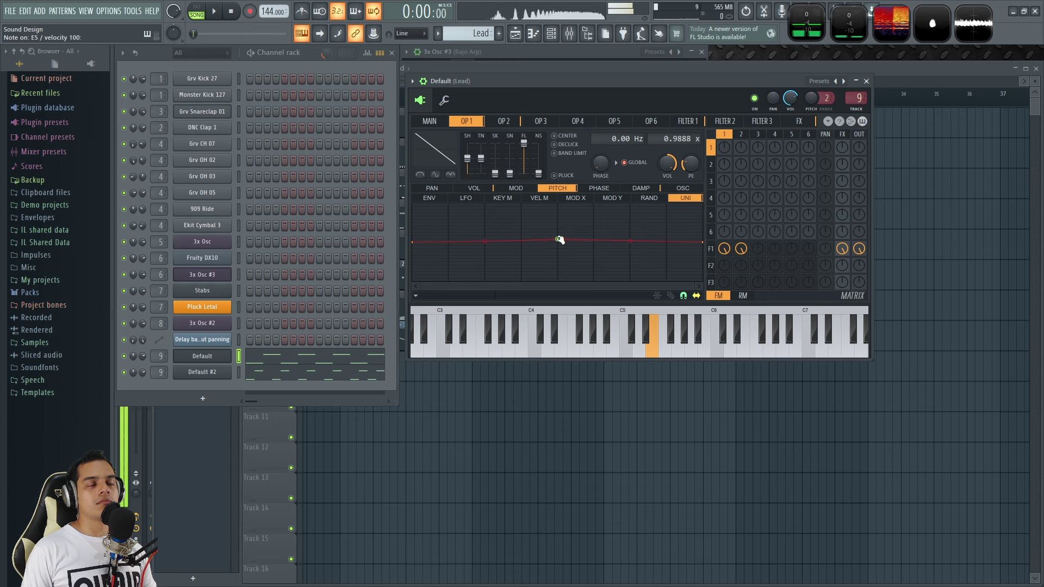
{"action": "key", "text": "c"}
{"action": "key", "text": "e"}
{"action": "key", "text": "c"}
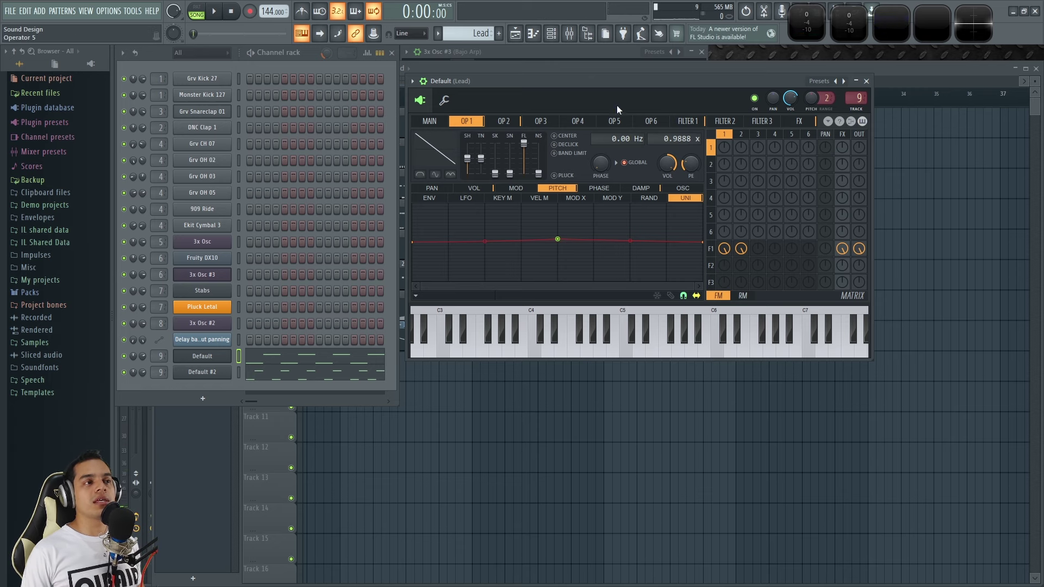
Check Operator 2's unison pitch envelope and try the unison pitch amount in the main settings while playing notes.
{"action": "left_click_drag", "start_coordinate": [532, 86], "coordinate": [522, 116]}
{"action": "left_click", "coordinate": [494, 151]}
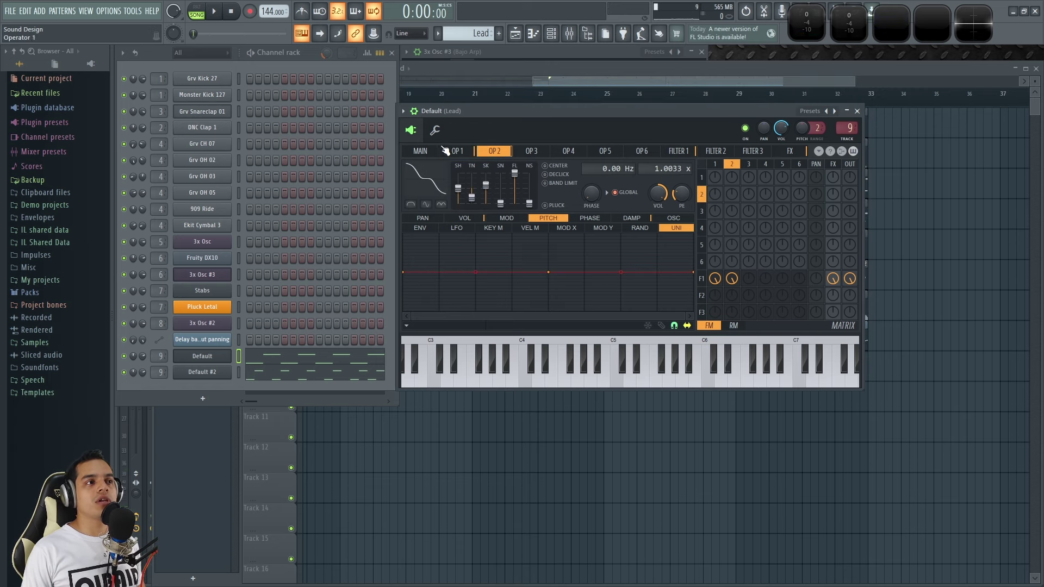
{"action": "left_click", "coordinate": [421, 151]}
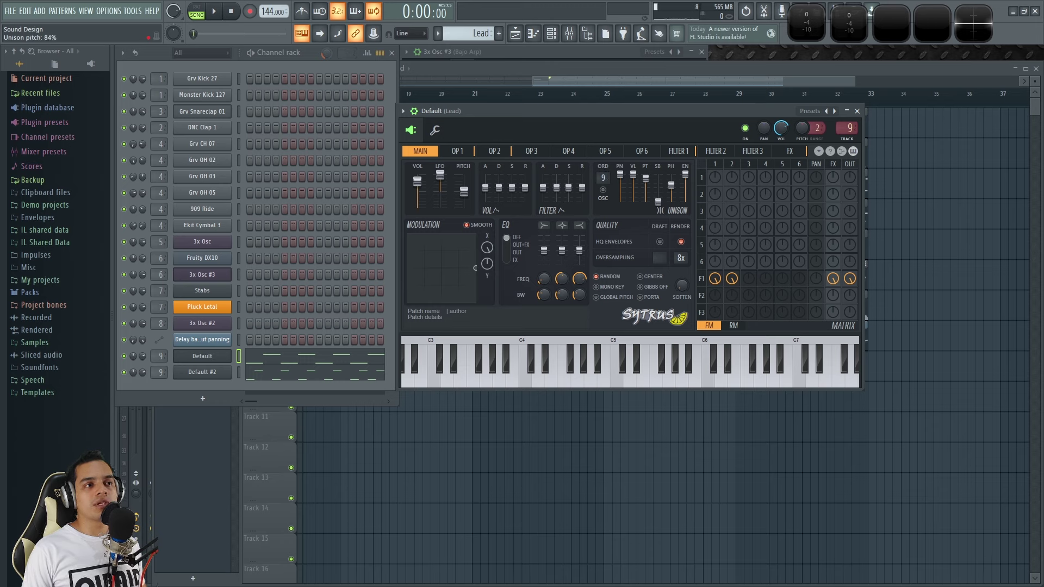
{"action": "key", "text": "c"}
{"action": "key", "text": "r"}
{"action": "key", "text": "c"}
{"action": "left_click_drag", "start_coordinate": [648, 180], "coordinate": [649, 180]}
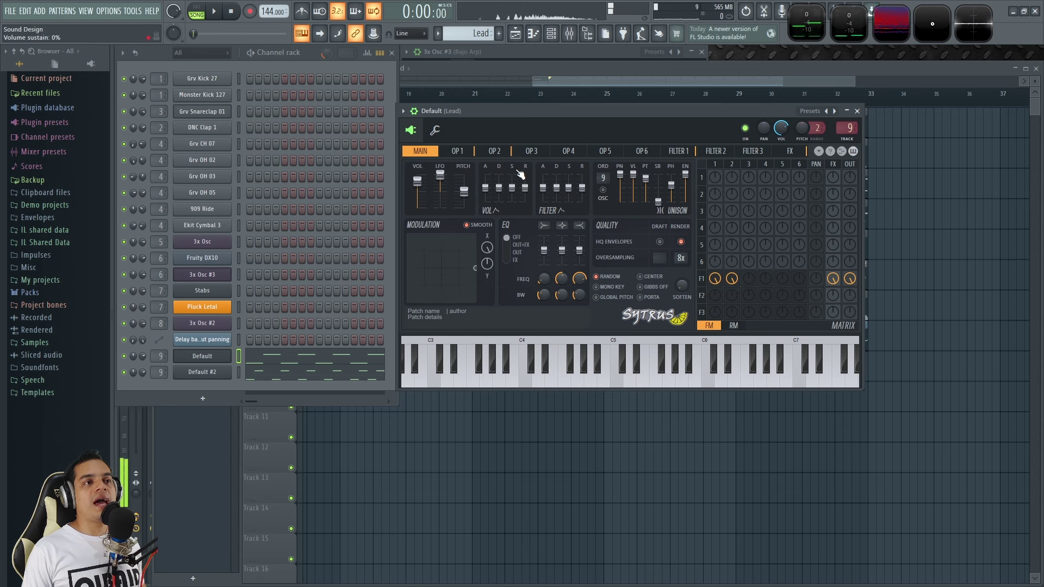
Examine Filter 1's cutoff envelope and Mod X mapping, testing the cutoff amount while playing notes.
{"action": "left_click", "coordinate": [680, 151]}
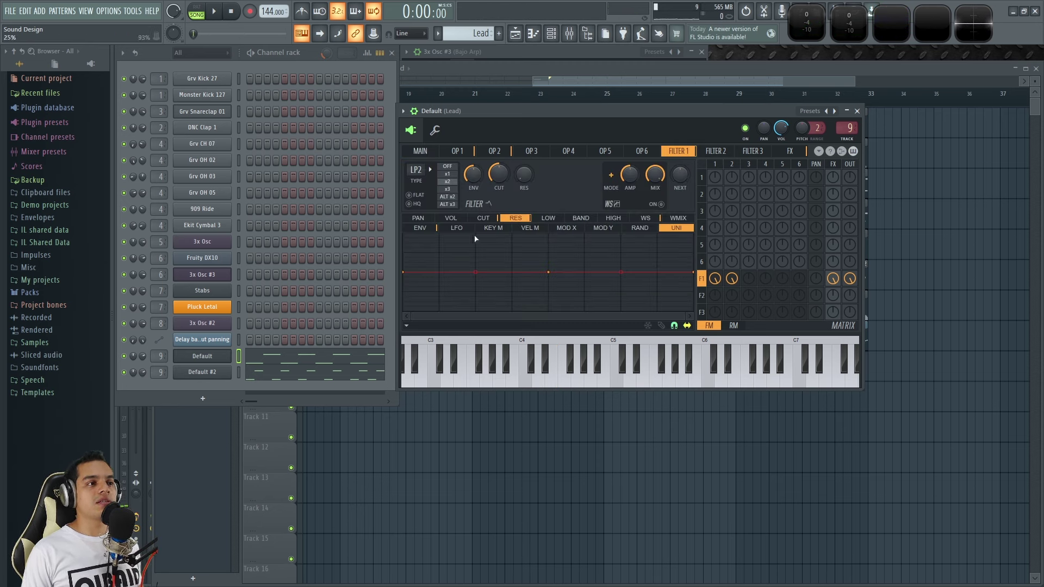
{"action": "left_click", "coordinate": [482, 218]}
{"action": "left_click", "coordinate": [425, 229]}
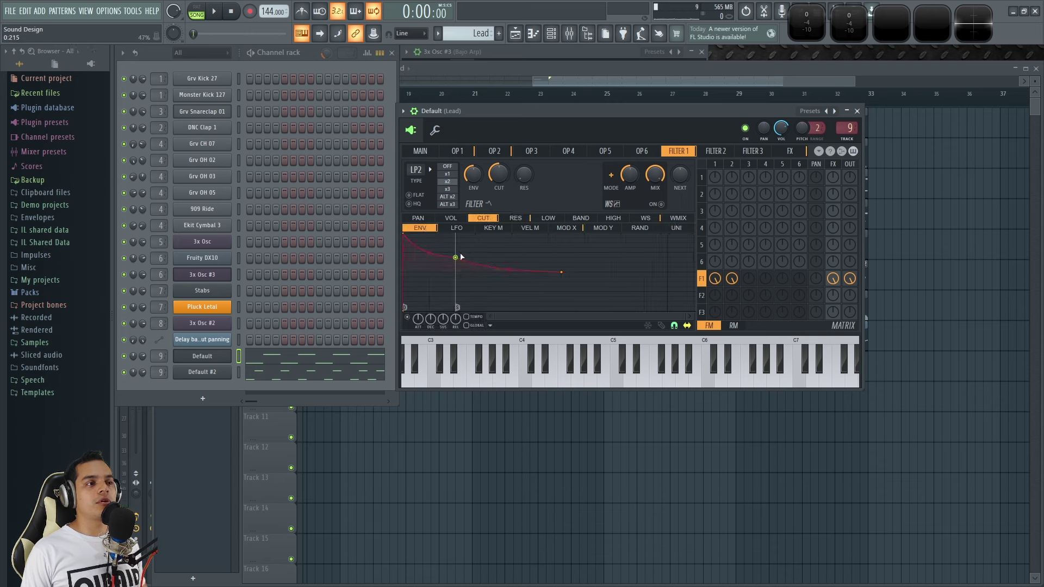
{"action": "mouse_move", "coordinate": [499, 174]}
{"action": "left_mouse_down"}
{"action": "mouse_move", "coordinate": [499, 235]}
{"action": "mouse_move", "coordinate": [499, 190]}
{"action": "left_mouse_up"}
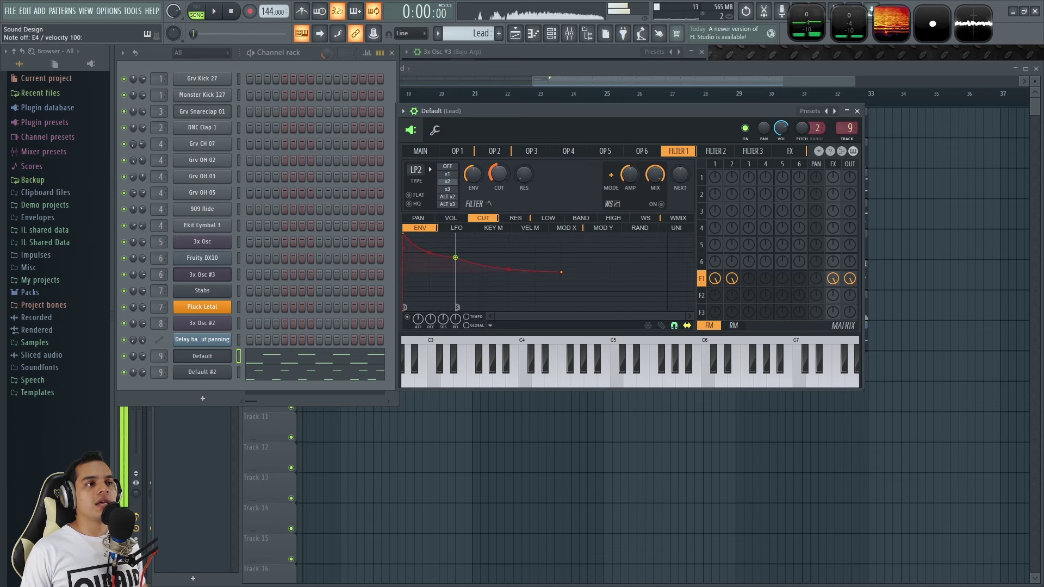
{"action": "left_click", "coordinate": [566, 228]}
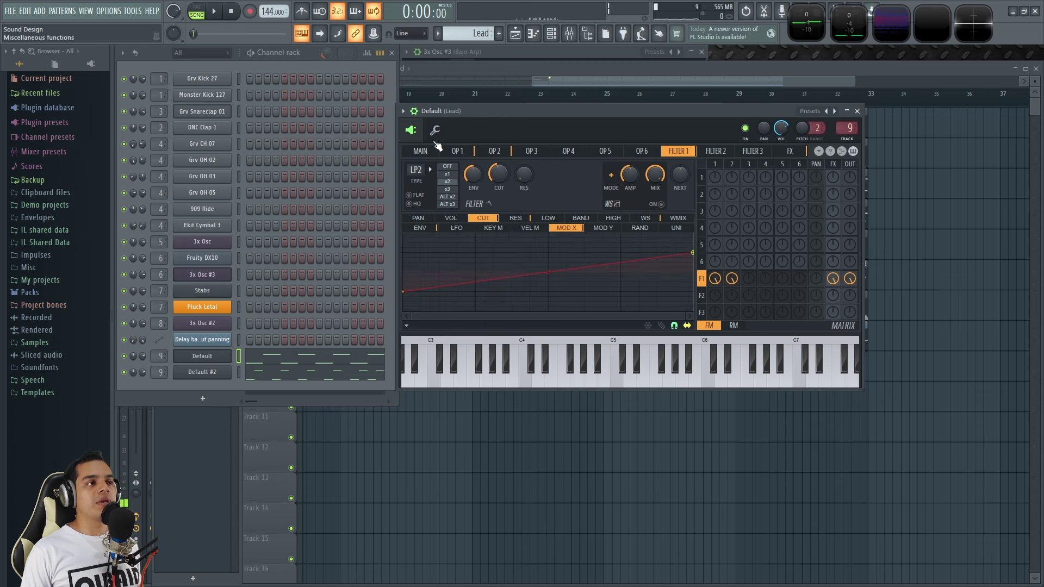
Return to the main Sytrus settings and test the X modulation control while playing C.
{"action": "left_click", "coordinate": [428, 150]}
{"action": "key", "text": "c"}
{"action": "left_click_drag", "start_coordinate": [486, 248], "coordinate": [487, 193]}
{"action": "key", "text": "c"}
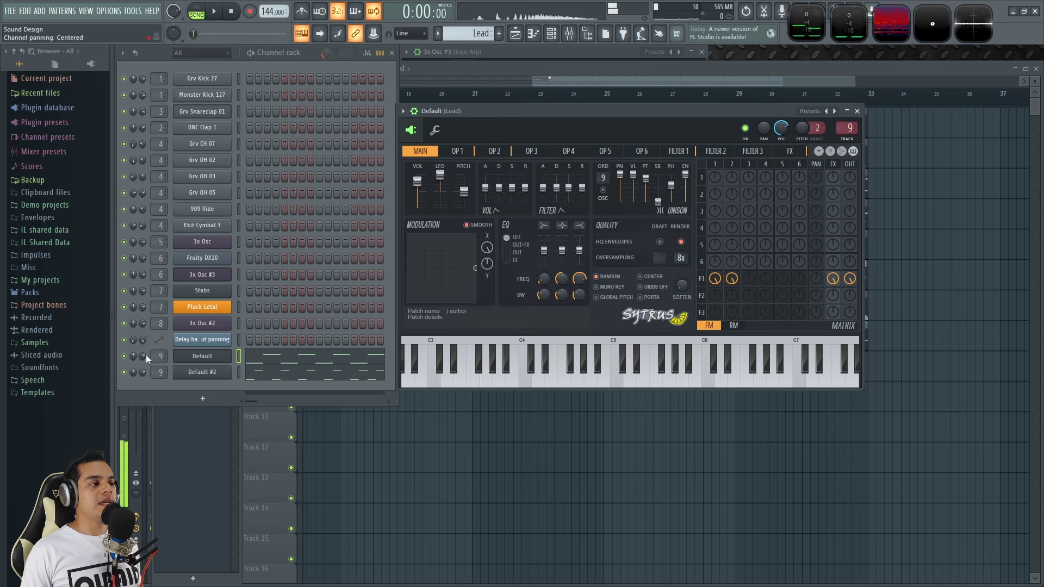
Solo the Default channel, open its notes in the piano roll and play them briefly in pattern mode.
{"action": "right_click", "coordinate": [124, 356]}
{"action": "left_click", "coordinate": [297, 362]}
{"action": "key", "text": "space"}
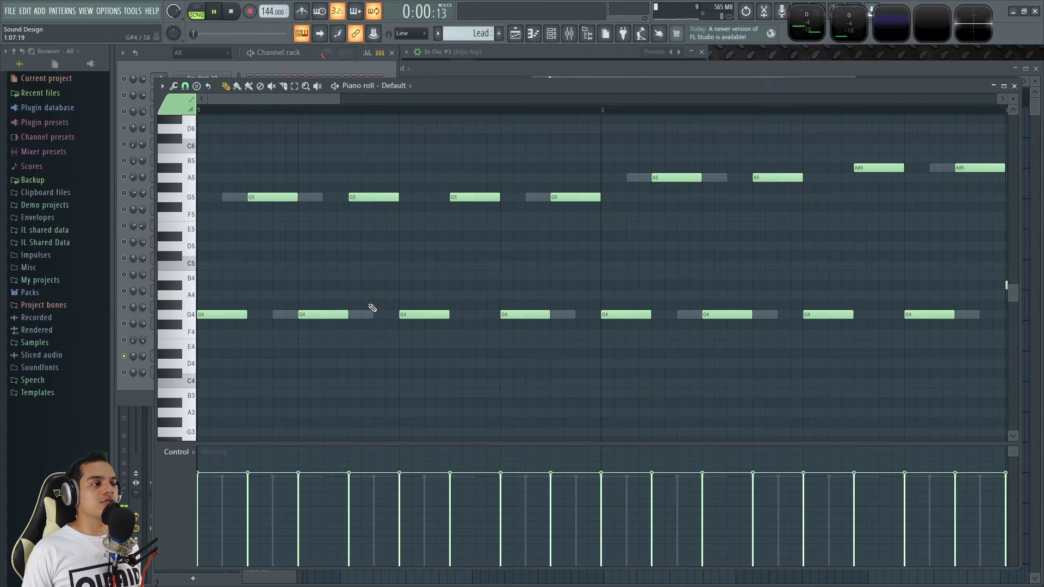
{"action": "key", "text": "l"}
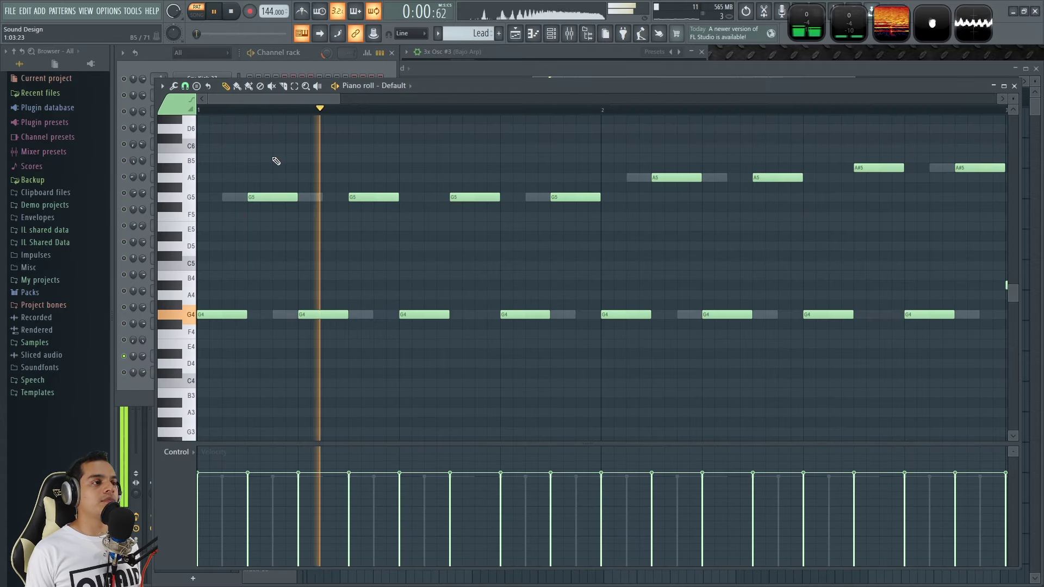
{"action": "key", "text": "space"}
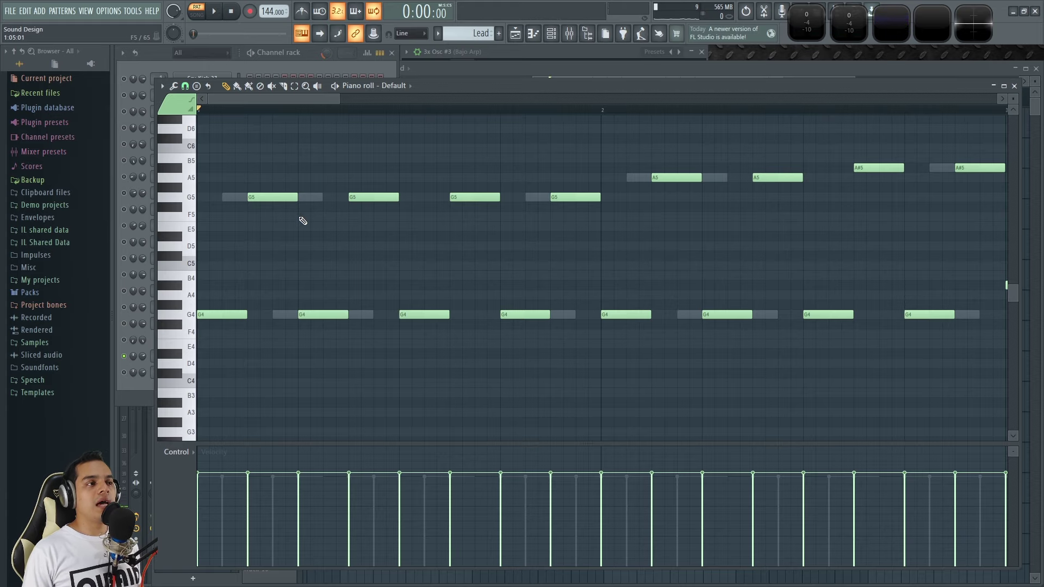
Look through the full melody of the Default channel in the piano roll, from bar 1 to bar 8.
{"action": "scroll", "coordinate": [269, 253], "scroll_direction": "down", "scroll_amount": 3}
{"action": "scroll", "coordinate": [293, 235], "scroll_direction": "up", "scroll_amount": 3}
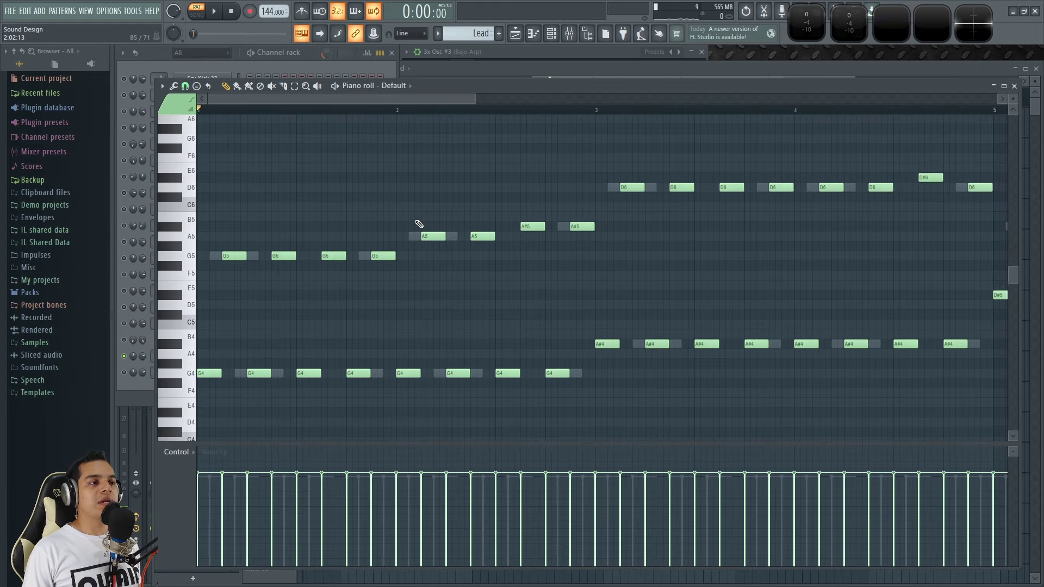
{"action": "scroll", "coordinate": [435, 258], "scroll_direction": "down", "scroll_amount": 2}
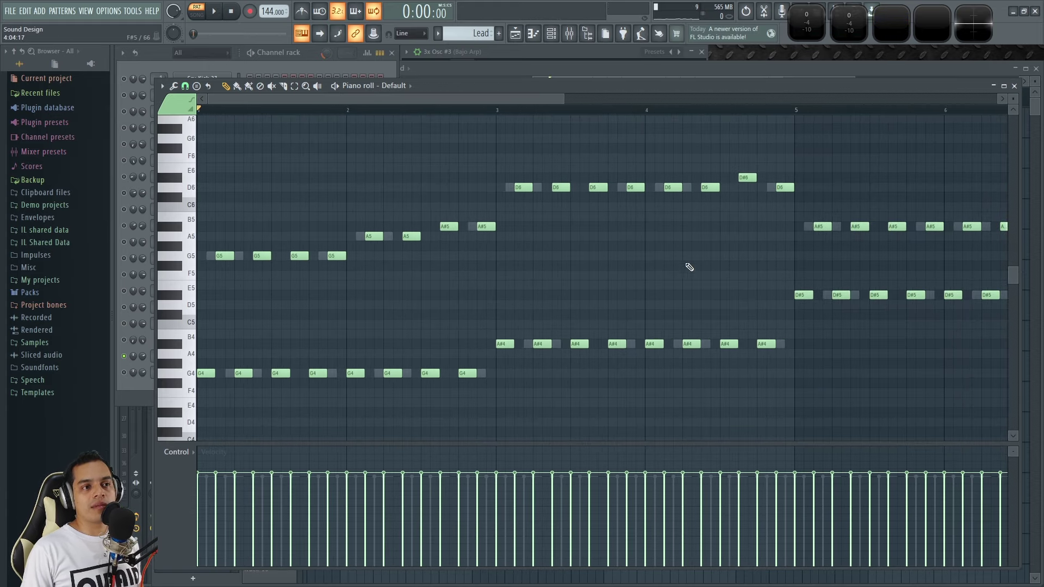
{"action": "scroll", "coordinate": [389, 307], "scroll_direction": "down", "scroll_amount": 2}
{"action": "scroll", "coordinate": [862, 403], "scroll_direction": "down", "scroll_amount": 1}
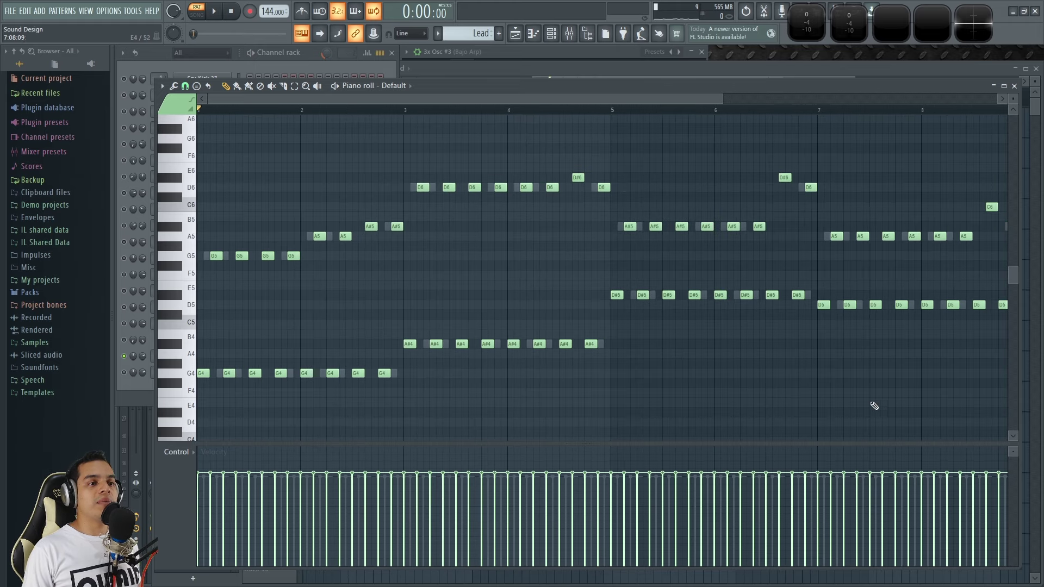
{"action": "scroll", "coordinate": [831, 392], "scroll_direction": "down", "scroll_amount": 1}
{"action": "left_click_drag", "start_coordinate": [911, 416], "coordinate": [121, 288]}
{"action": "left_click", "coordinate": [247, 312], "text": "ctrl"}
{"action": "scroll", "coordinate": [245, 311], "scroll_direction": "up", "scroll_amount": 2}
{"action": "left_click_drag", "start_coordinate": [263, 99], "coordinate": [245, 99]}
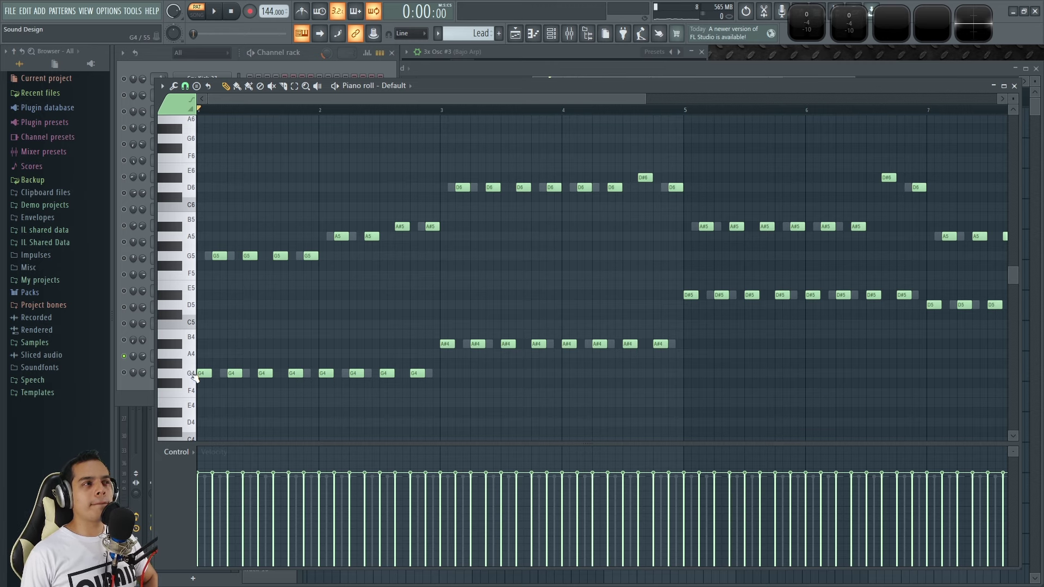
Stamp a Minor Harmonic scale starting on G4 to compare it with the melody, and delete the stamped notes.
{"action": "left_click", "coordinate": [198, 87]}
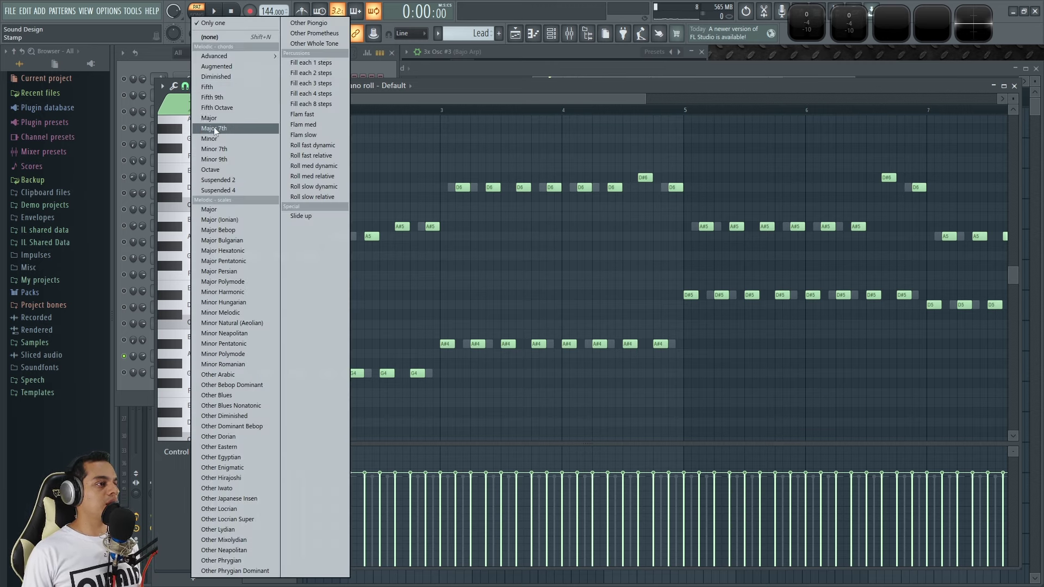
{"action": "left_click", "coordinate": [248, 292]}
{"action": "left_click", "coordinate": [227, 343]}
{"action": "left_click_drag", "start_coordinate": [227, 343], "coordinate": [233, 382]}
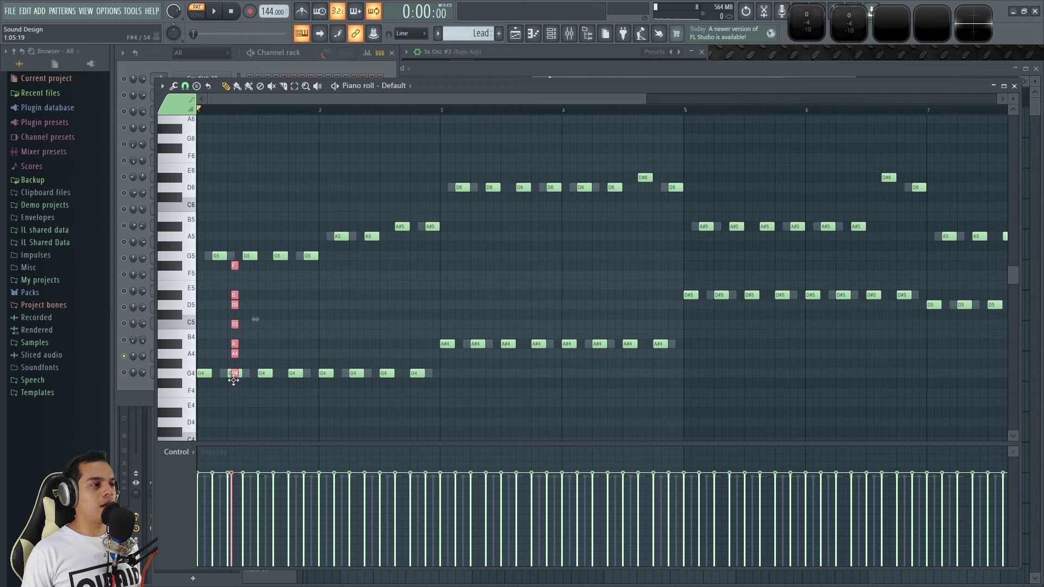
{"action": "key", "text": "Delete"}
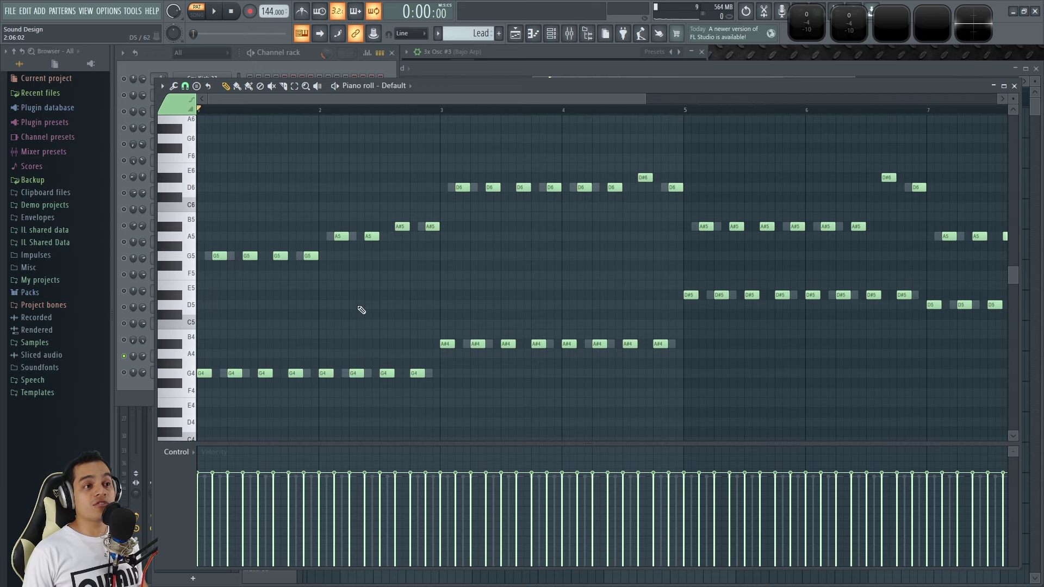
Briefly play the start of the lead melody and examine its opening notes up close.
{"action": "scroll", "coordinate": [281, 313], "scroll_direction": "down", "scroll_amount": 3}
{"action": "scroll", "coordinate": [239, 305], "scroll_direction": "up", "scroll_amount": 2}
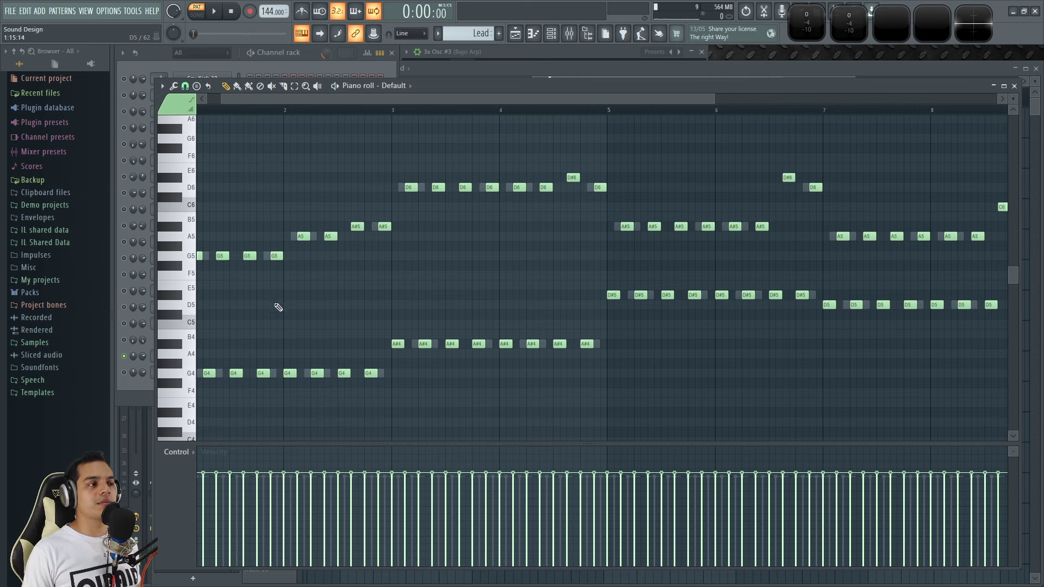
{"action": "scroll", "coordinate": [278, 307], "scroll_direction": "down", "scroll_amount": 2}
{"action": "key", "text": "space"}
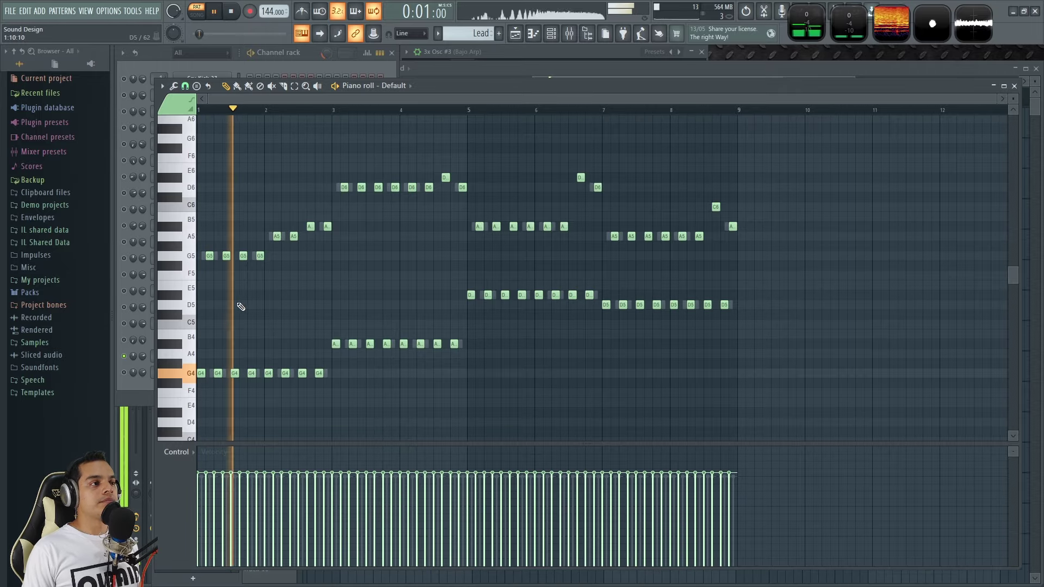
{"action": "scroll", "coordinate": [237, 303], "scroll_direction": "up", "scroll_amount": 2}
{"action": "key", "text": "space"}
{"action": "scroll", "coordinate": [259, 324], "scroll_direction": "up", "scroll_amount": 3}
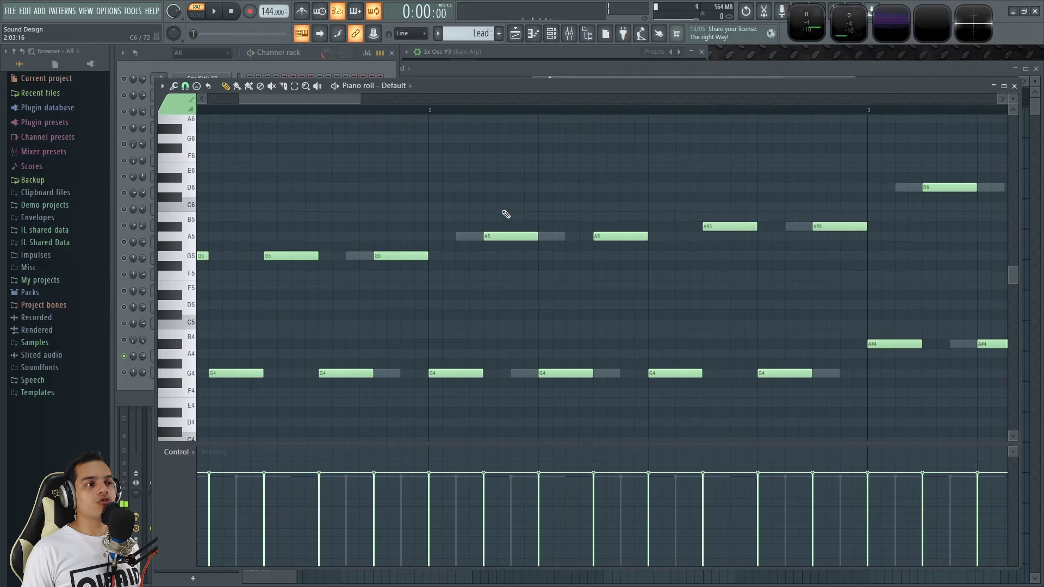
Play the Lead pattern and follow its notes through bars 1 to 8, ending back at the channel rack.
{"action": "key", "text": "space"}
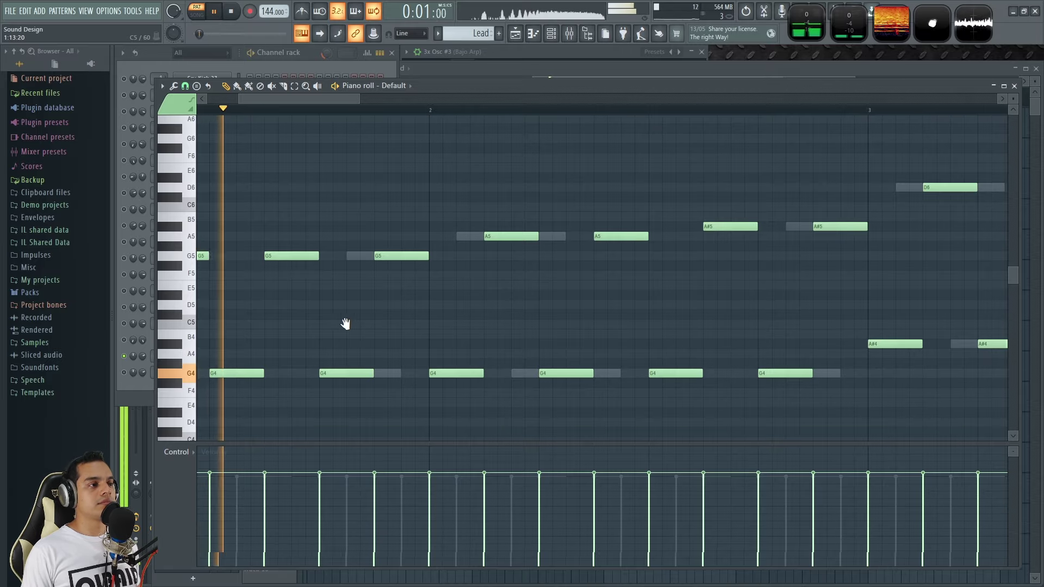
{"action": "scroll", "coordinate": [574, 308], "scroll_direction": "down", "scroll_amount": 1}
{"action": "scroll", "coordinate": [461, 303], "scroll_direction": "down", "scroll_amount": 2}
{"action": "left_click_drag", "start_coordinate": [519, 298], "coordinate": [396, 264]}
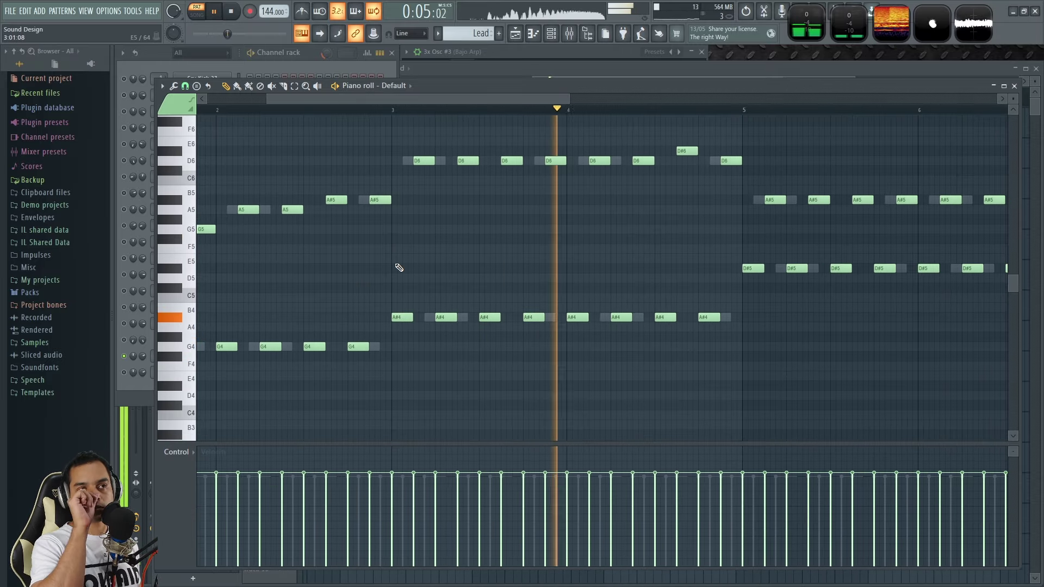
{"action": "scroll", "coordinate": [400, 264], "scroll_direction": "down", "scroll_amount": 2}
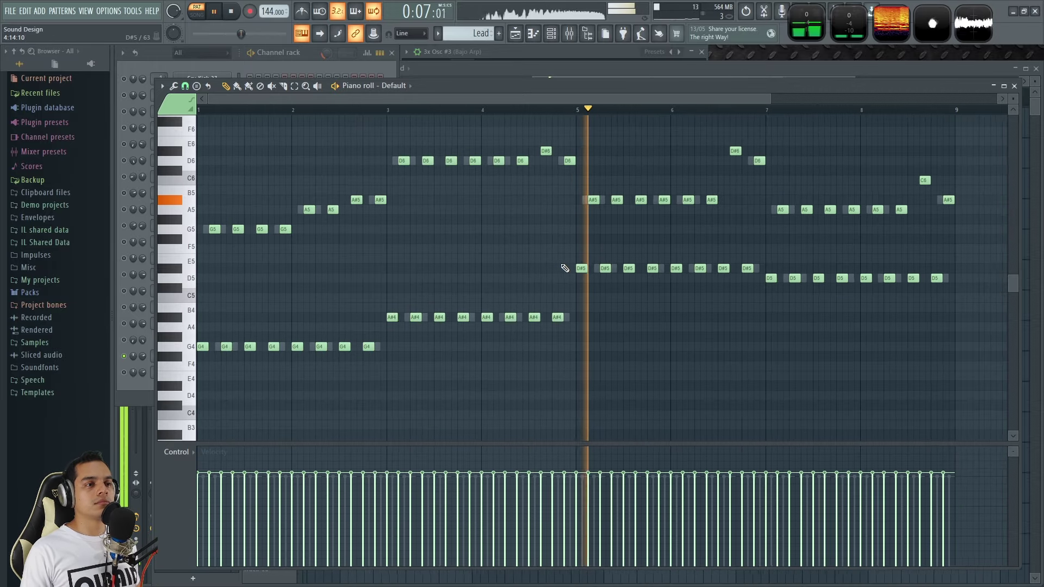
{"action": "scroll", "coordinate": [879, 261], "scroll_direction": "up", "scroll_amount": 2}
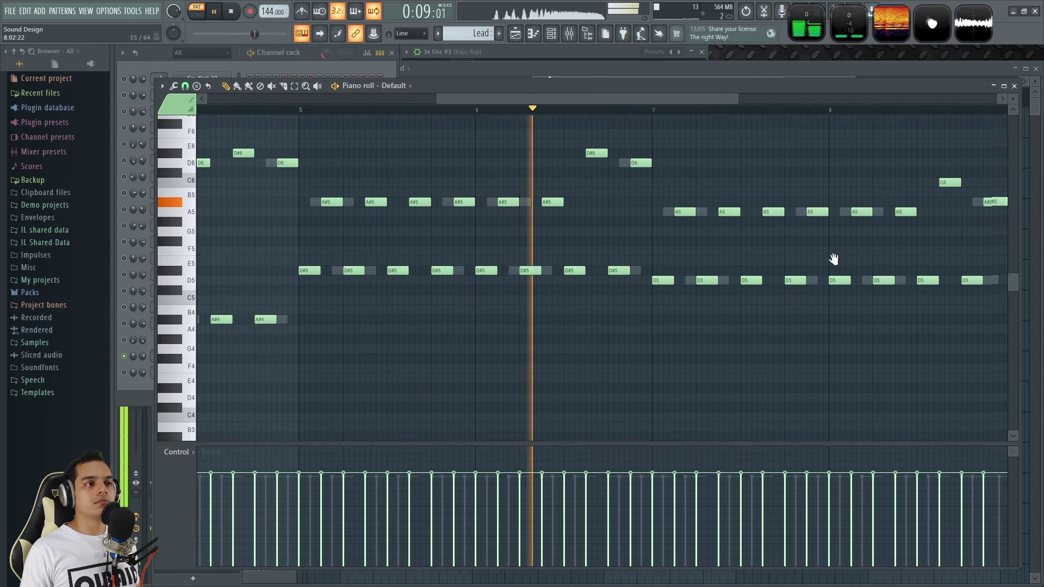
{"action": "left_click", "coordinate": [305, 53]}
{"action": "key", "text": "space"}
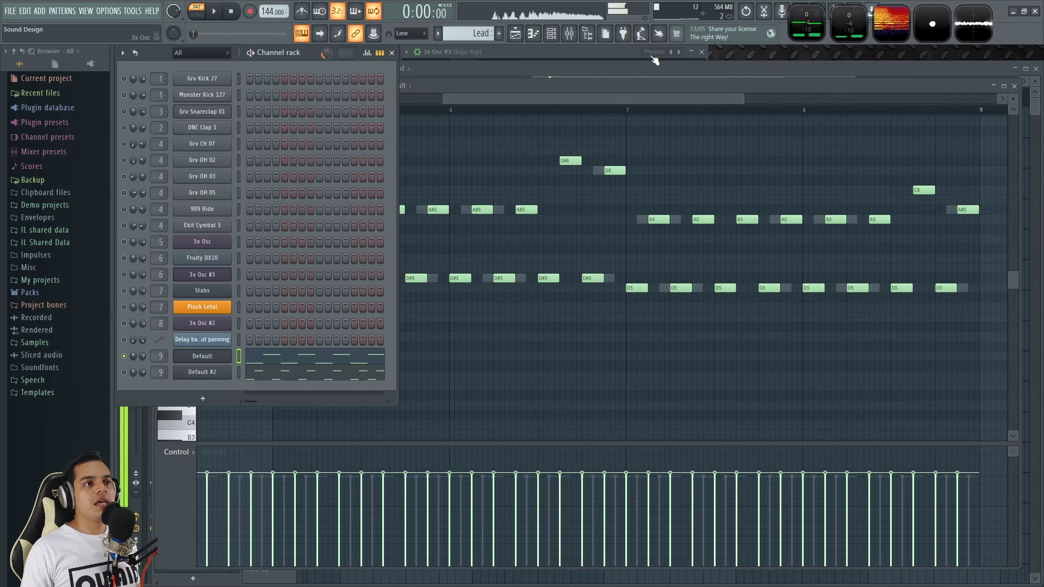
Return to the playlist in song mode and place the playhead at bar 17, where the Lead clip starts.
{"action": "left_click", "coordinate": [1036, 69]}
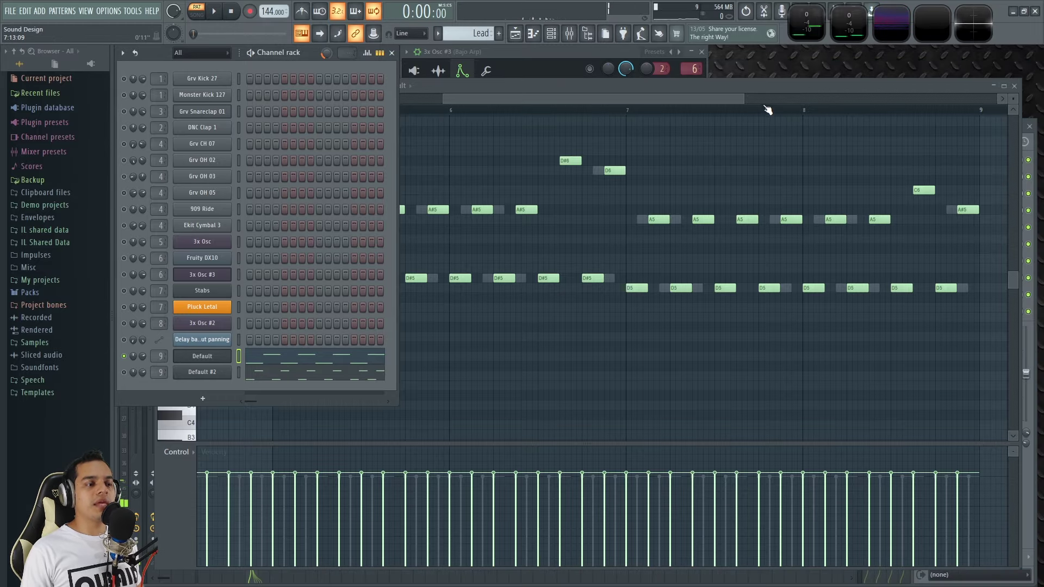
{"action": "key", "text": "F5"}
{"action": "left_click", "coordinate": [341, 98]}
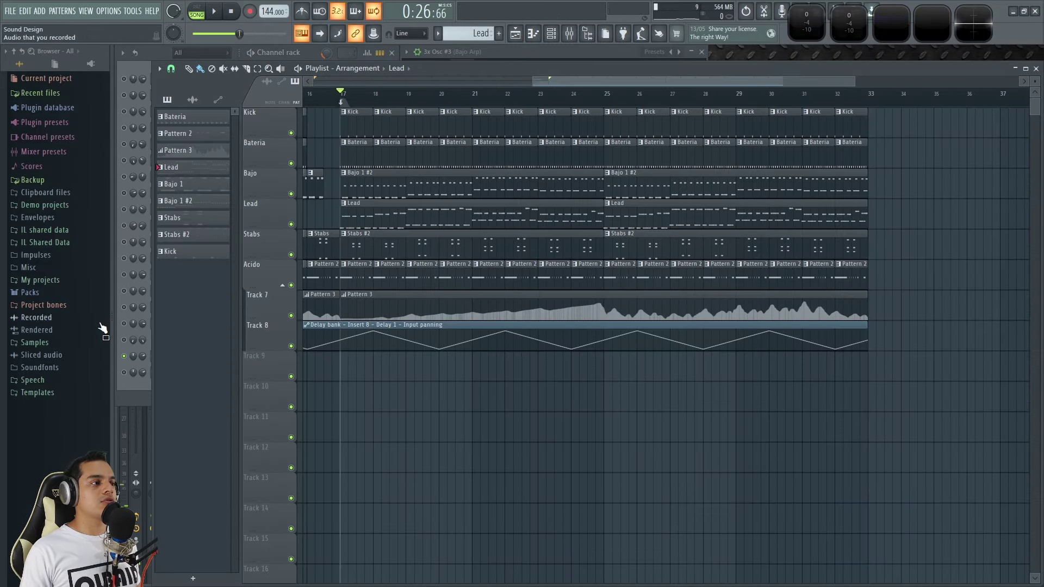
Listen to the full arrangement from bar 17, where the Lead enters, and return to the channel rack.
{"action": "key", "text": "F6"}
{"action": "key", "text": "F6"}
{"action": "key", "text": "space"}
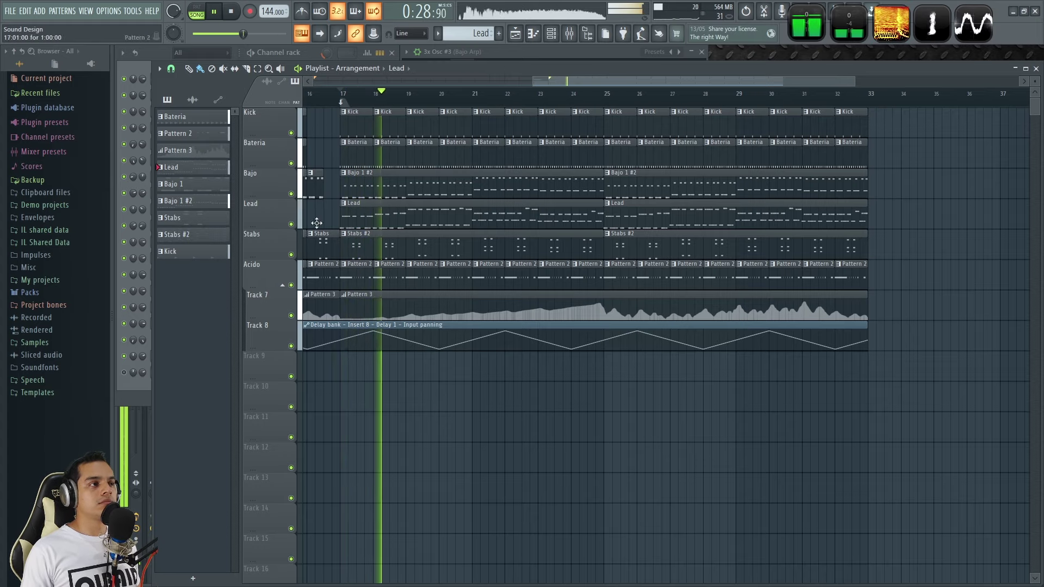
{"action": "key", "text": "F6"}
{"action": "key", "text": "F6"}
{"action": "key", "text": "space"}
{"action": "key", "text": "F6"}
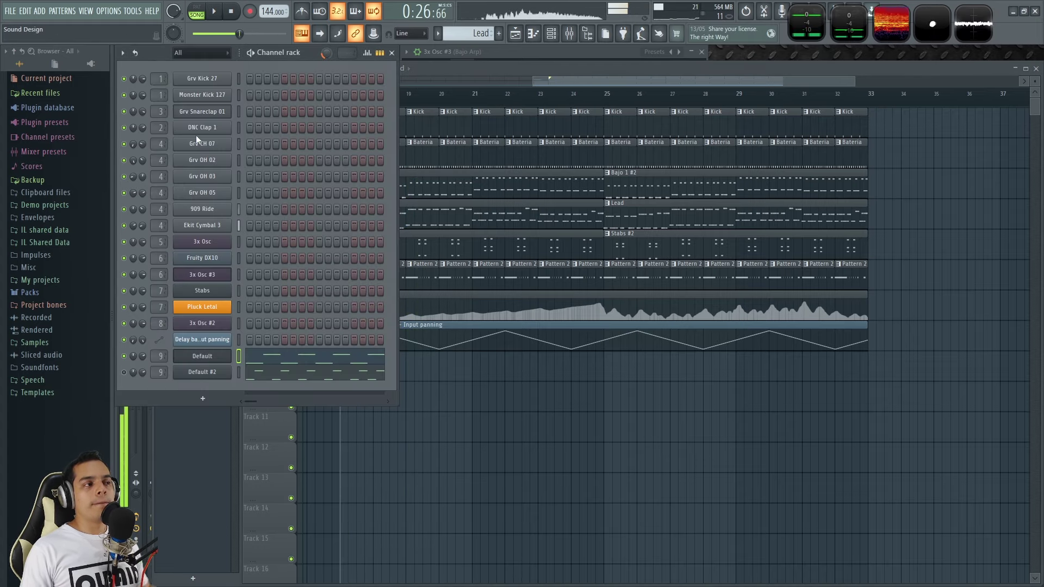
Solo the Default #2 channel, preview it alone in the Lead pattern and open its notes in the piano roll.
{"action": "right_click", "coordinate": [126, 374]}
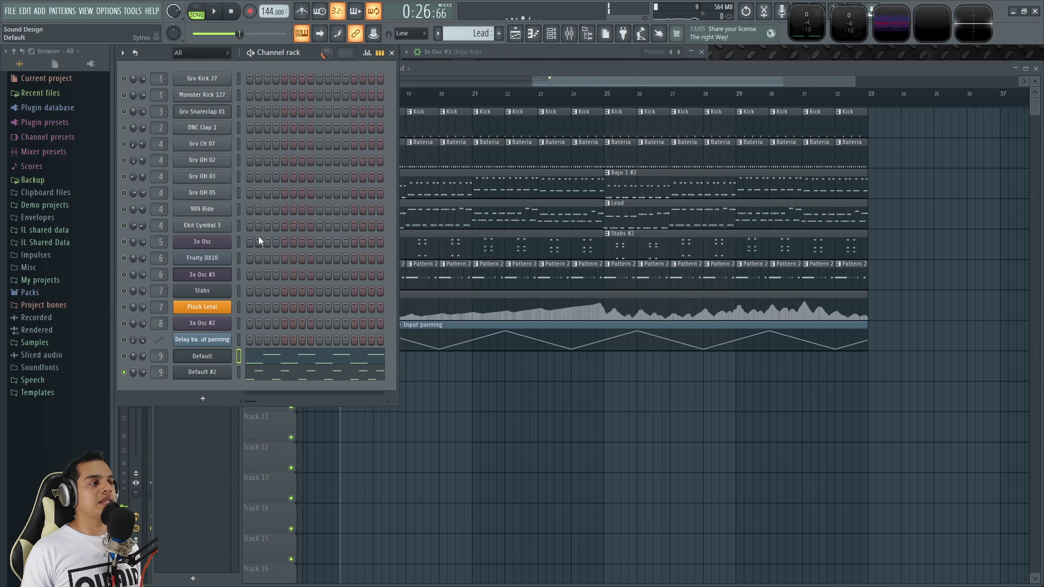
{"action": "key", "text": "l"}
{"action": "key", "text": "space"}
{"action": "key", "text": "space"}
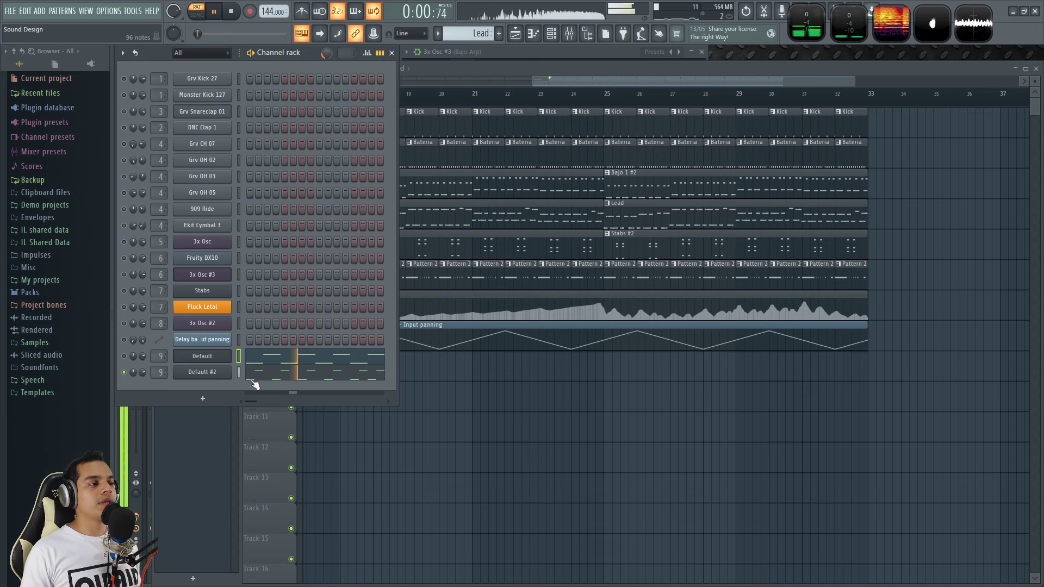
{"action": "left_click", "coordinate": [256, 373]}
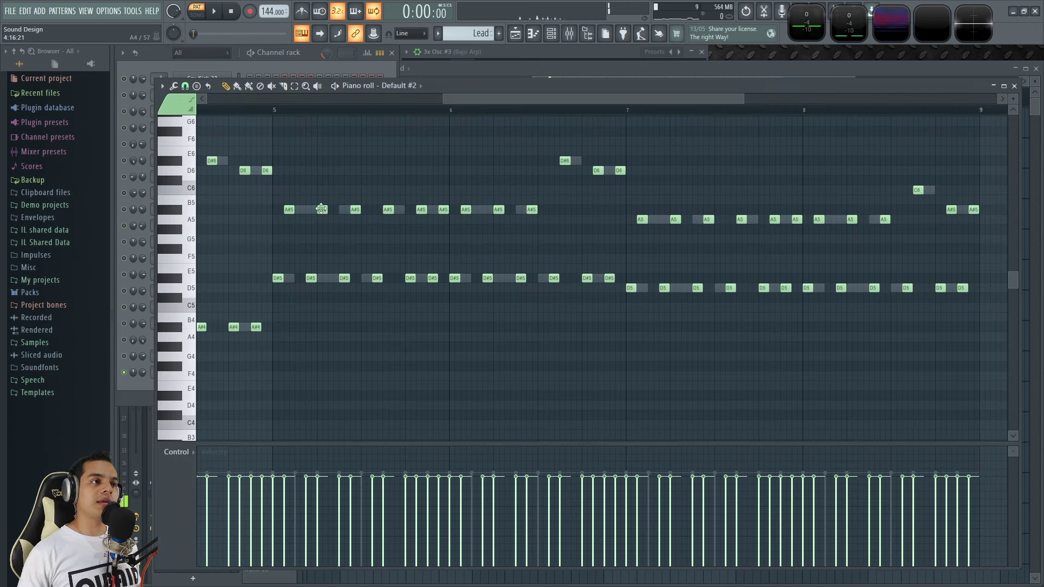
Select bar 1 at the start of the Default #2 melody, try copying its notes into bar 2 and undo the copy.
{"action": "left_click_drag", "start_coordinate": [501, 99], "coordinate": [231, 101]}
{"action": "scroll", "coordinate": [237, 165], "scroll_direction": "up", "scroll_amount": 4, "text": "ctrl"}
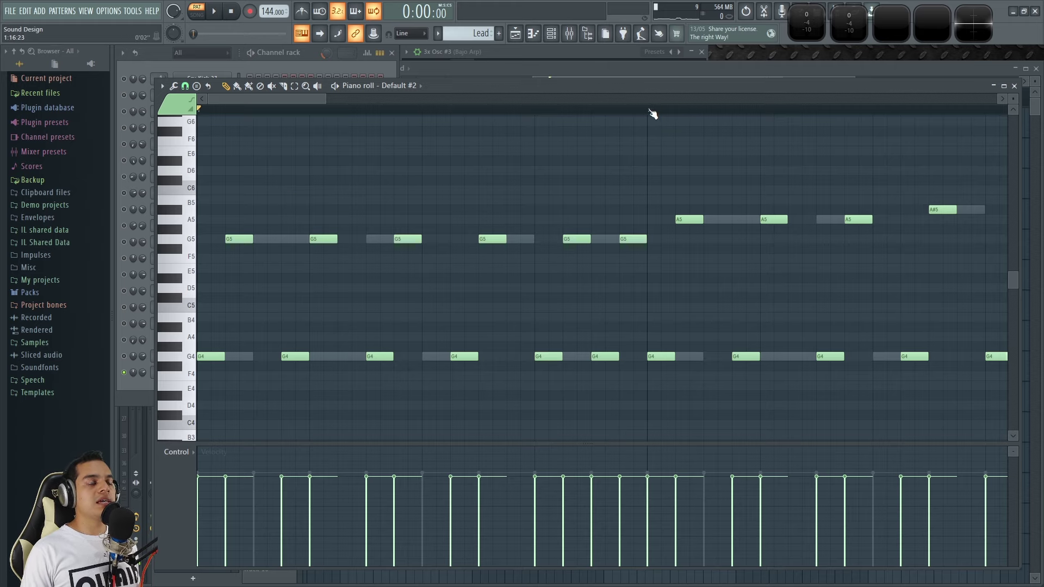
{"action": "left_click_drag", "start_coordinate": [653, 113], "coordinate": [198, 112]}
{"action": "scroll", "coordinate": [579, 176], "scroll_direction": "down", "scroll_amount": 2, "text": "ctrl"}
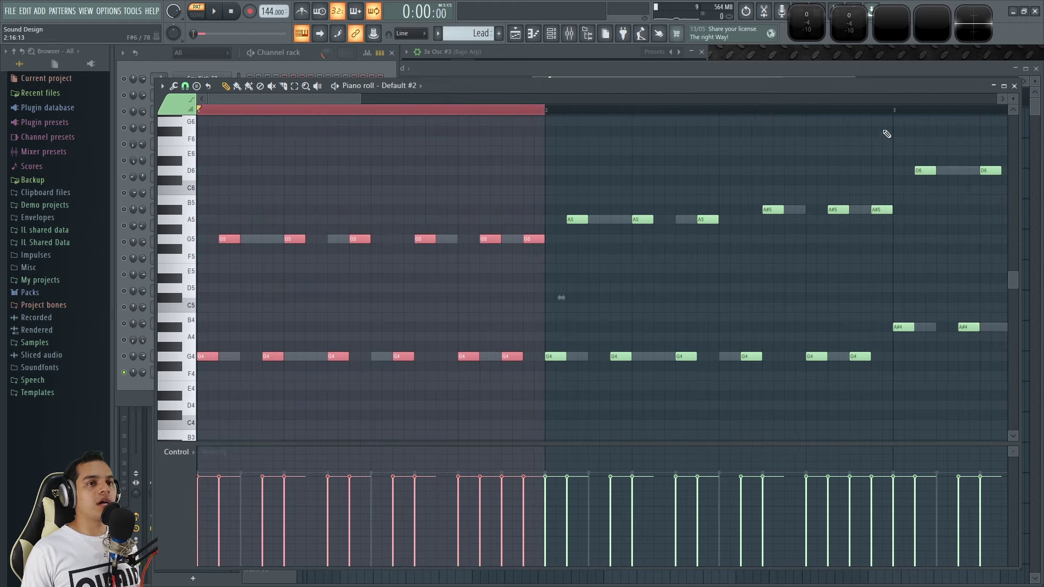
{"action": "left_click_drag", "start_coordinate": [202, 356], "coordinate": [556, 349], "text": "shift"}
{"action": "key", "text": "ctrl+z"}
Play the start of bar 1 briefly and audition its alternating G4 and G5 notes one by one.
{"action": "key", "text": "space"}
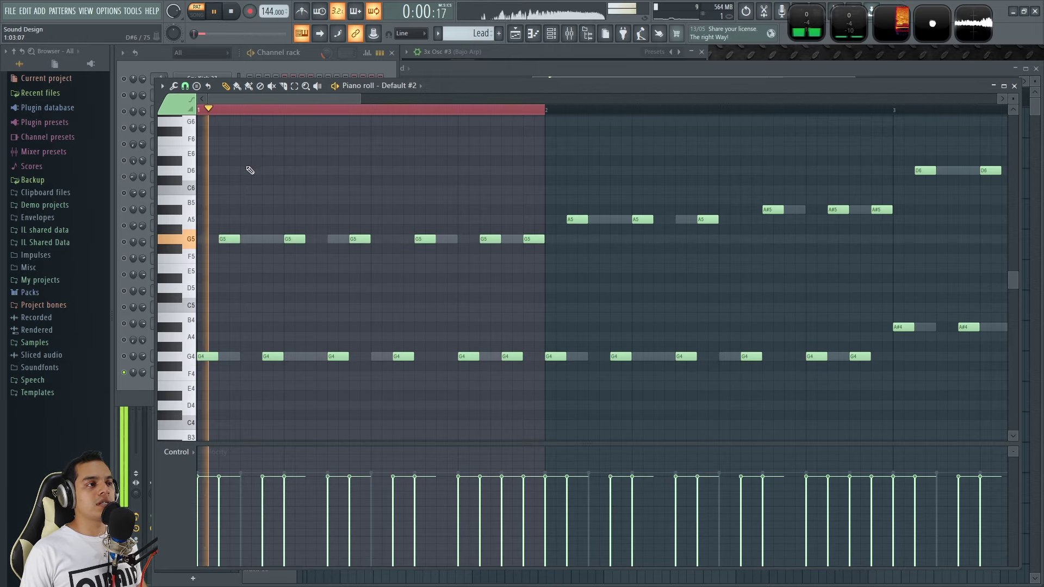
{"action": "scroll", "coordinate": [247, 150], "scroll_direction": "up", "scroll_amount": 3, "text": "ctrl"}
{"action": "key", "text": "space"}
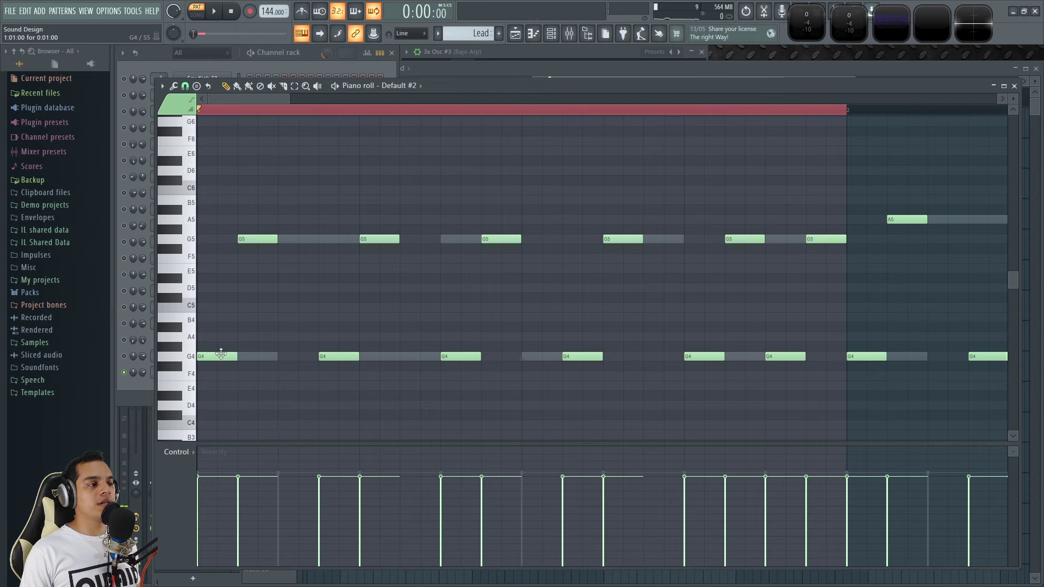
{"action": "left_click", "coordinate": [253, 240]}
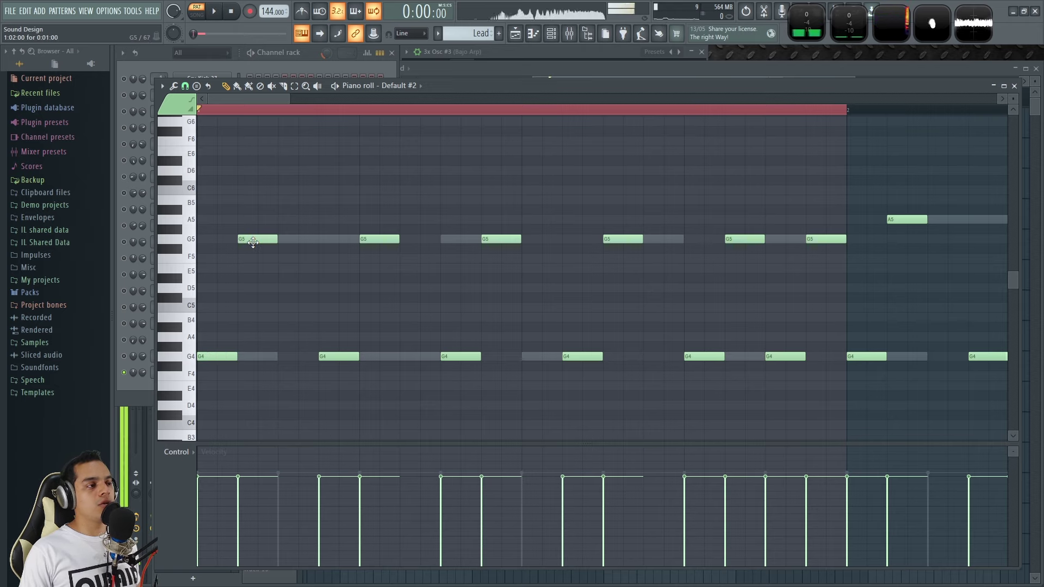
{"action": "left_click", "coordinate": [224, 356]}
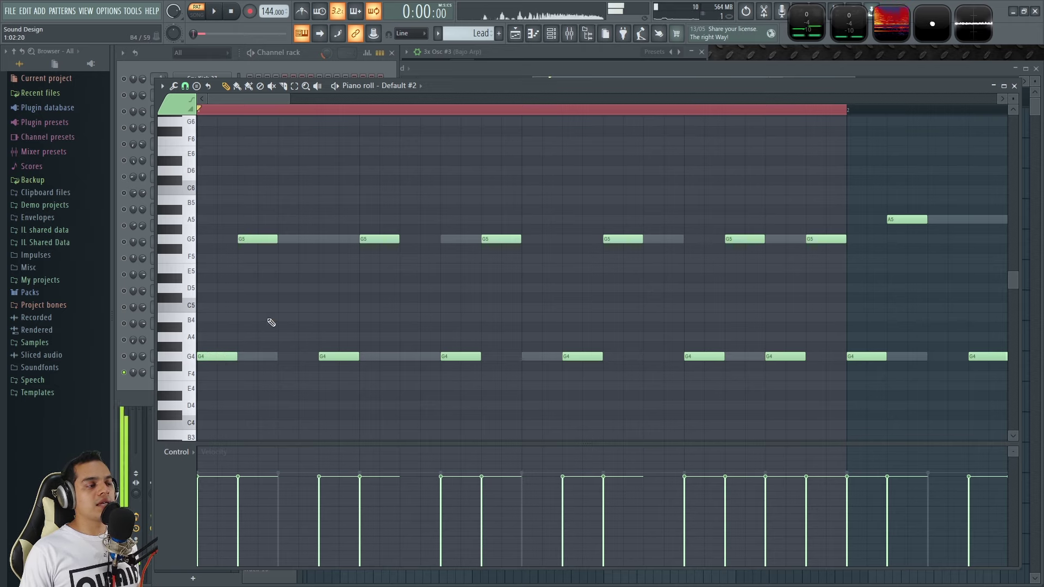
{"action": "left_click", "coordinate": [211, 357]}
{"action": "left_click", "coordinate": [258, 241]}
{"action": "left_click", "coordinate": [334, 355]}
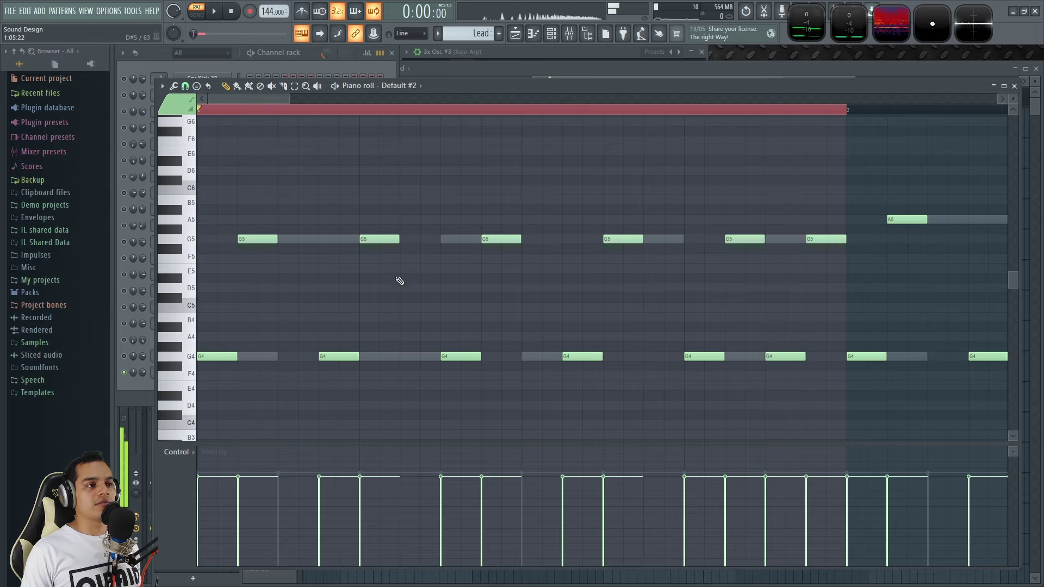
{"action": "left_click", "coordinate": [380, 241]}
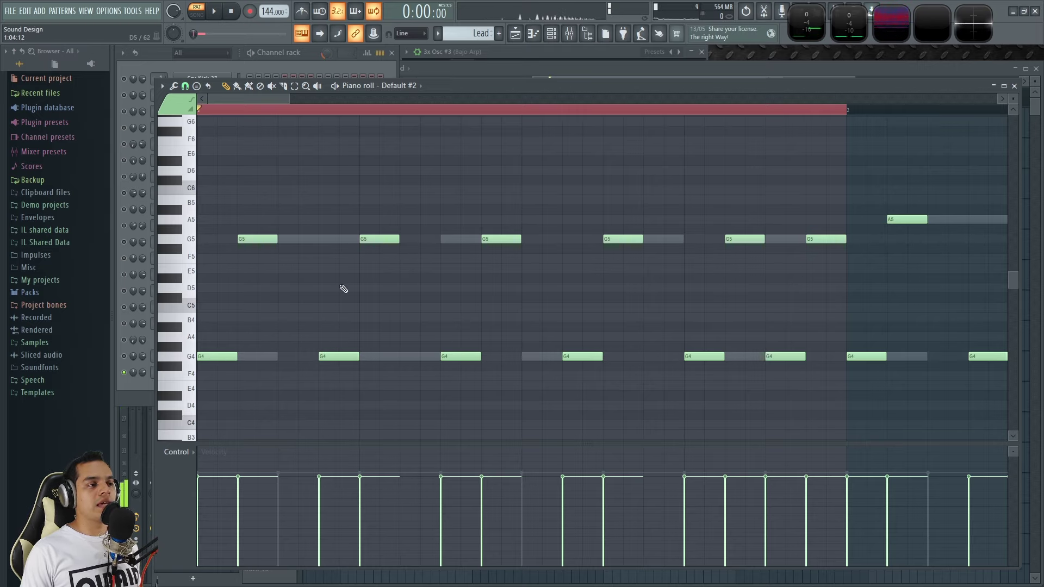
{"action": "left_click", "coordinate": [386, 239]}
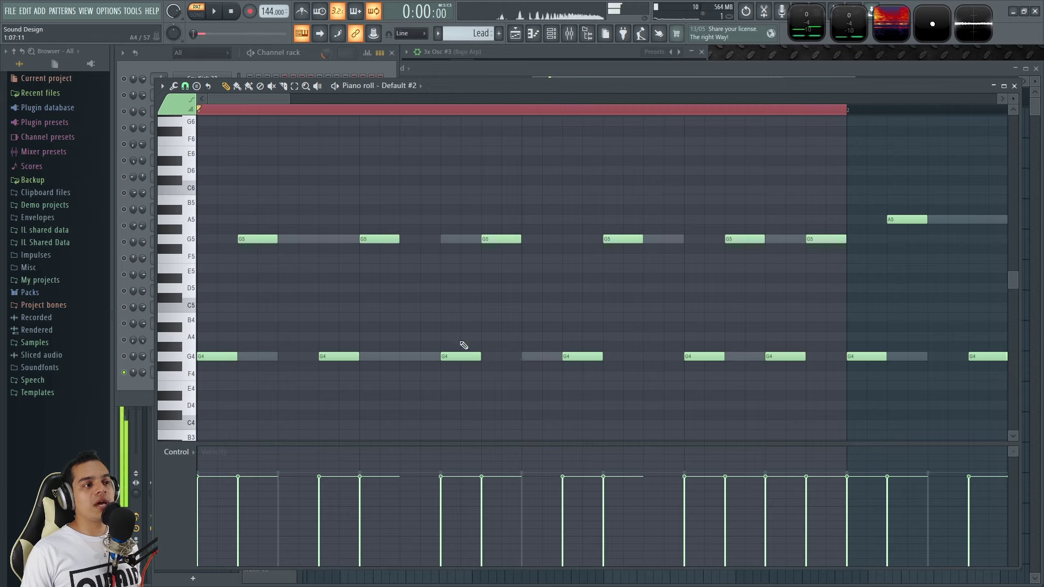
{"action": "left_click", "coordinate": [495, 239]}
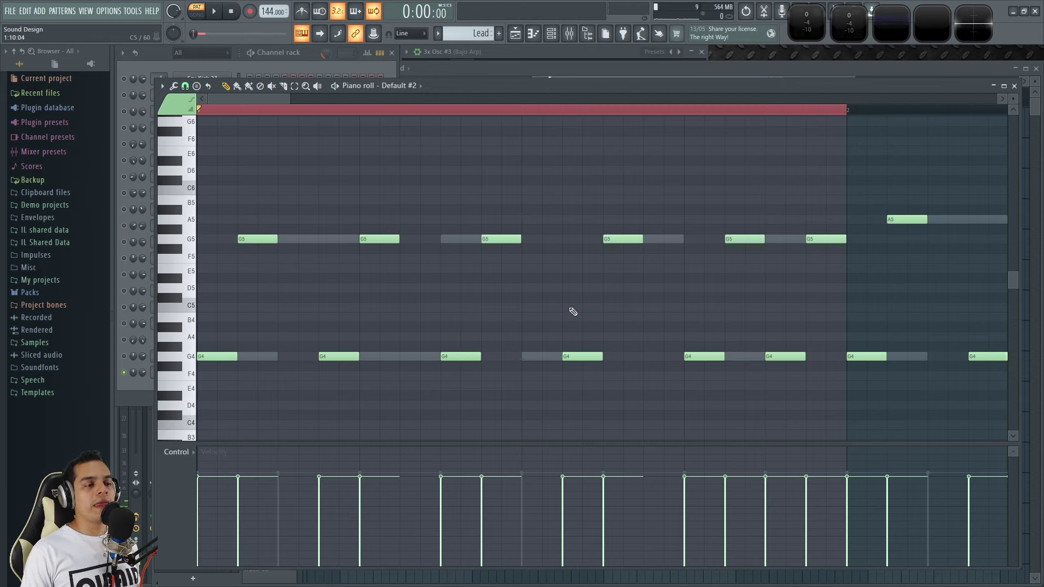
Examine the note spacing across bar 1 and select the opening G4 and G5 pair.
{"action": "scroll", "coordinate": [573, 311], "scroll_direction": "down", "scroll_amount": 1}
{"action": "scroll", "coordinate": [532, 353], "scroll_direction": "up", "scroll_amount": 3}
{"action": "left_click_drag", "start_coordinate": [538, 360], "coordinate": [610, 356]}
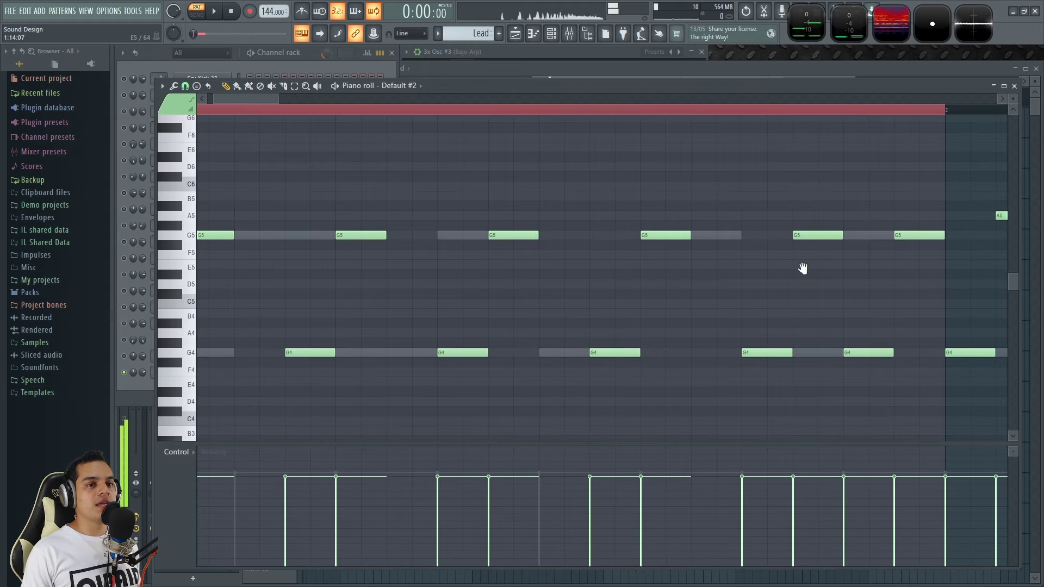
{"action": "left_click_drag", "start_coordinate": [804, 266], "coordinate": [538, 266]}
{"action": "left_click_drag", "start_coordinate": [247, 295], "coordinate": [629, 300]}
{"action": "left_click_drag", "start_coordinate": [326, 382], "coordinate": [233, 235]}
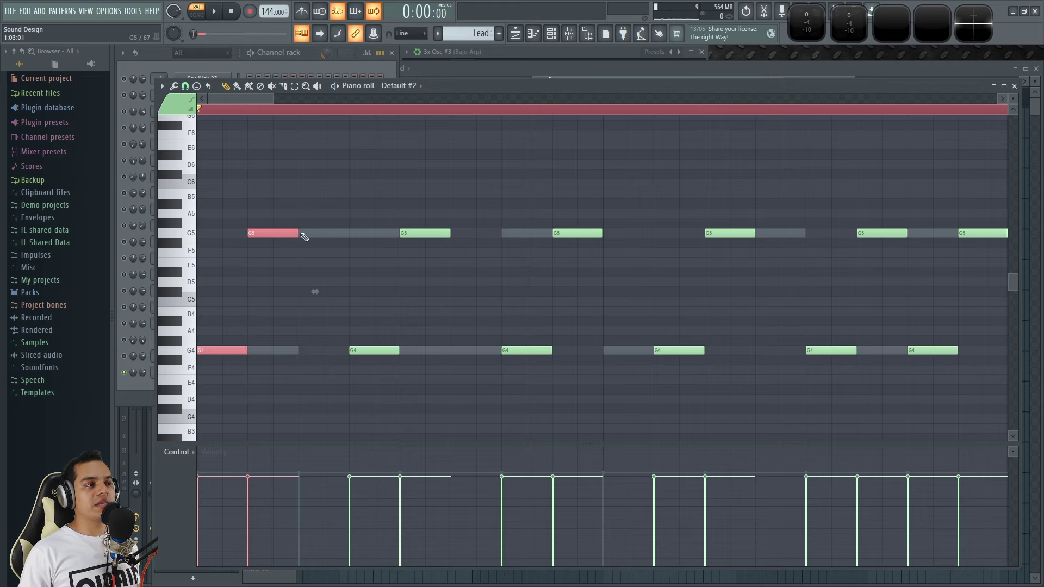
{"action": "left_click_drag", "start_coordinate": [302, 236], "coordinate": [335, 234]}
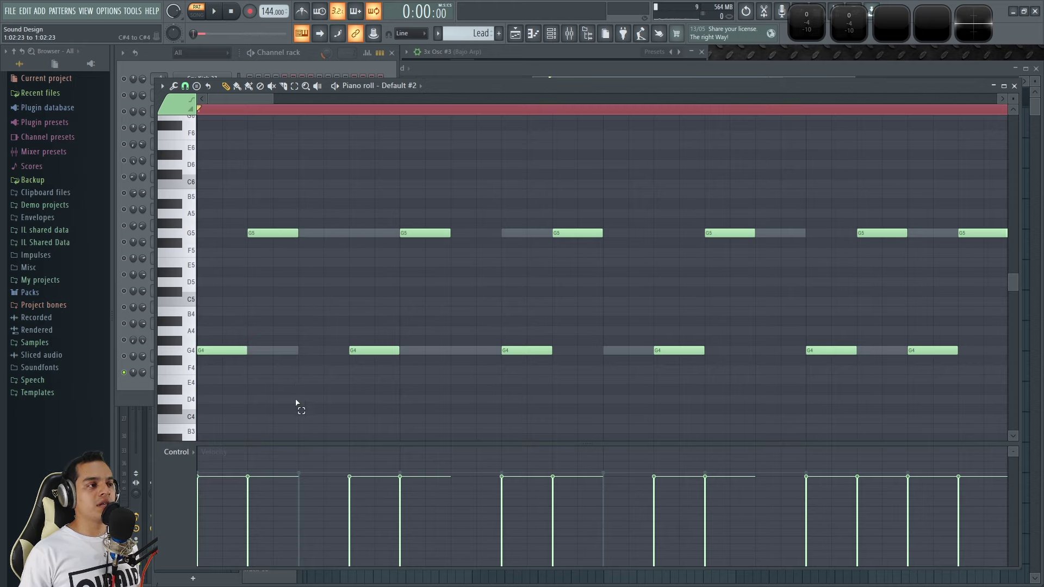
{"action": "left_click_drag", "start_coordinate": [300, 414], "coordinate": [195, 182]}
{"action": "left_click_drag", "start_coordinate": [215, 352], "coordinate": [176, 352]}
{"action": "scroll", "coordinate": [545, 389], "scroll_direction": "down", "scroll_amount": 2}
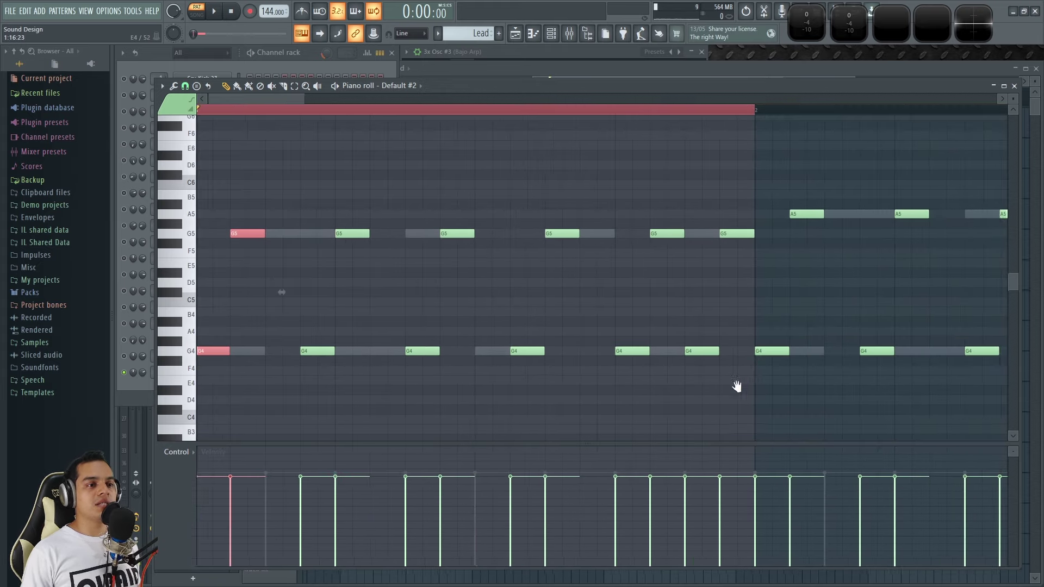
Select the last G4 and G5 pair of bar 1, try it one note length further on and move it back.
{"action": "scroll", "coordinate": [566, 380], "scroll_direction": "up", "scroll_amount": 4}
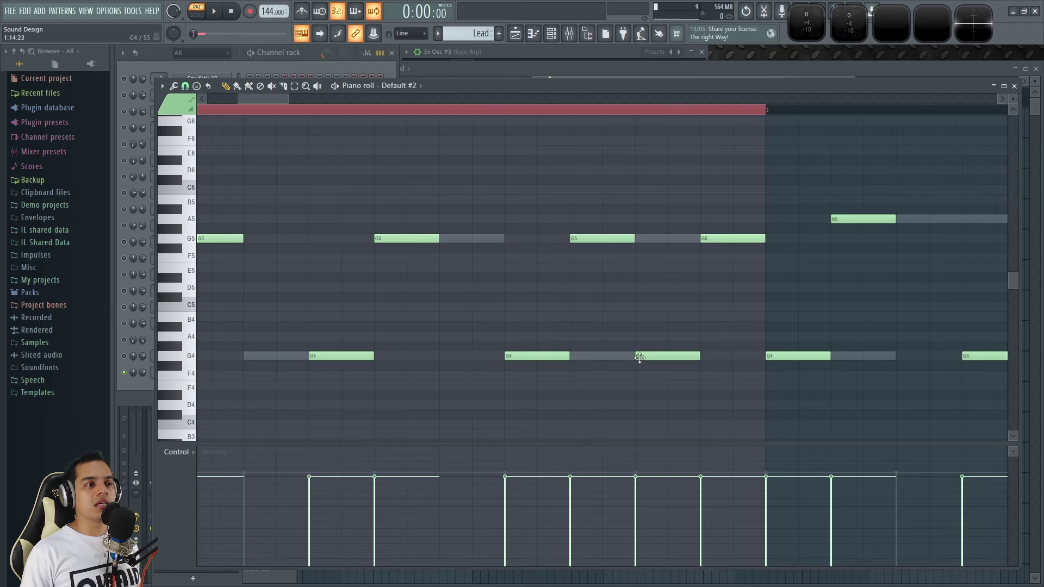
{"action": "scroll", "coordinate": [544, 402], "scroll_direction": "down", "scroll_amount": 2}
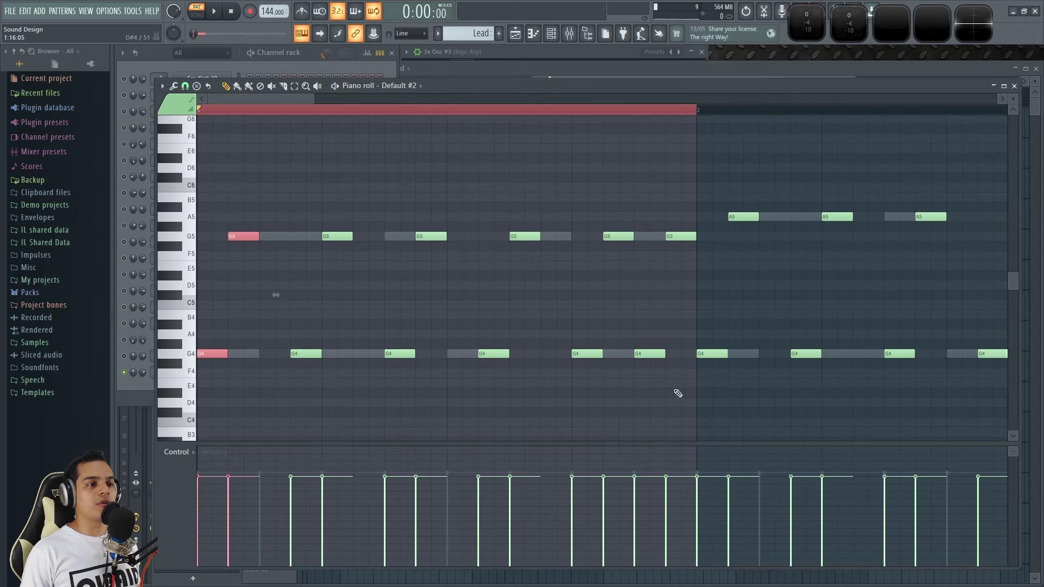
{"action": "scroll", "coordinate": [531, 408], "scroll_direction": "up", "scroll_amount": 1}
{"action": "left_click_drag", "start_coordinate": [550, 396], "coordinate": [635, 223]}
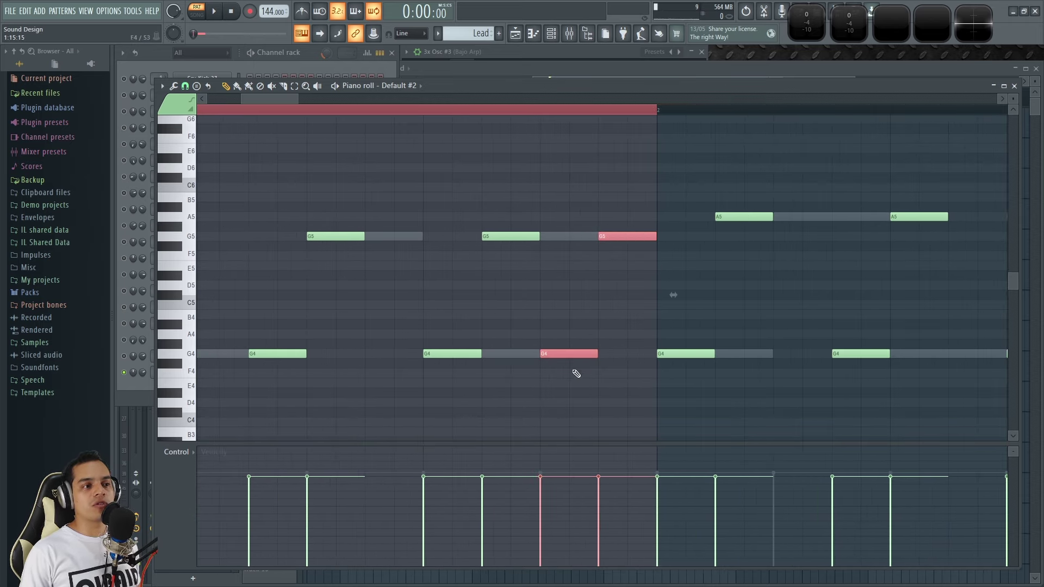
{"action": "left_click_drag", "start_coordinate": [555, 353], "coordinate": [616, 352]}
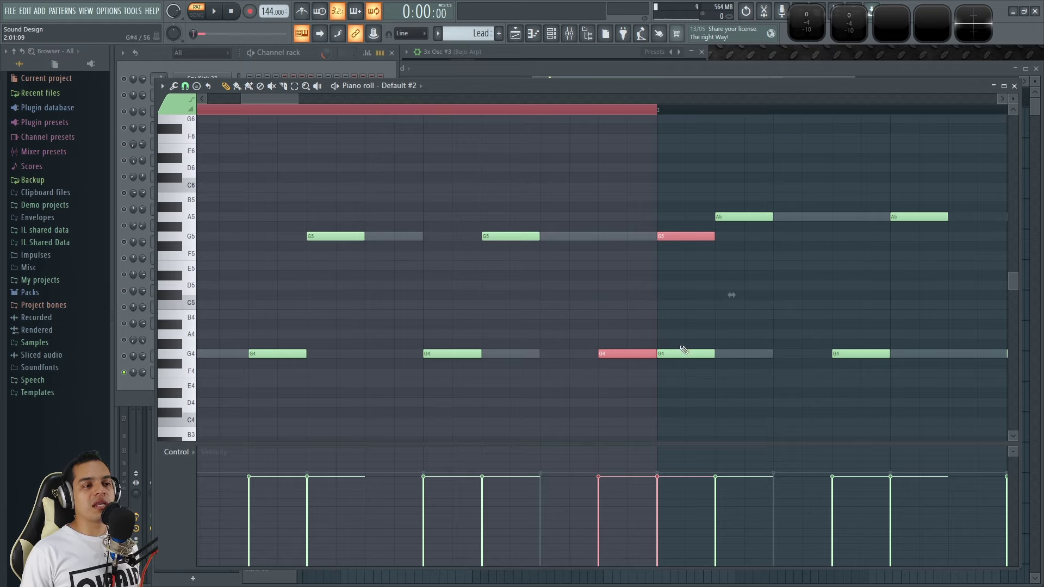
{"action": "left_click_drag", "start_coordinate": [629, 345], "coordinate": [568, 346]}
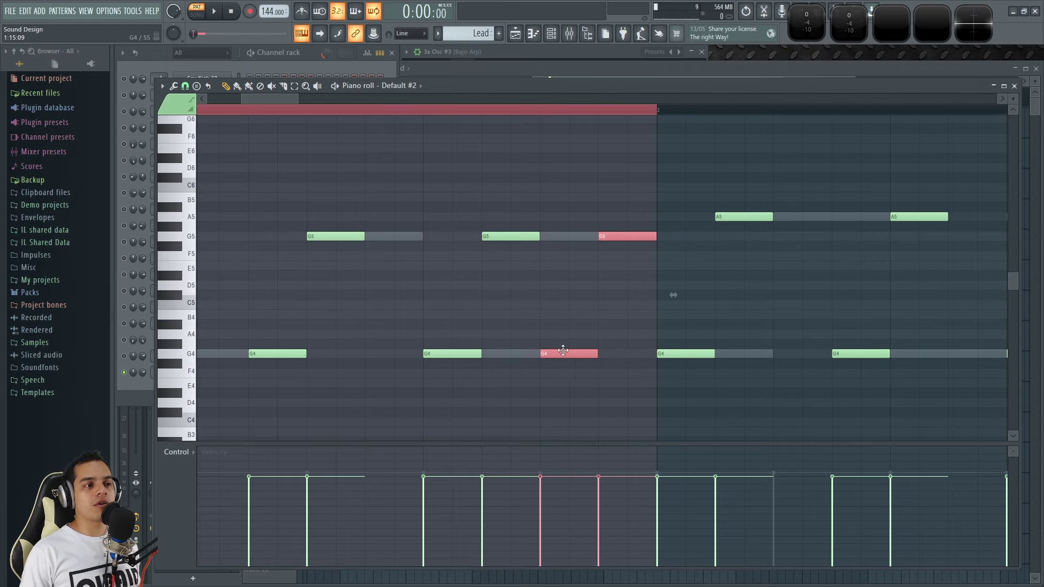